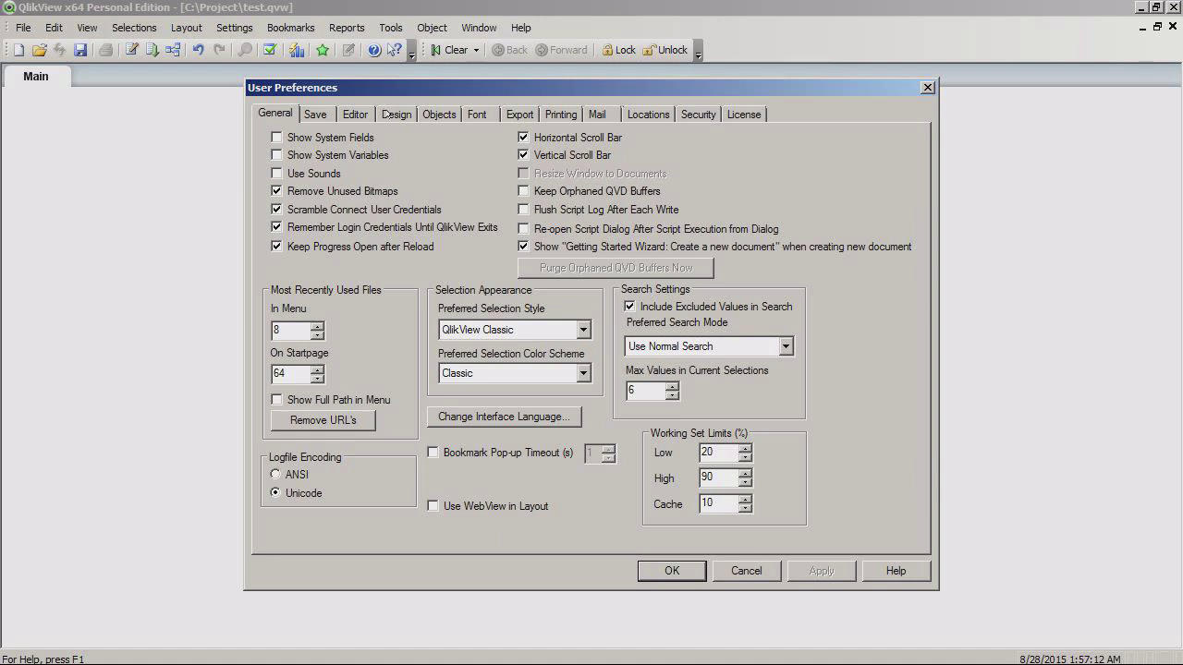
Step: Turn on the option to always show design menu items in the user preferences and apply it
click(396, 113)
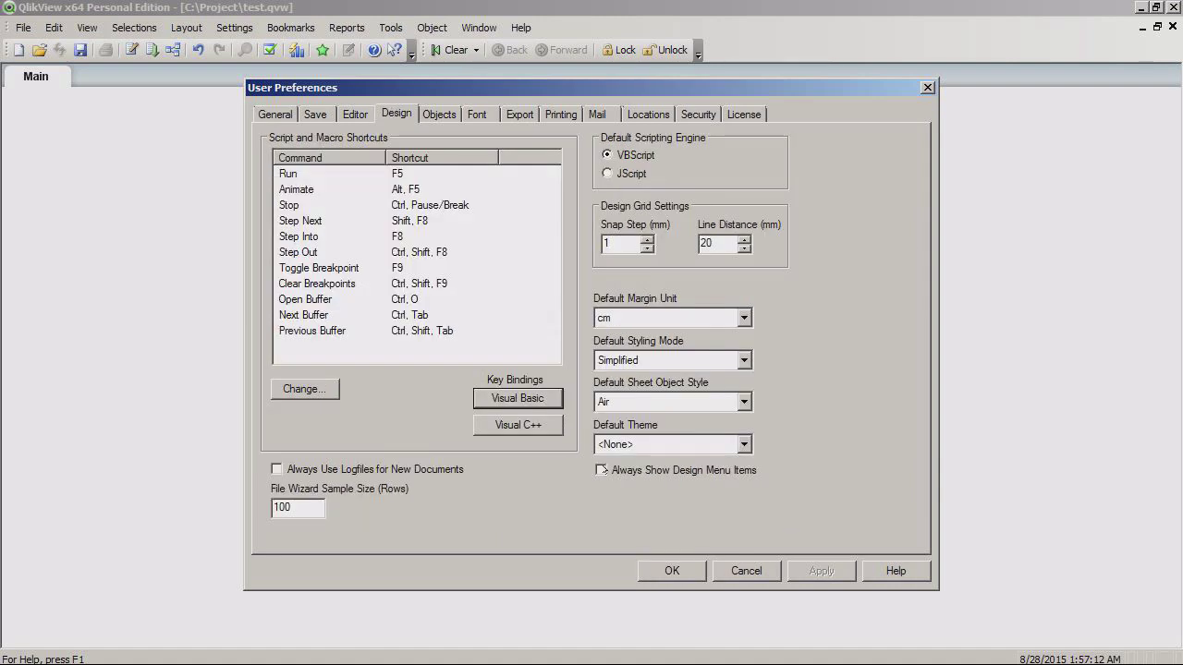
click(603, 470)
click(673, 571)
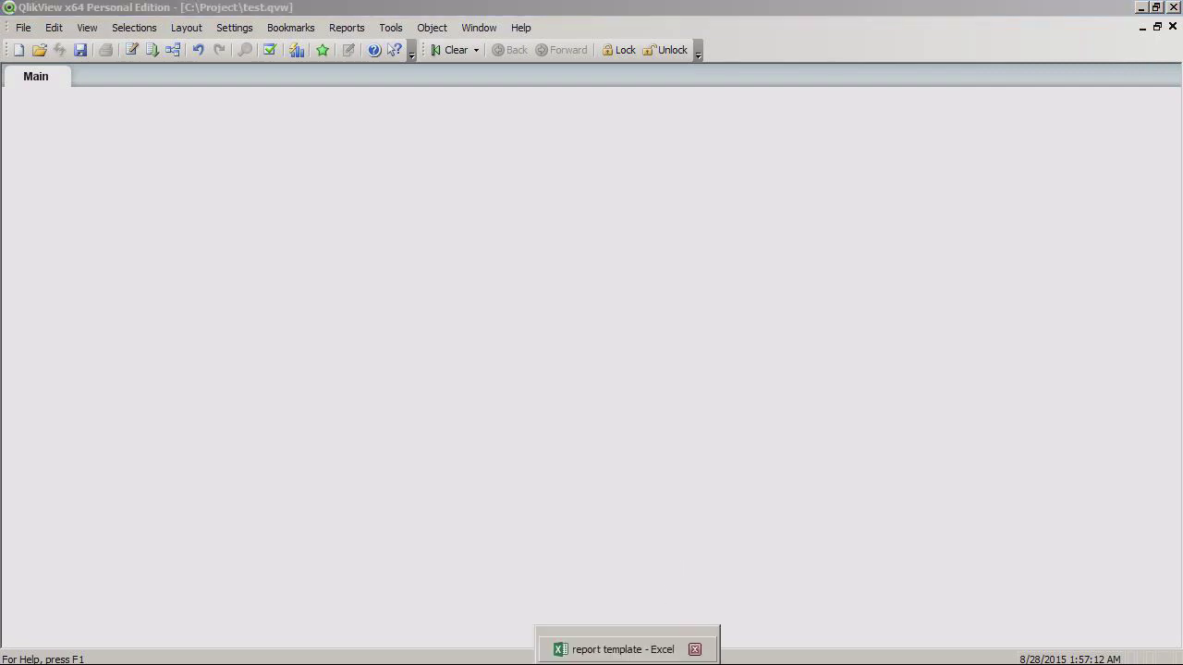
Step: Switch to the Excel report template and examine the plan/fact table, the quarterly dynamics table and the overall sales chart
click(623, 649)
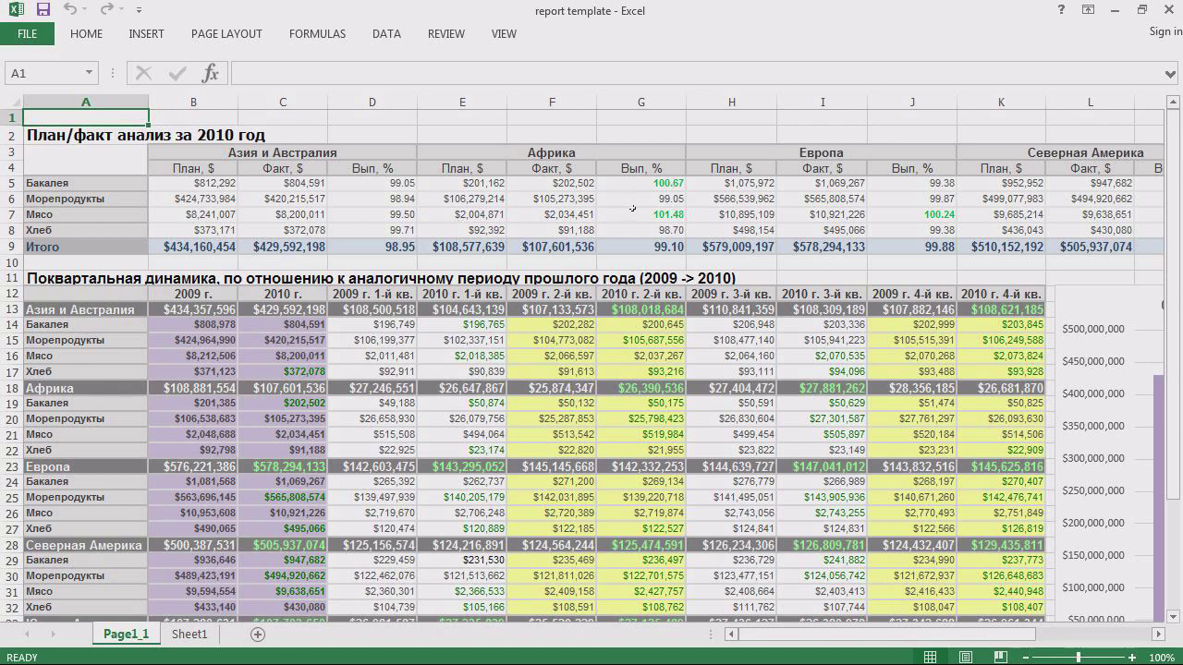
click(627, 209)
click(630, 364)
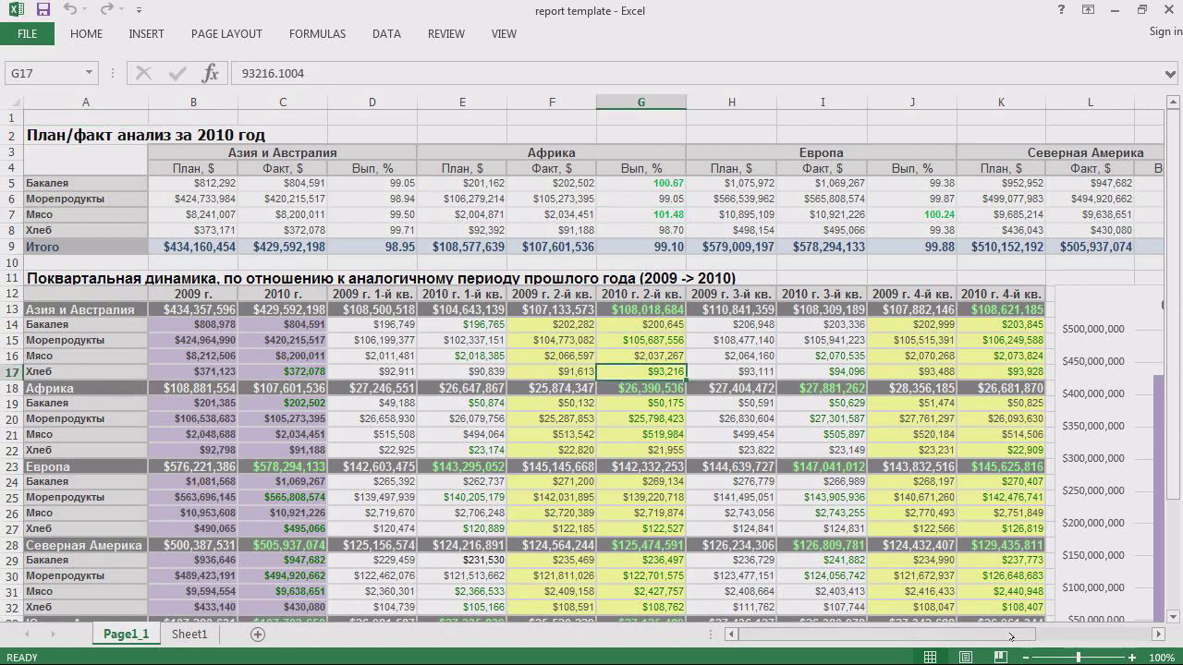
drag(1014, 633, 1079, 631)
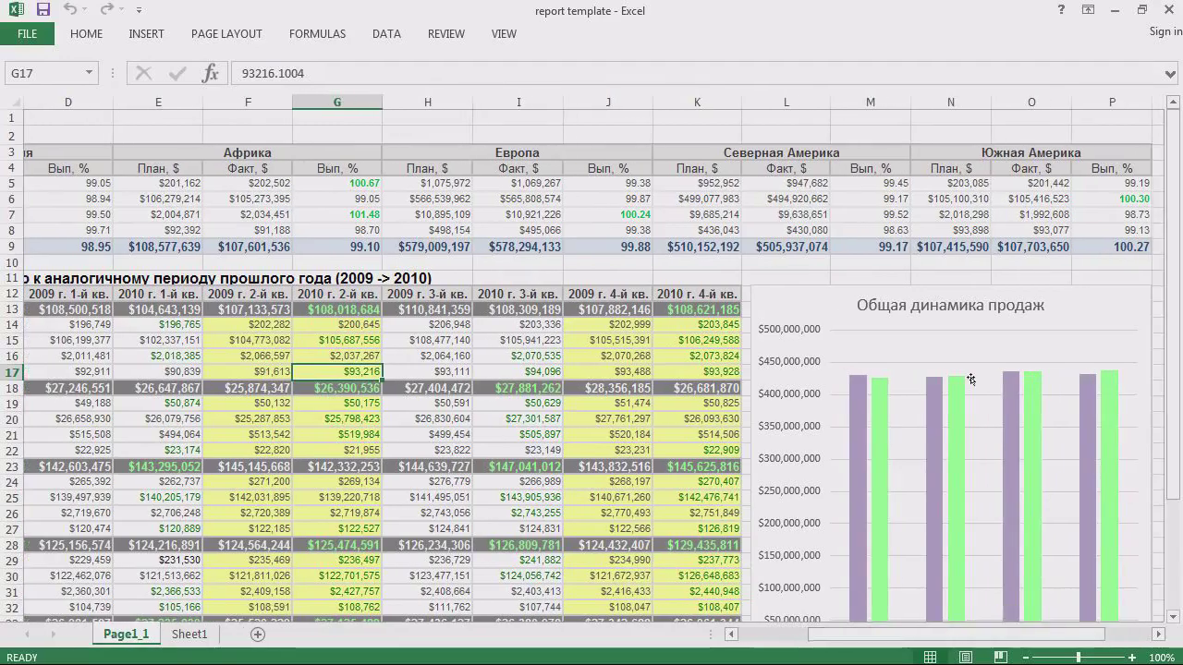
scroll(970, 378, down, 3)
scroll(971, 379, up, 2)
scroll(970, 379, up, 1)
drag(982, 635, 919, 636)
click(462, 199)
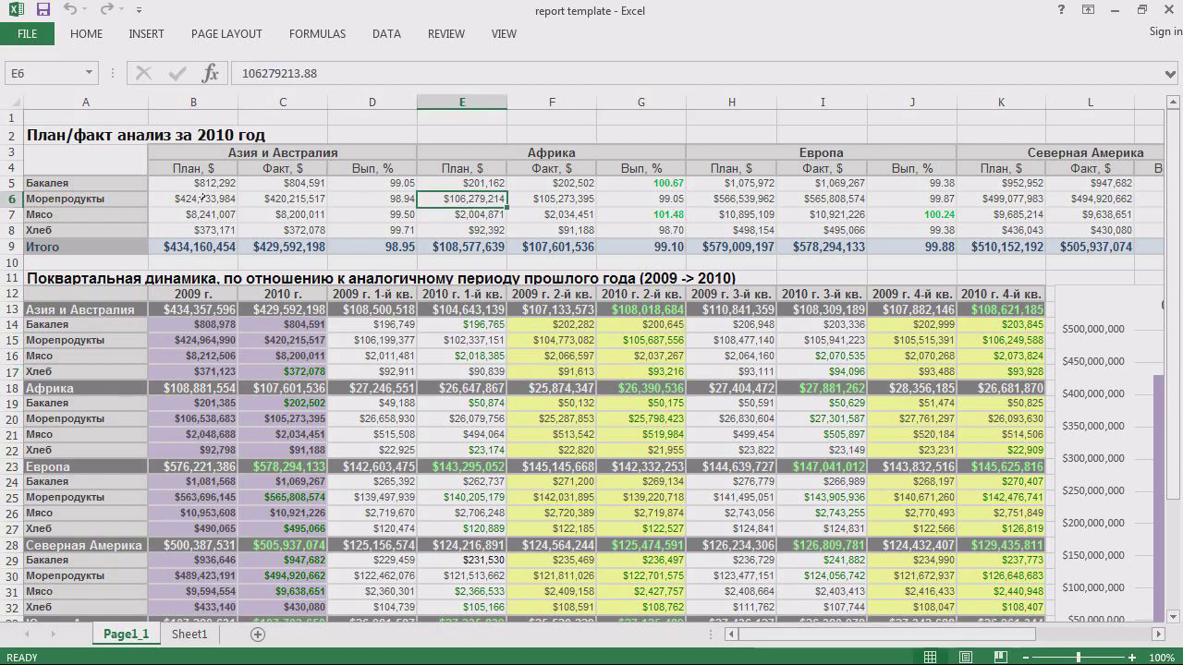
drag(194, 199, 290, 231)
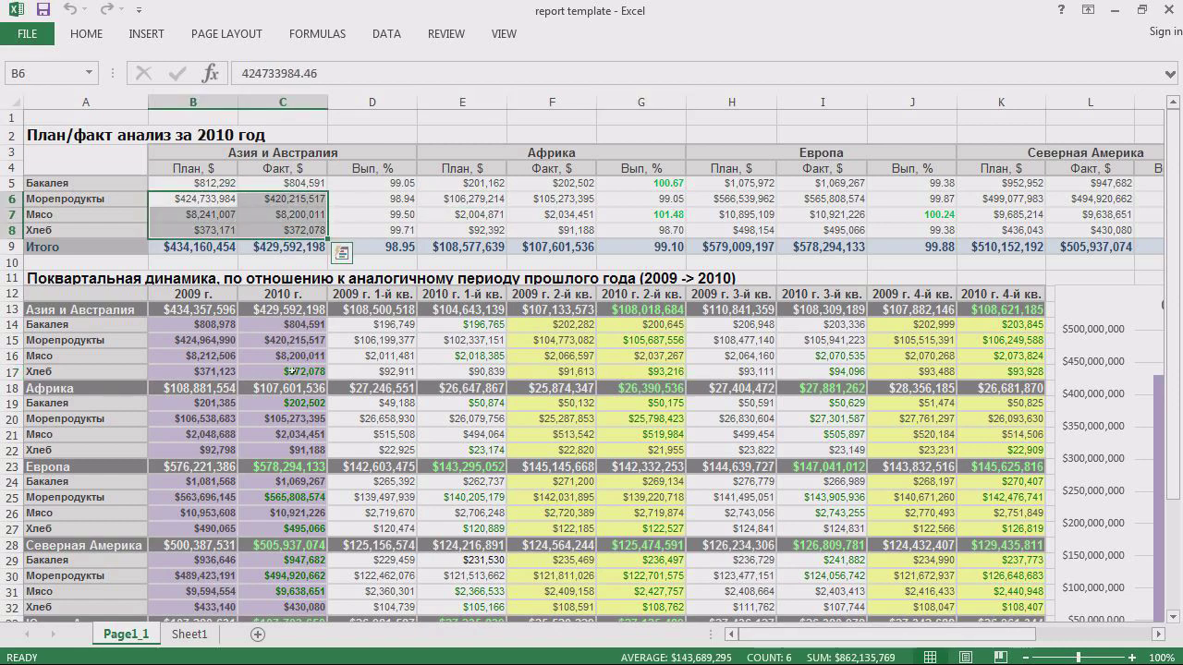
click(291, 411)
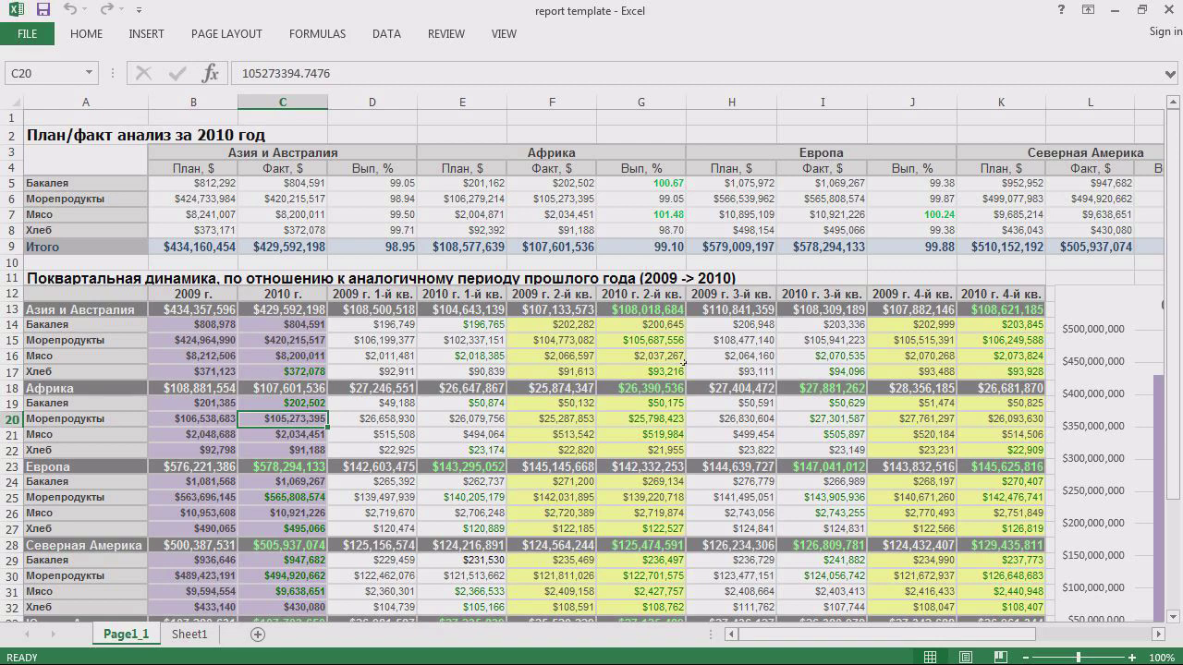
click(216, 414)
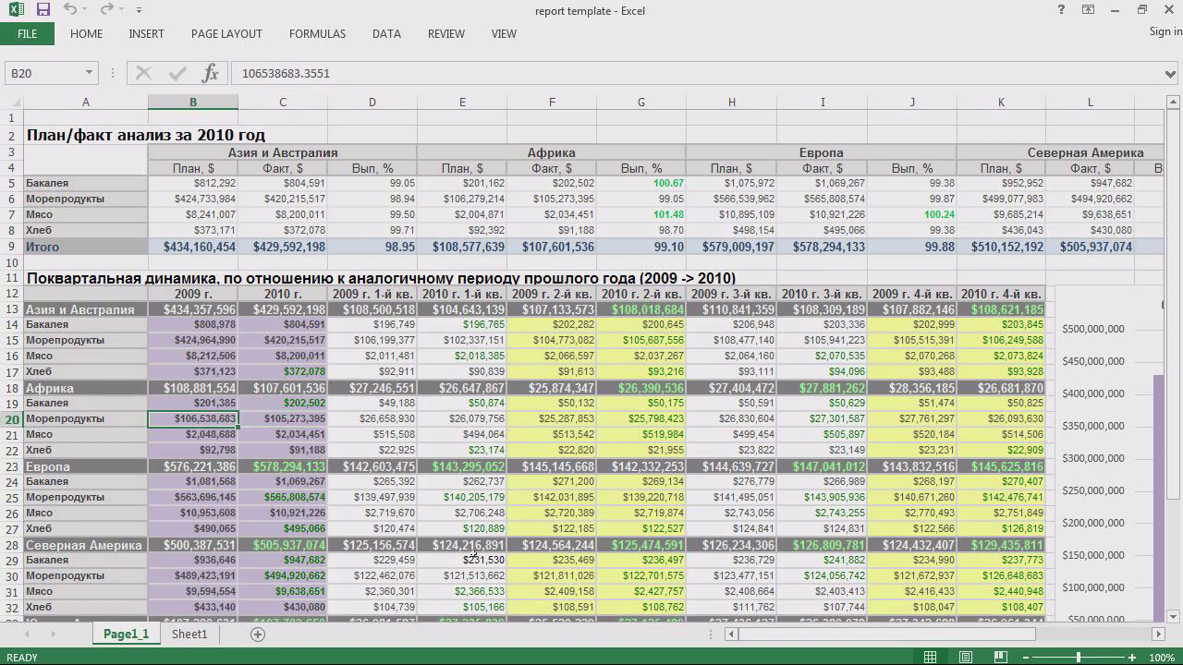
drag(771, 638, 855, 638)
scroll(963, 497, down, 3)
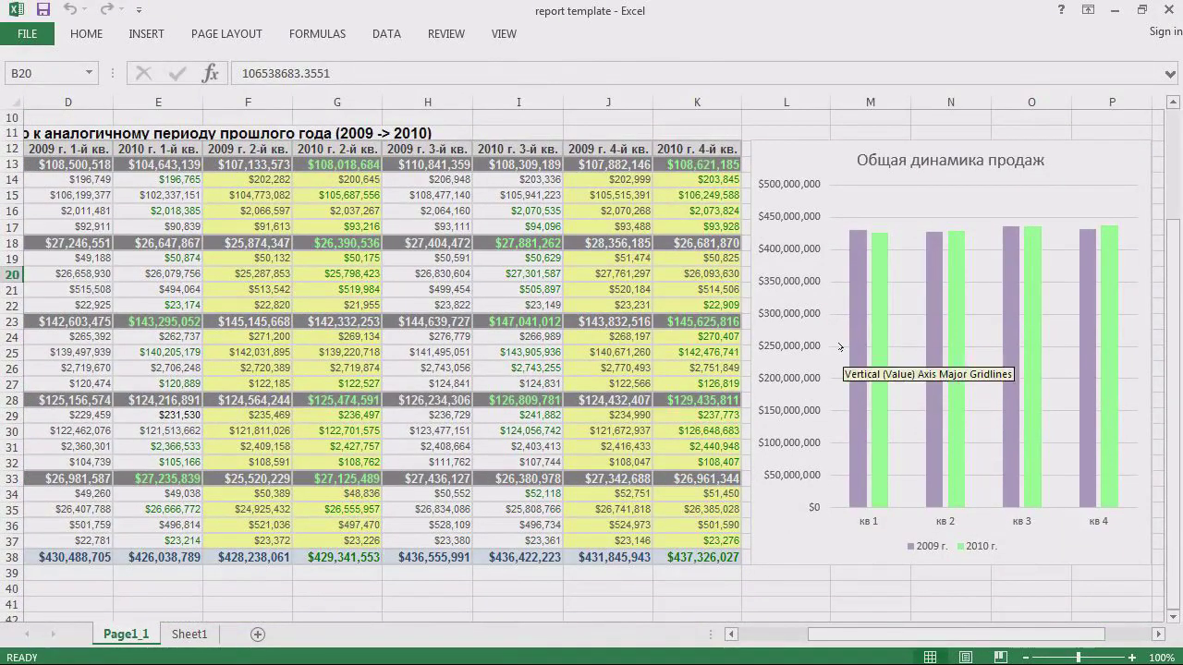
scroll(835, 379, up, 3)
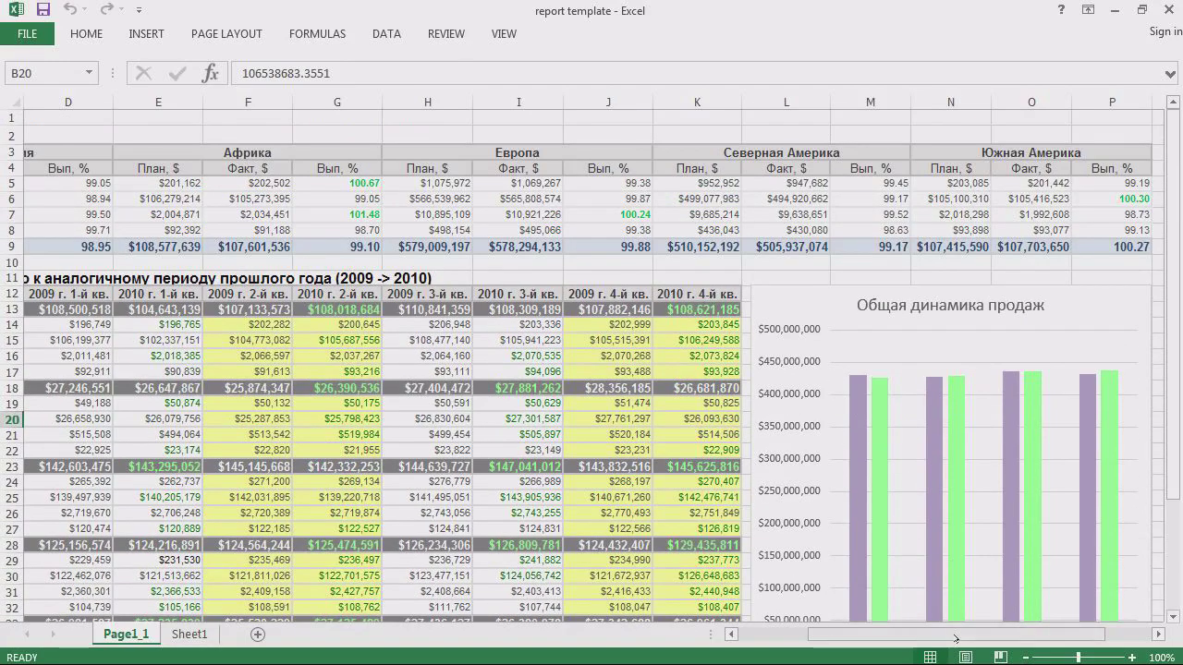
drag(956, 636, 887, 636)
click(372, 215)
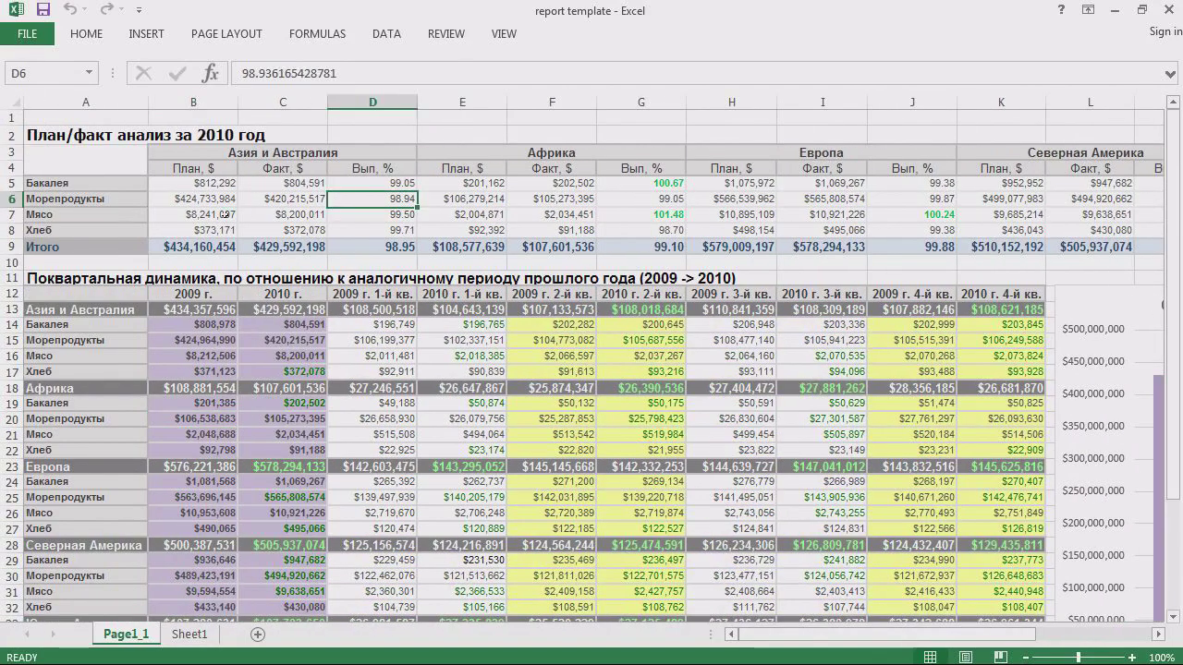
click(225, 214)
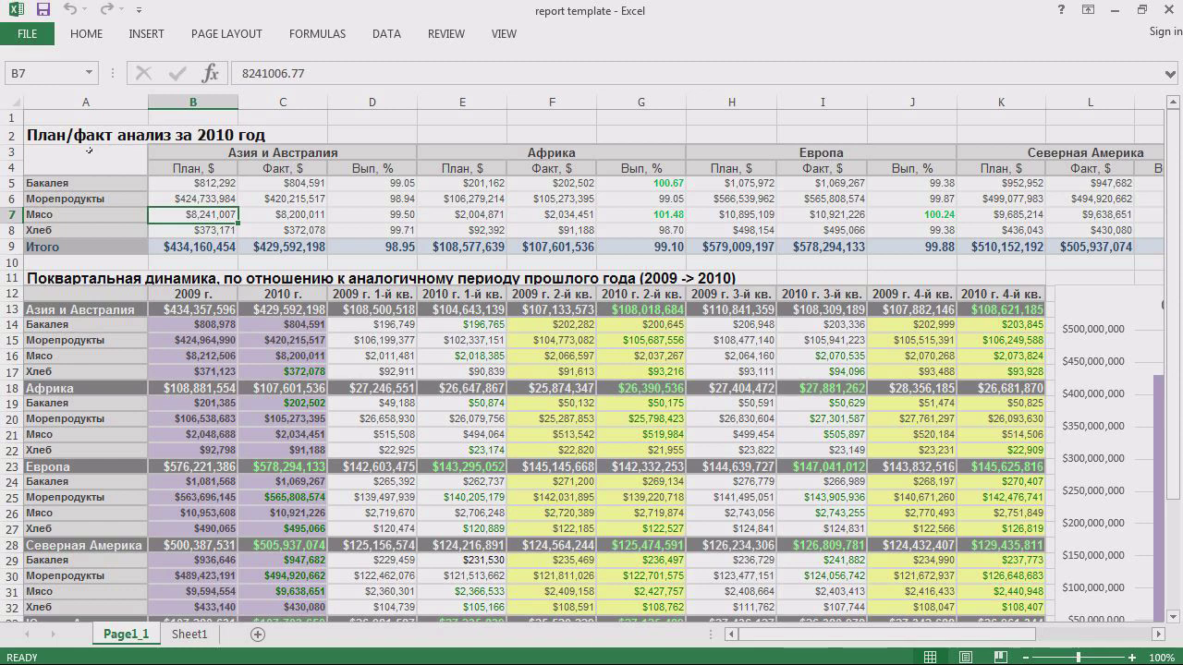
Step: Examine the plan/fact table's layout: continent headers, product group rows and the plan, fact and completion columns
drag(86, 149, 612, 224)
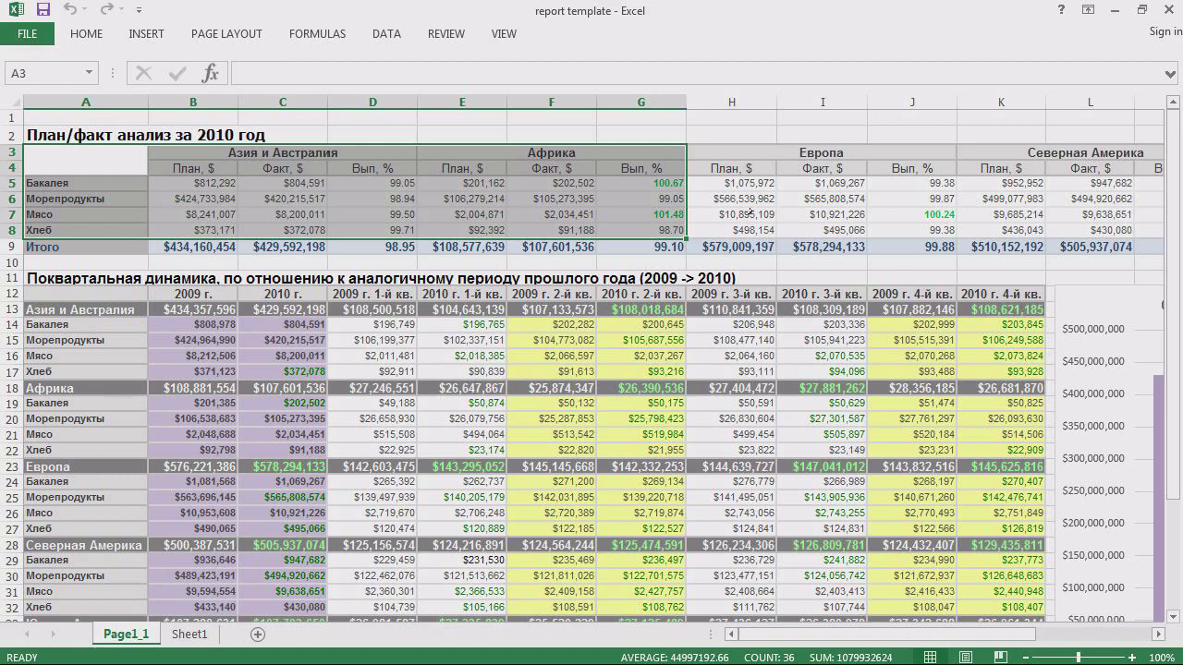
click(793, 216)
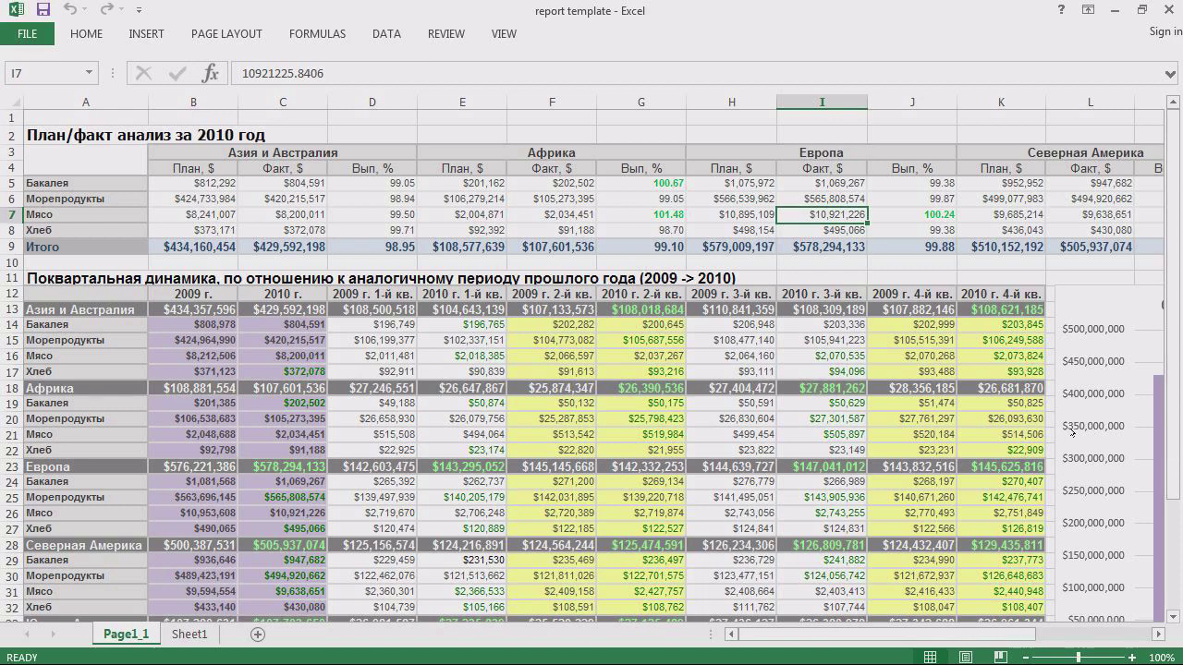
click(175, 199)
click(93, 148)
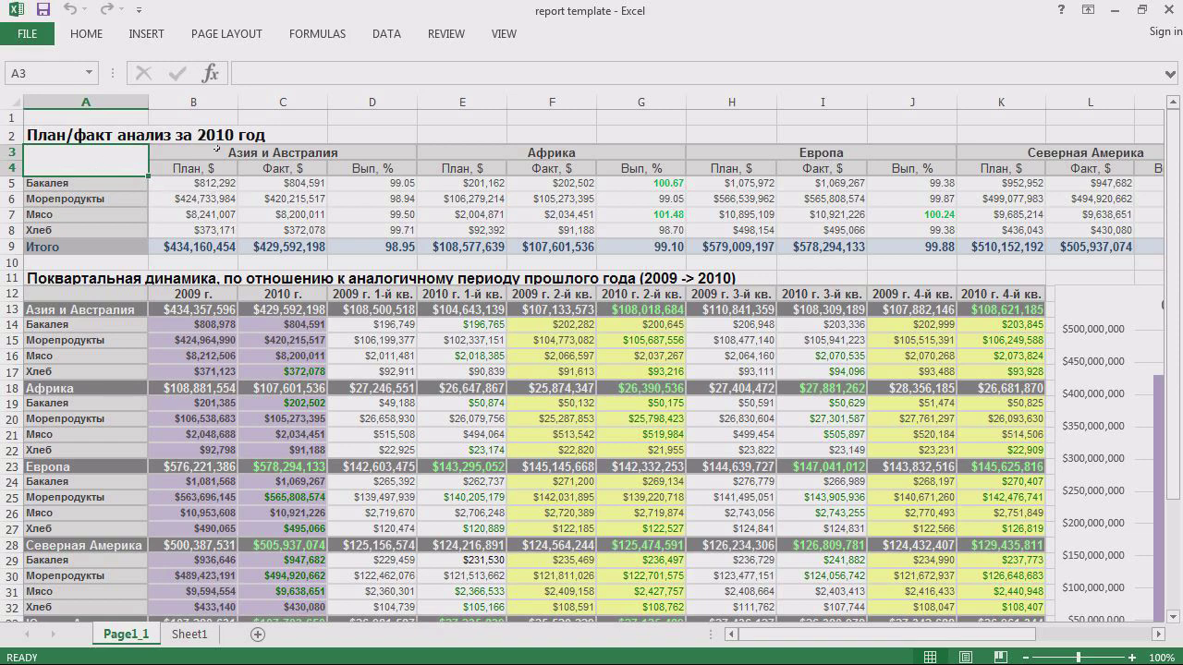
drag(225, 148, 514, 153)
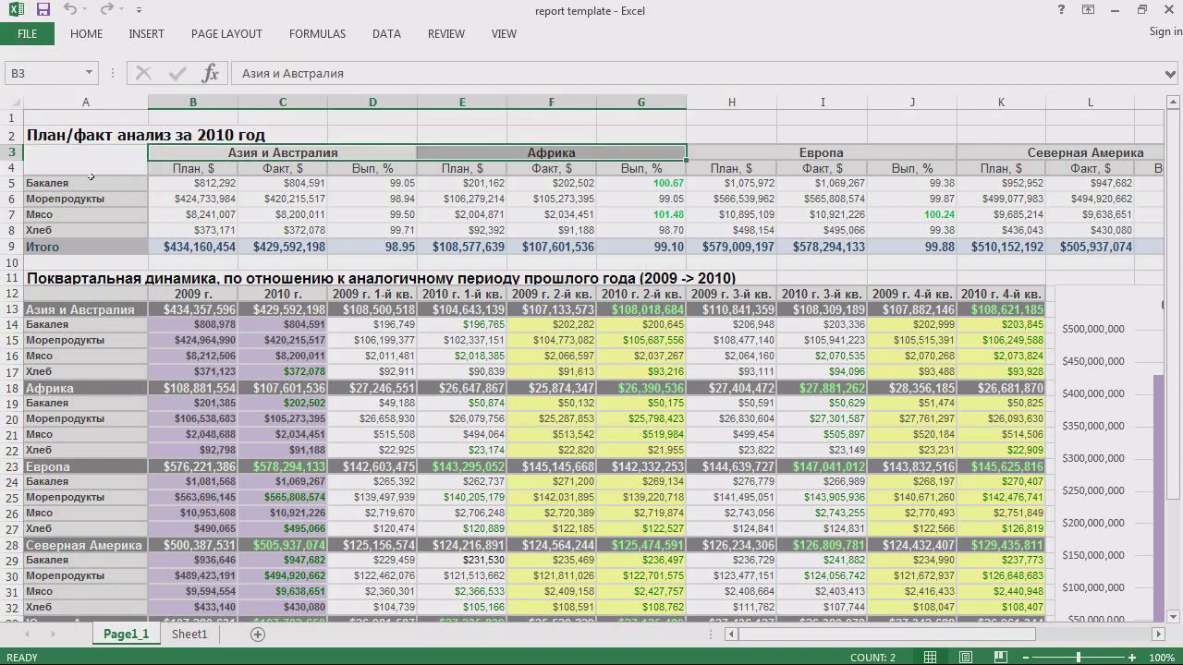
drag(91, 183, 96, 226)
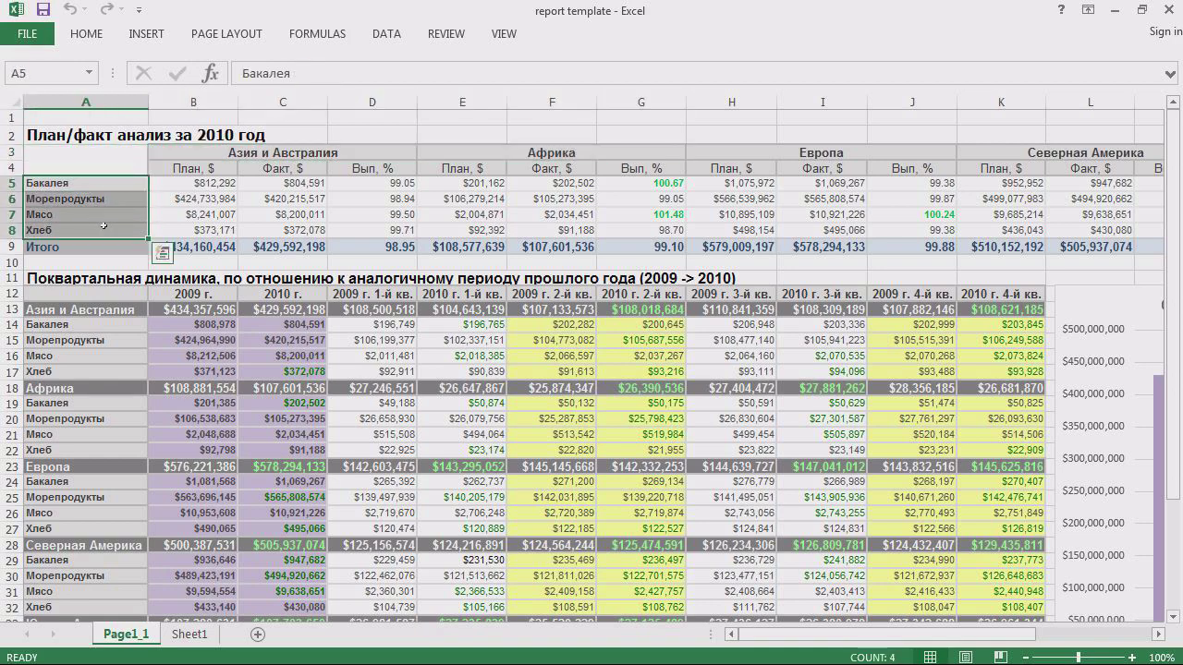
click(201, 167)
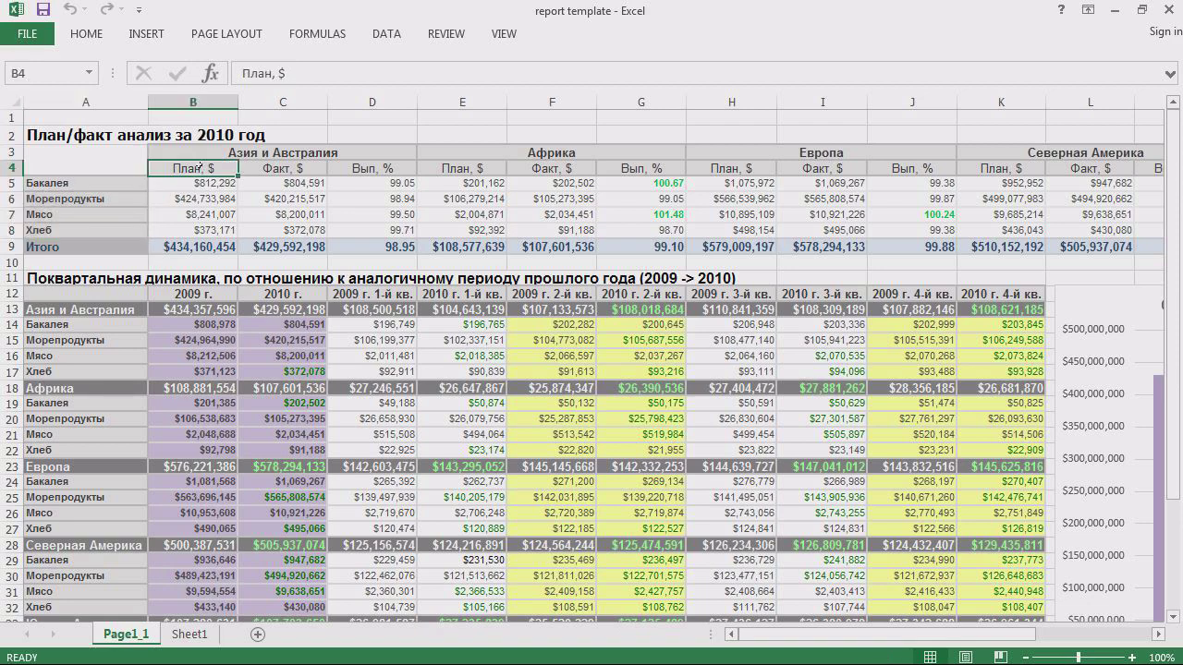
click(260, 167)
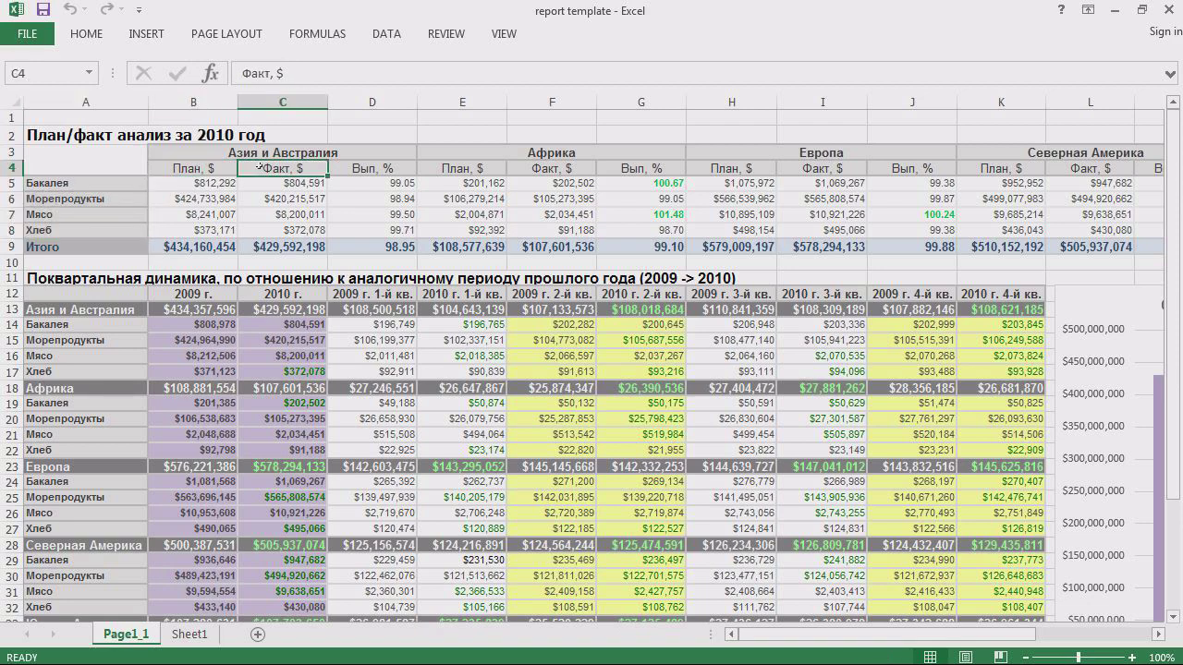
click(376, 167)
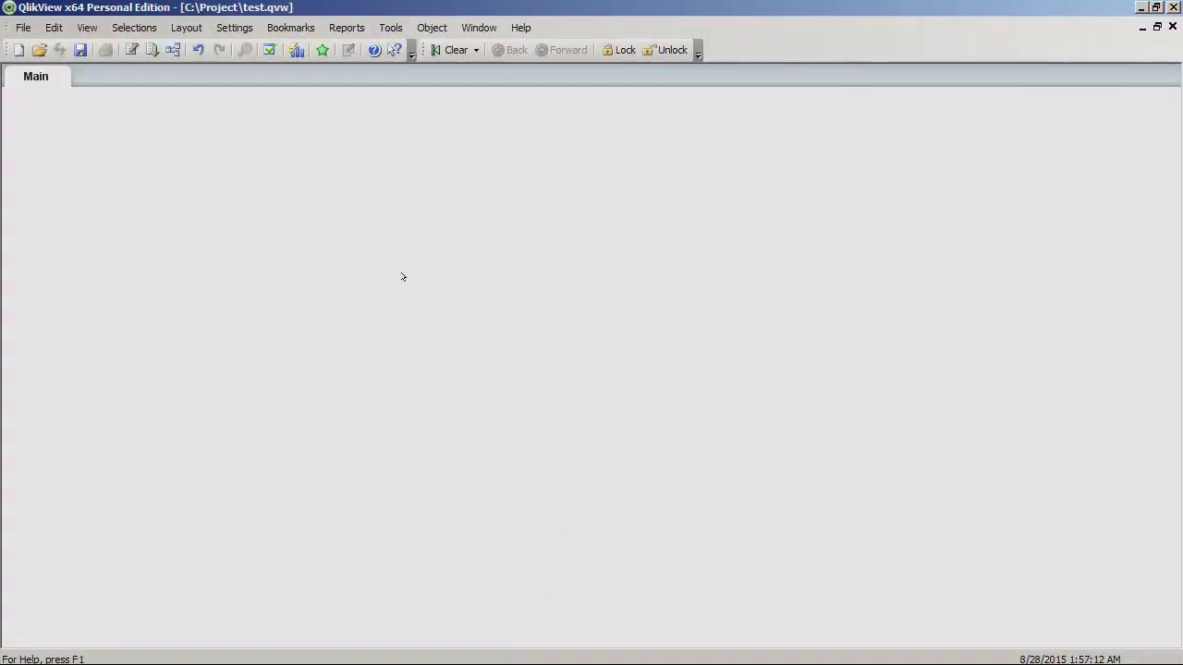
Step: Create a new chart object on the Main sheet of the QlikView document and choose Pivot Table as its type
right_click(401, 226)
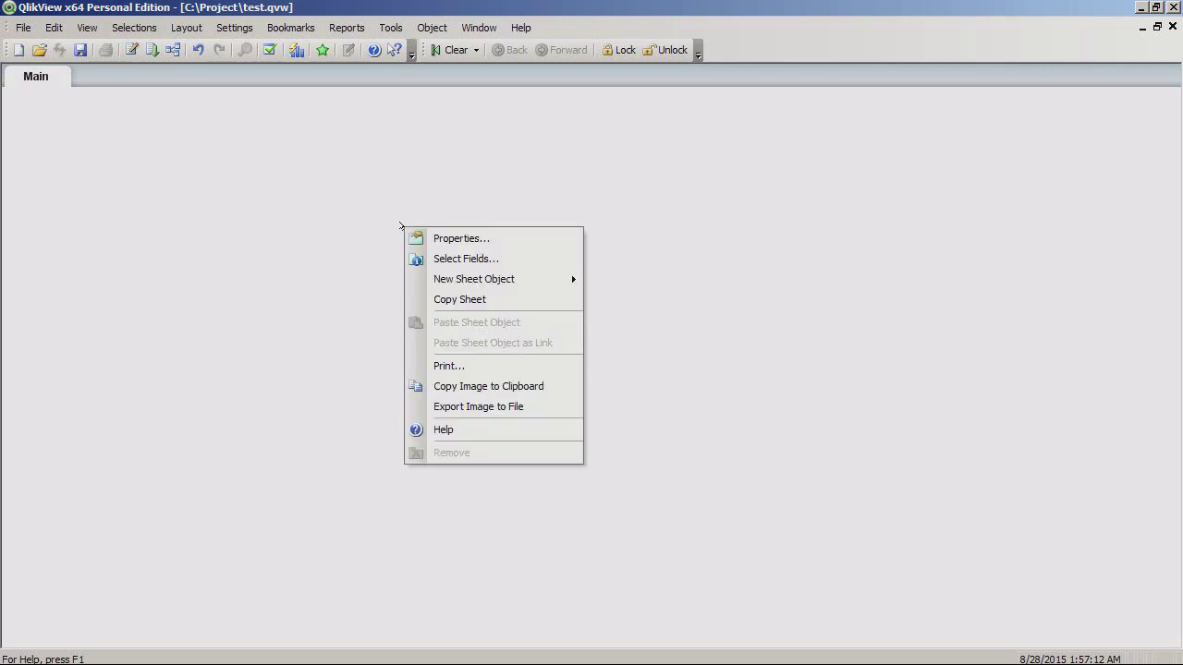
mouse_move(462, 280)
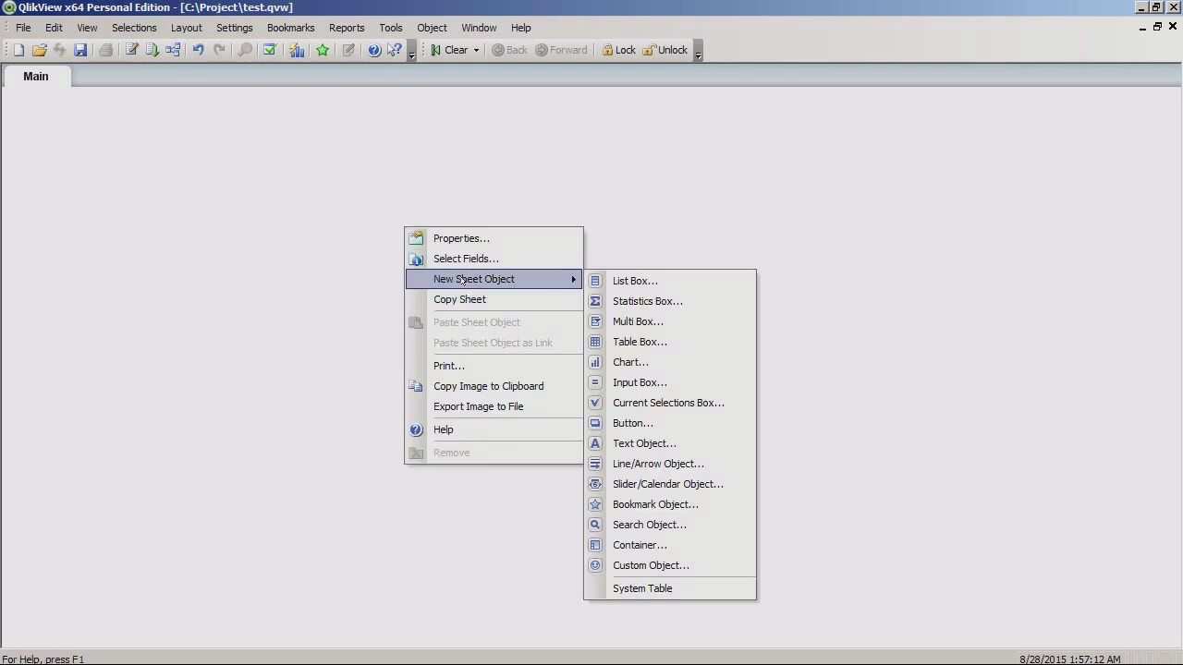
click(663, 364)
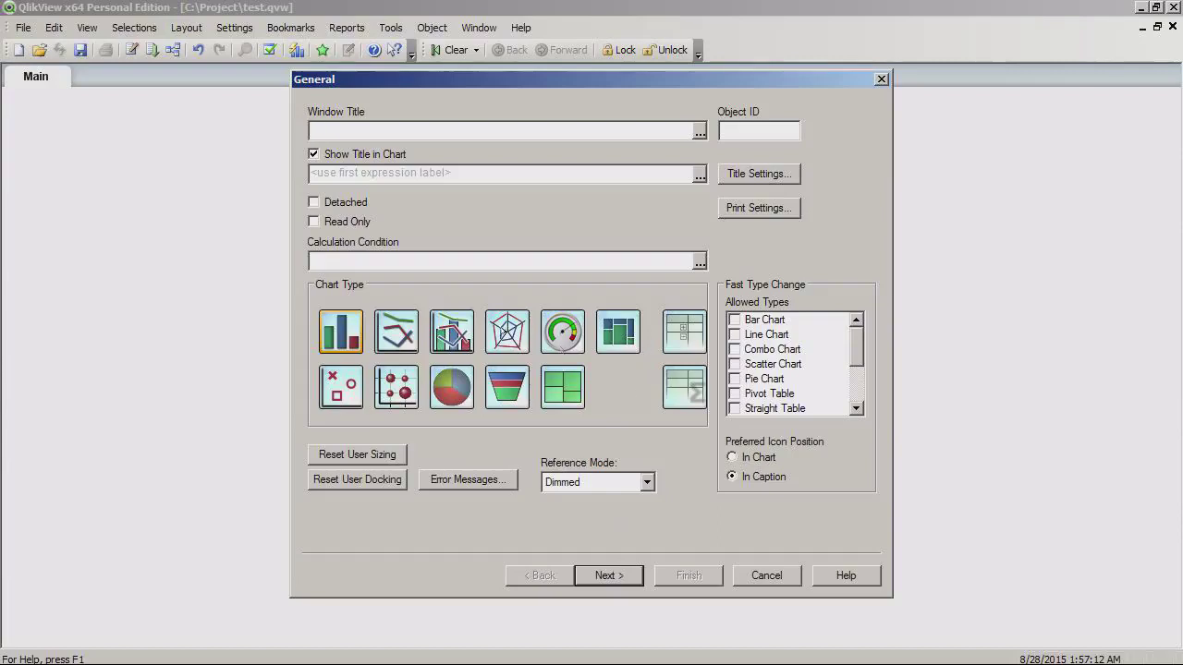
click(684, 335)
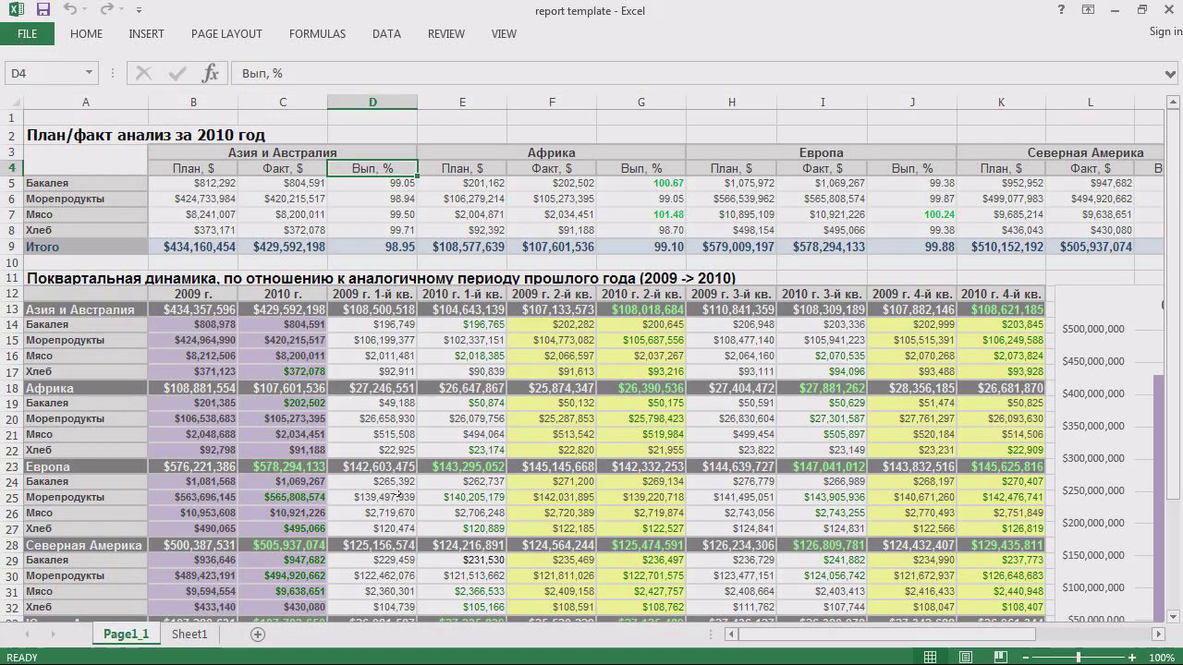
Step: Copy the heading "План/факт анализ за 2010 год" from the Excel template into the chart's window title and continue to the dimensions
double_click(74, 135)
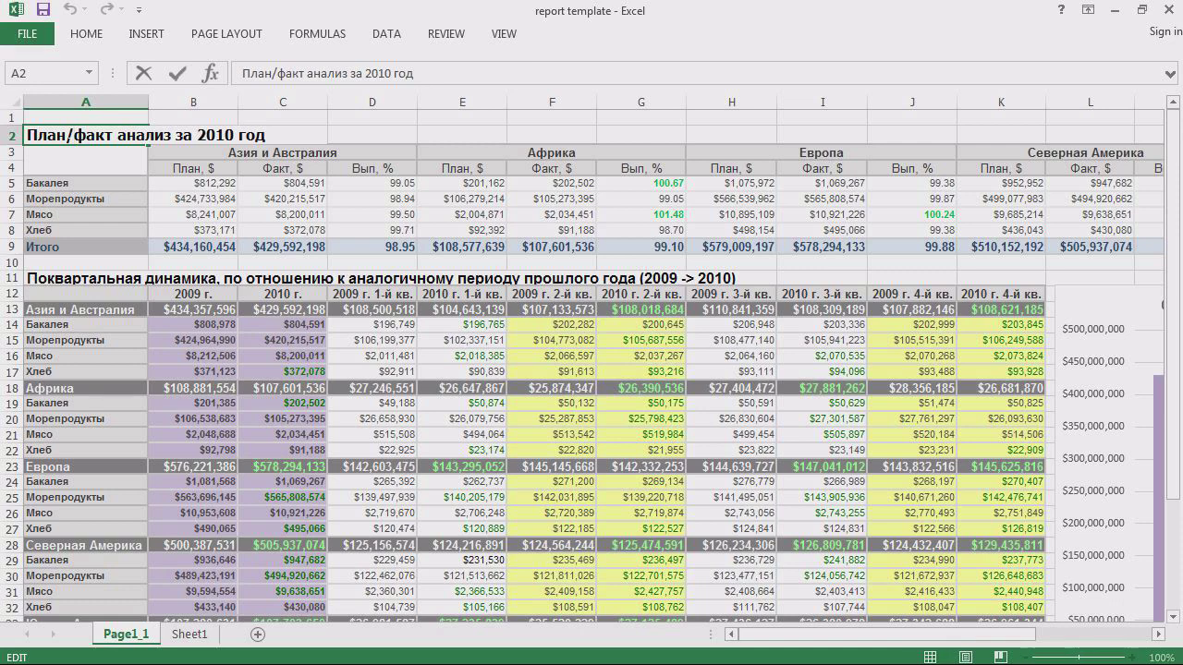
key(Home)
key(shift+End)
key(ctrl+c)
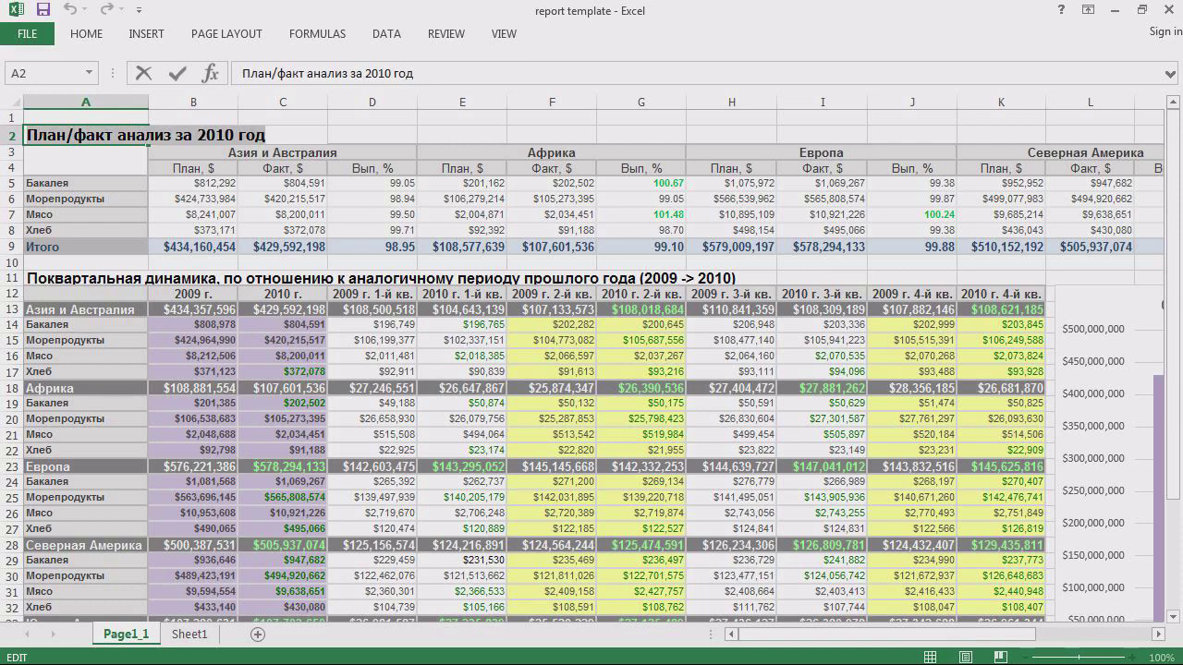
key(alt+Tab)
key(ctrl+v)
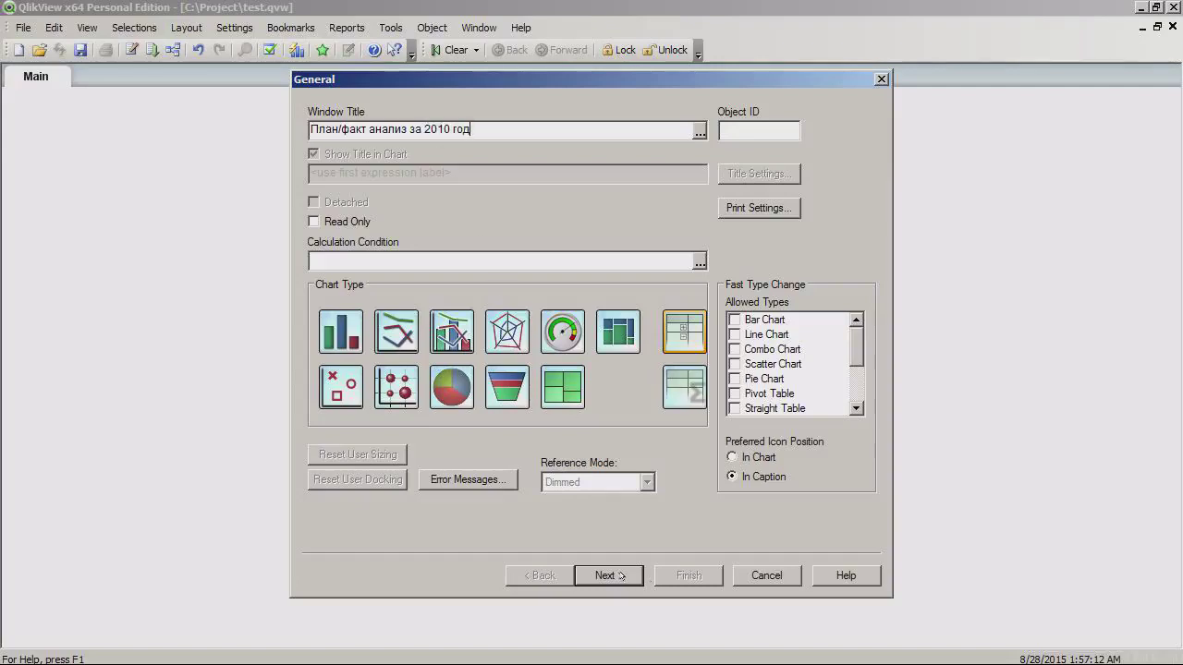
click(607, 575)
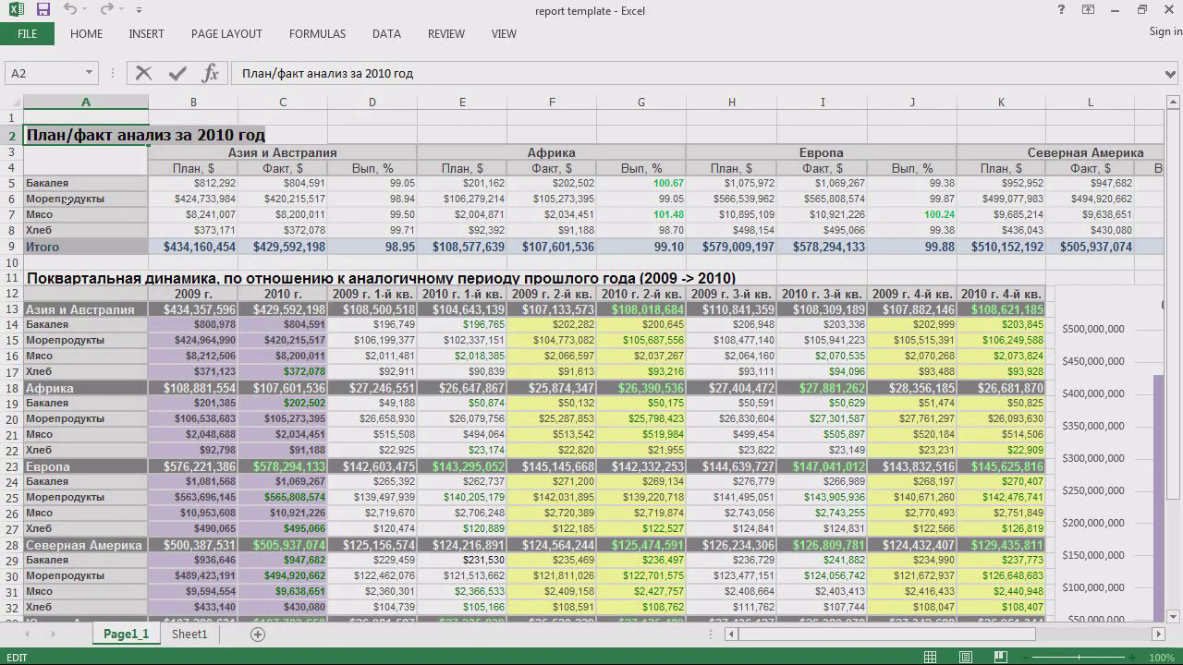
Step: Check the row and column headings in the Excel template and add Continent and Good Group as the pivot table's dimensions
click(73, 212)
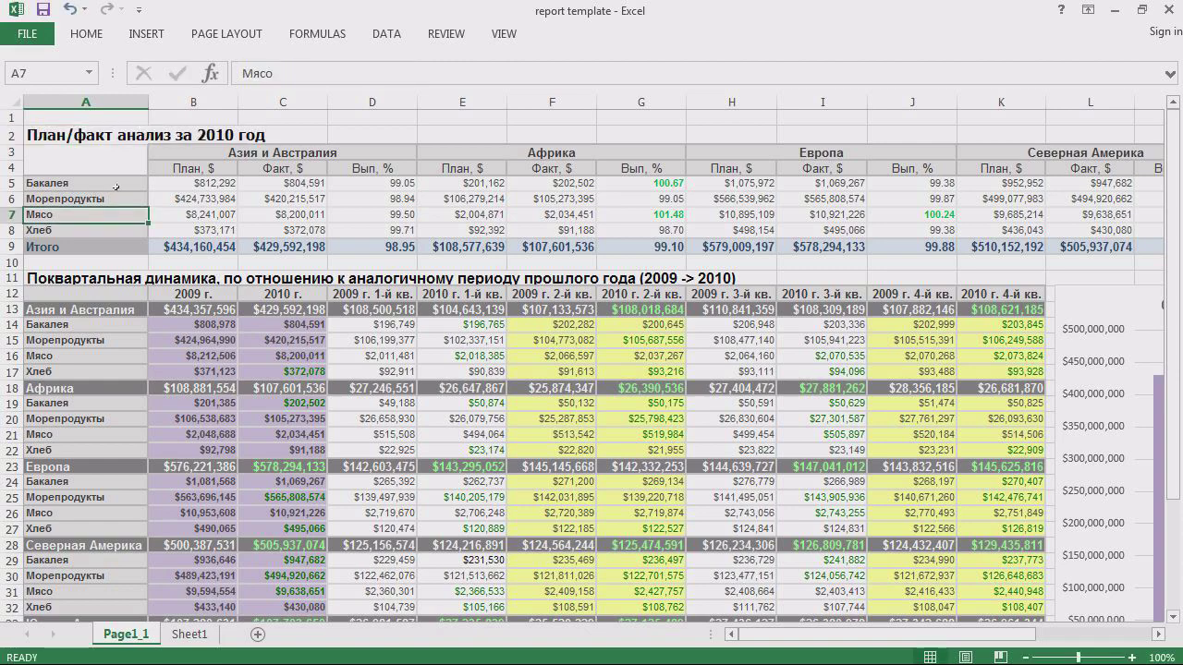
click(259, 149)
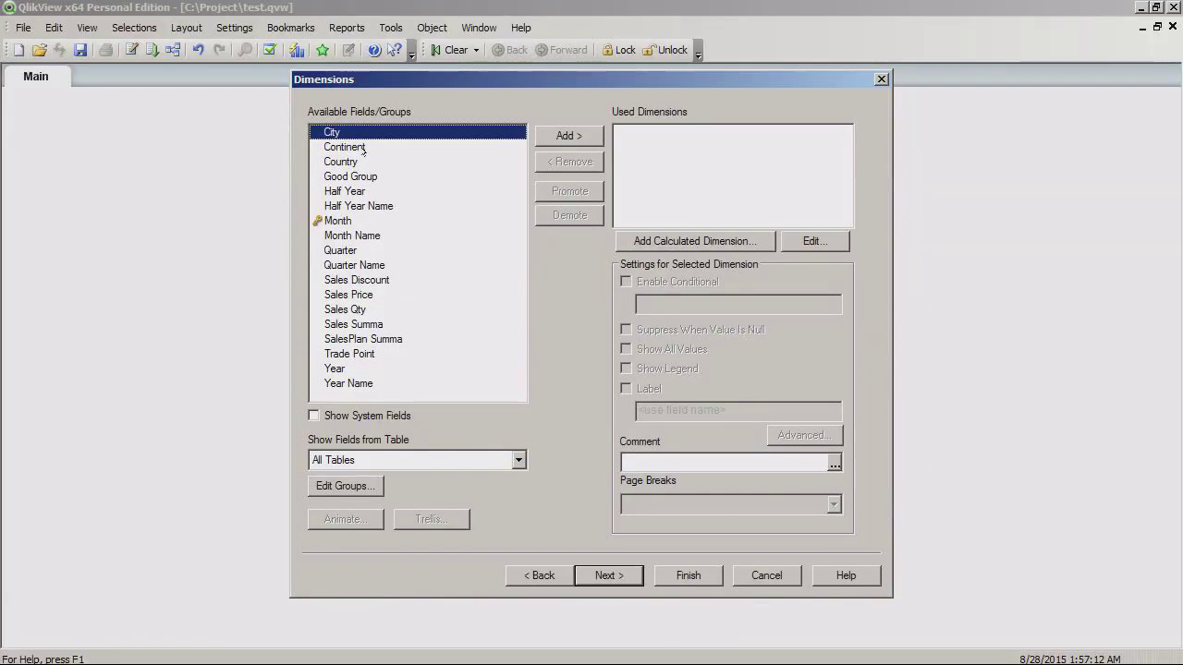
double_click(363, 149)
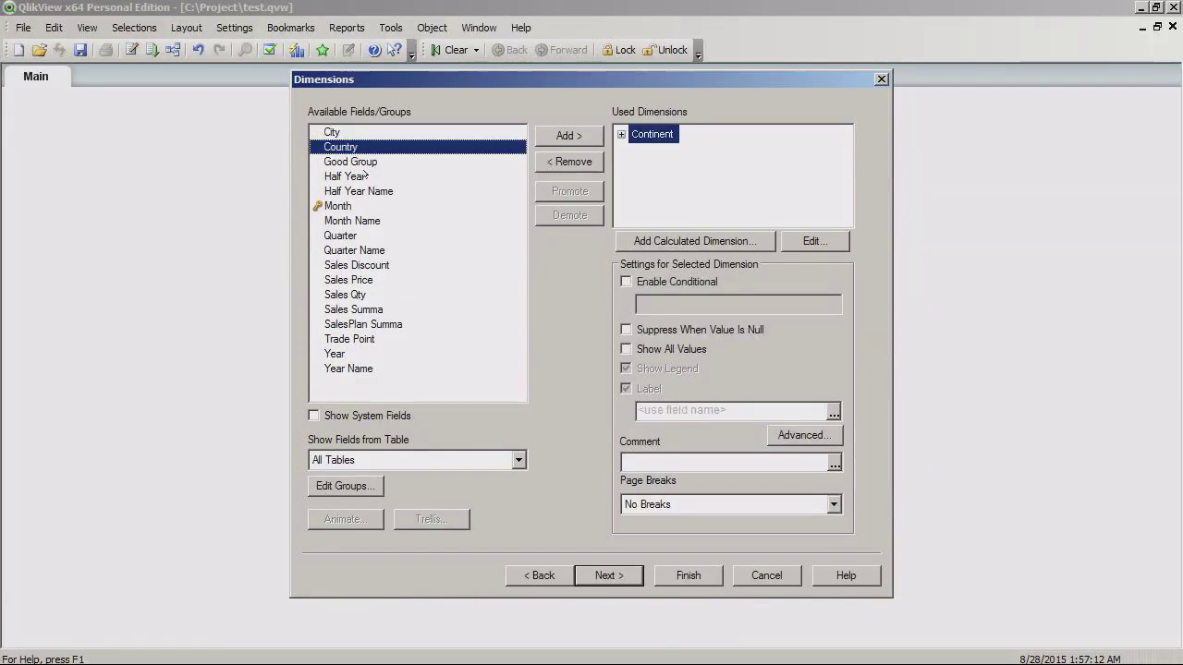
double_click(372, 163)
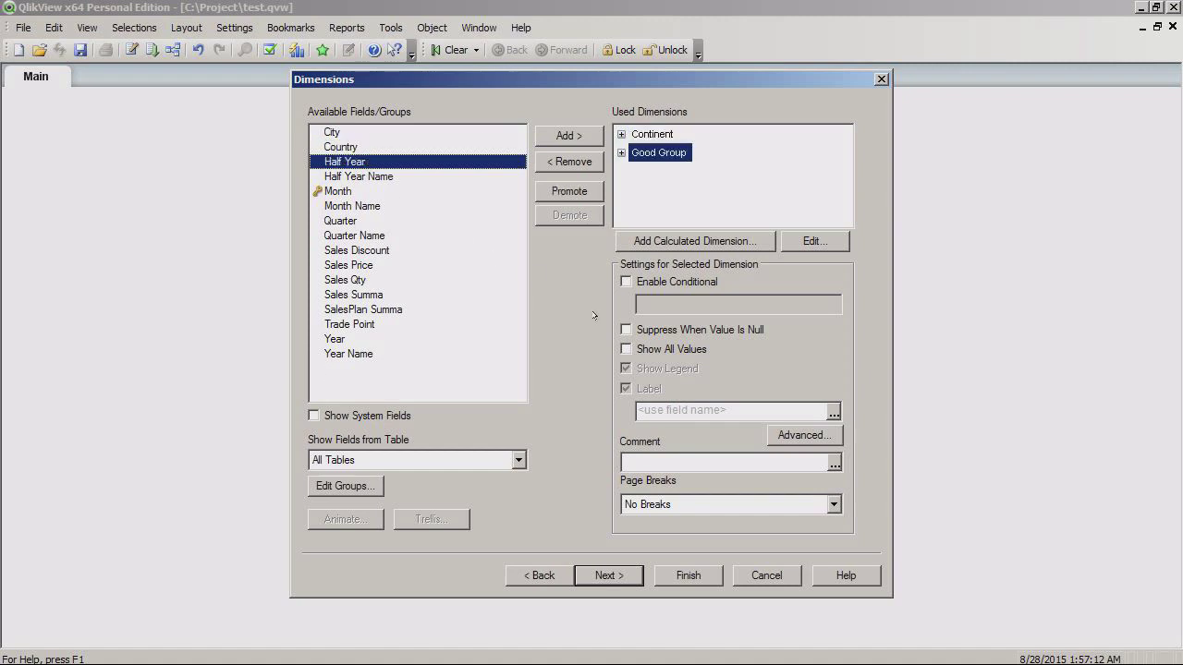
Step: Continue to the expressions, check the measures in the Excel template and define the first expression as Sum ([SalesPlan Summa])
click(617, 578)
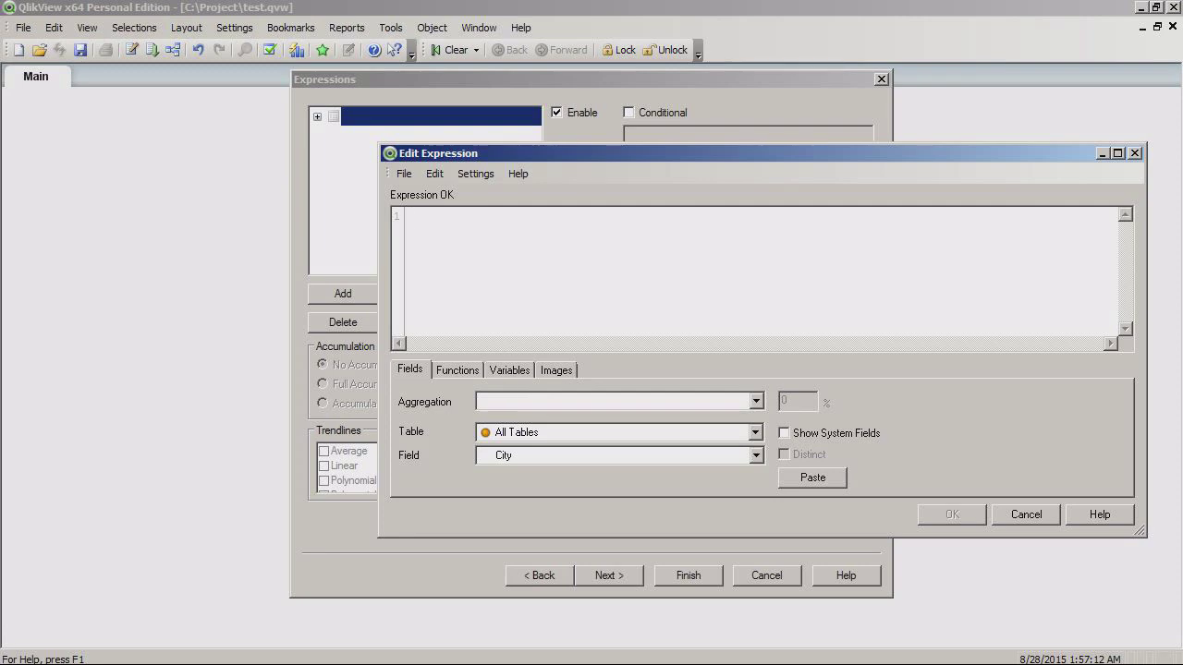
key(alt+Tab)
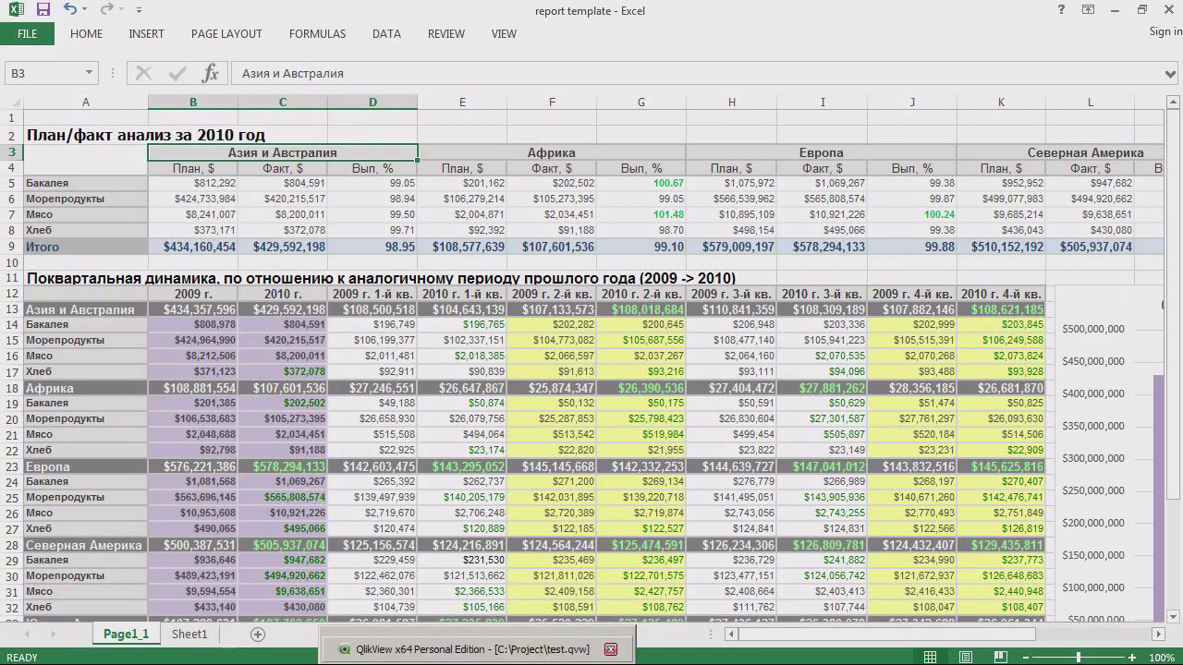
key(alt+Tab)
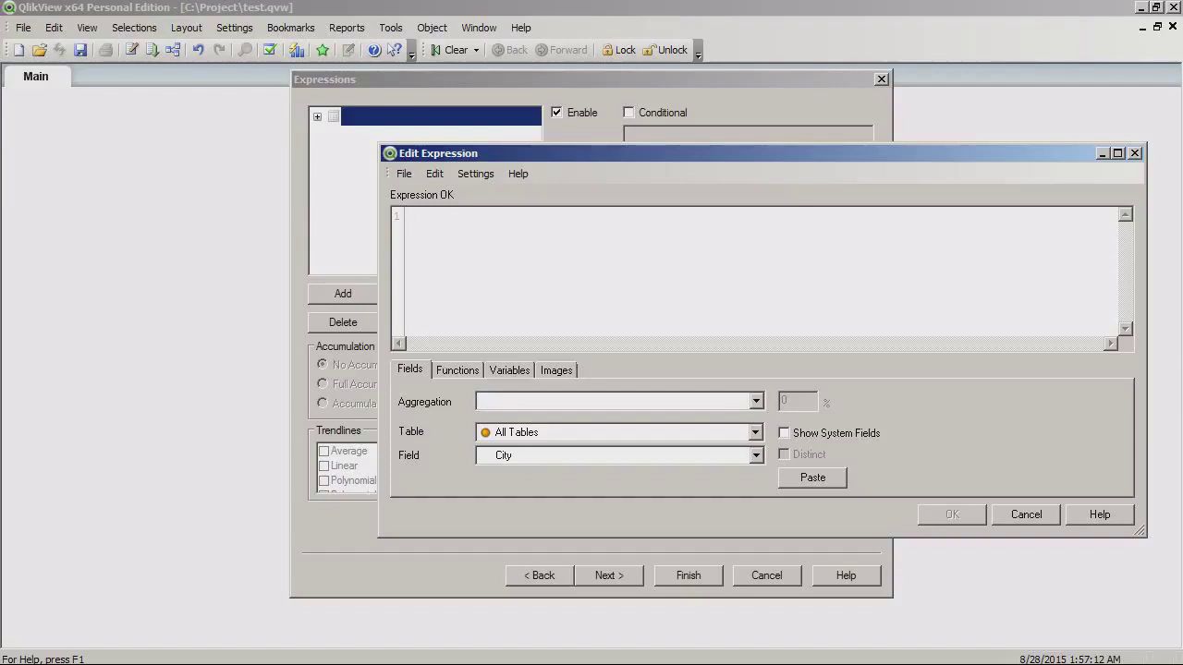
click(754, 402)
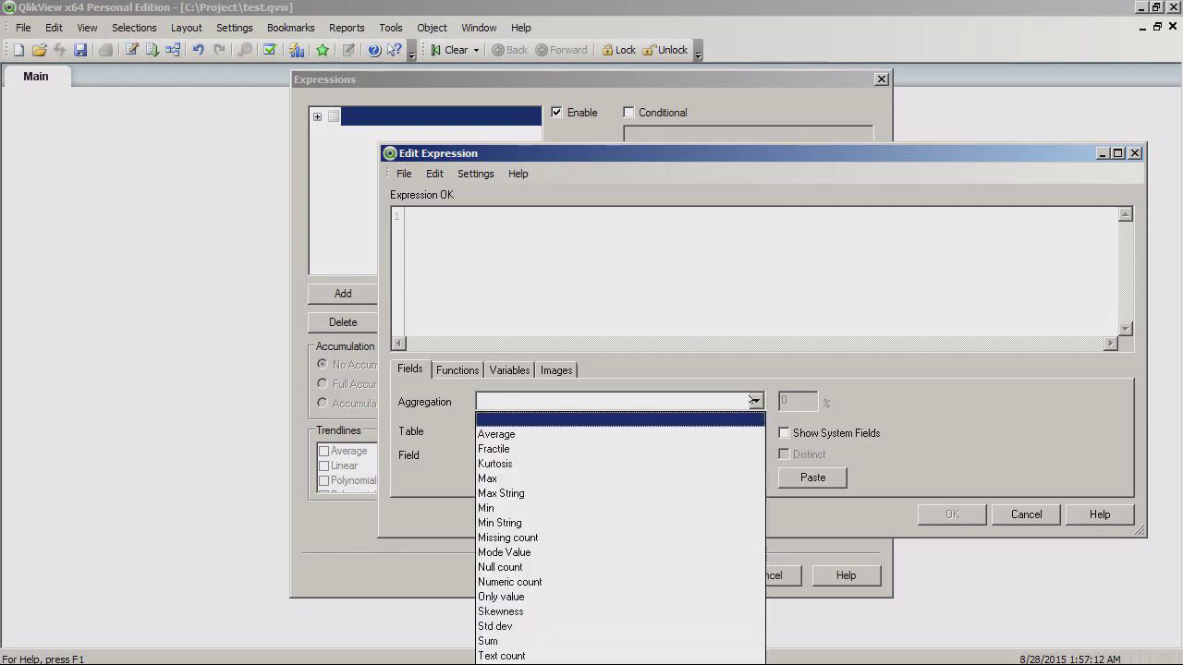
click(487, 640)
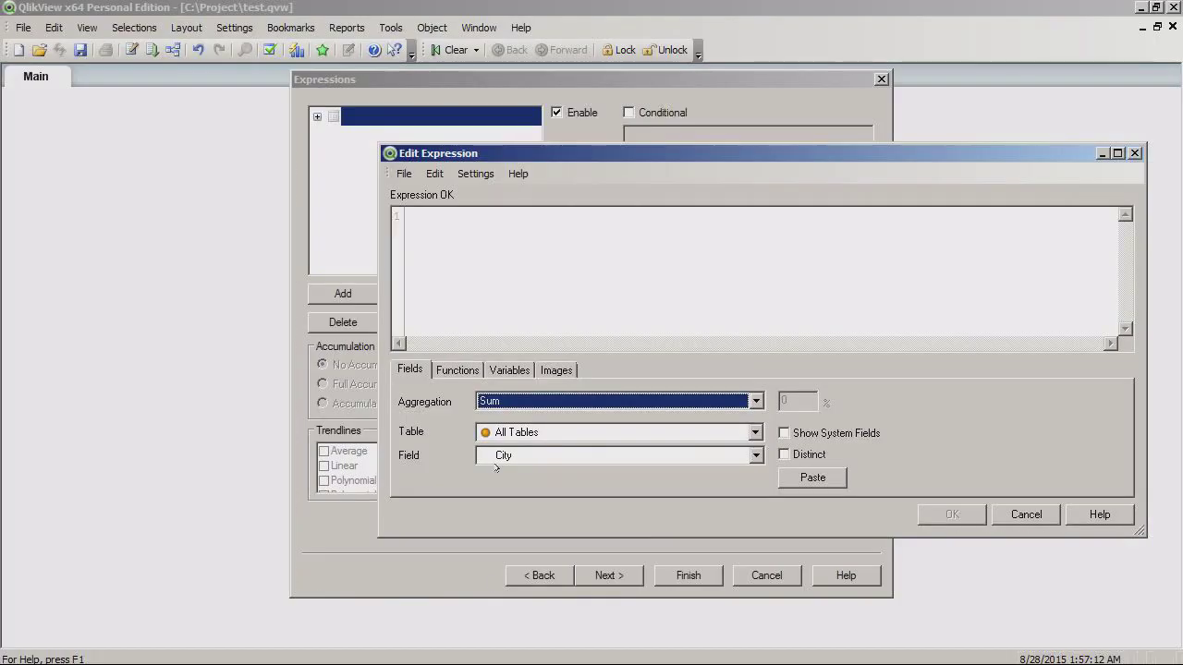
click(544, 455)
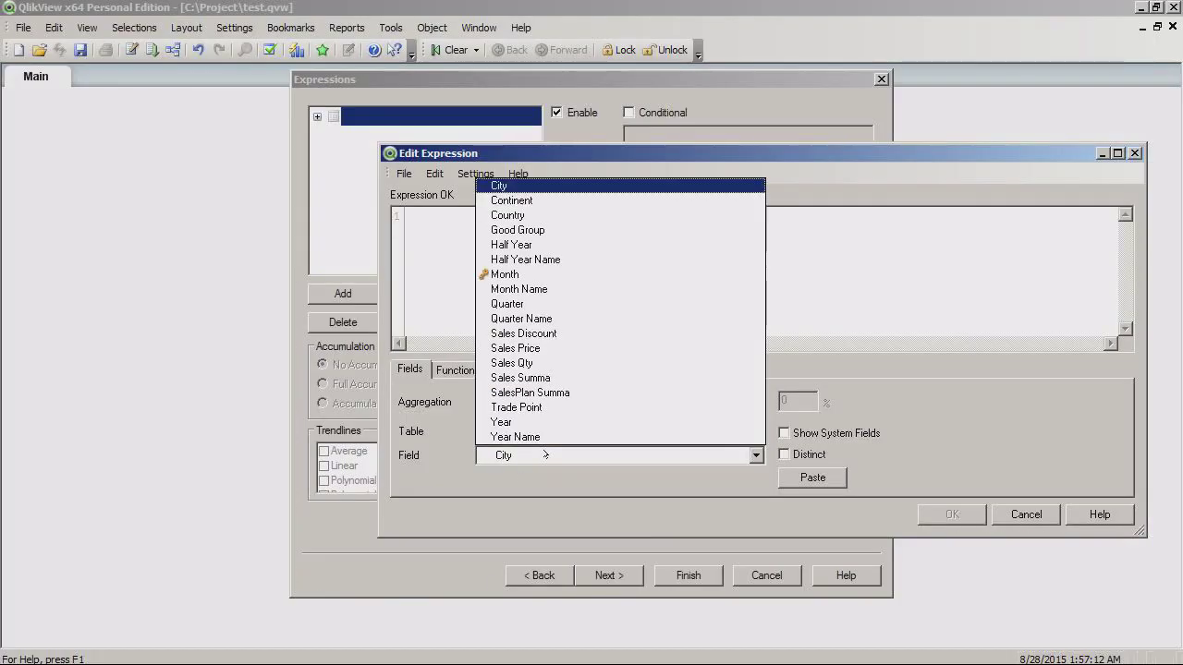
click(568, 393)
click(836, 480)
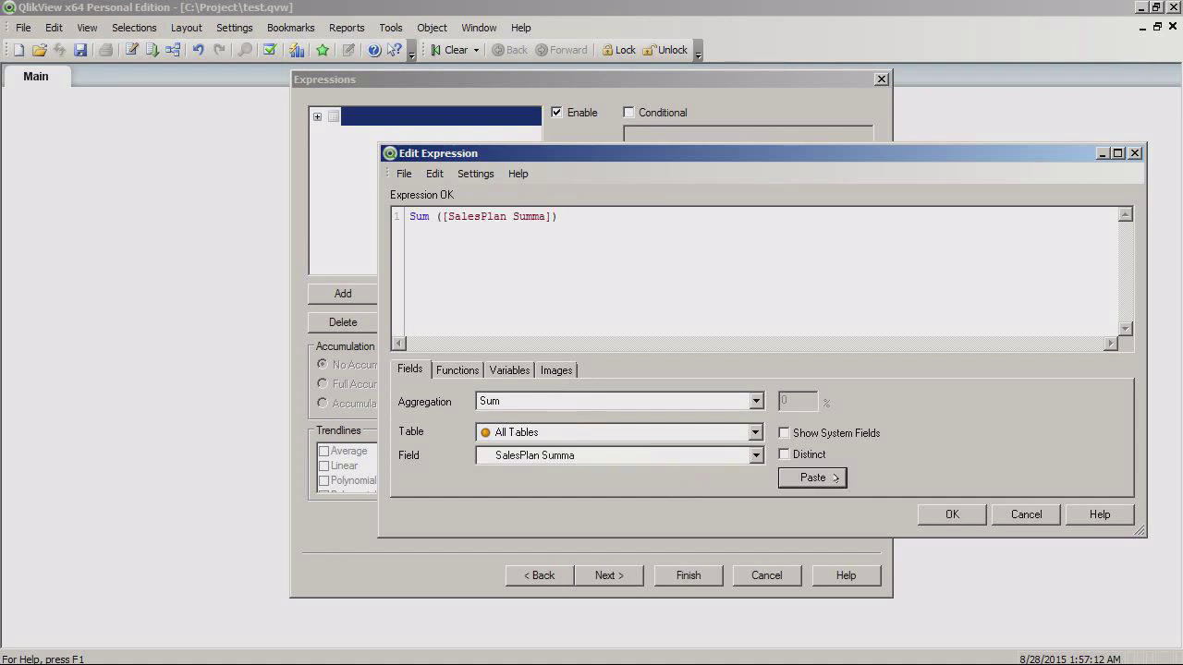
click(957, 511)
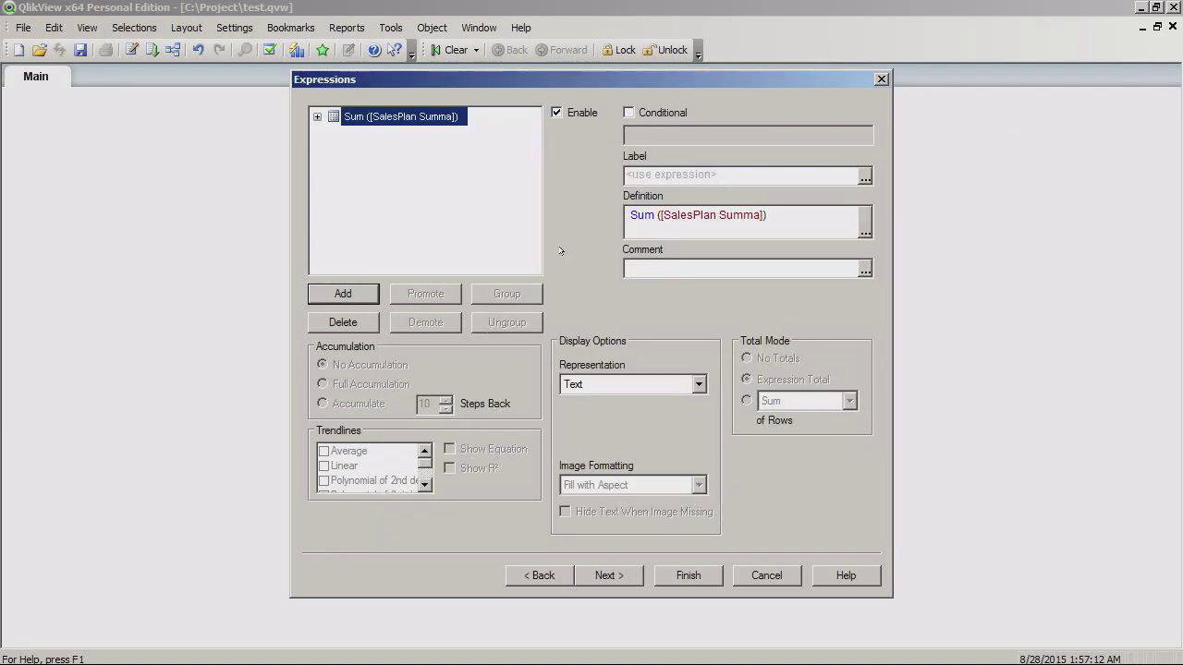
Step: Check the fact column in the Excel template and add Sum ([Sales Summa]) as the pivot table's second expression
key(alt+Tab)
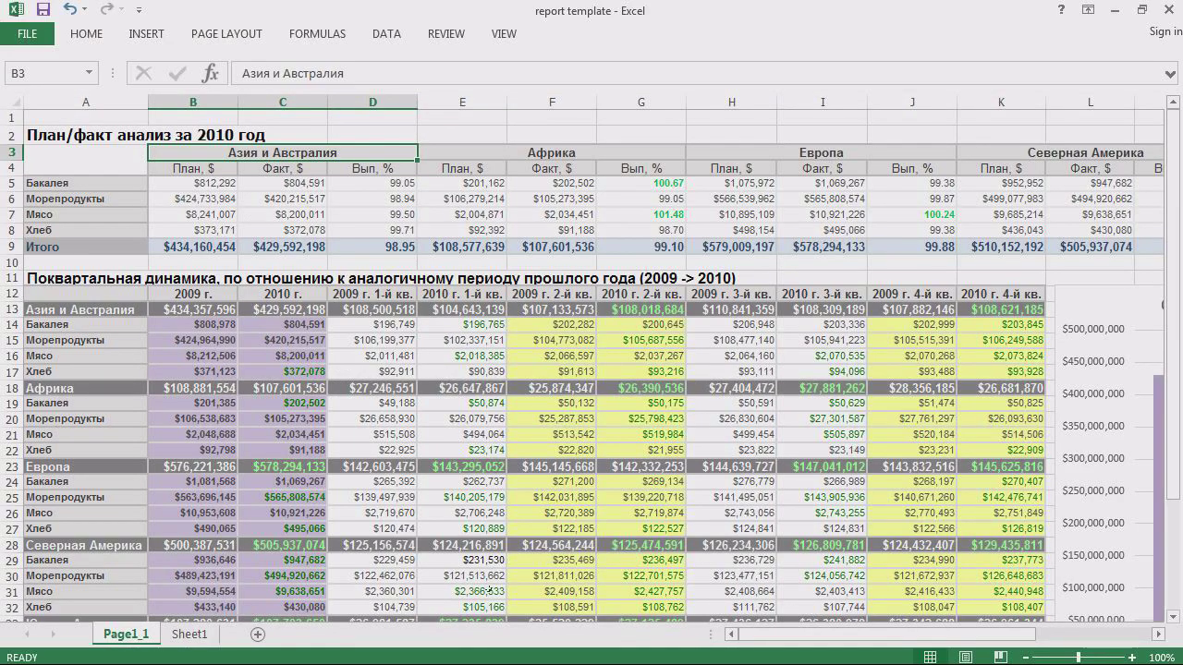
key(alt+Tab)
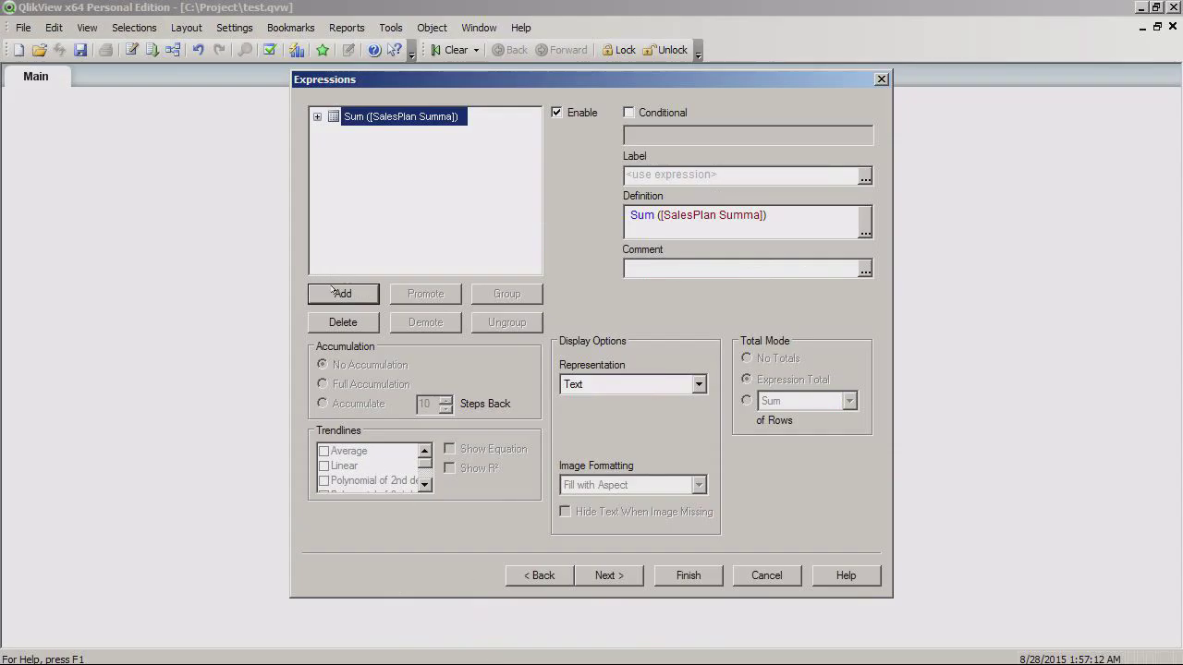
click(334, 293)
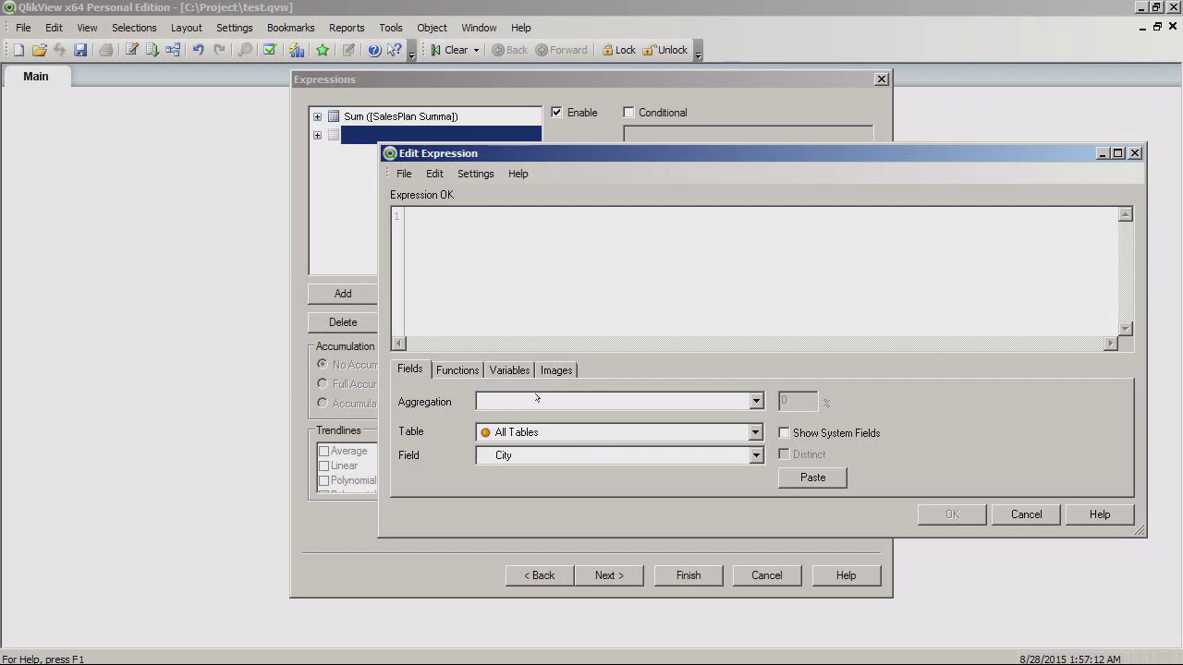
click(537, 399)
click(560, 450)
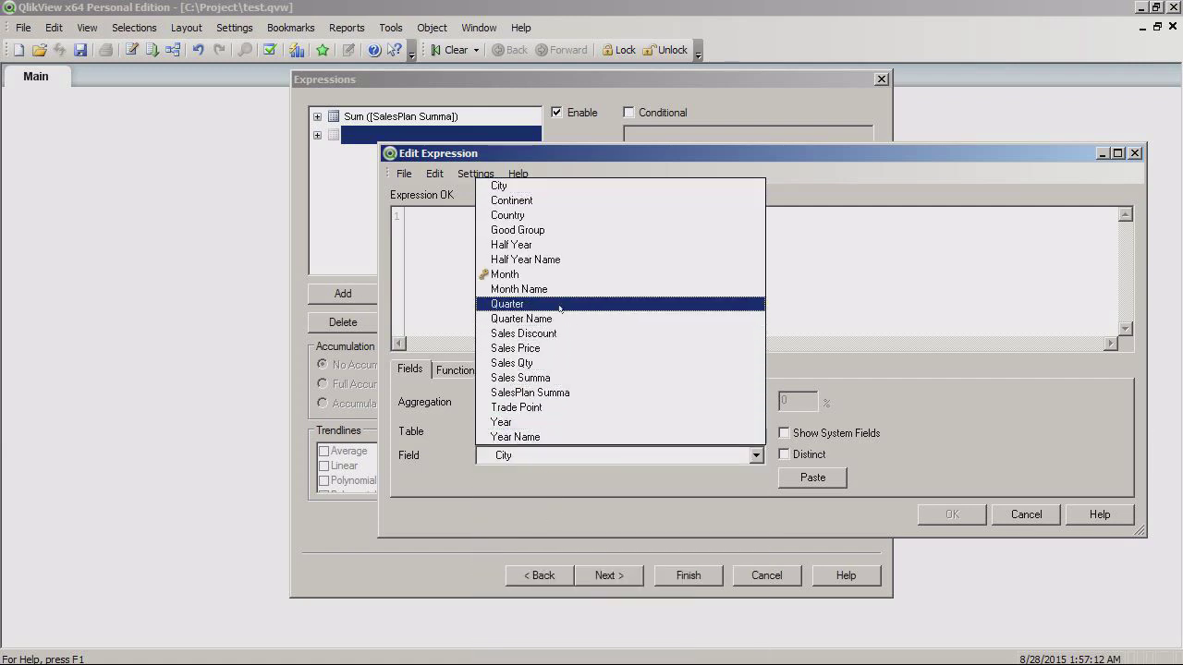
click(540, 377)
click(817, 478)
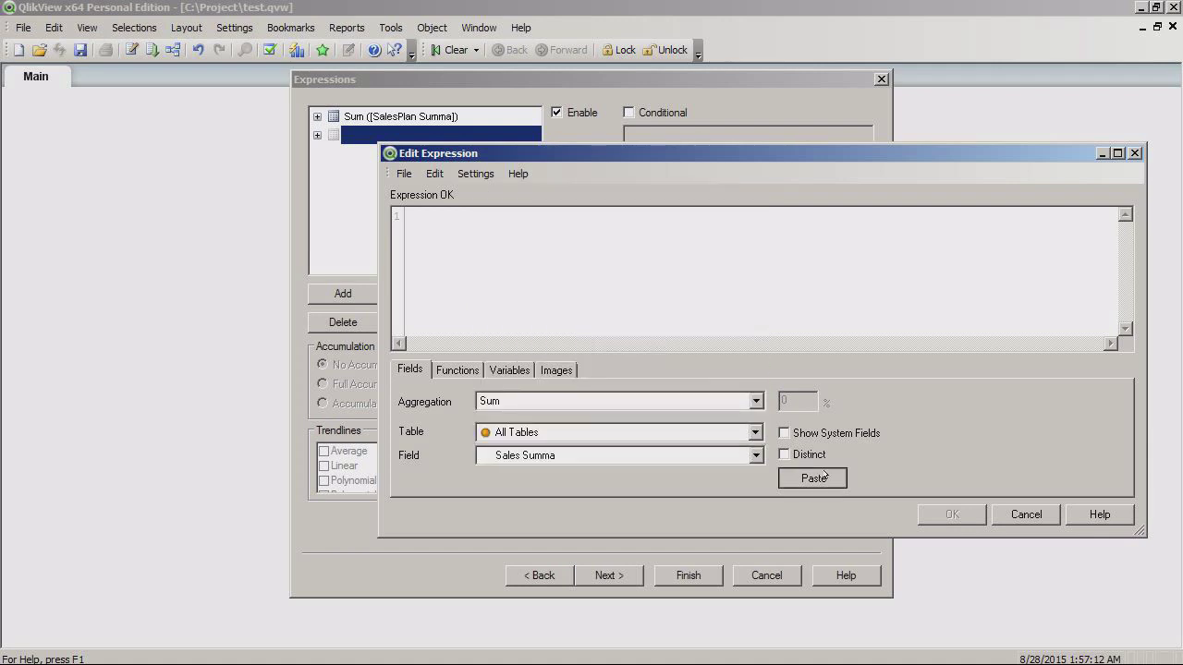
click(952, 514)
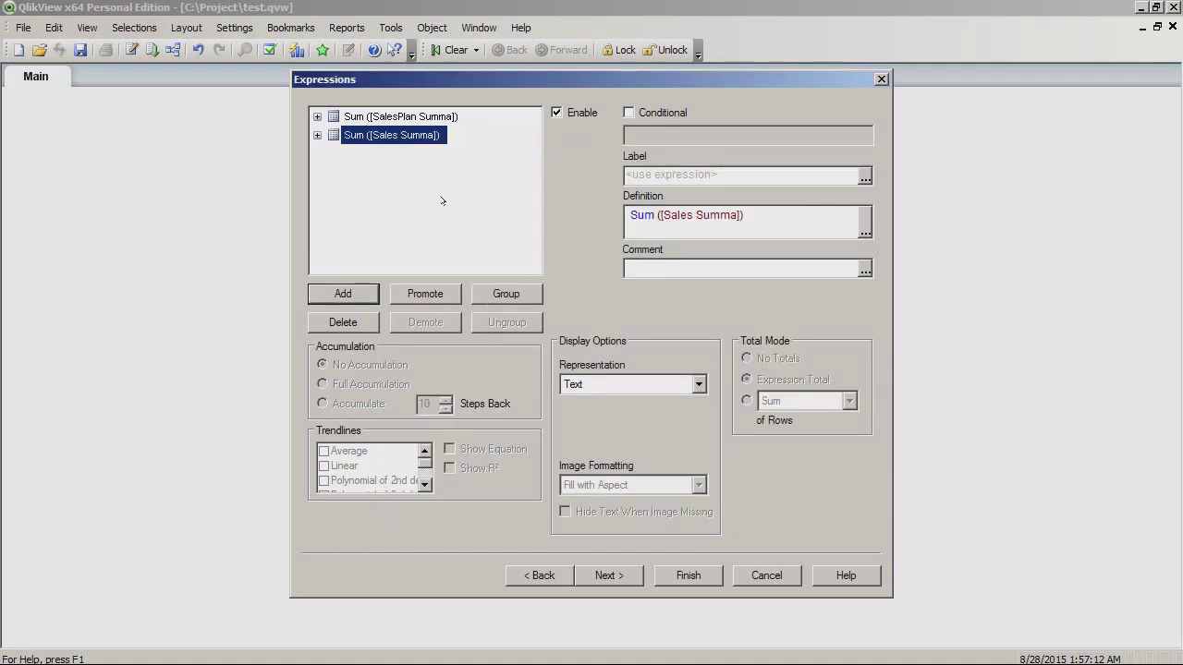
Step: Label the Sum ([SalesPlan Summa]) expression "План, $", taking the heading from cell B4 of the Excel template
click(406, 119)
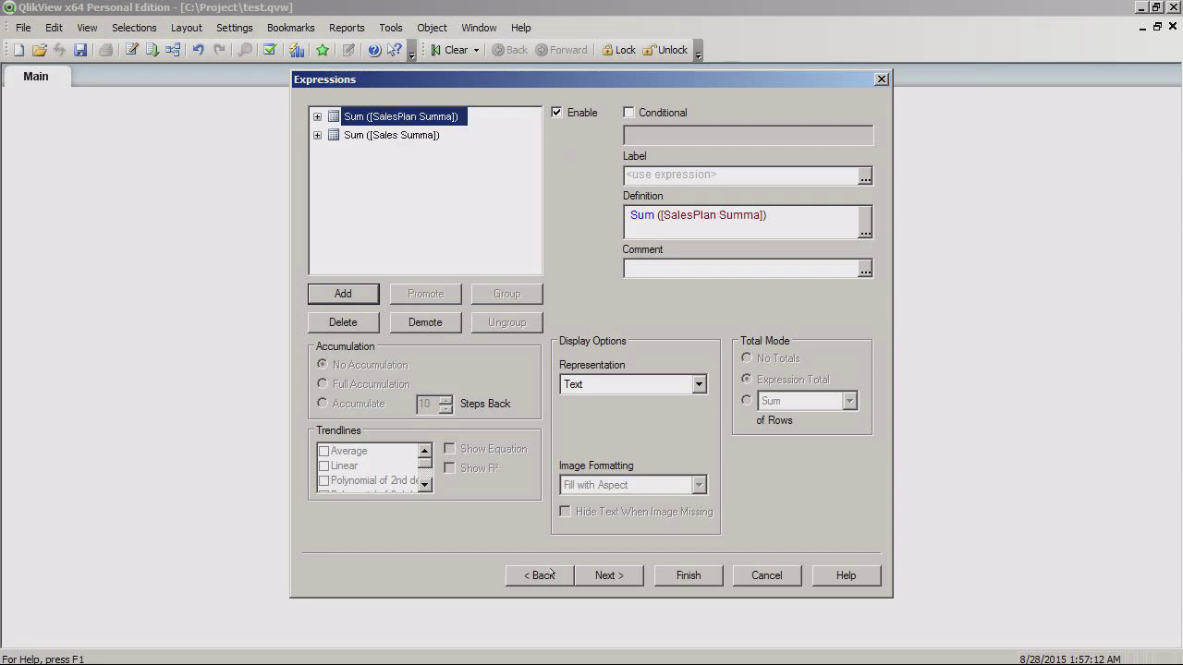
key(alt+Tab)
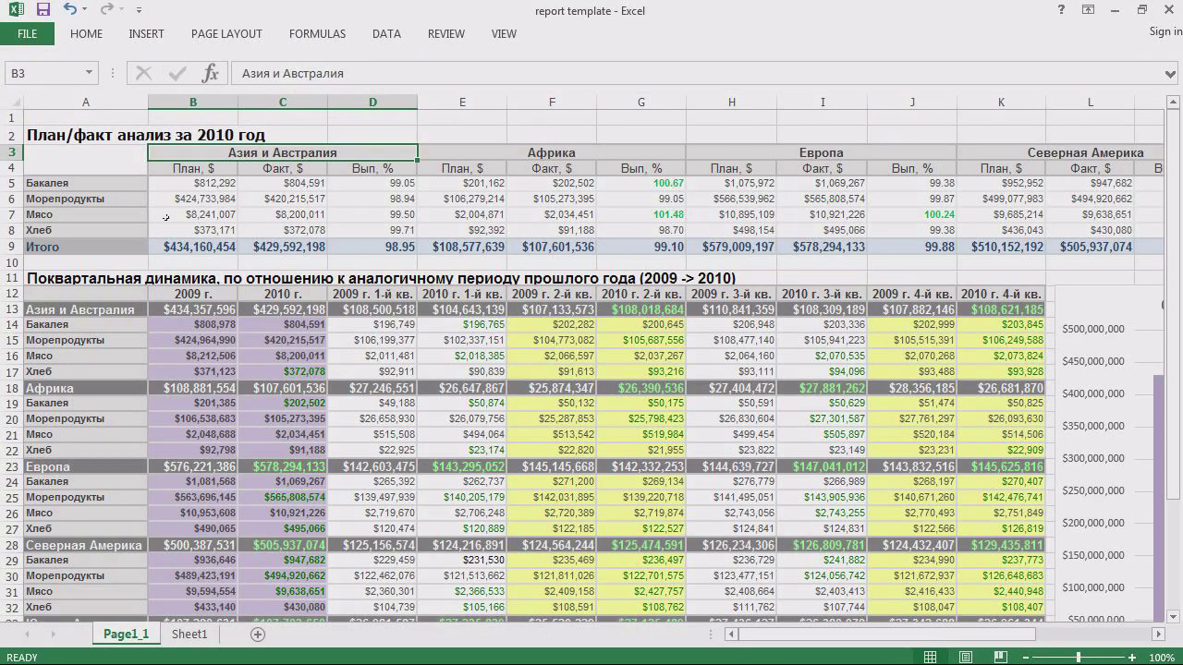
click(213, 171)
double_click(214, 168)
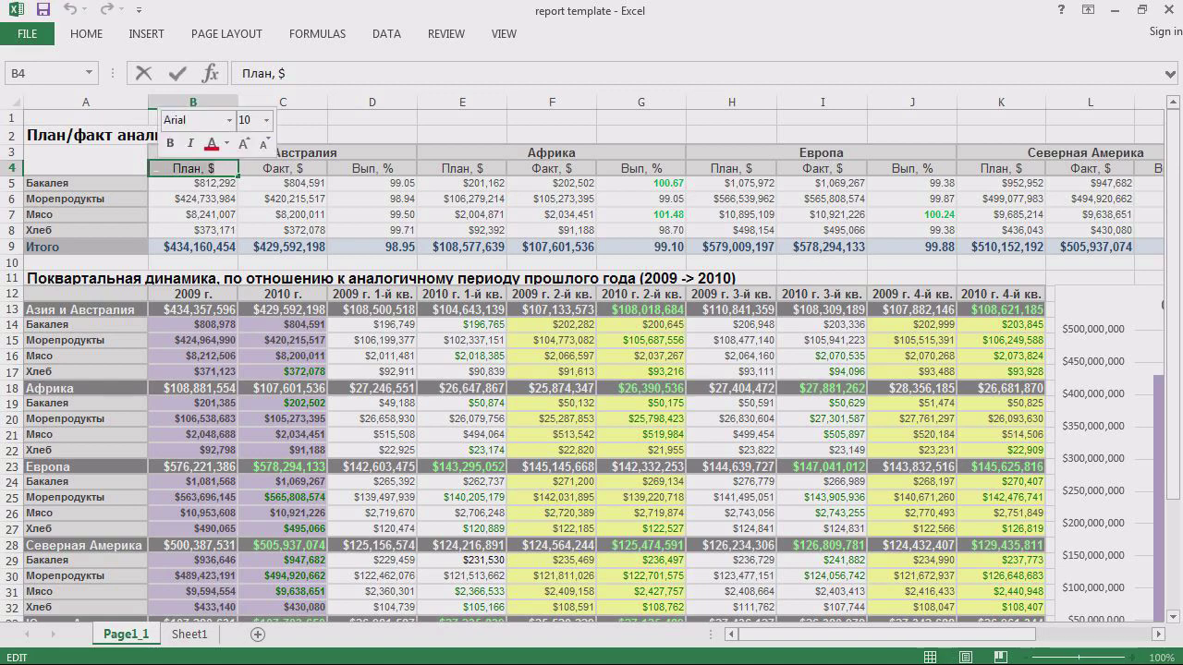
key(alt+Tab)
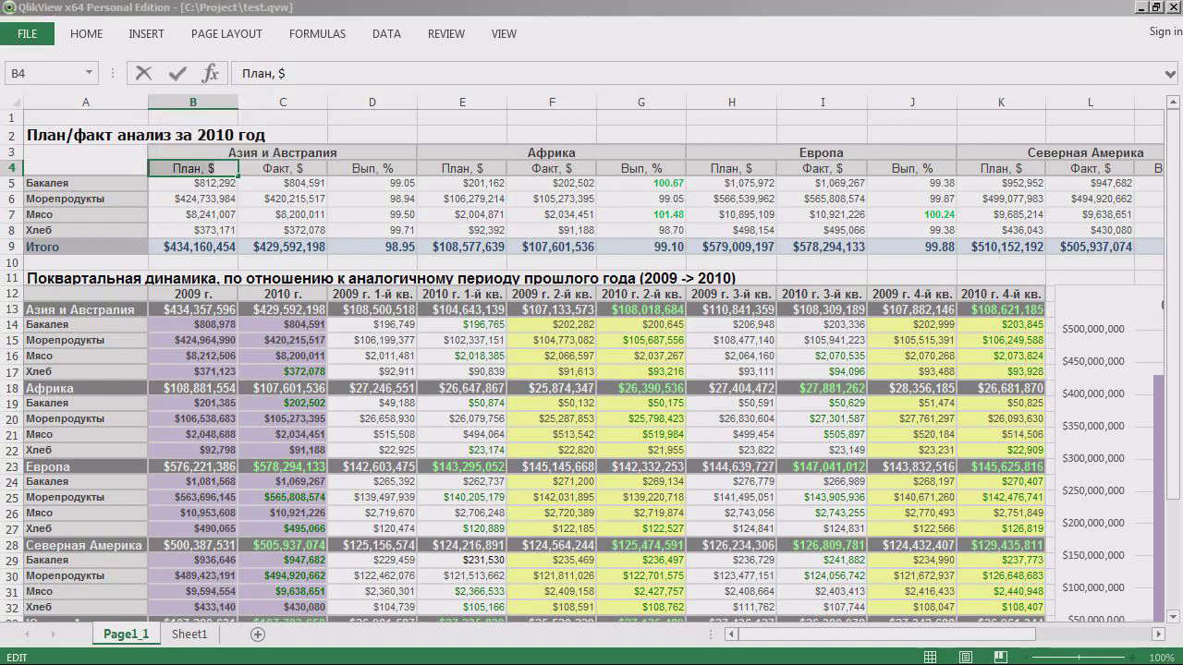
text(План, $)
Step: Copy the heading "Факт, $" from cell C4 of the Excel template into the label of the Sum ([Sales Summa]) expression
key(alt+Tab)
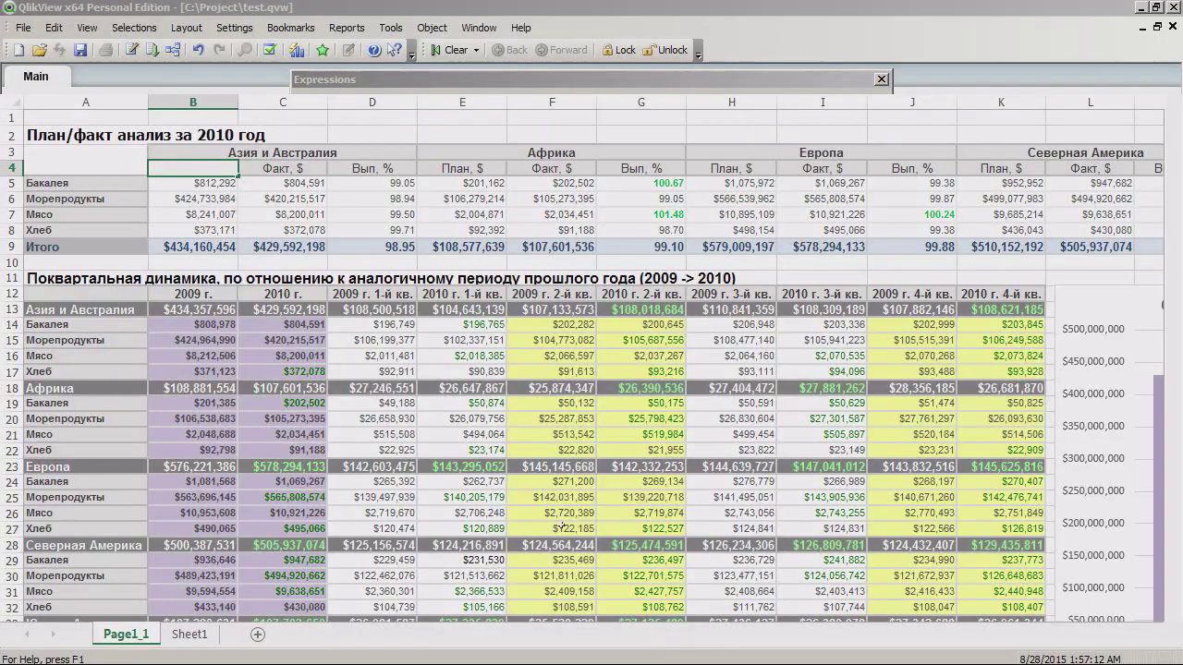
double_click(277, 167)
triple_click(279, 168)
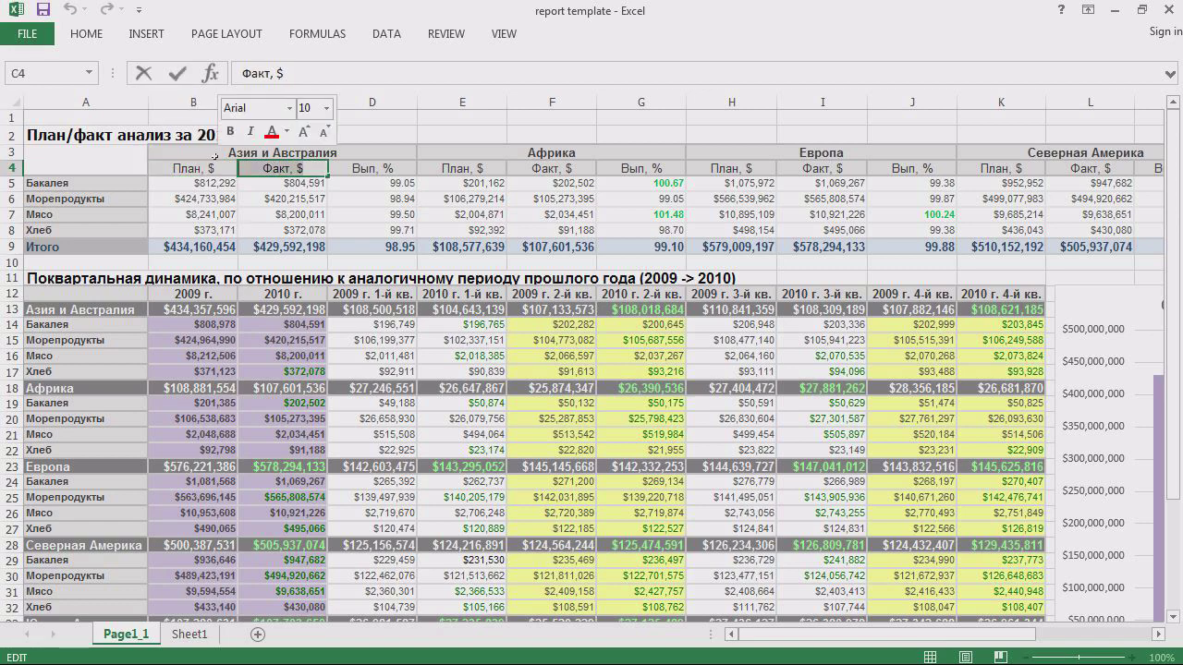
key(ctrl+c)
key(alt+Tab)
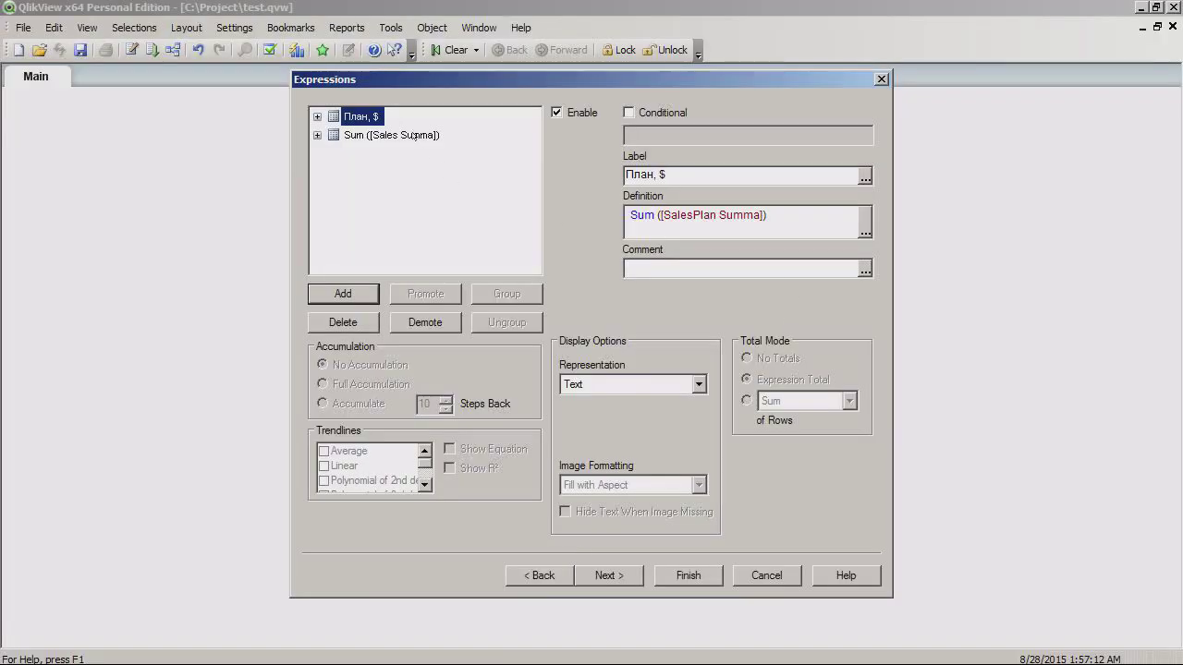
click(414, 134)
key(ctrl+v)
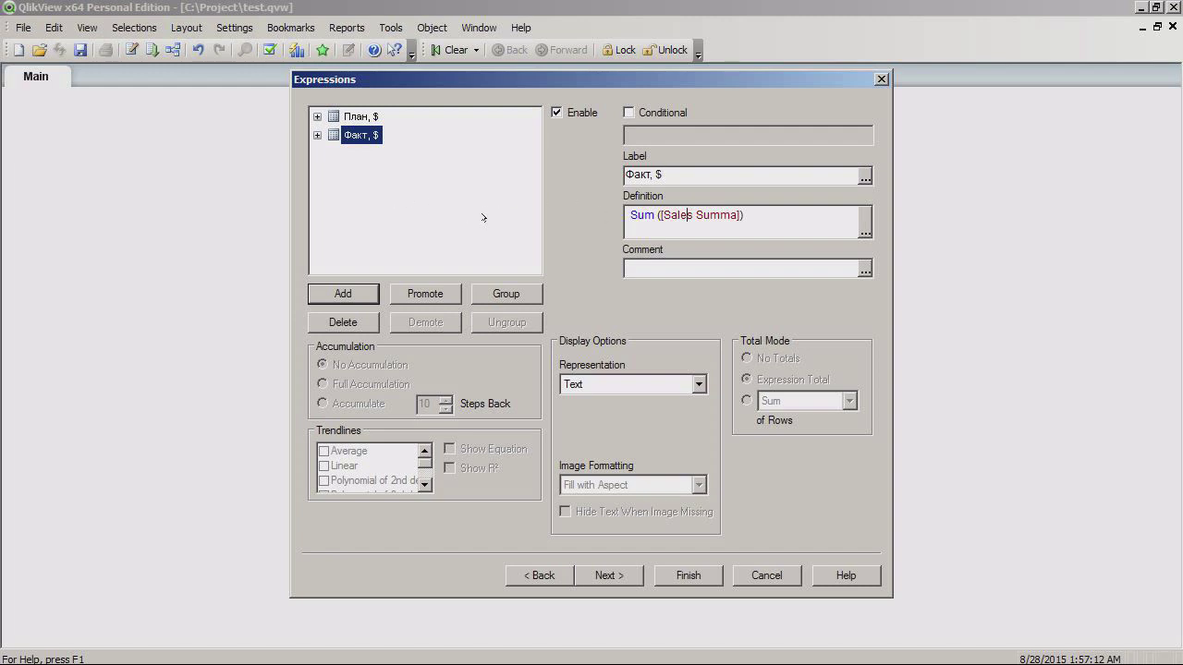
Step: Check the completion column in the Excel template and start a third expression with Sum ([Sales Summa])
key(alt+Tab)
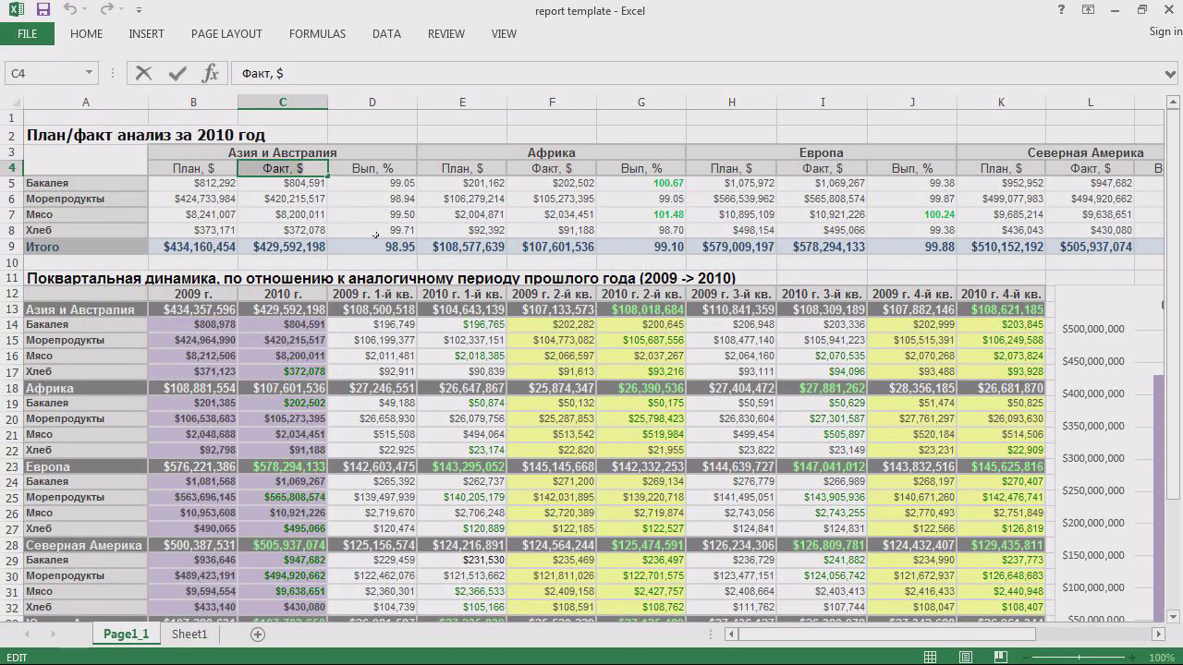
key(alt+Tab)
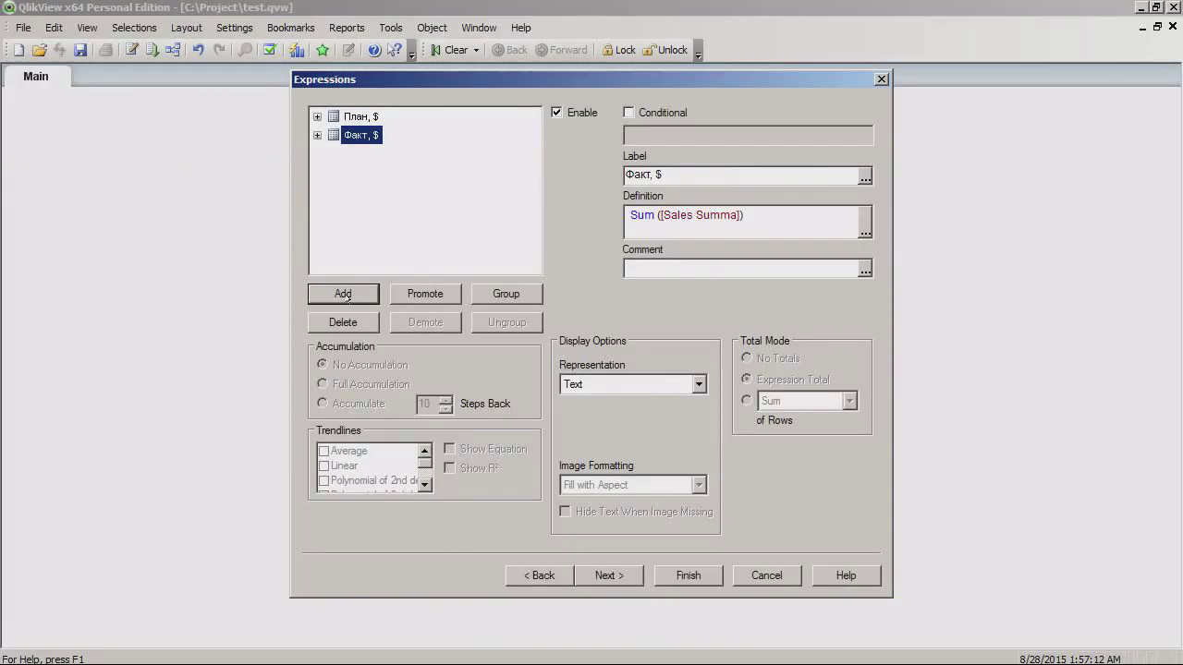
click(349, 295)
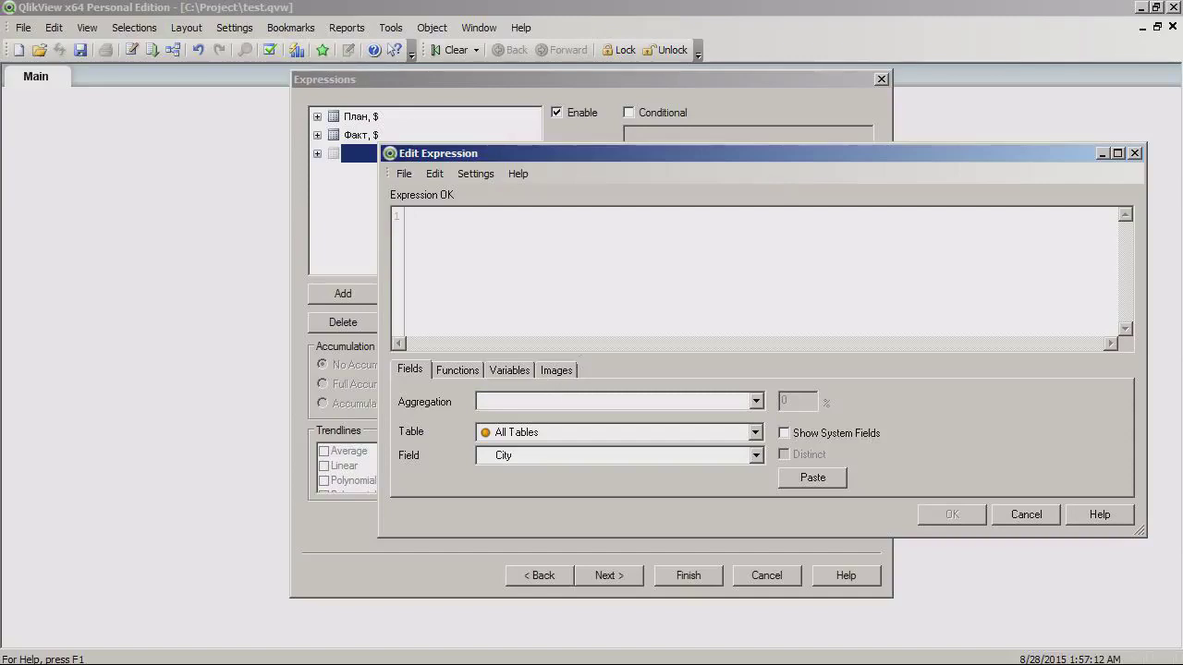
click(605, 399)
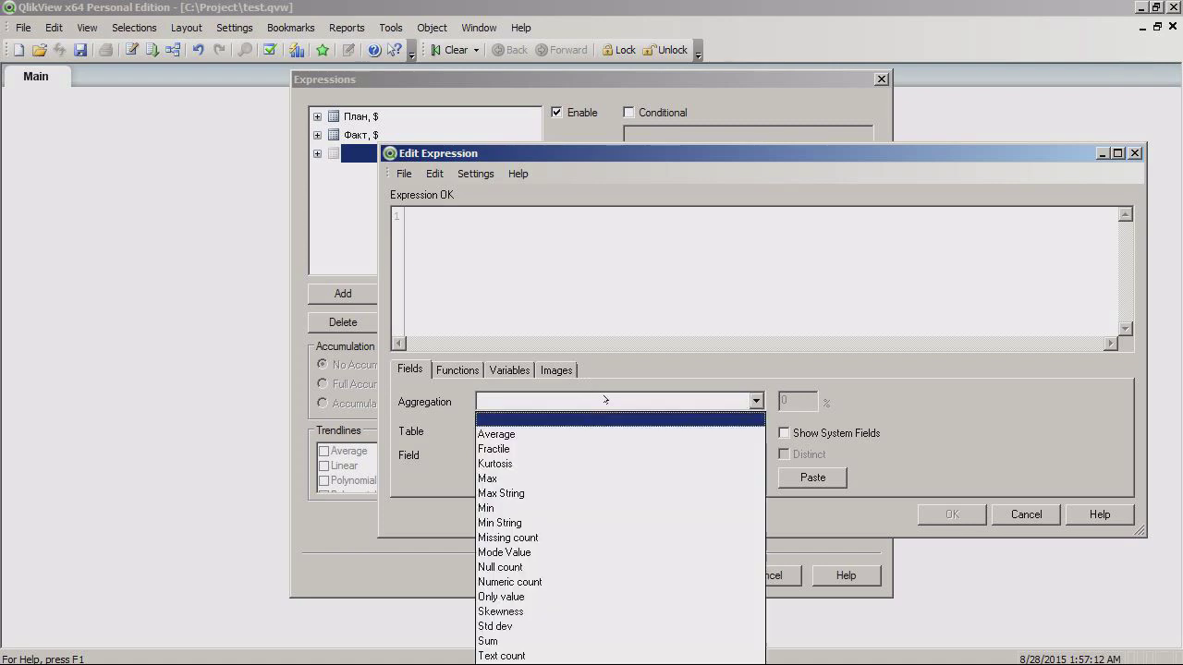
click(532, 640)
click(617, 455)
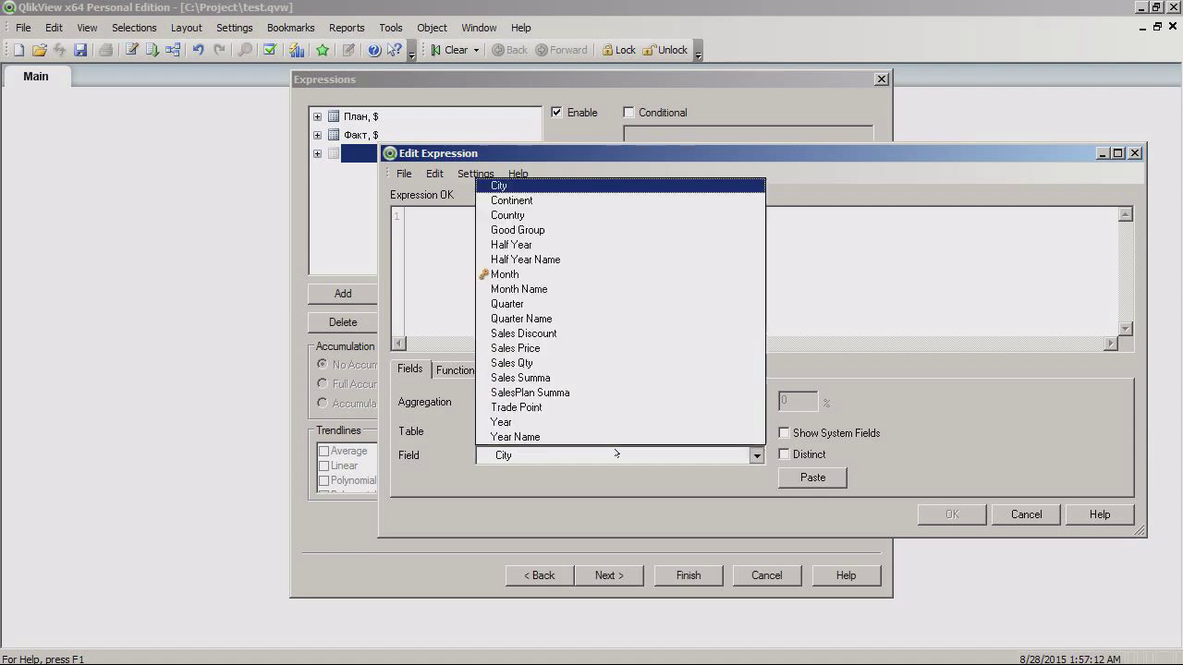
click(562, 377)
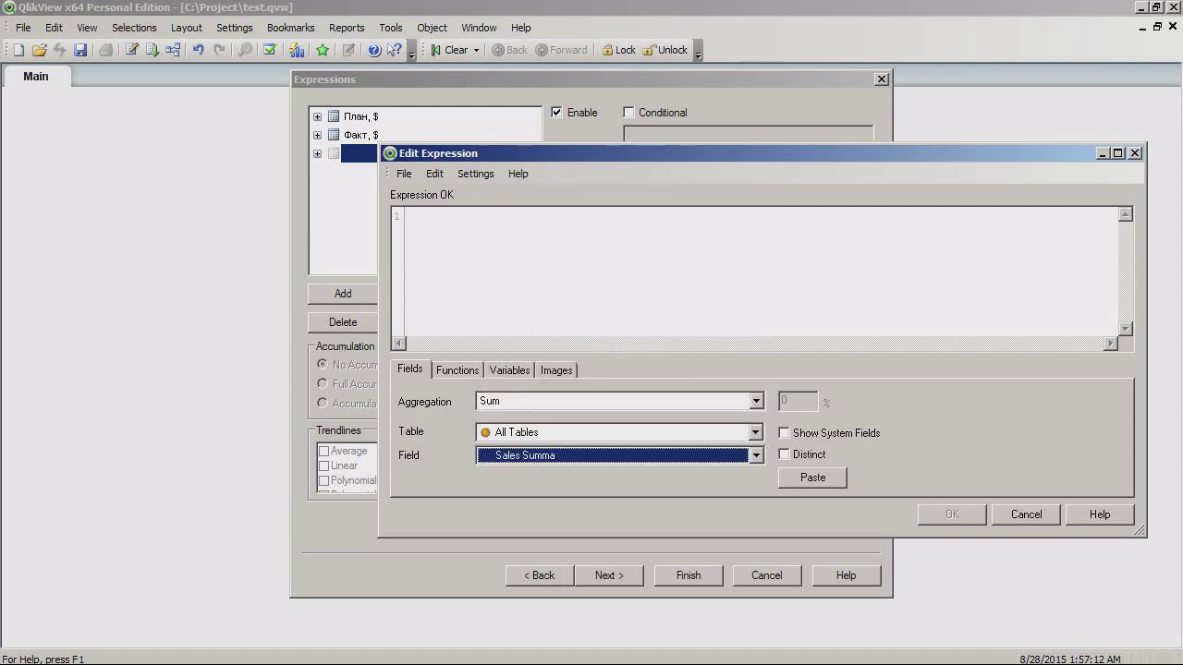
click(804, 481)
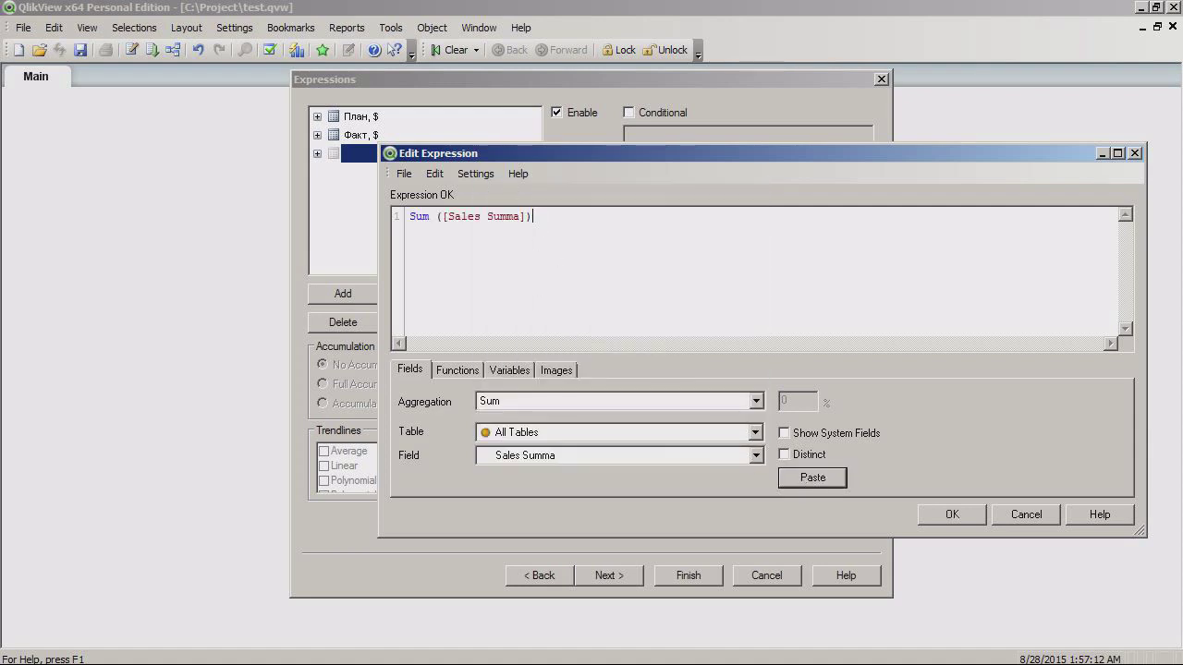
Step: Extend the third expression by dividing it by Sum ([SalesPlan Summa])
text(/)
click(653, 400)
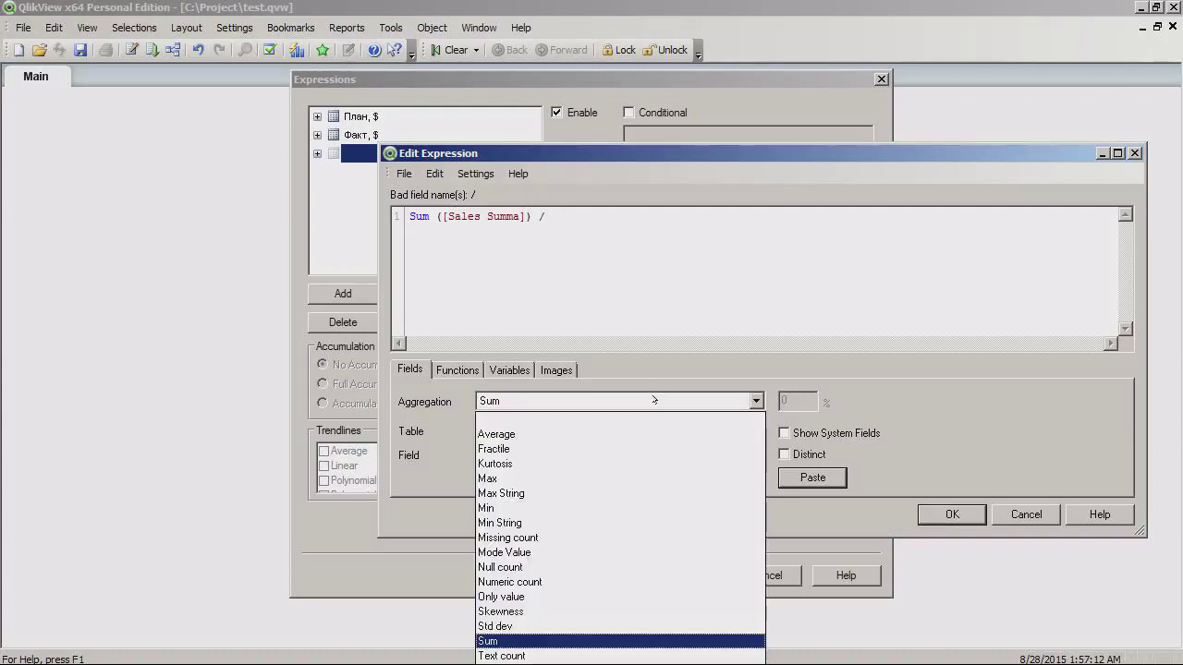
click(523, 627)
click(536, 455)
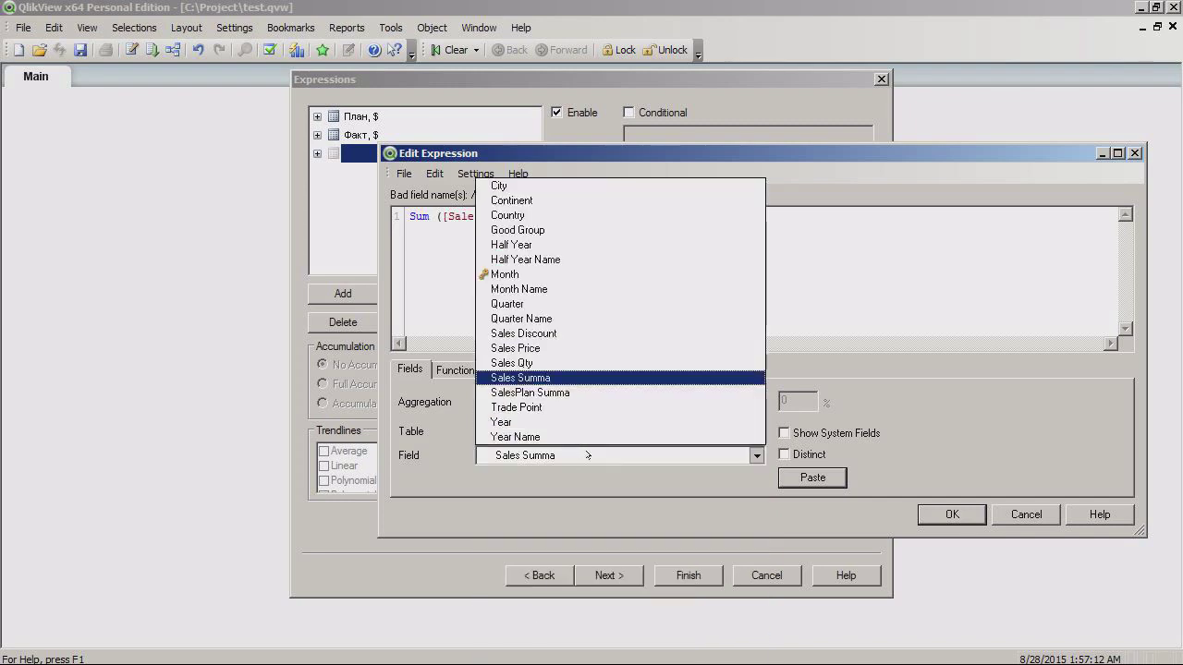
click(530, 393)
click(818, 478)
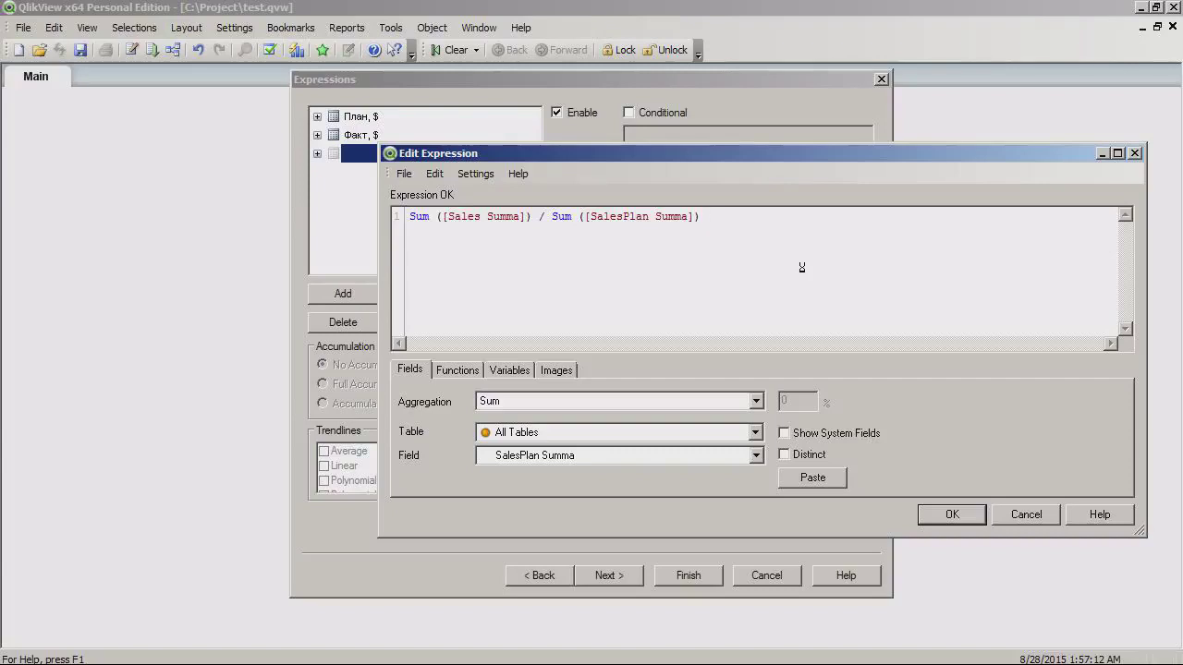
Step: Multiply the fact-to-plan ratio by 100 and accept the third expression
text(1000)
key(BackSpace)
key(Left)
key(Left)
key(Left)
key(Left)
text(*)
click(957, 515)
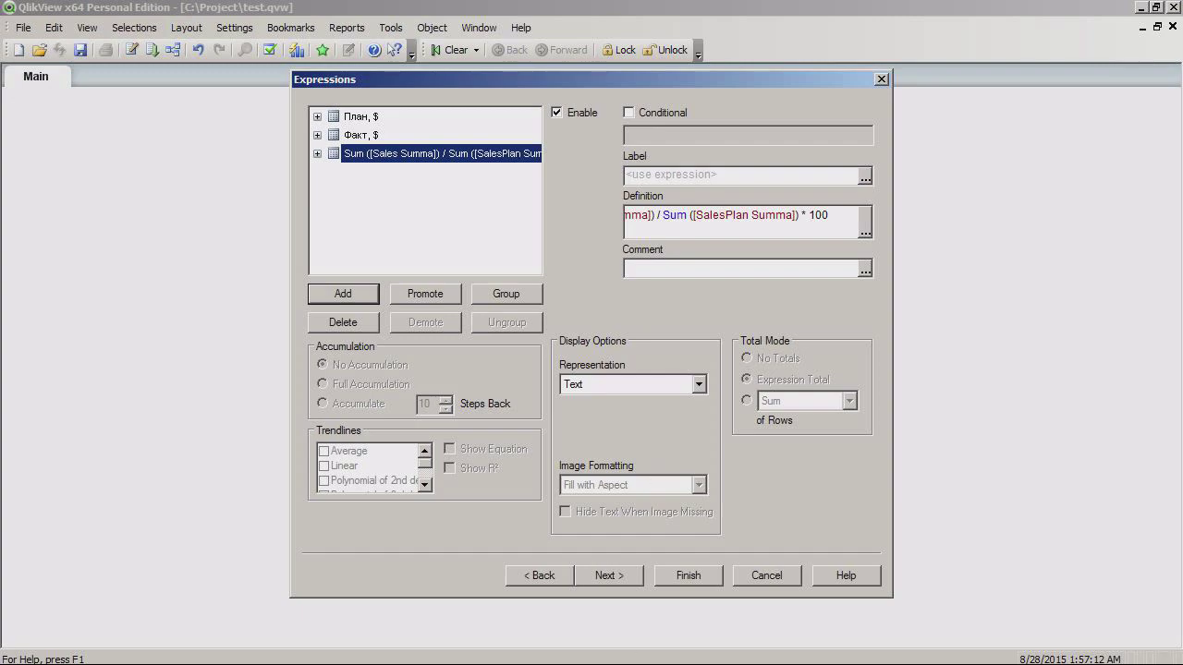
Step: Copy the heading "Вып, %" from cell D4 of the Excel template into the third expression's label and finish the chart
key(alt+Tab)
double_click(394, 170)
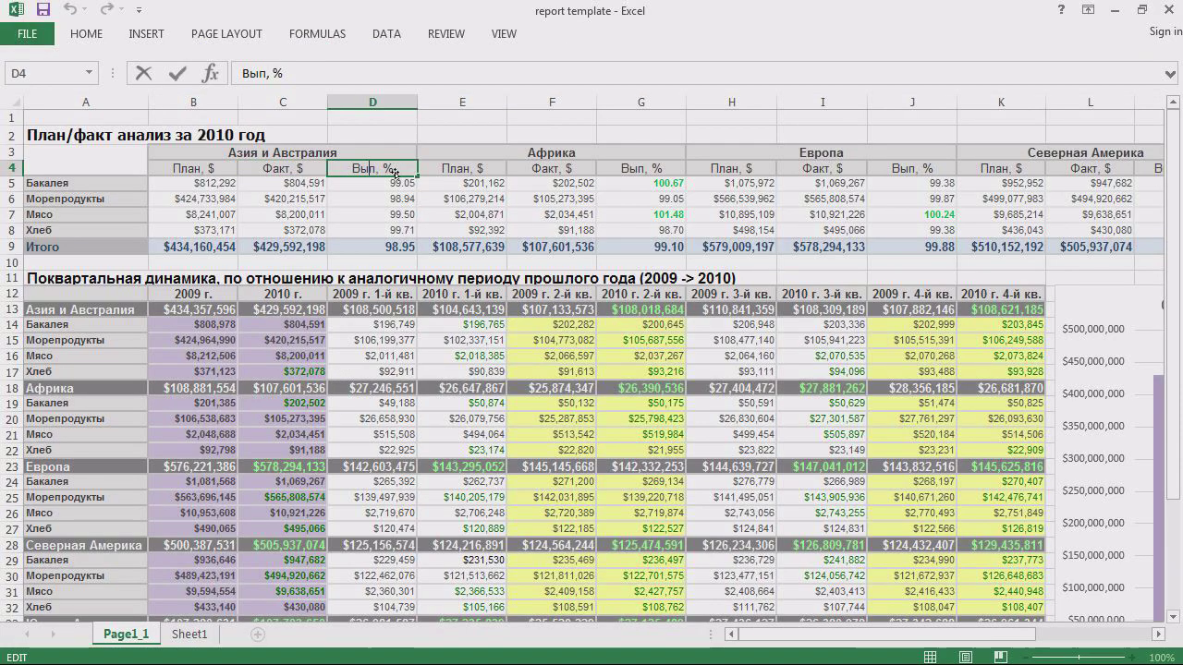
drag(394, 172, 351, 171)
key(ctrl+c)
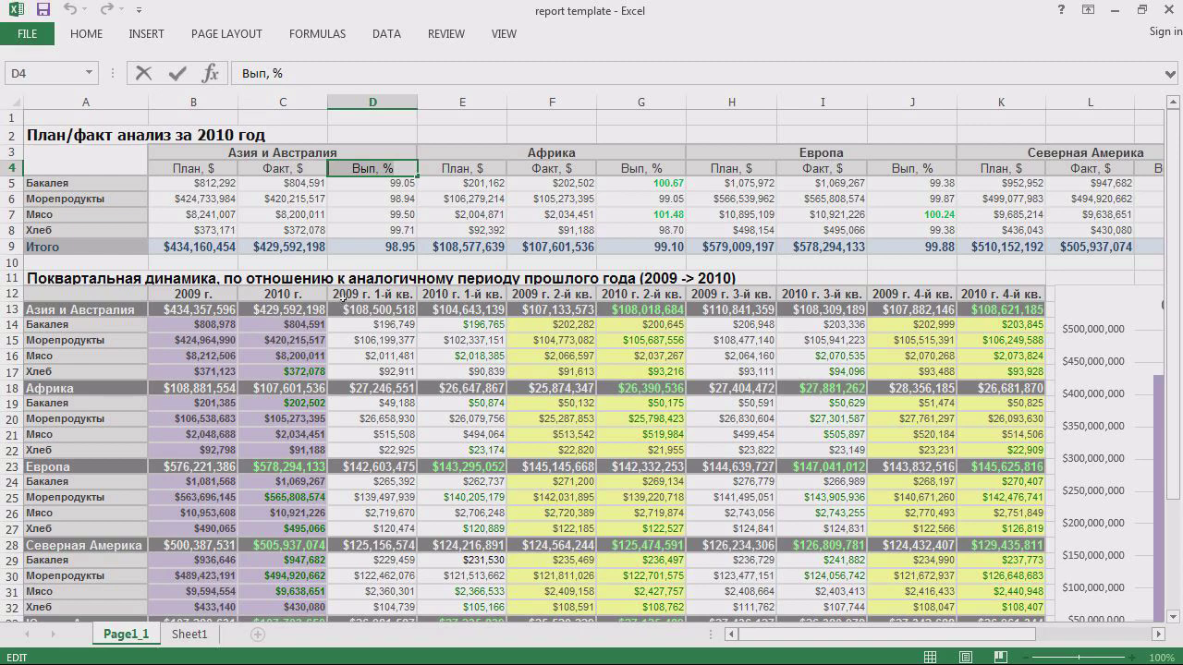
key(alt+Tab)
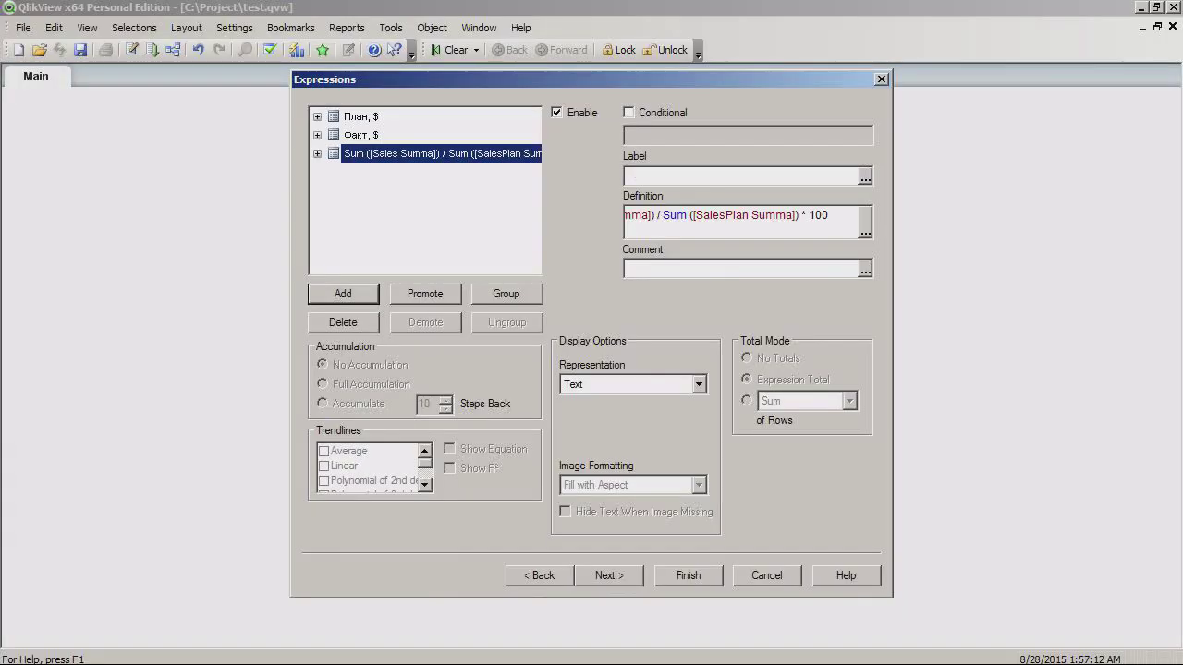
key(ctrl+v)
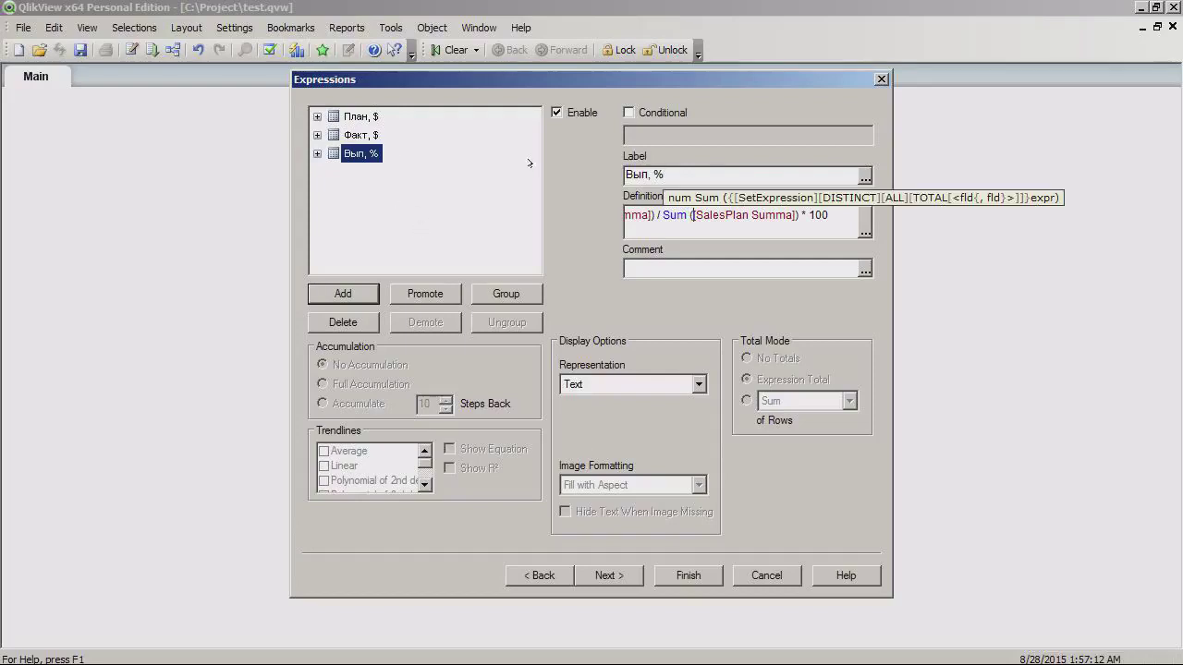
click(686, 576)
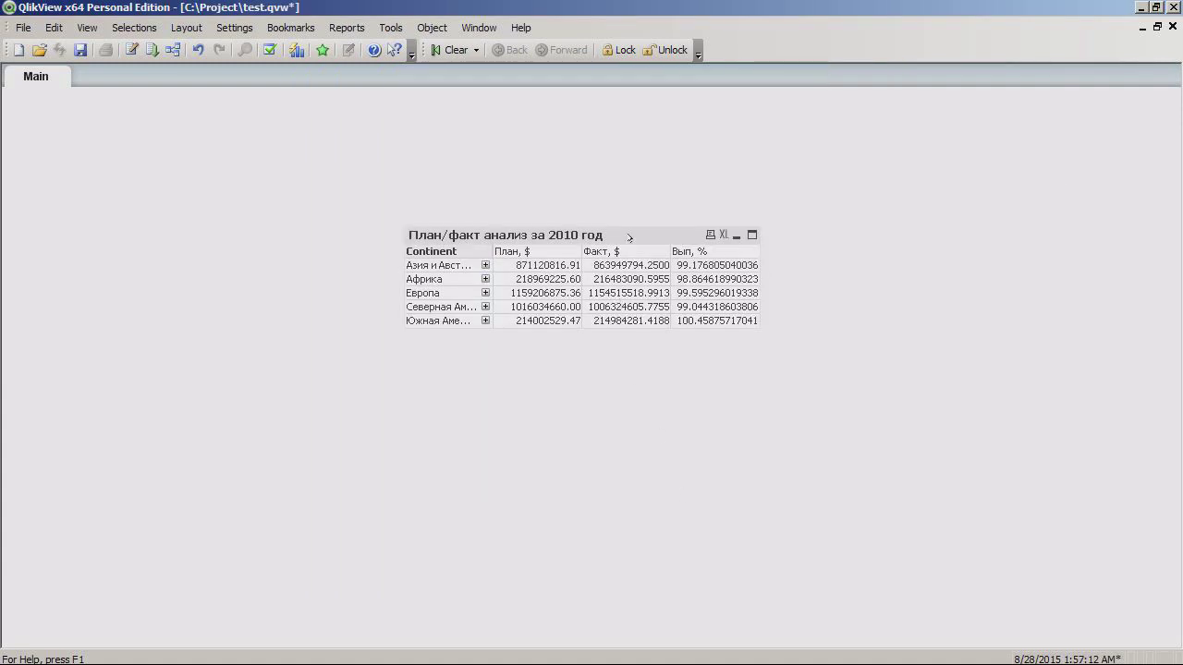
Step: Move the new pivot table higher on the sheet and check the continent headings in row 3 of the Excel template
drag(647, 235, 438, 144)
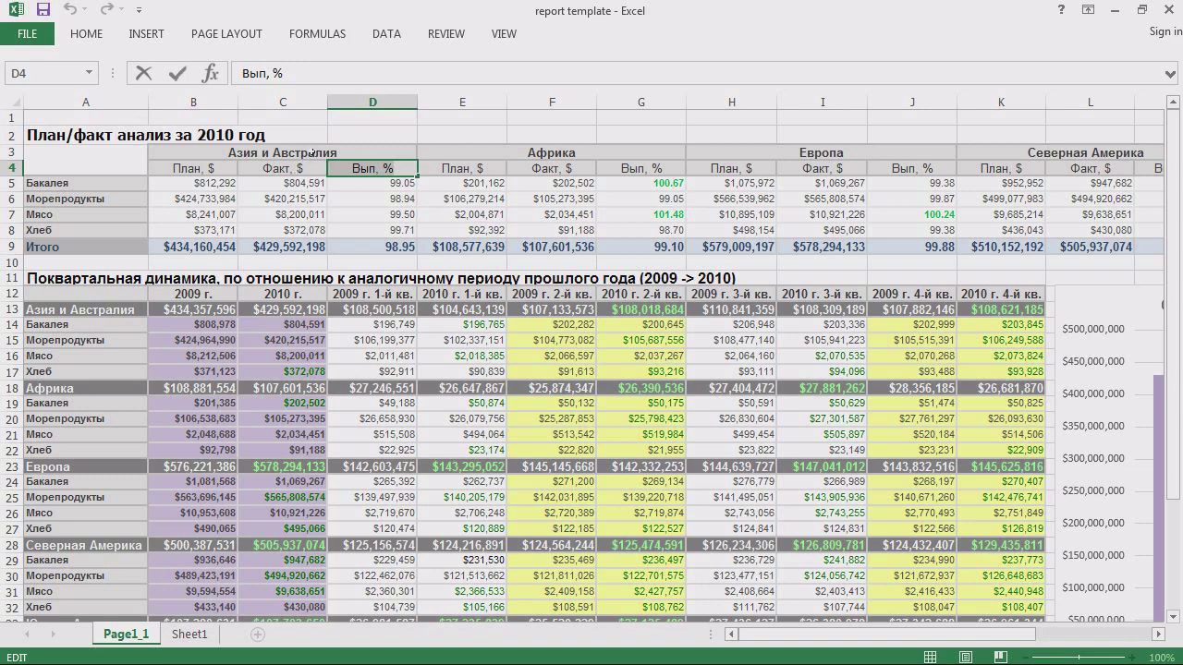
click(313, 152)
drag(352, 153, 521, 145)
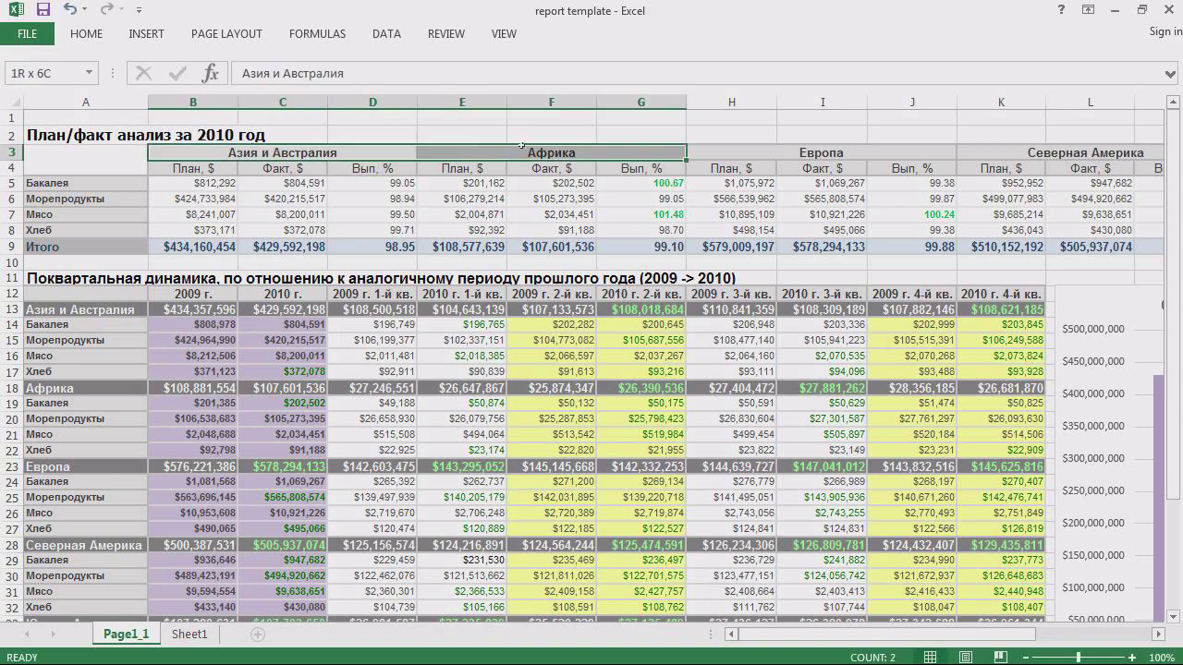
drag(675, 154, 748, 154)
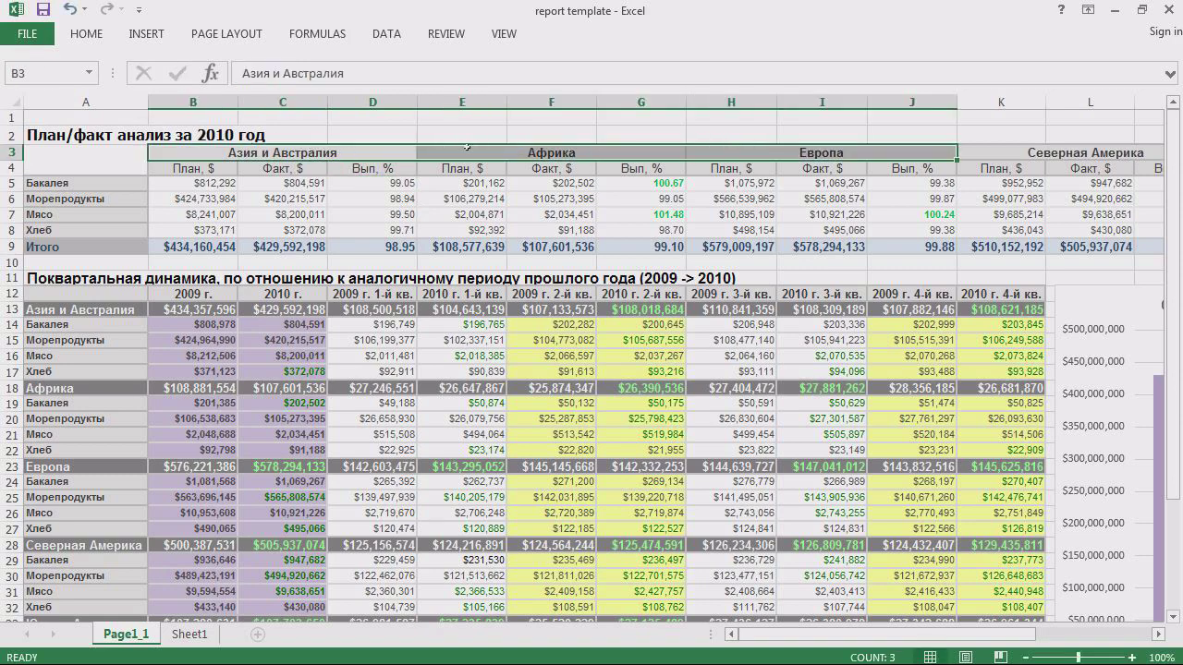
key(alt+Tab)
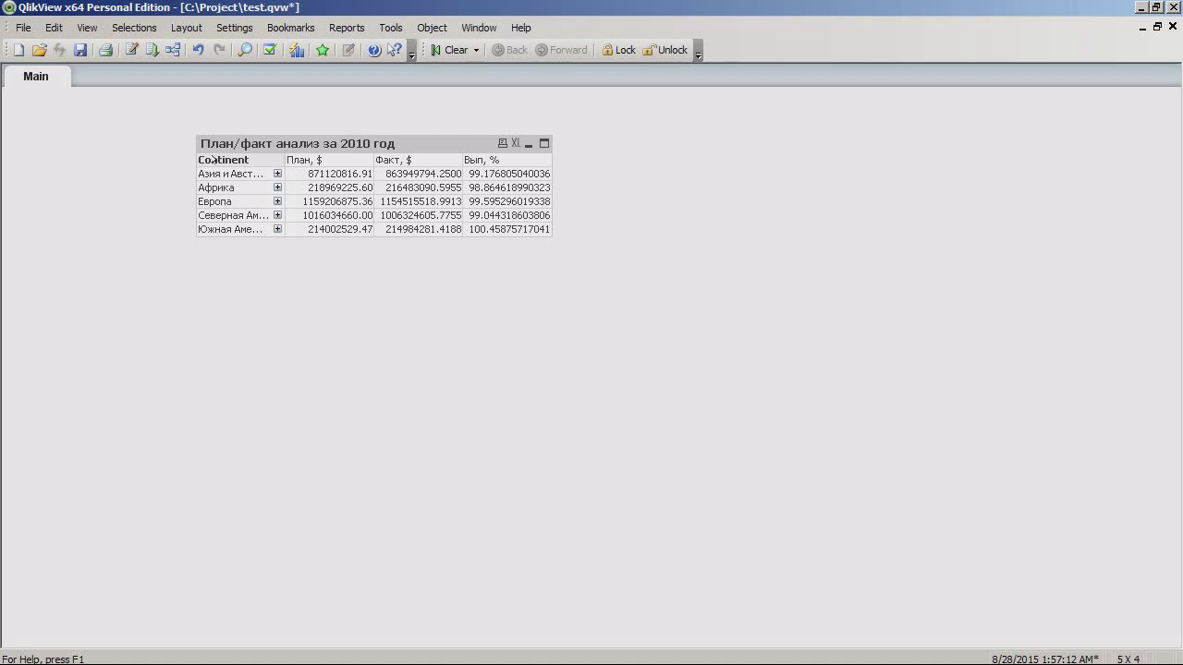
drag(212, 160, 399, 168)
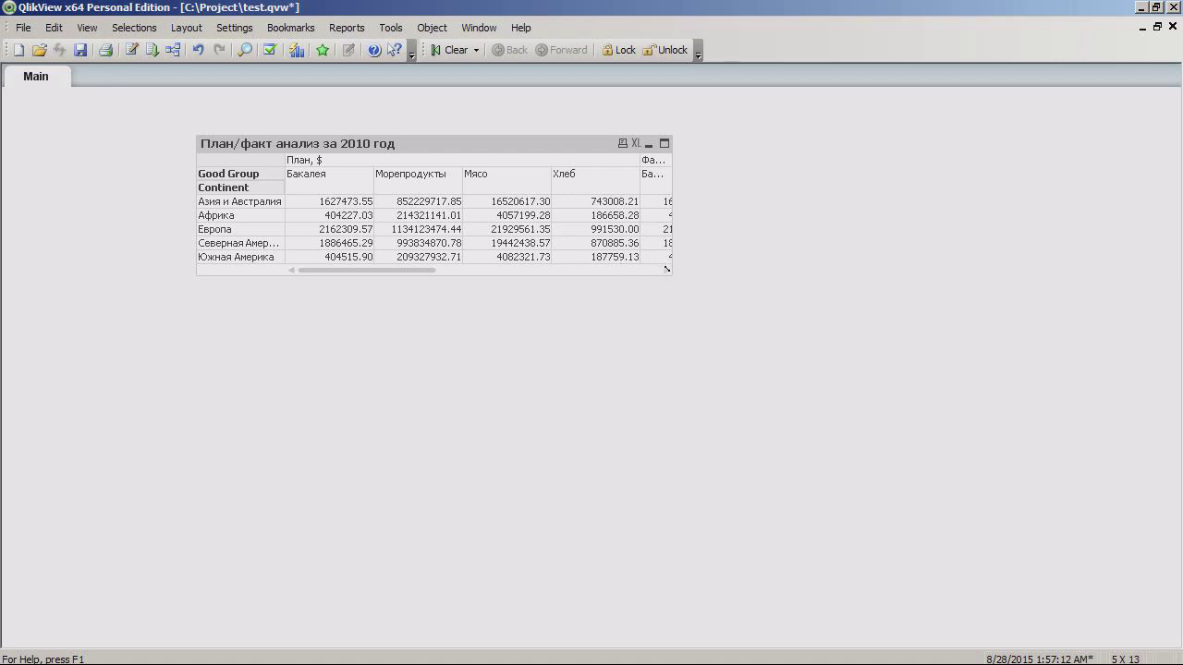
drag(671, 271, 1107, 367)
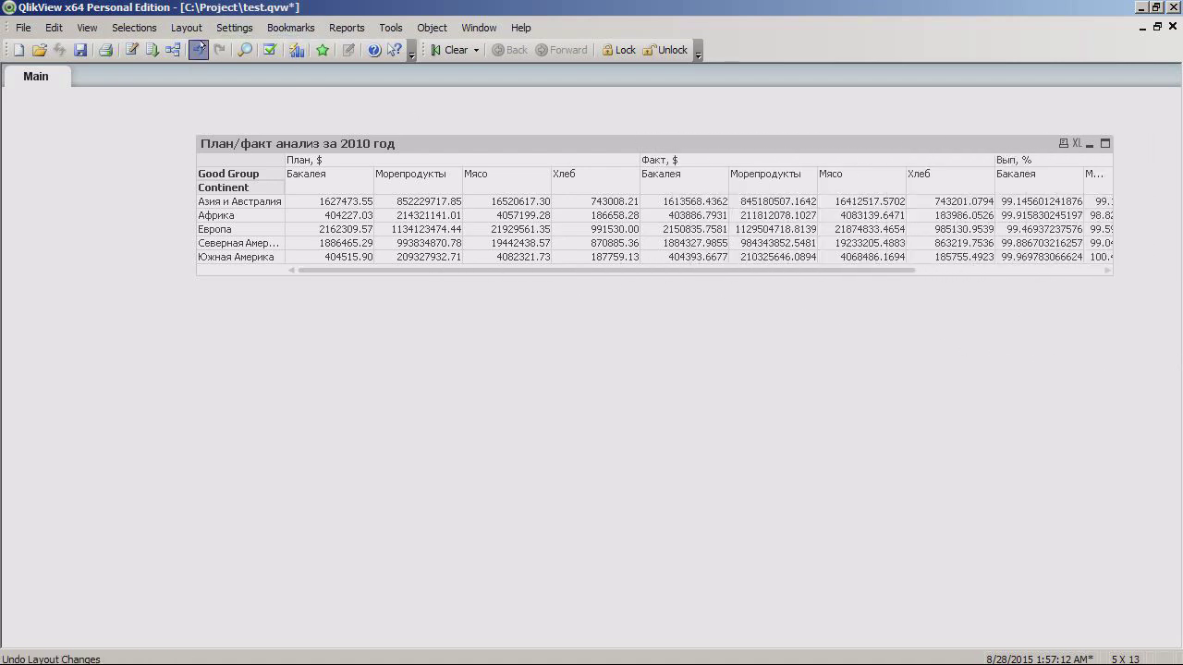
click(198, 49)
click(198, 50)
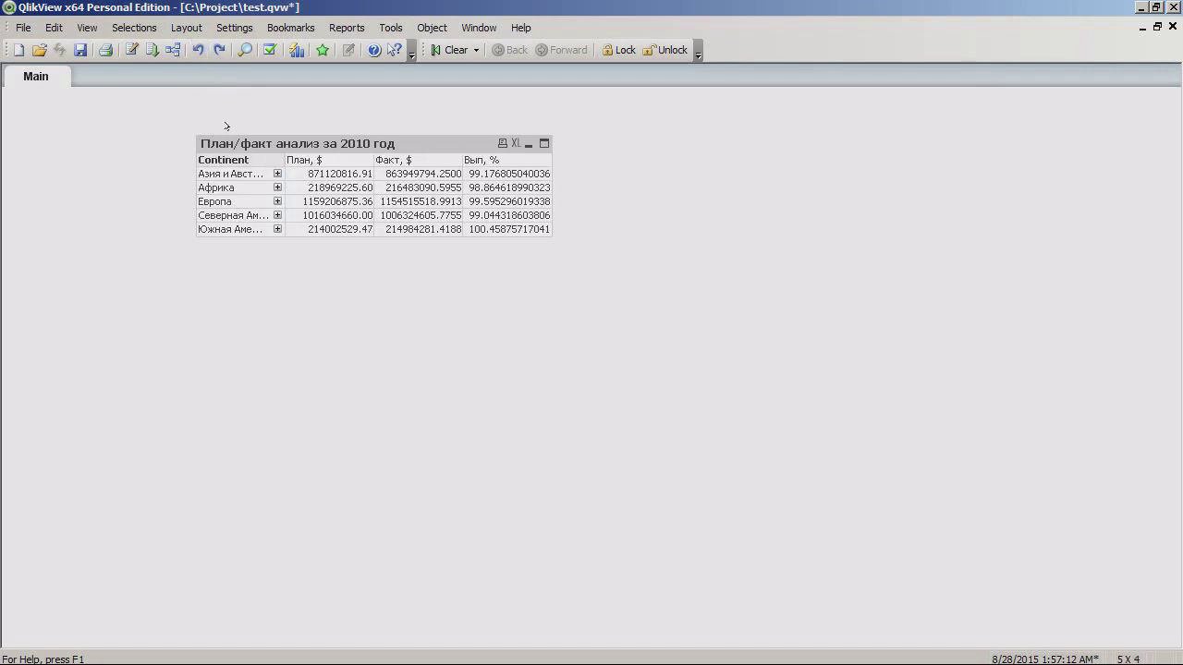
Step: Pivot Continent into column headings above the expressions, expand Азия и Австралия, and place Good Group as the table's rows
drag(246, 159, 341, 158)
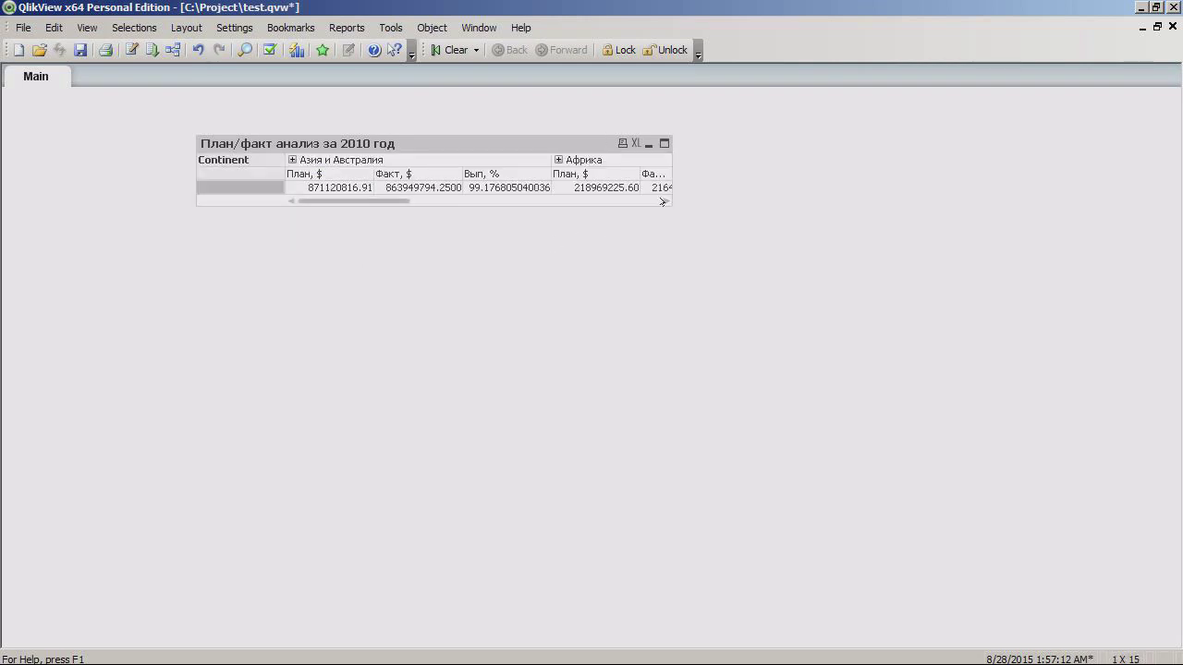
drag(676, 198, 896, 395)
click(292, 161)
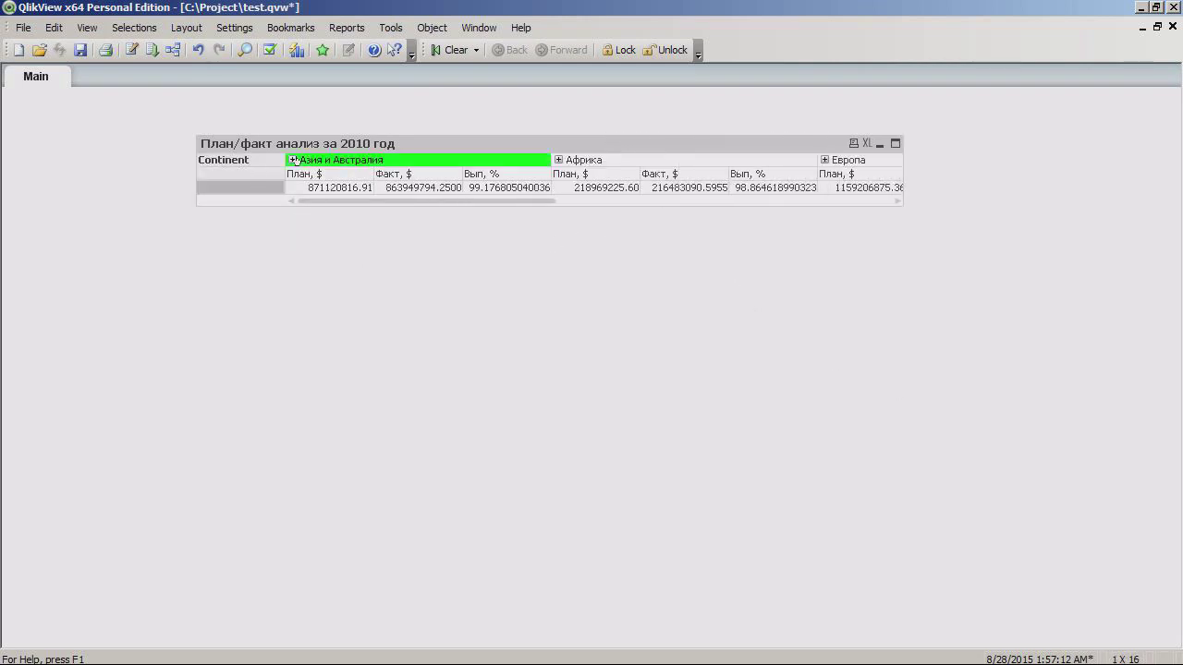
click(292, 159)
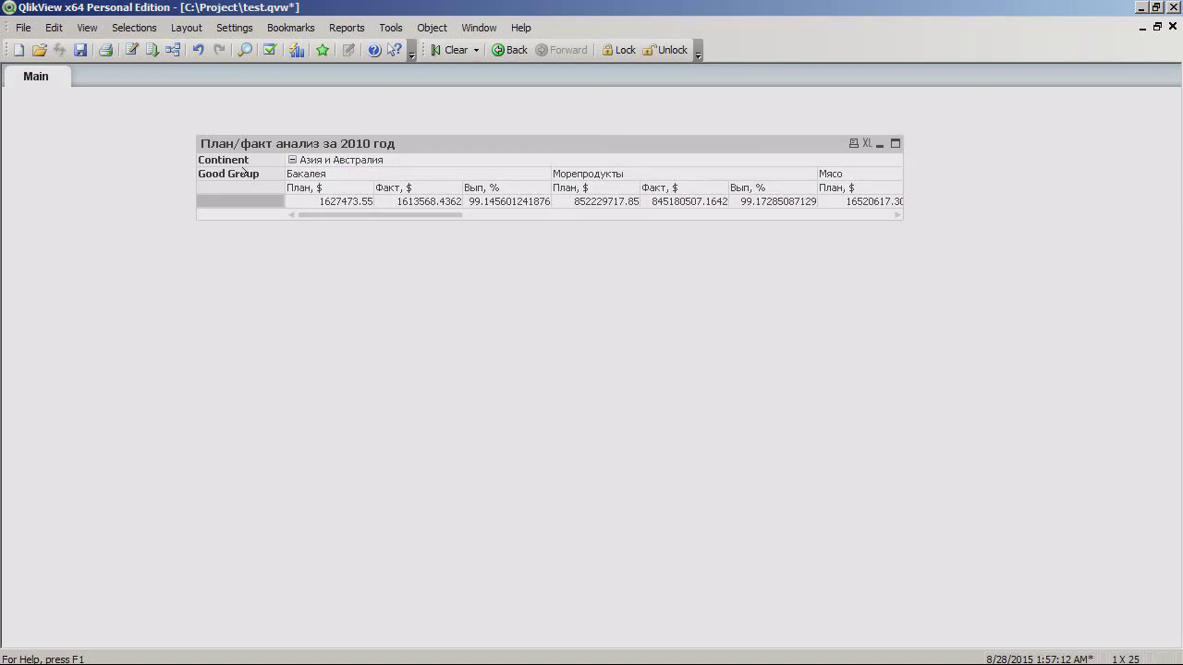
drag(244, 173, 263, 203)
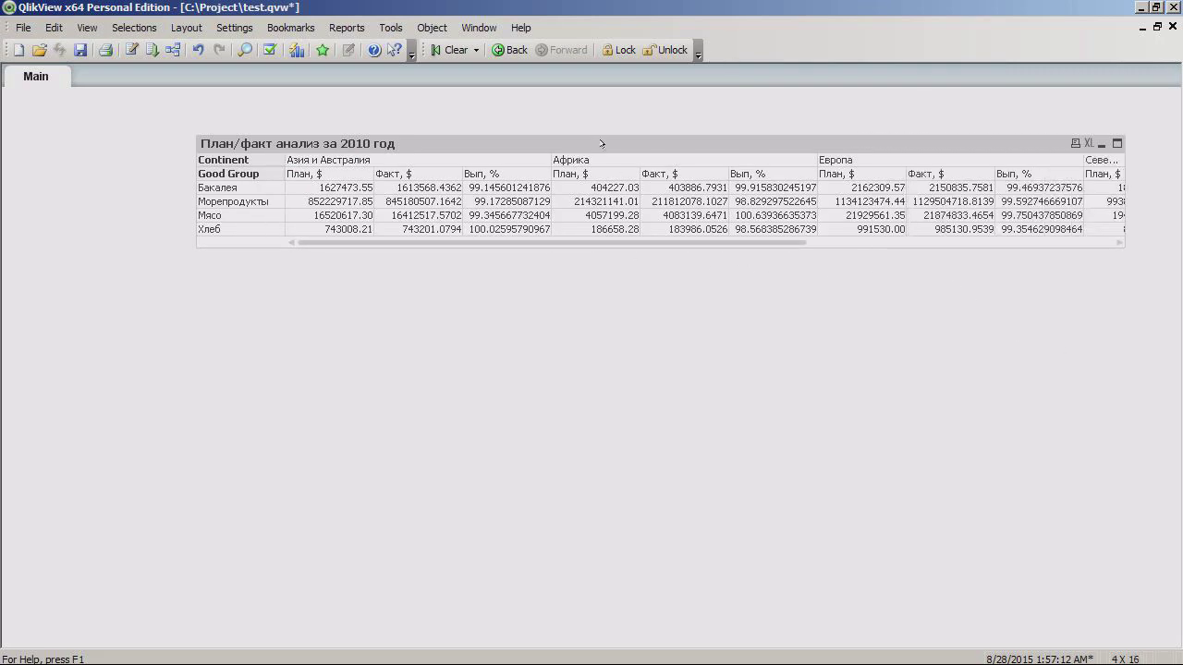
Step: Move the pivot table to the sheet's upper-left corner, widen it into the Северная Америка columns, and compare it with the Excel template
drag(602, 143, 426, 106)
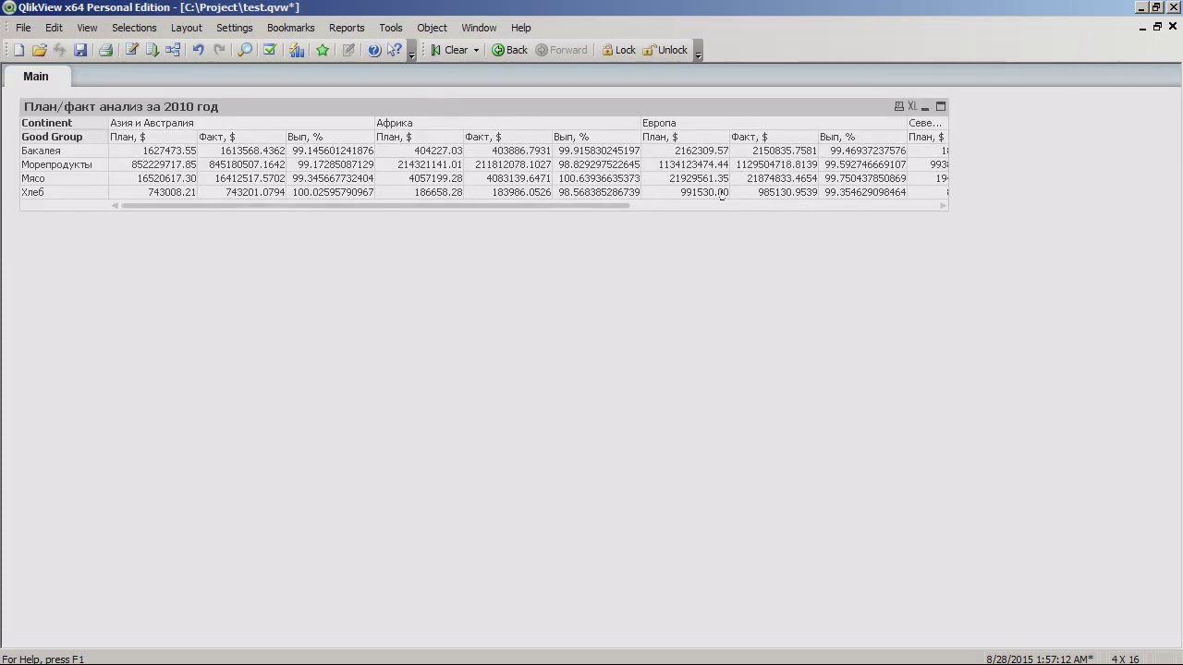
drag(947, 209, 1122, 274)
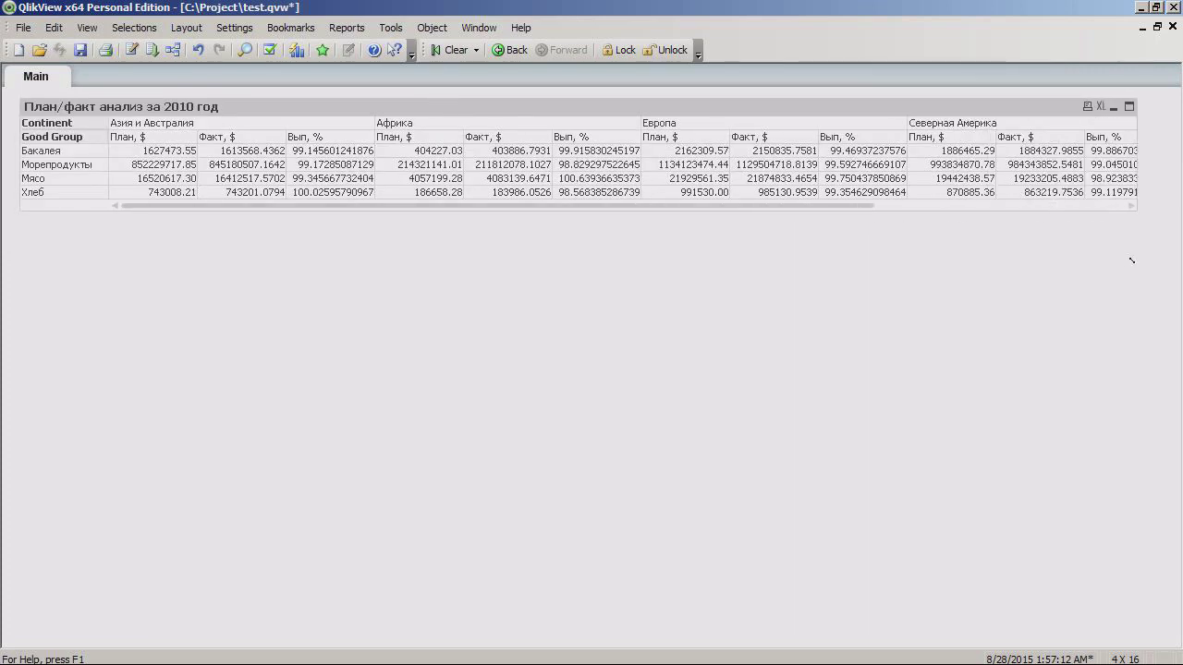
key(alt+Tab)
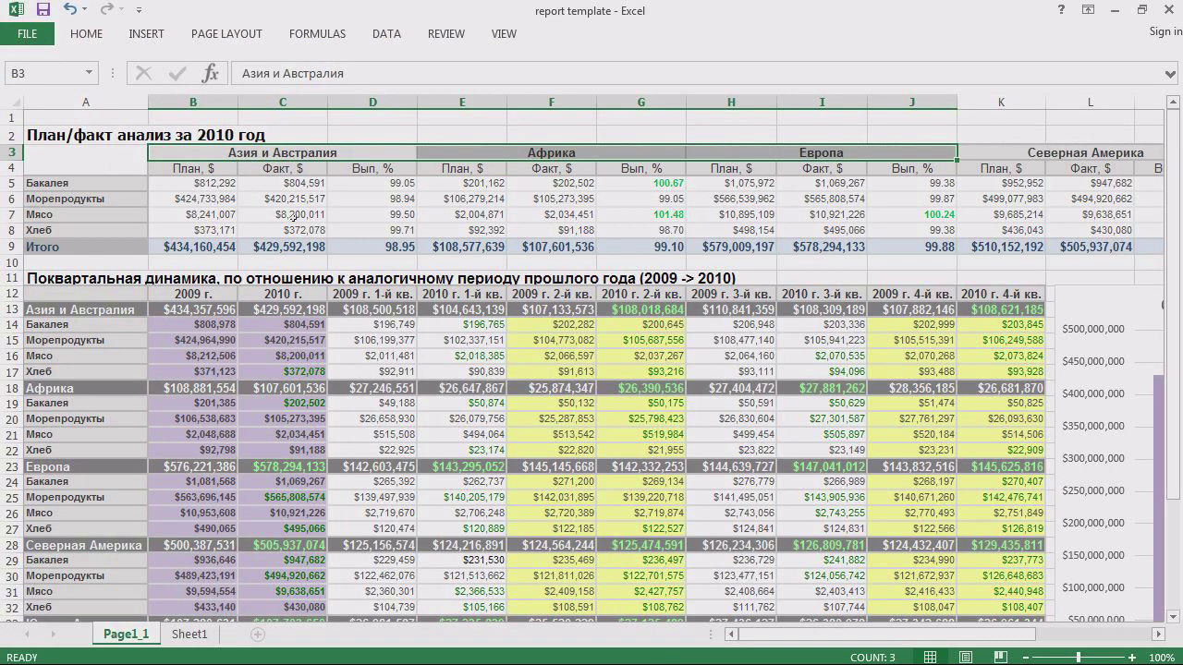
key(alt+Tab)
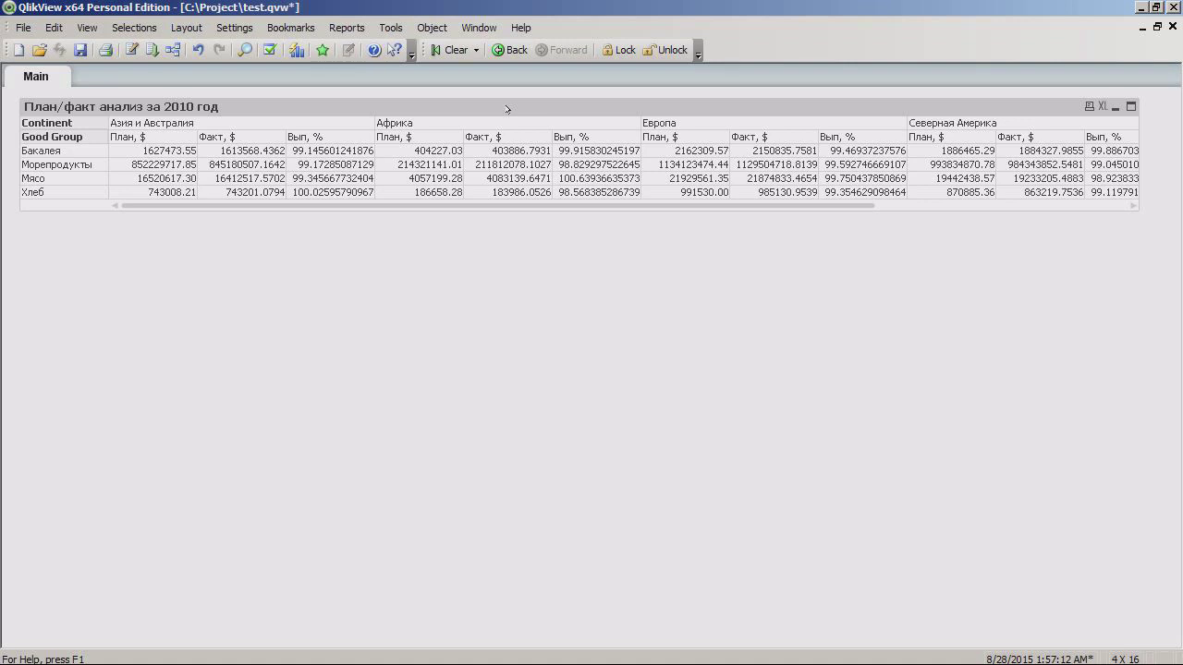
Step: Open the pivot table's properties and review the sort settings of the Continent and Good Group dimensions
right_click(507, 109)
click(523, 120)
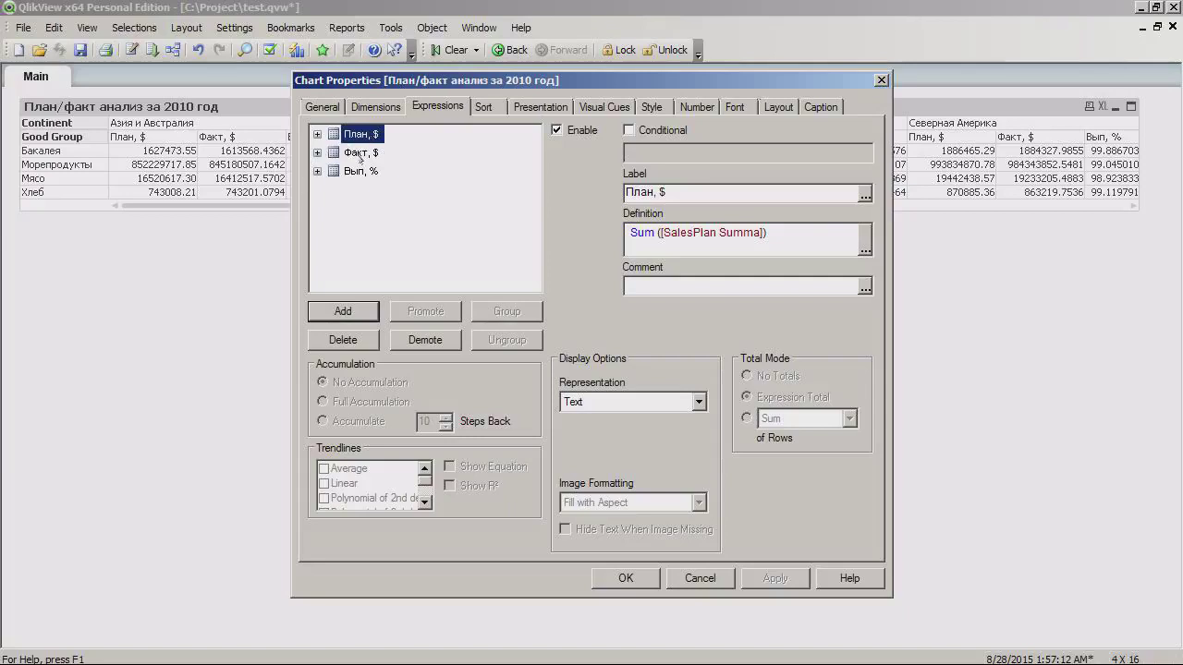
click(483, 107)
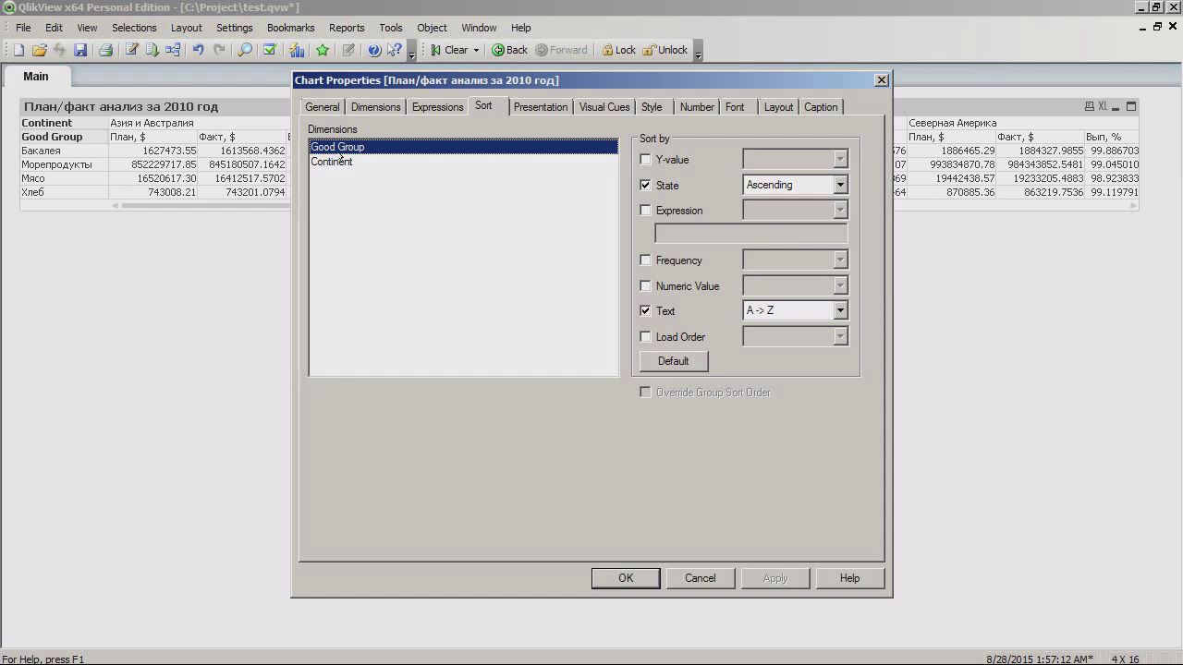
drag(442, 82, 421, 154)
click(379, 235)
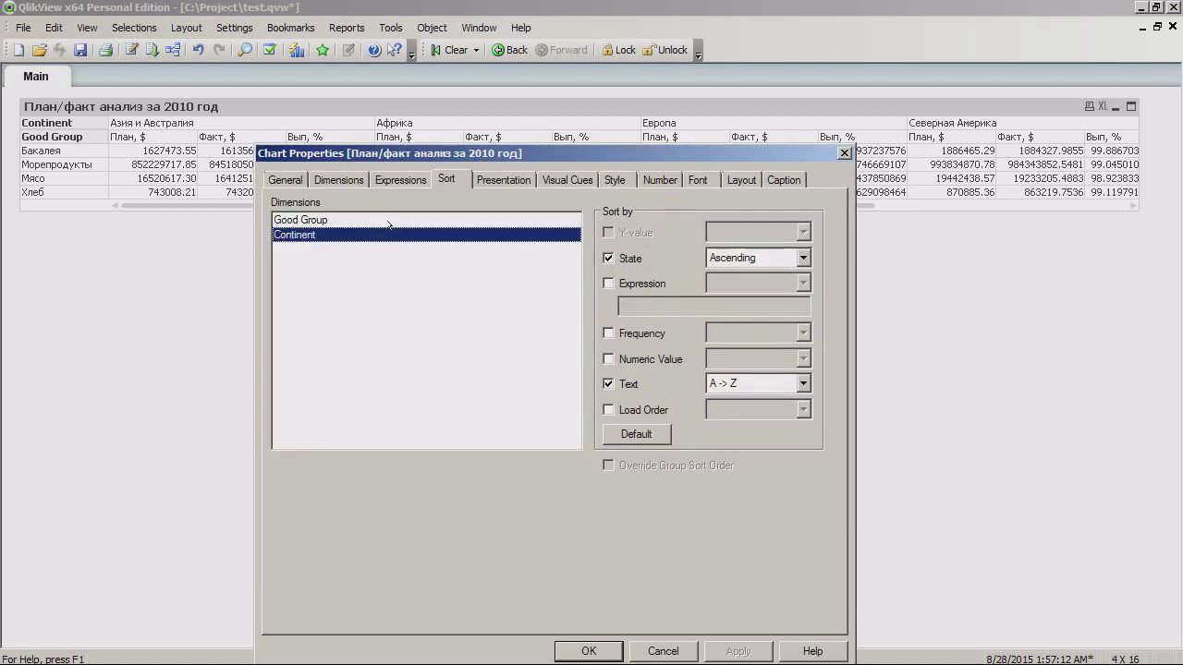
click(379, 220)
Step: Open the presentation settings and examine the Итого row and the product group rows in the Excel template
click(518, 179)
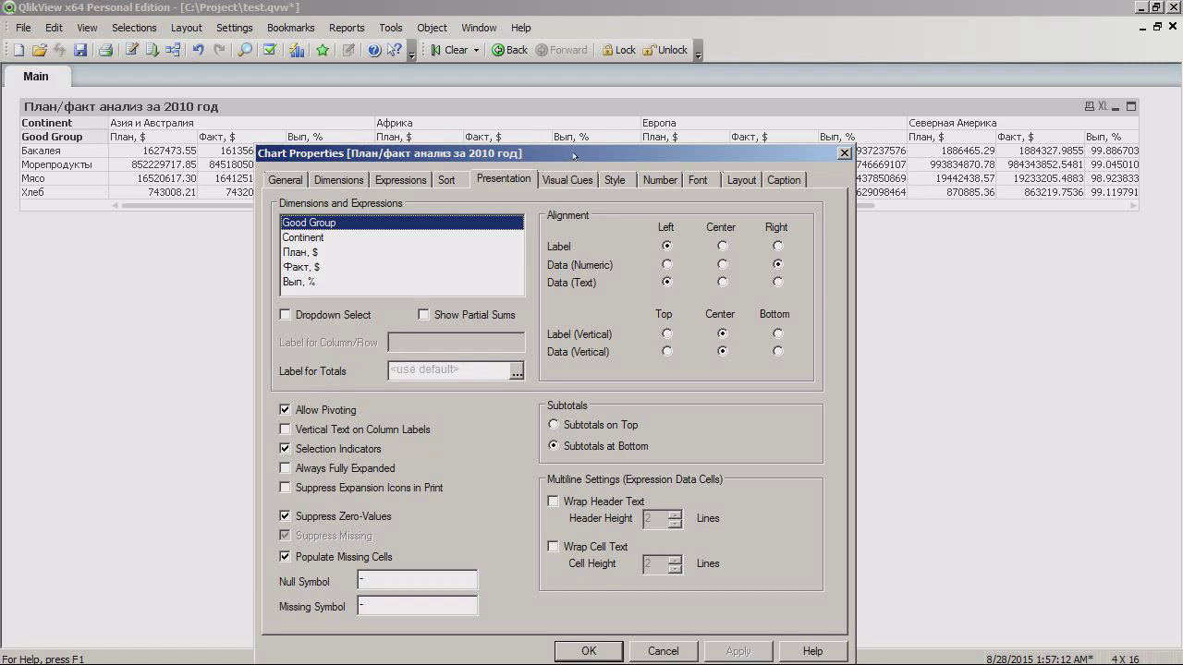
drag(574, 154, 587, 119)
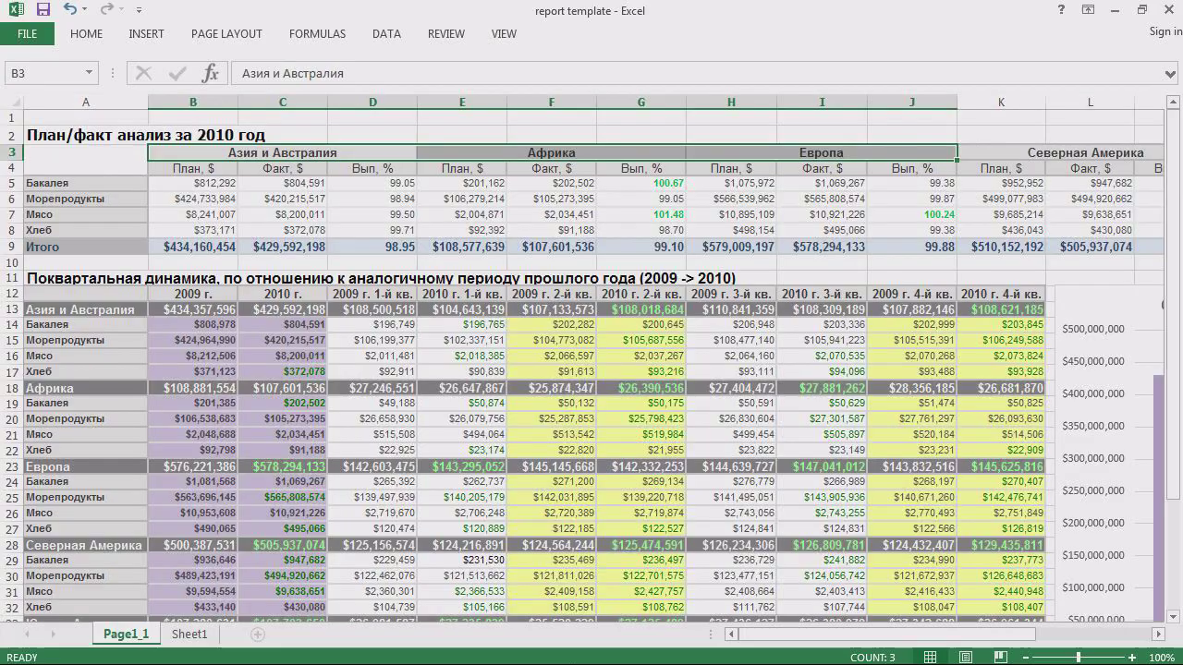
click(78, 242)
key(shift+Right)
key(shift+Right)
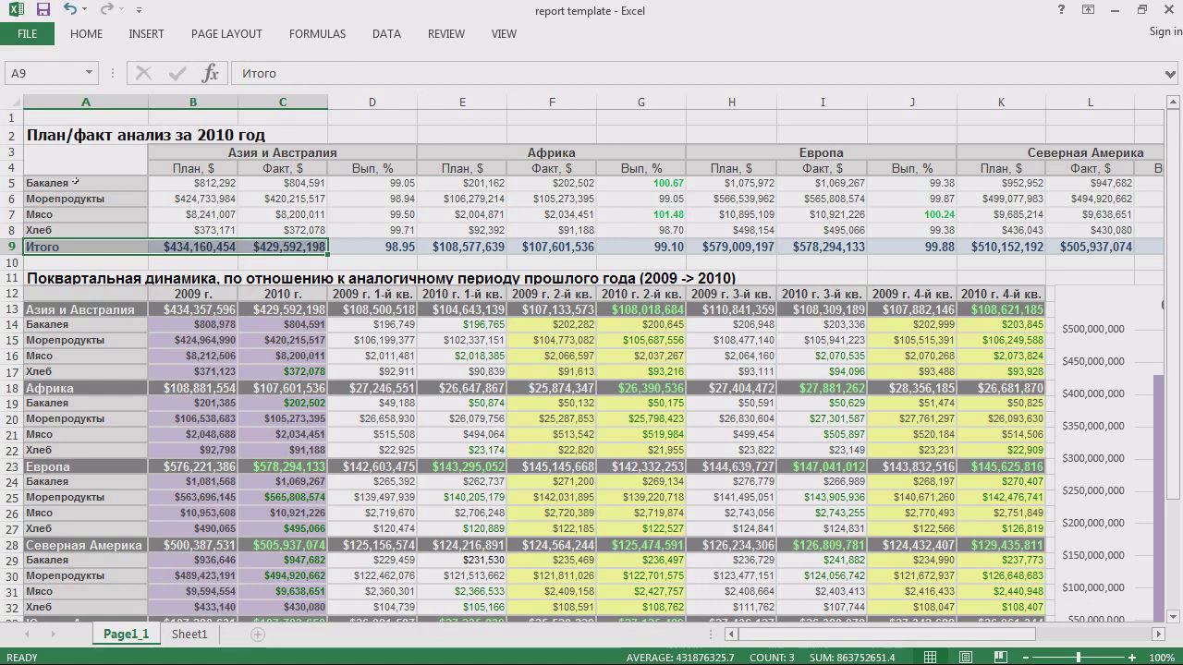
drag(77, 182, 72, 227)
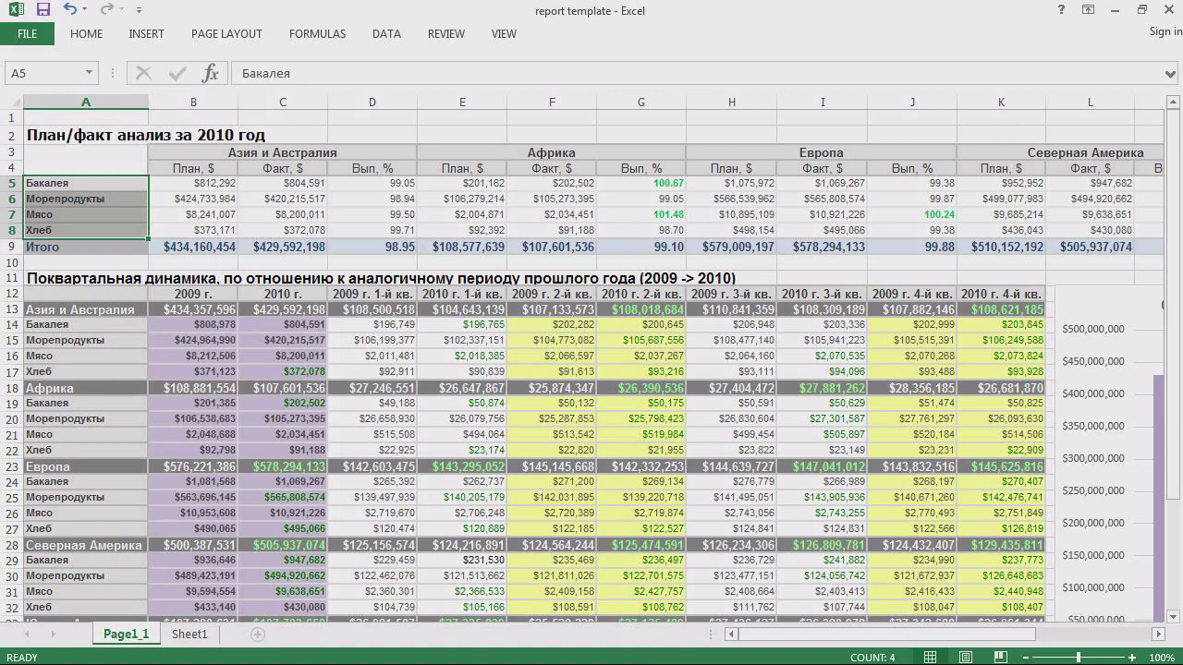
click(476, 649)
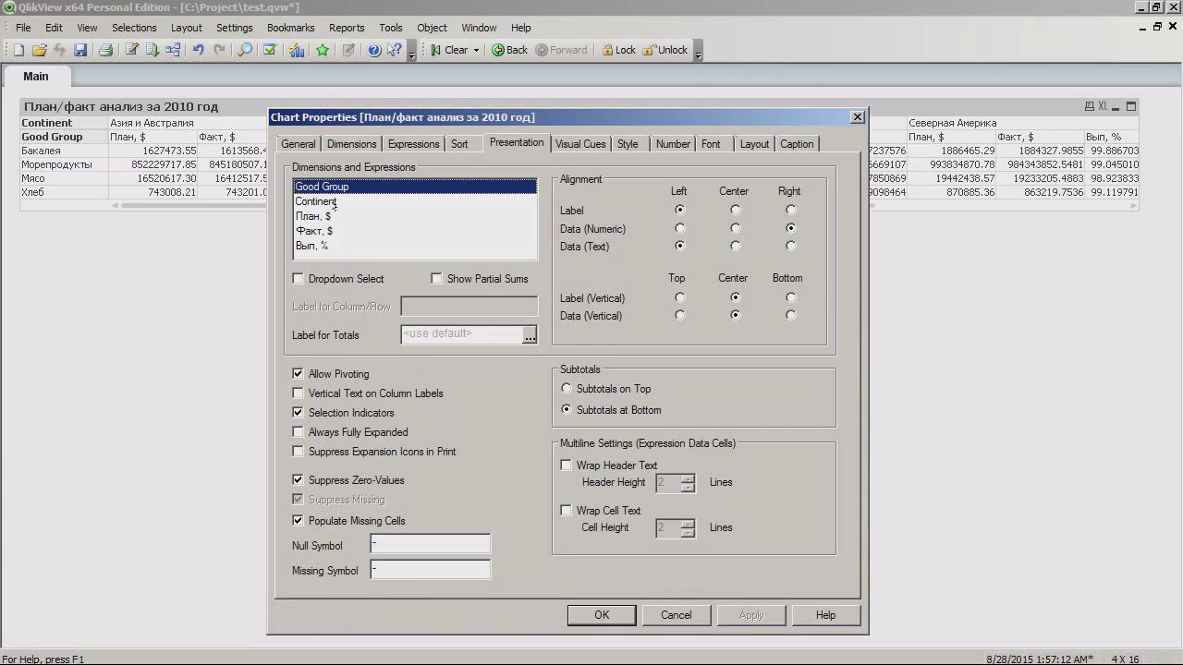
Step: Turn on partial sums for the Good Group dimension
click(342, 199)
click(352, 188)
click(436, 278)
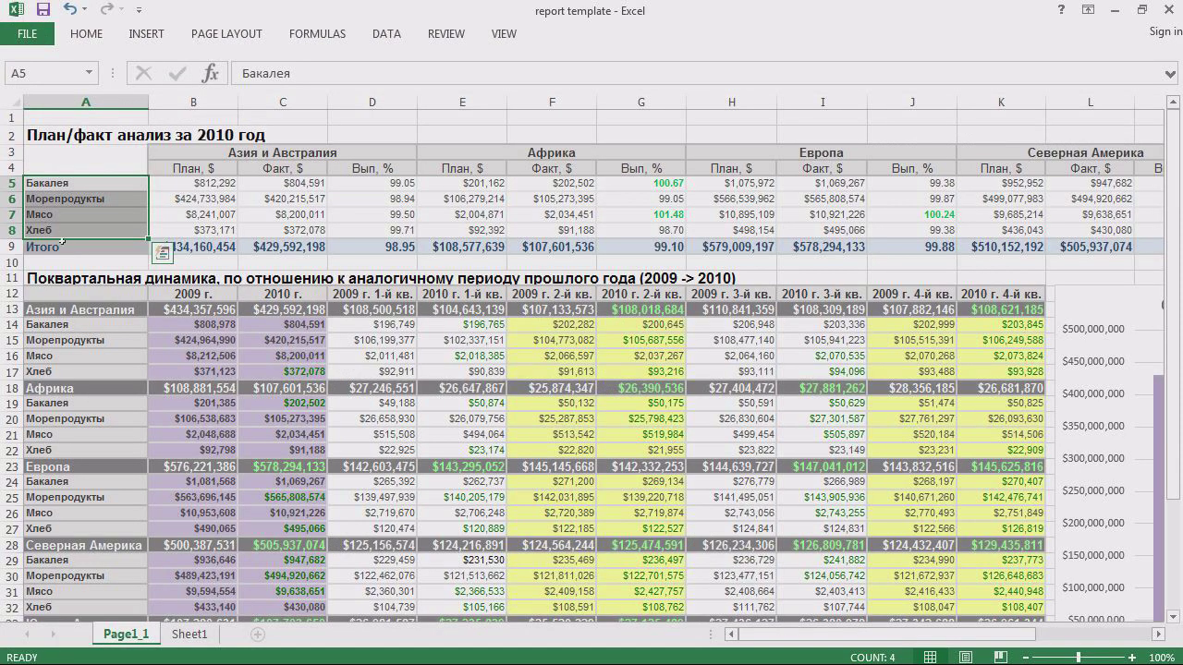
Step: Copy "Итого" from cell A9 of the Excel template into the Good Group label for totals
double_click(63, 245)
drag(65, 247, 25, 246)
key(ctrl+c)
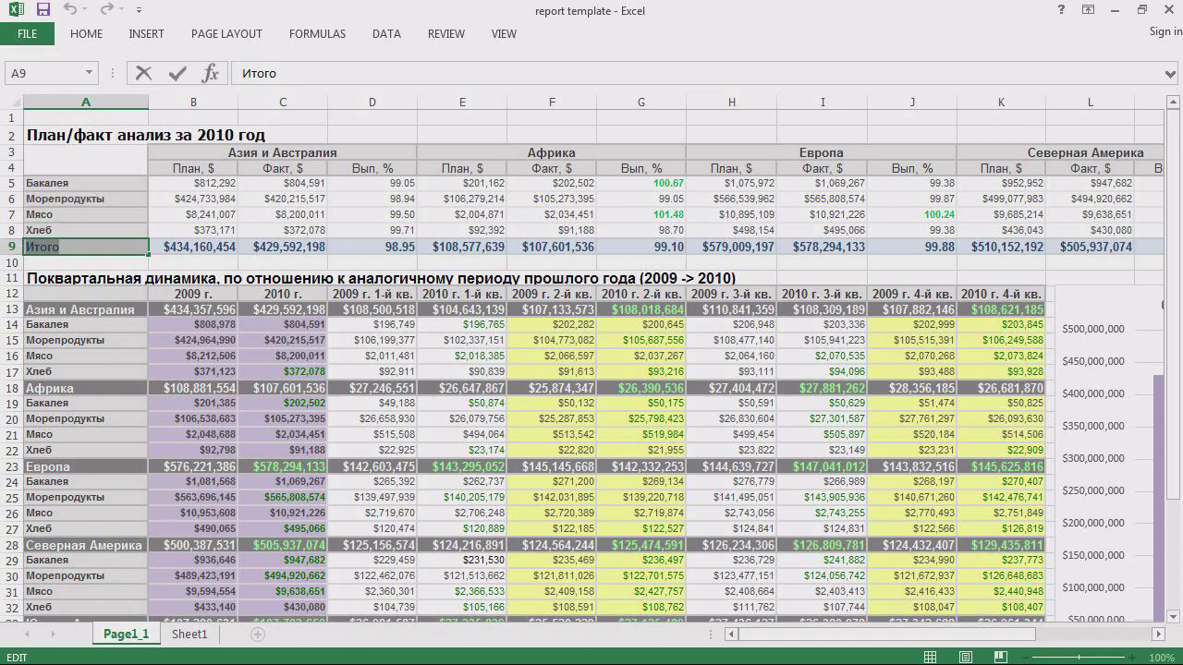
key(alt+Tab)
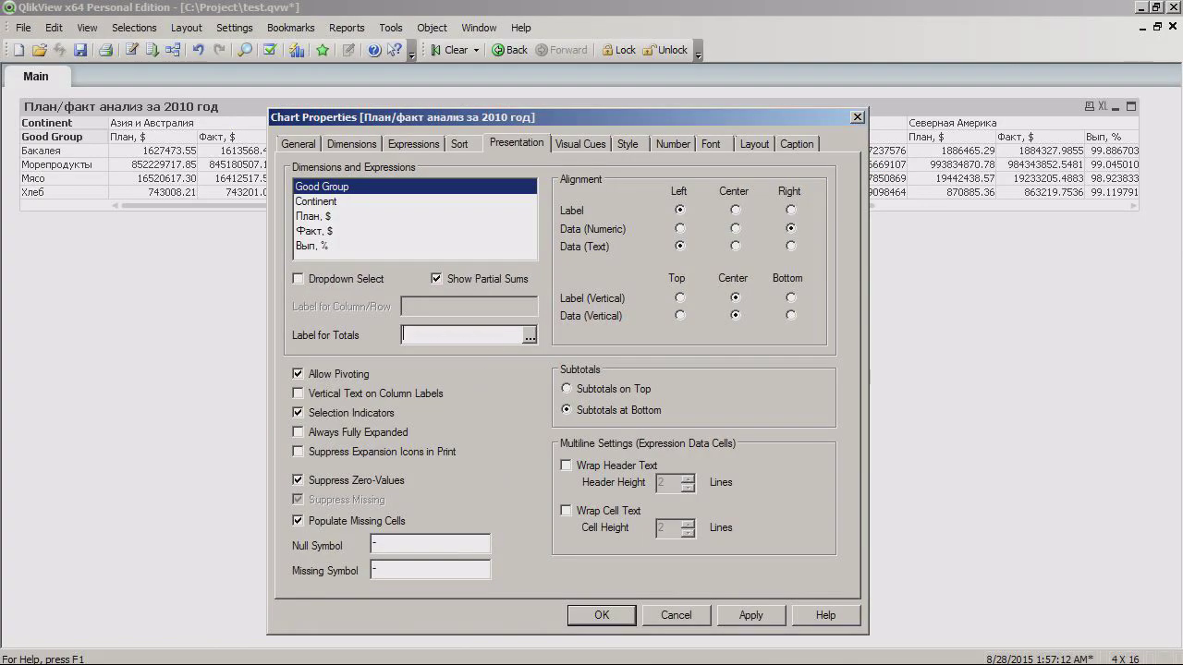
key(ctrl+v)
Step: Check the column header alignment in the Excel template and center the Continent dimension's label in QlikView
drag(495, 116, 493, 196)
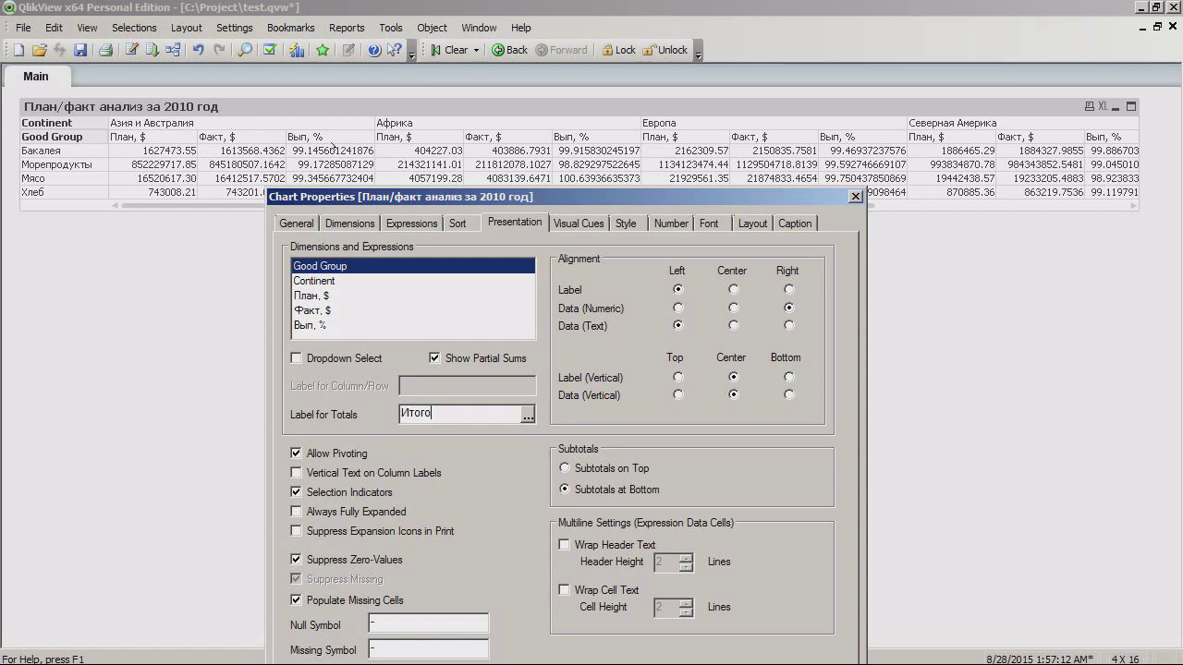
key(alt+Tab)
drag(193, 168, 375, 148)
key(alt+Tab)
click(351, 280)
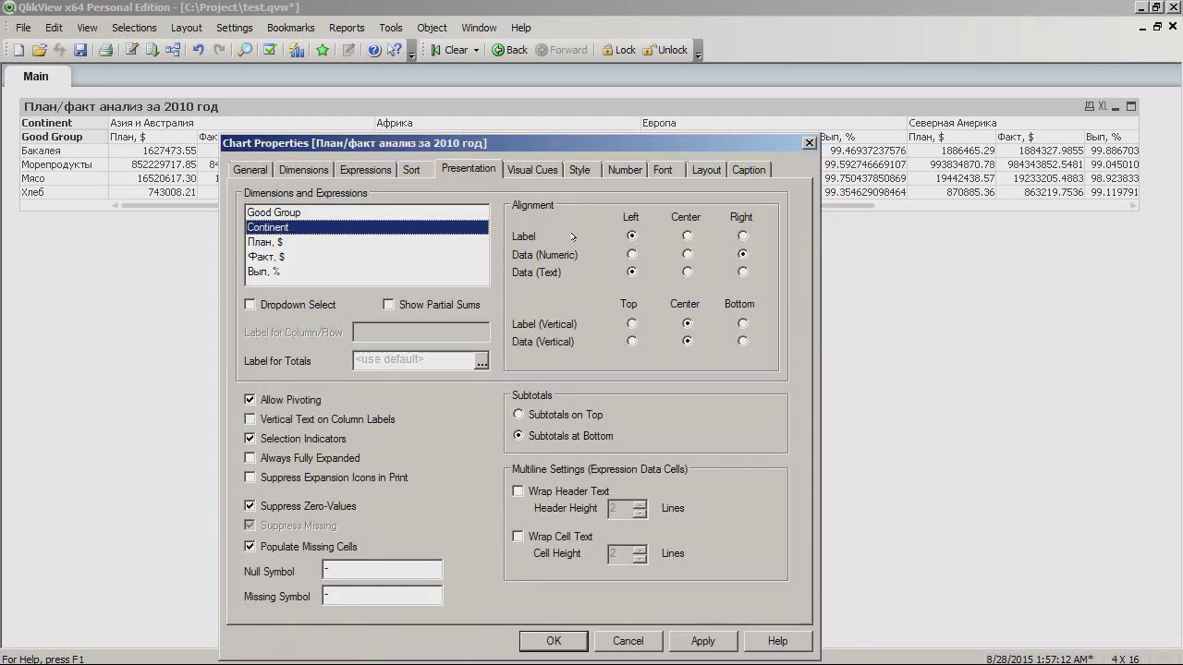
click(687, 235)
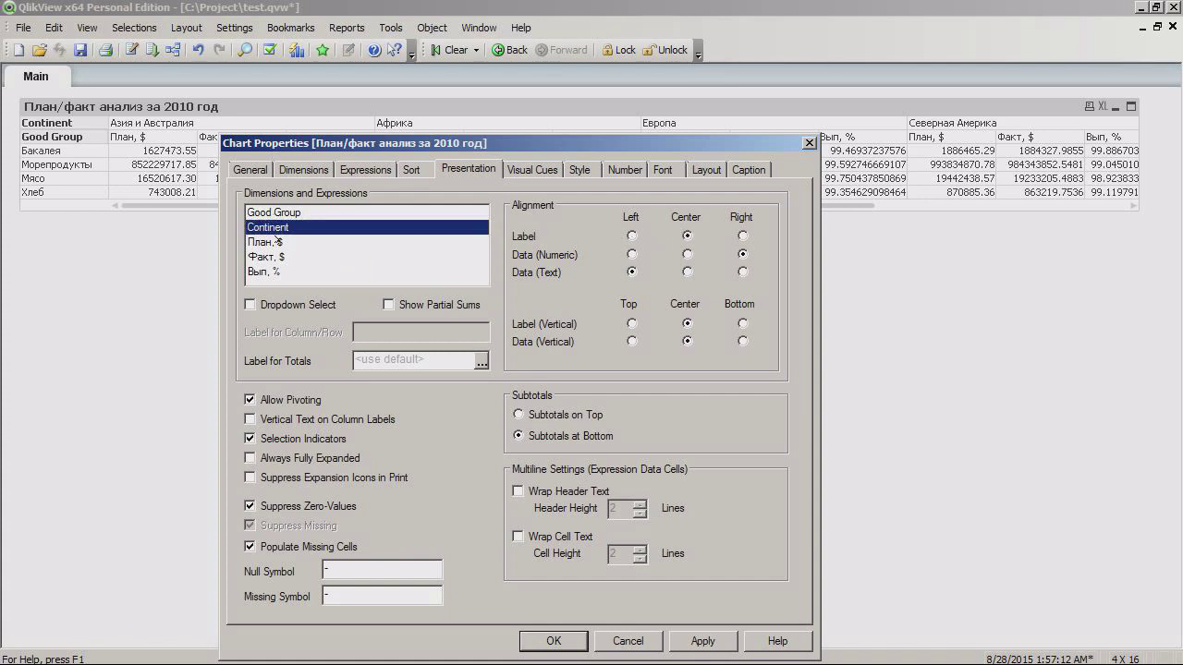
Step: Center the labels of the План, $, Факт, $ and Вып, % expressions and apply the presentation settings
drag(277, 242, 305, 281)
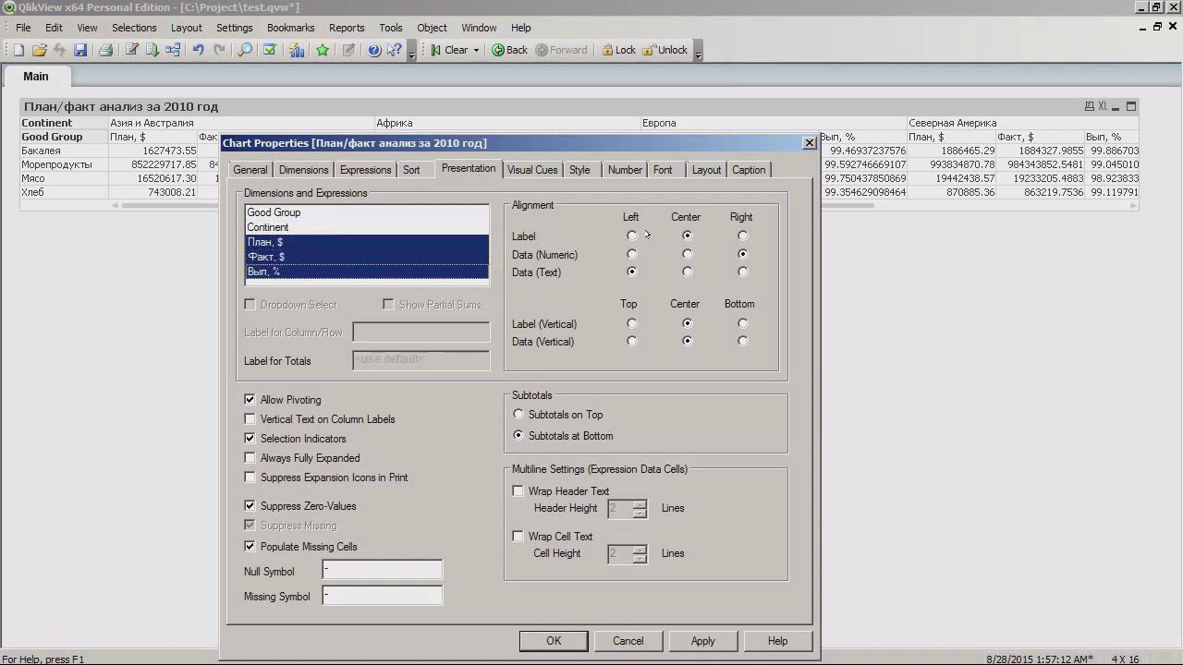
click(687, 235)
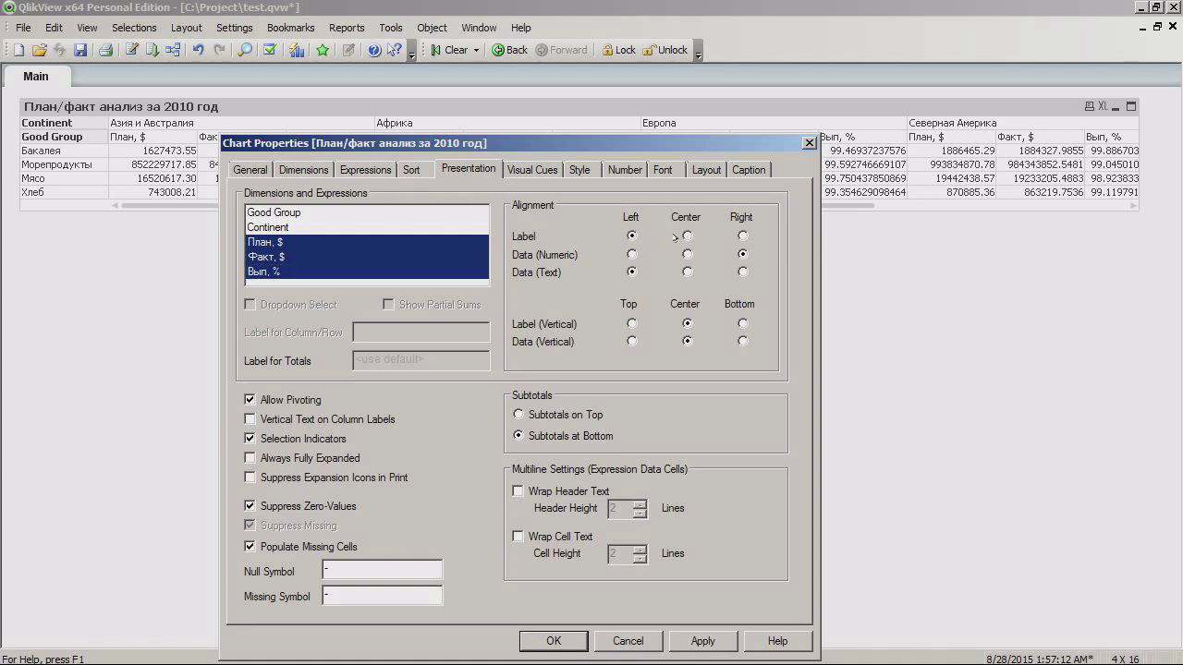
click(325, 227)
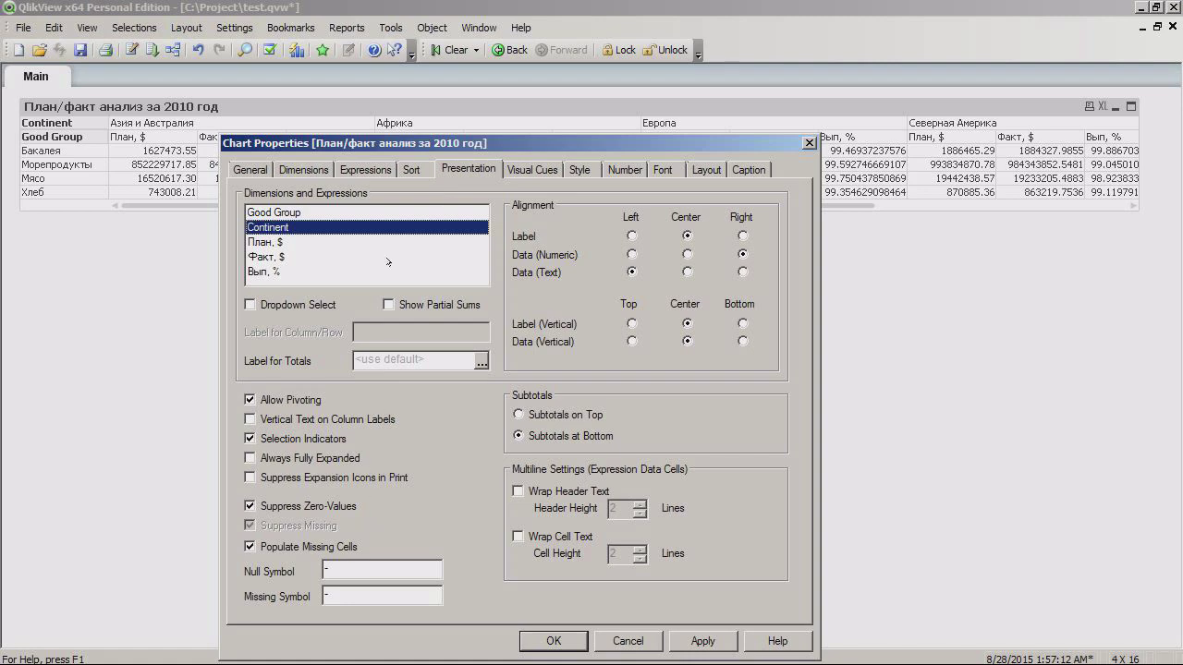
drag(508, 145, 559, 114)
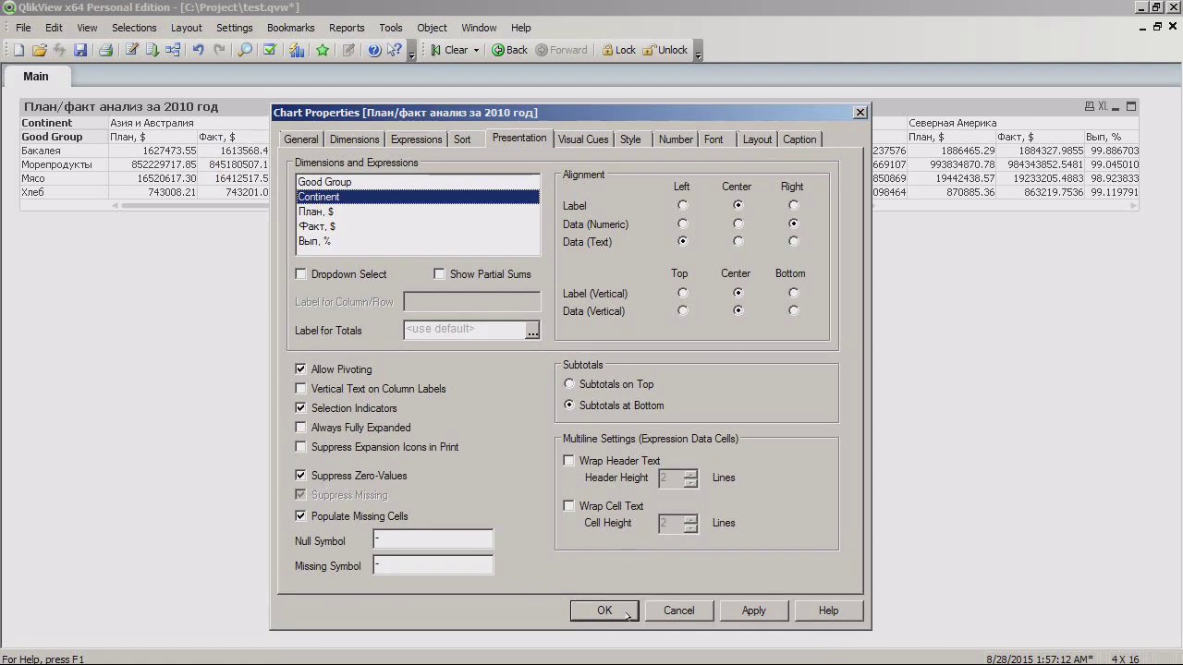
click(576, 641)
click(628, 611)
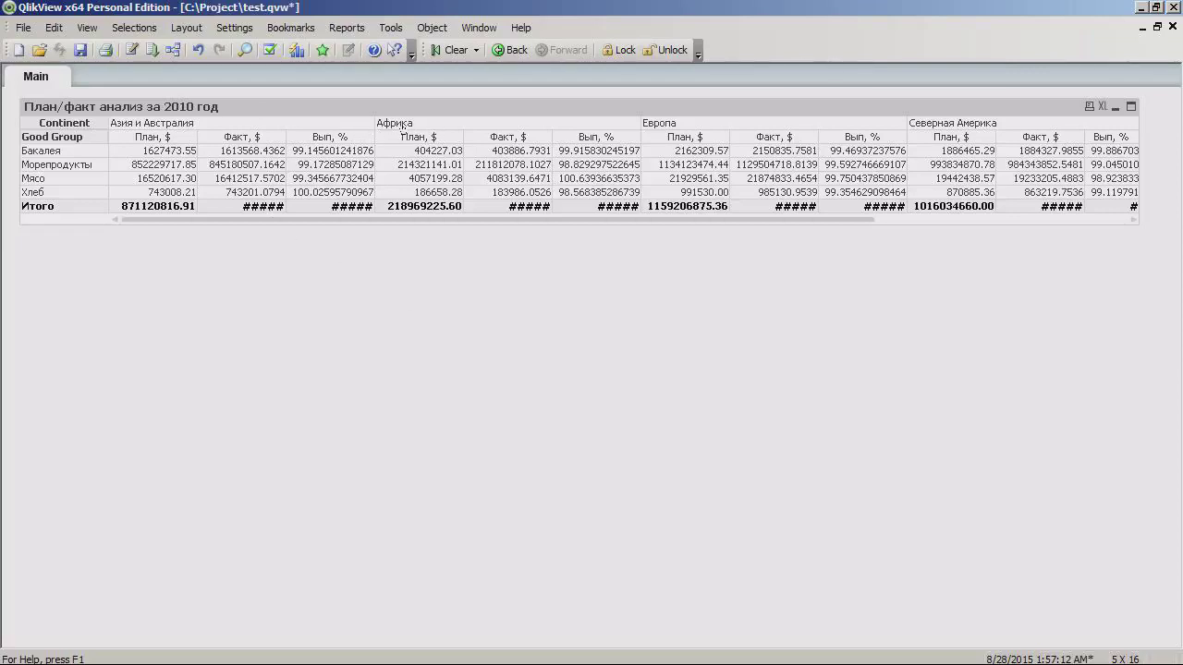
Step: Reopen the pivot table's presentation settings and center the Continent dimension's text data
right_click(270, 103)
click(296, 114)
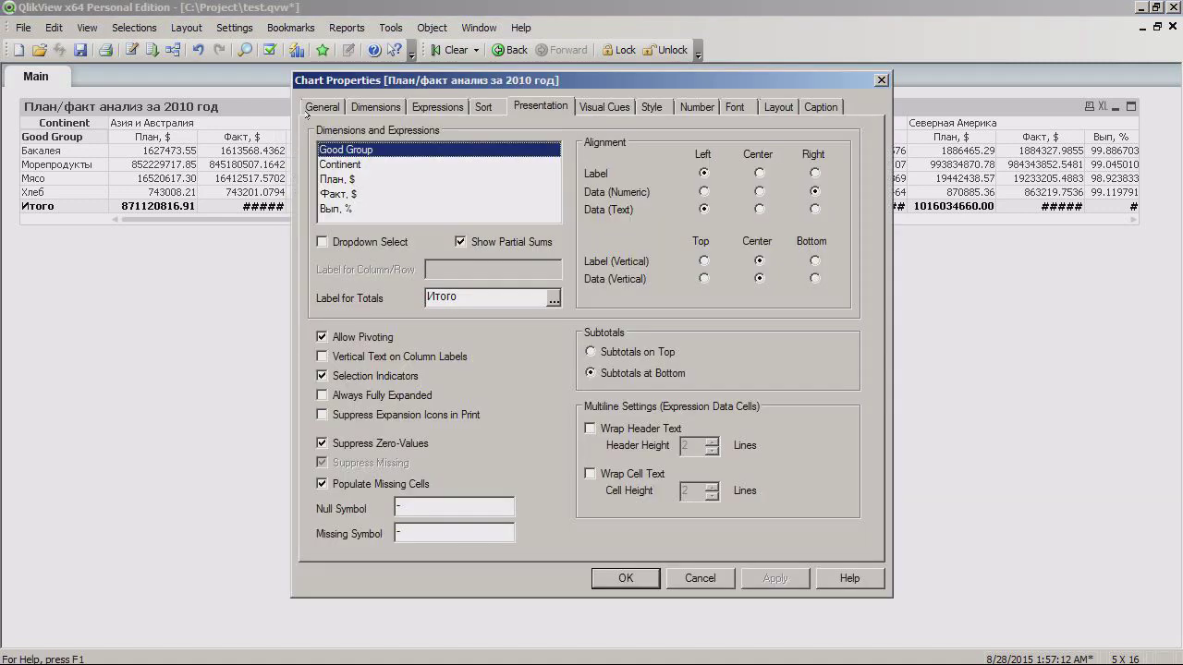
click(354, 164)
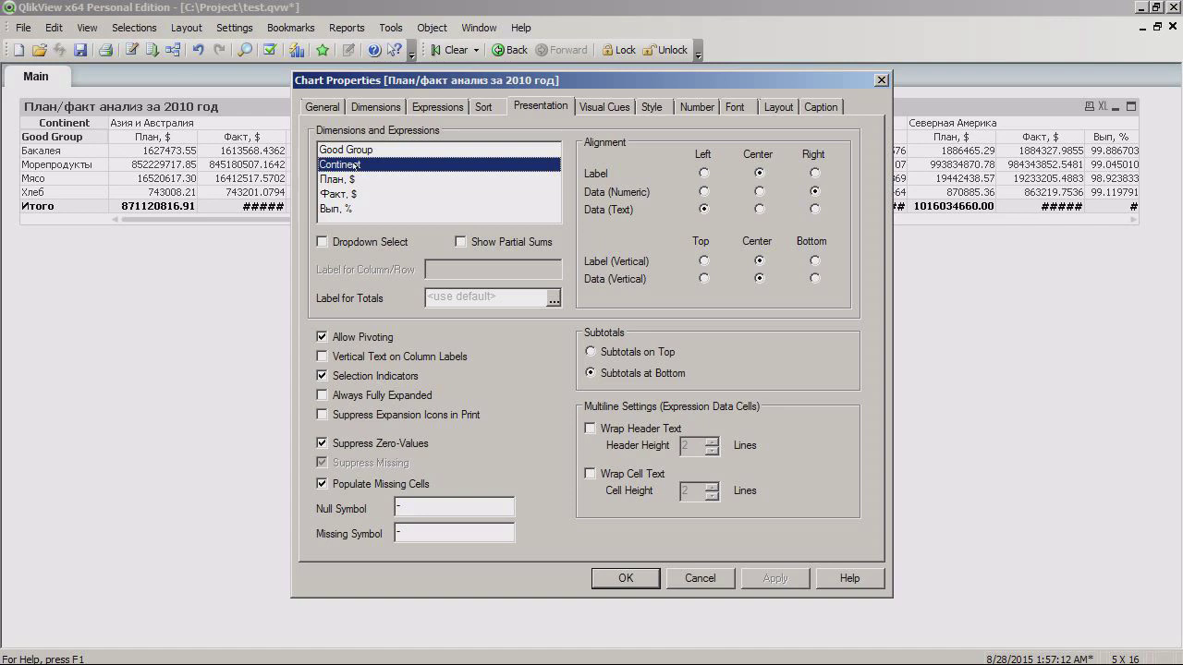
click(759, 209)
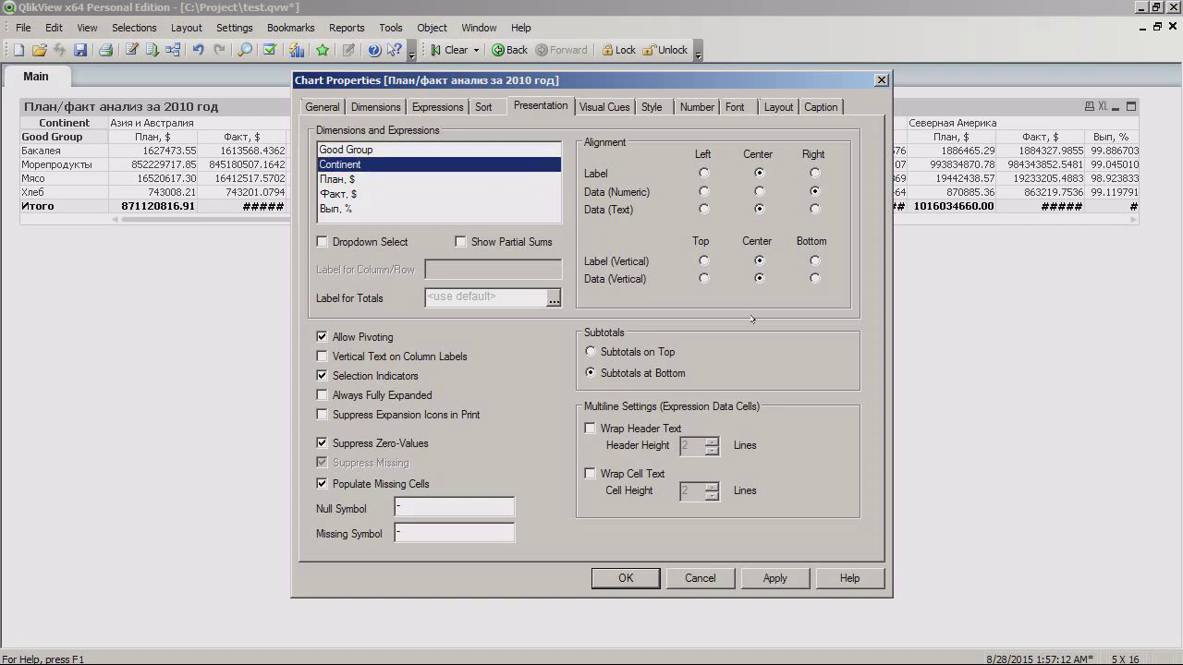
click(626, 577)
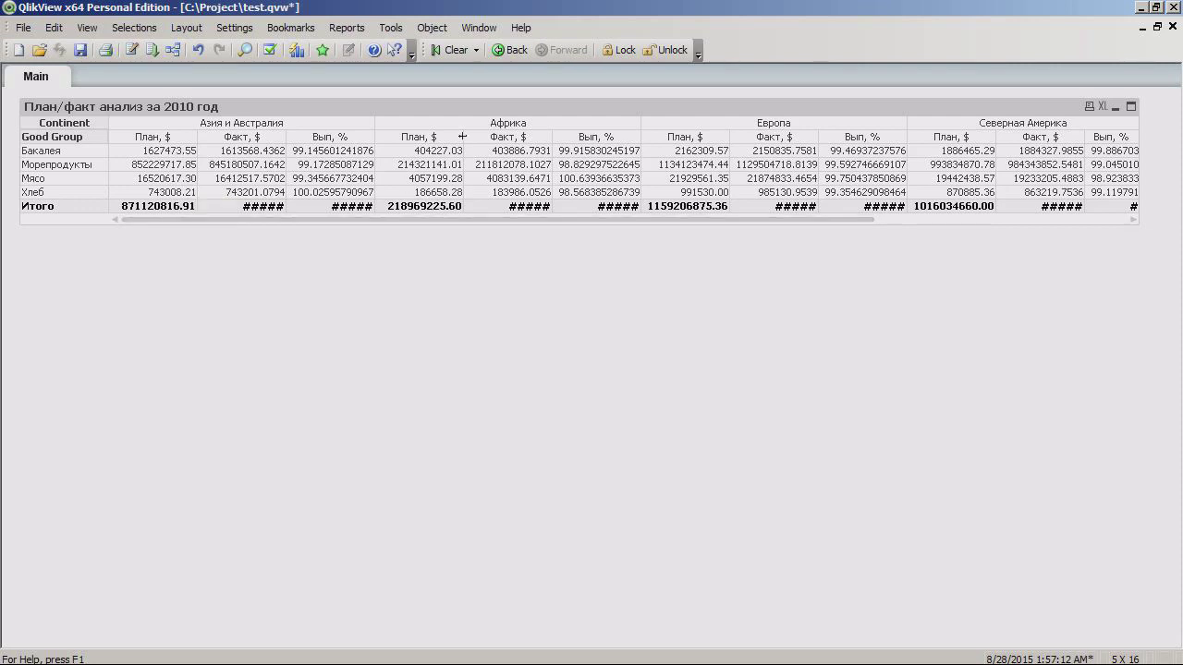
Step: Open the visual cue settings of the pivot table's expressions
right_click(508, 108)
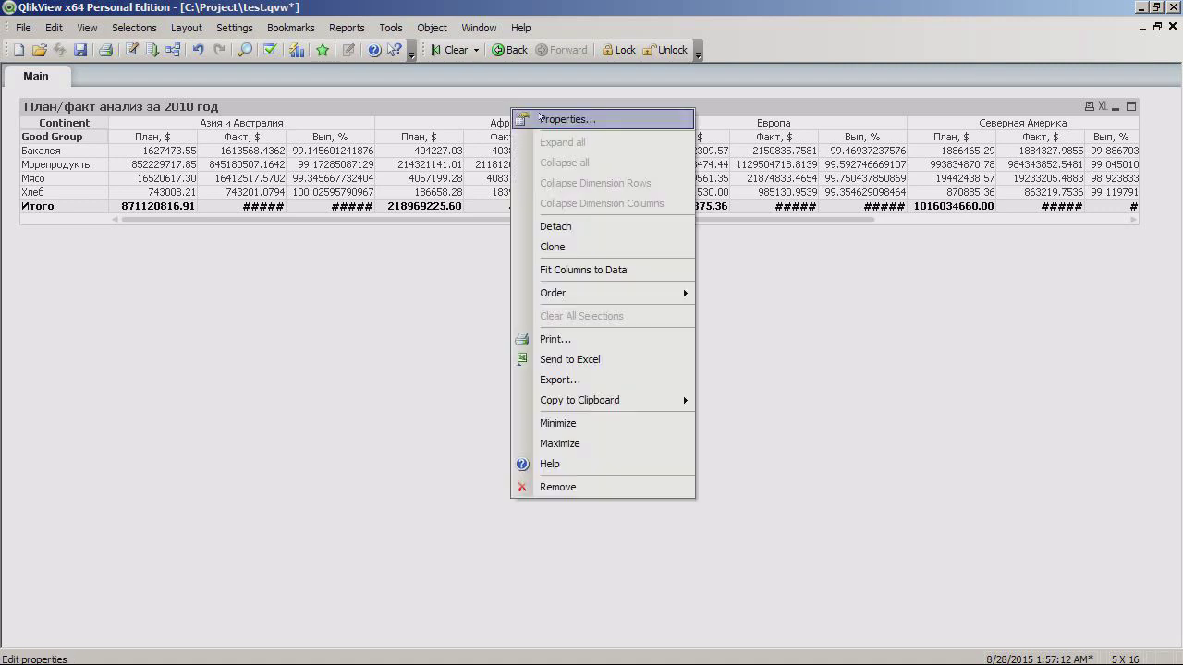
click(543, 119)
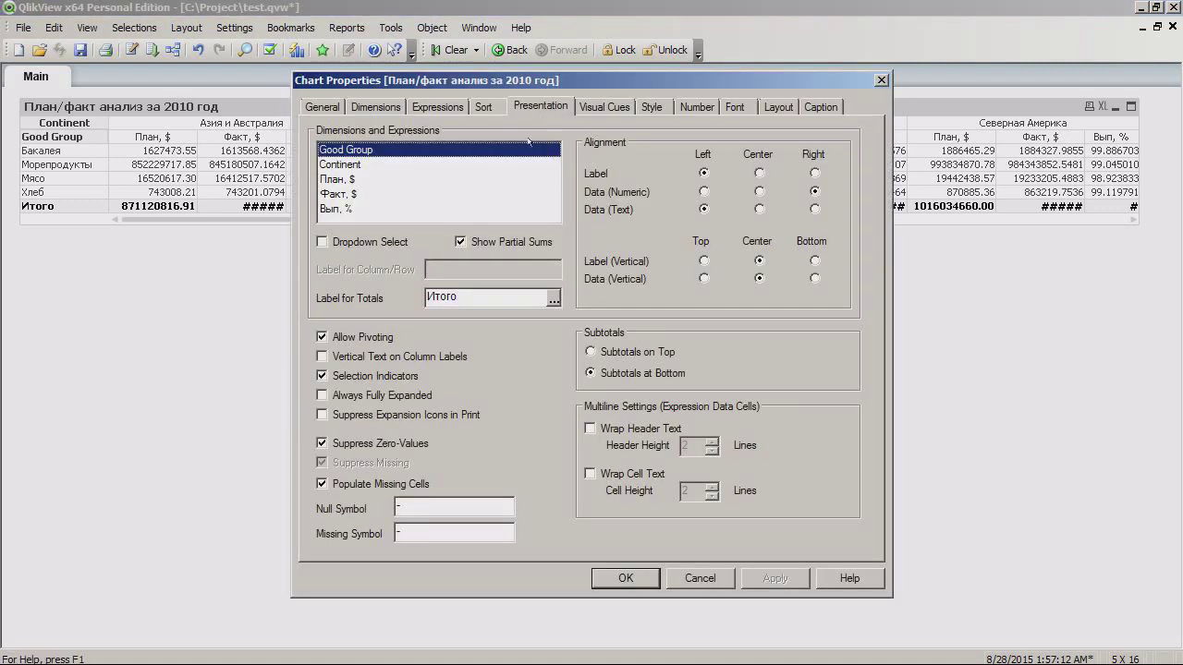
click(601, 105)
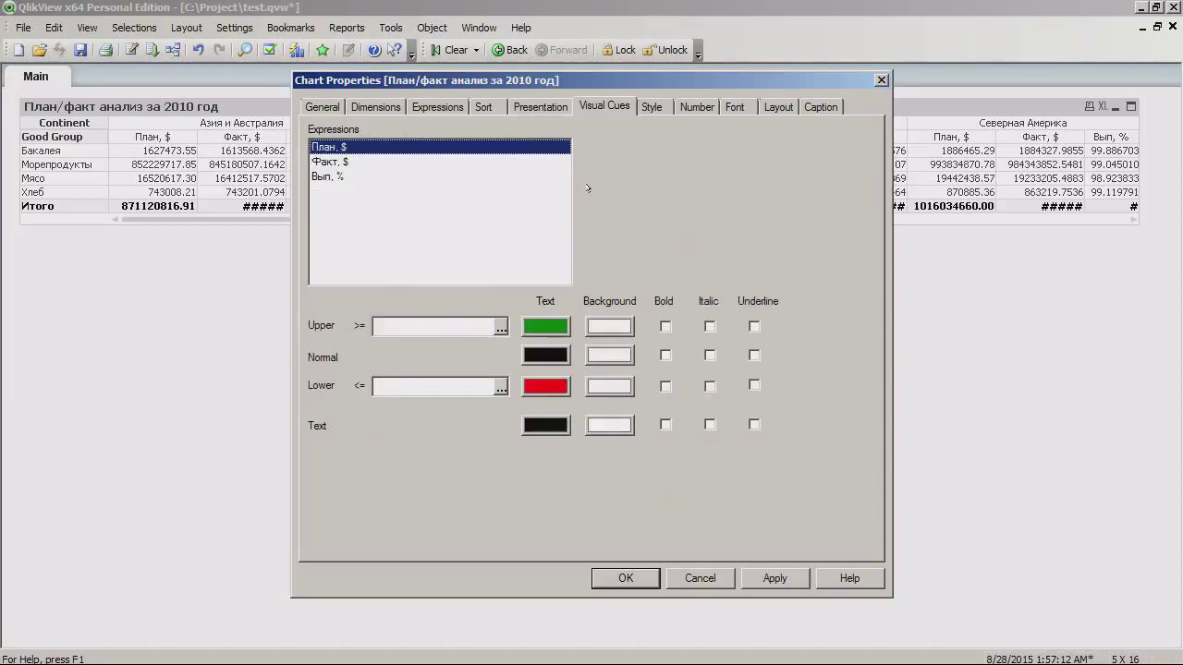
drag(713, 80, 685, 123)
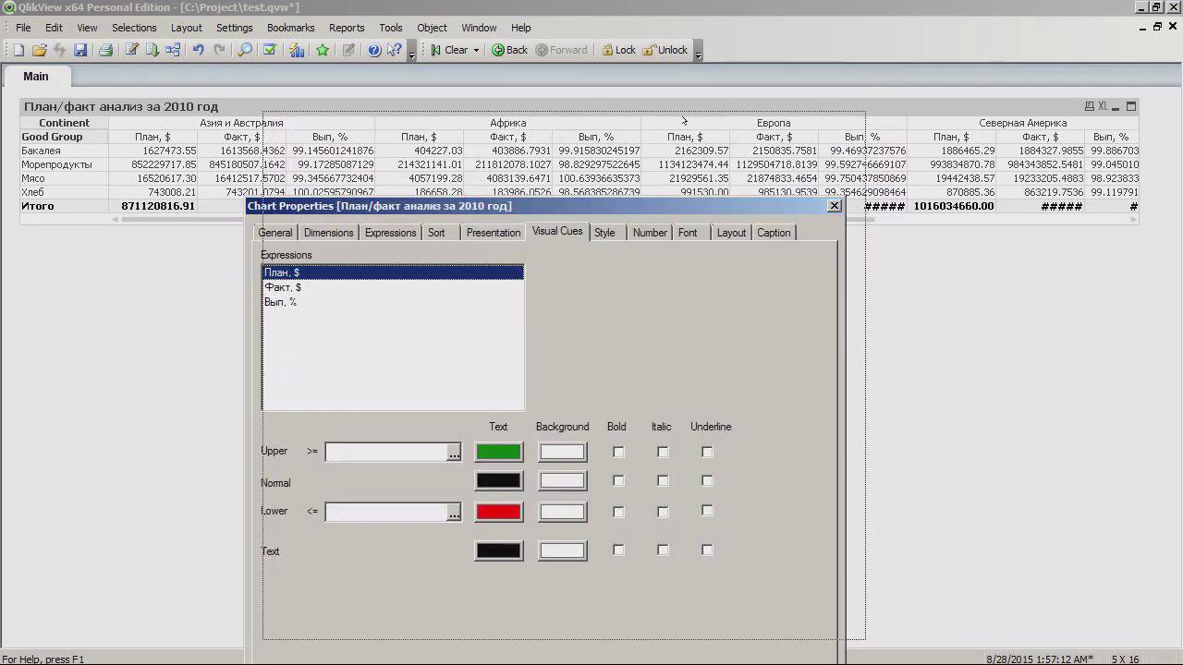
Step: Switch to the Excel template and examine the highlighted Вып, % values for Африка and Европа
click(610, 644)
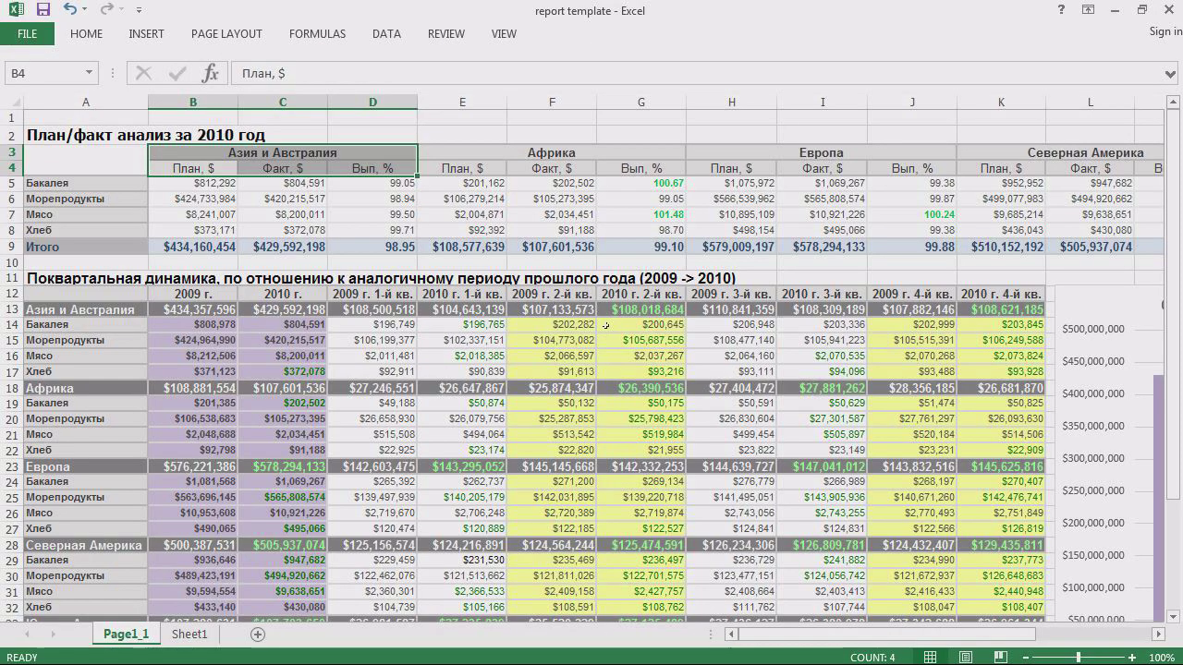
click(651, 183)
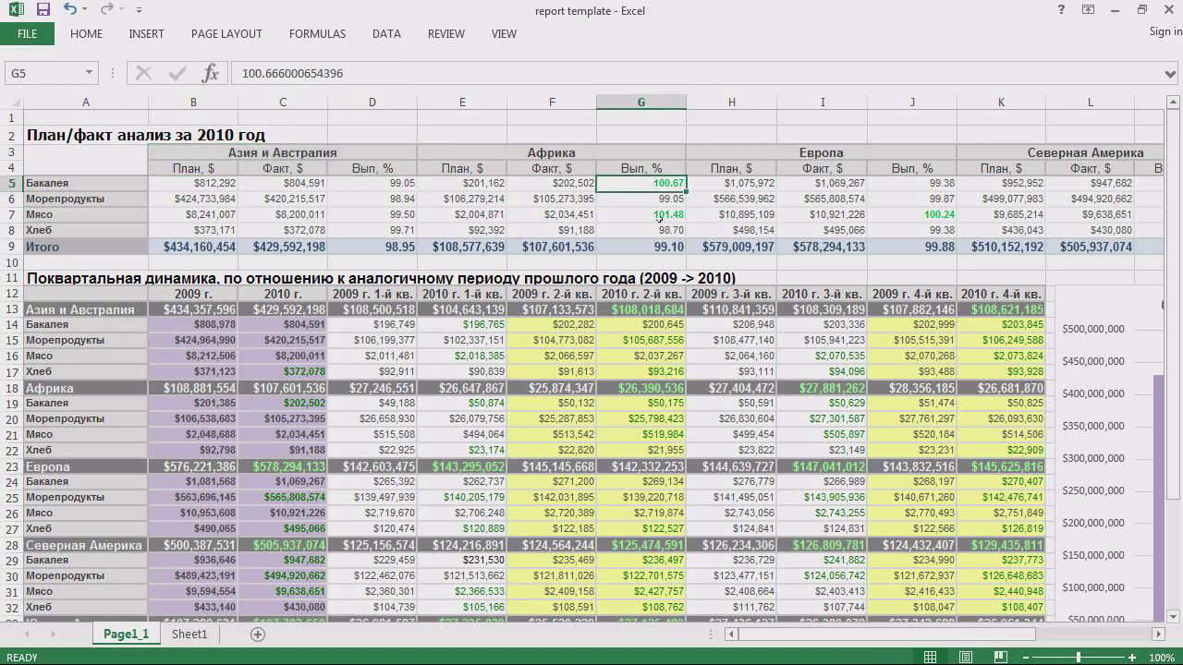
click(655, 216)
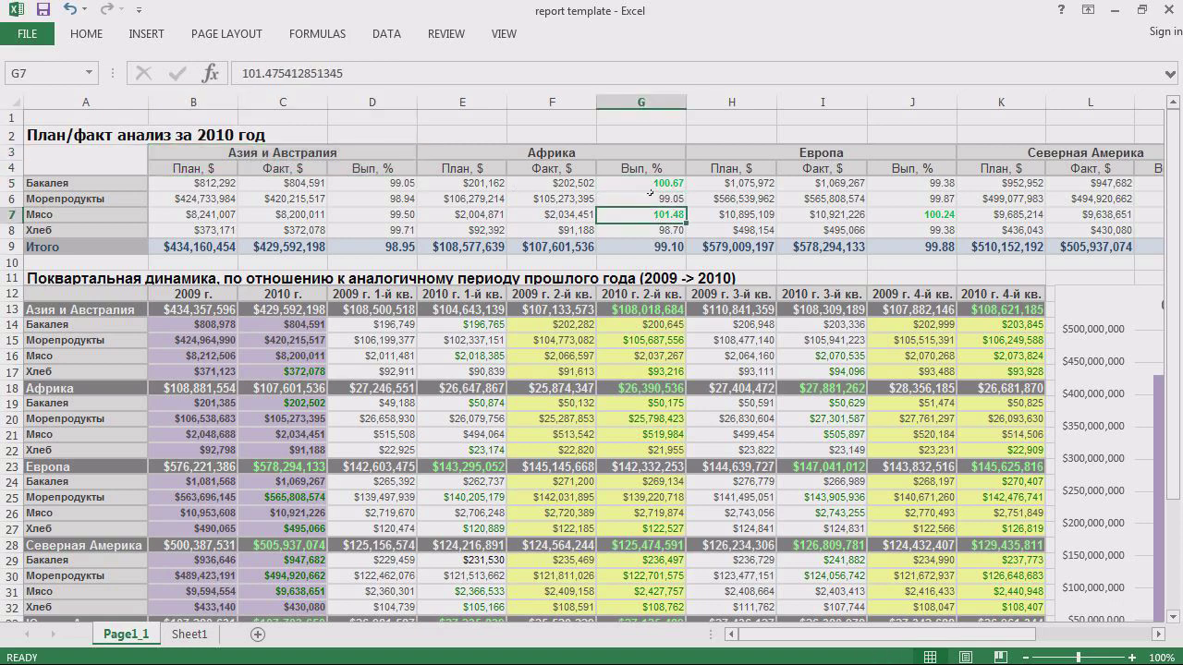
drag(662, 183, 659, 217)
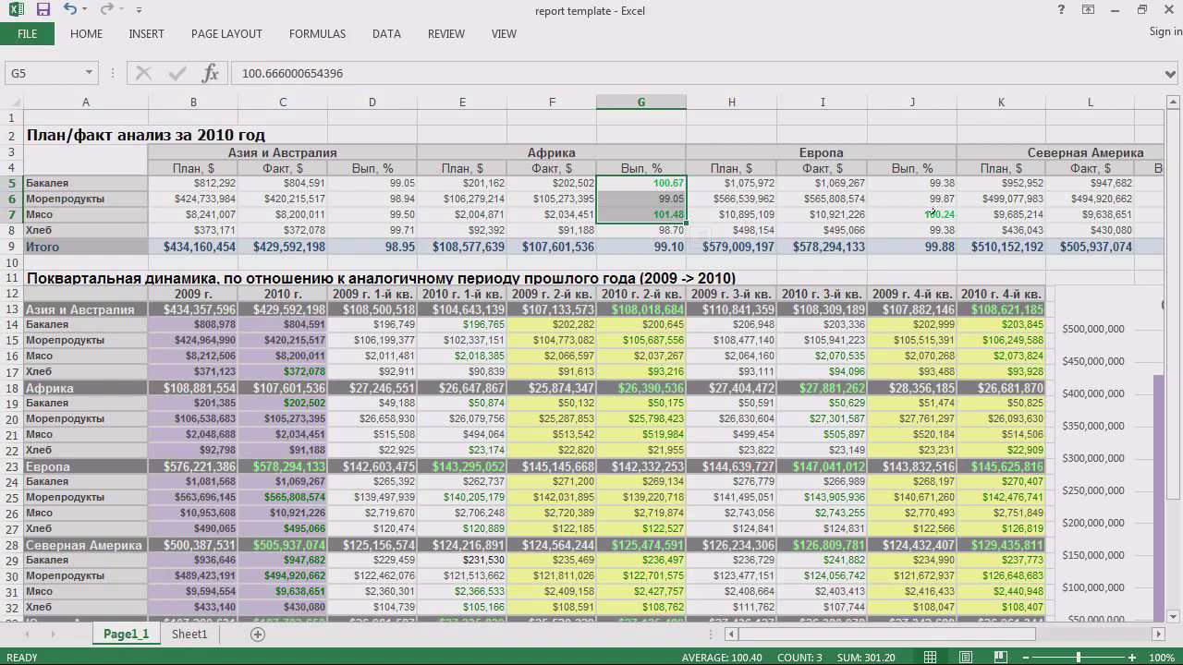
click(929, 213)
click(669, 214)
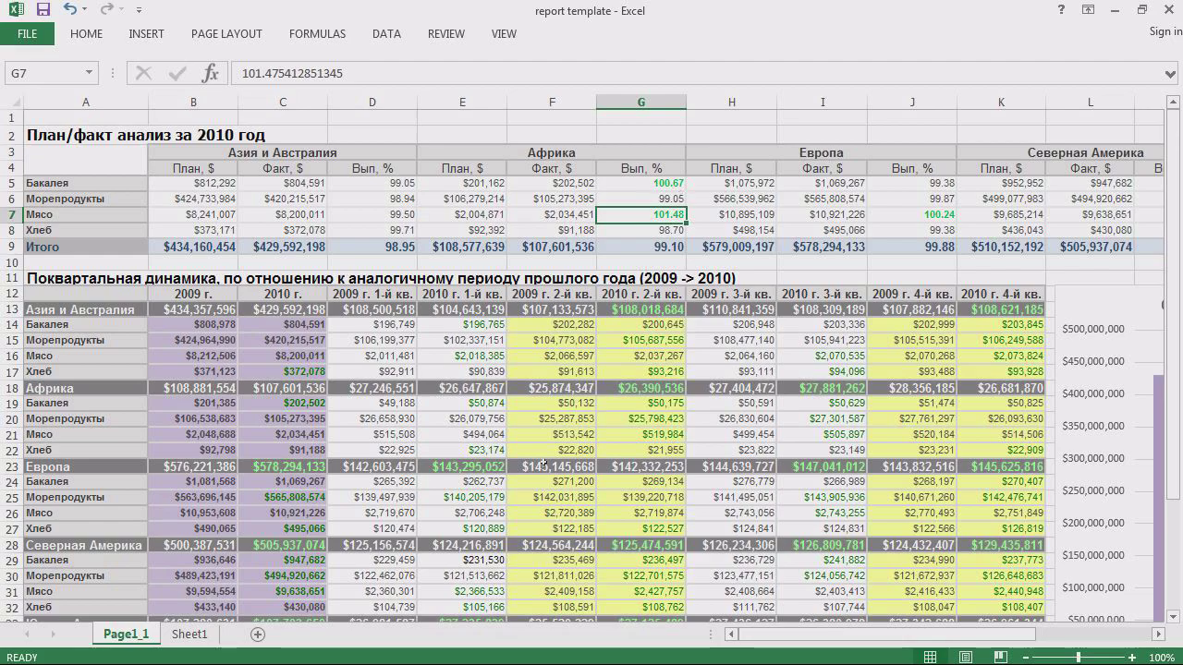
click(466, 646)
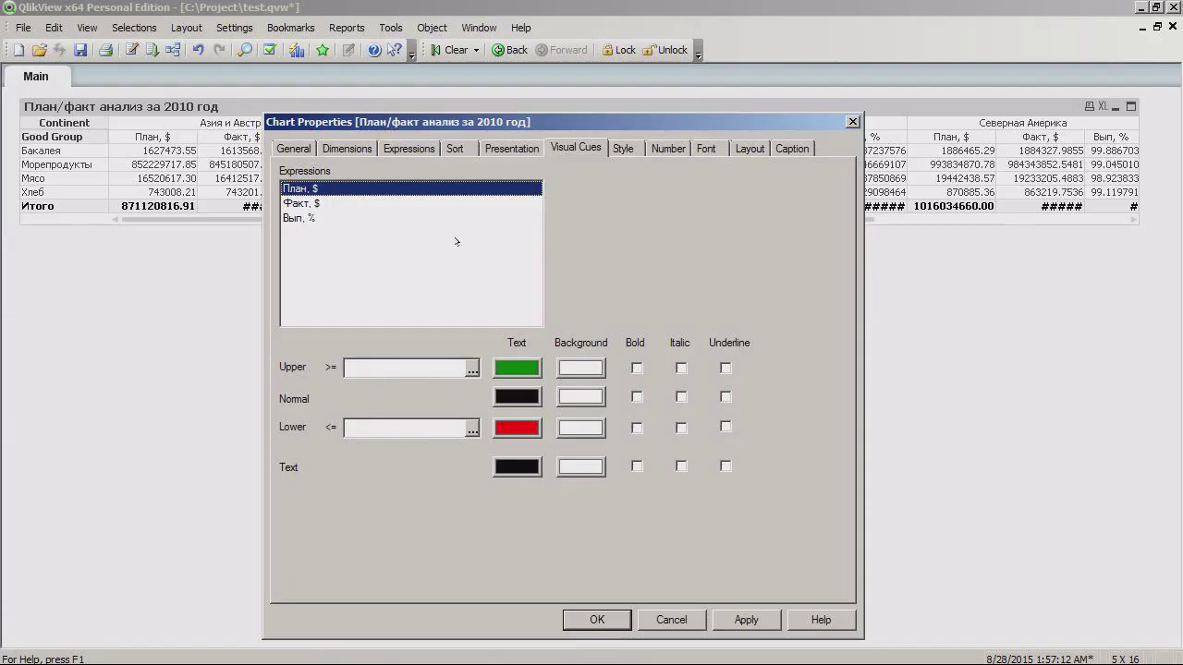
Step: Give Вып, % an upper visual cue of 100 with bold text, and widen its columns in the pivot table
click(290, 219)
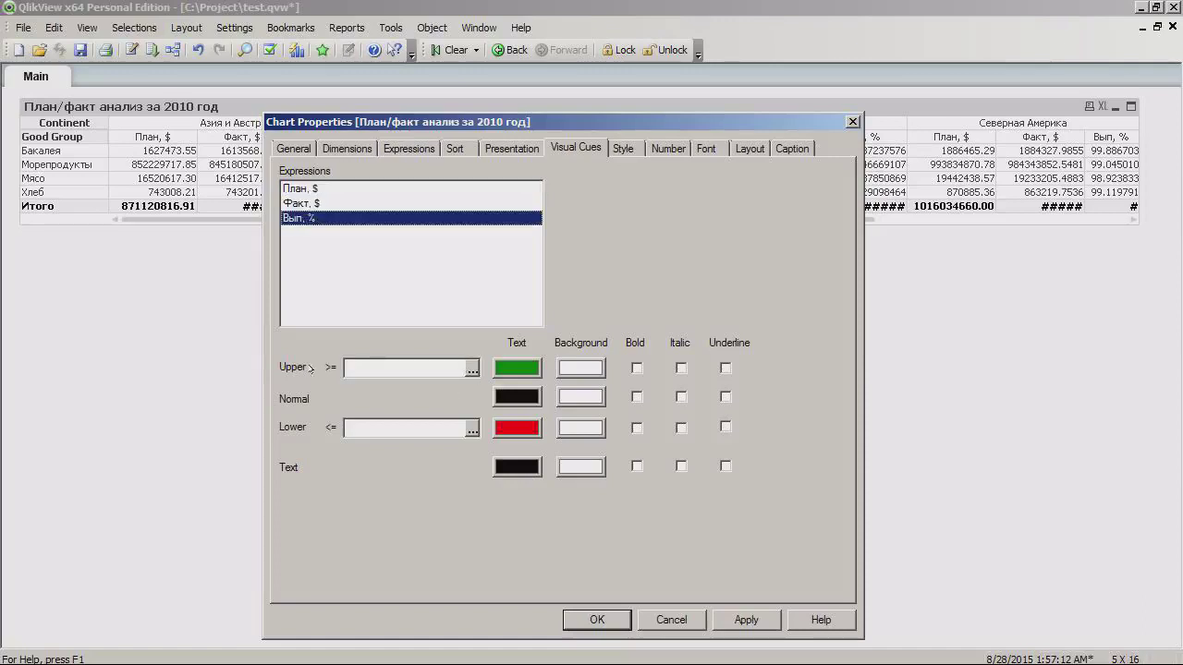
click(412, 367)
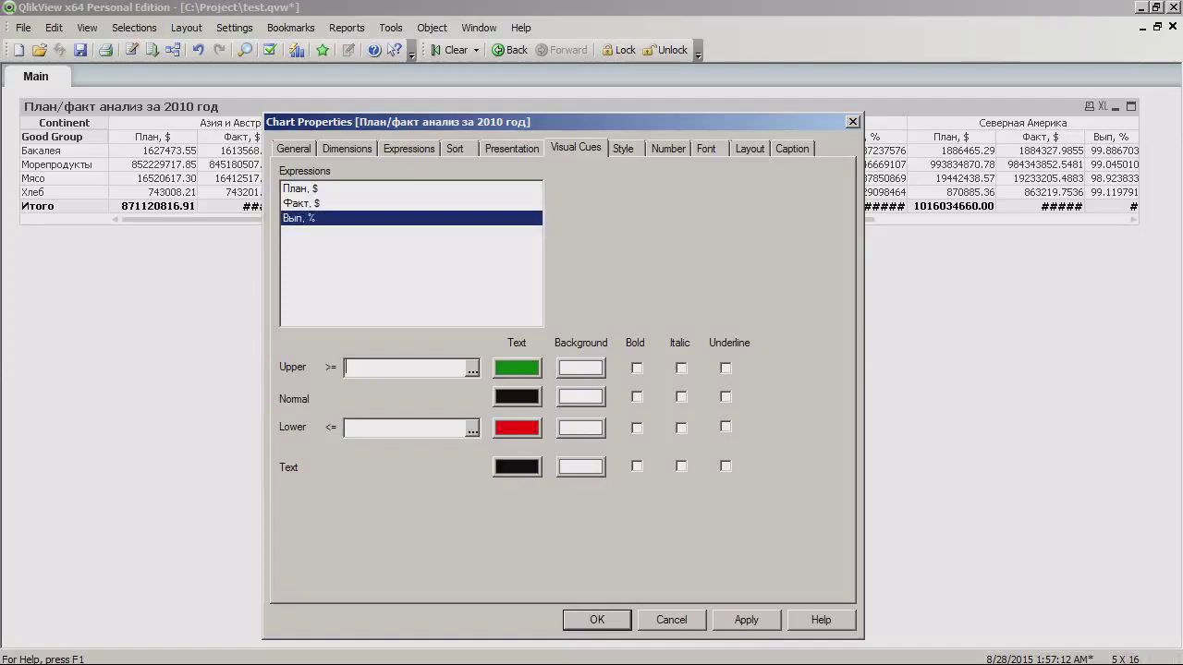
text(100)
click(636, 368)
click(596, 620)
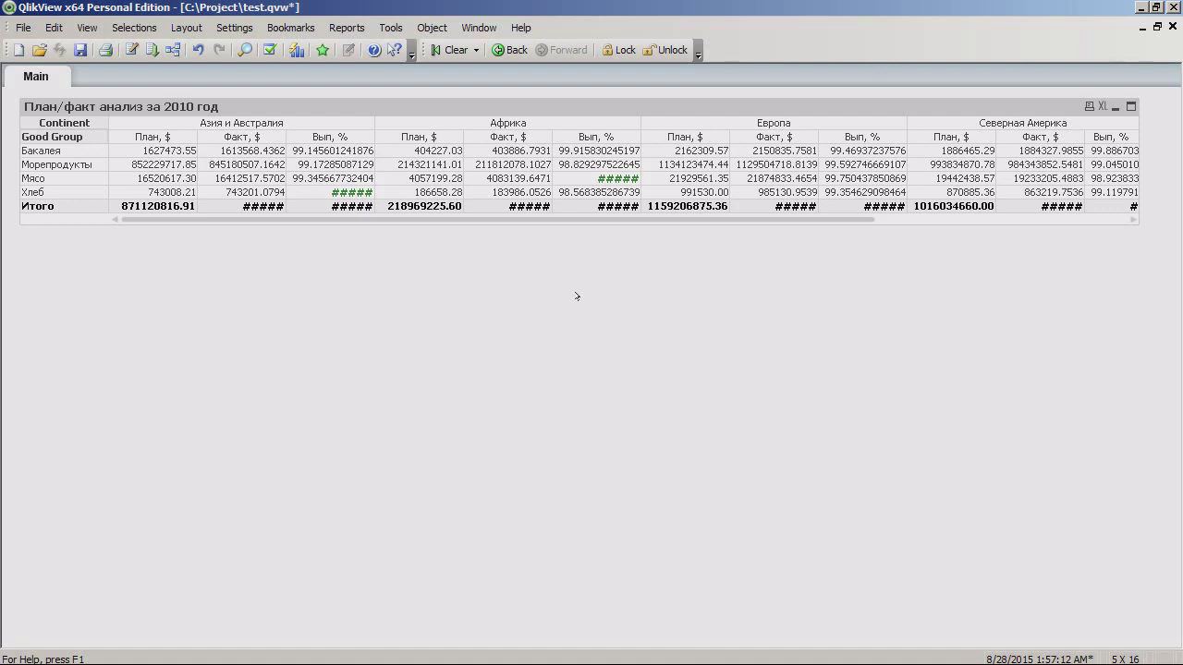
drag(640, 136, 655, 136)
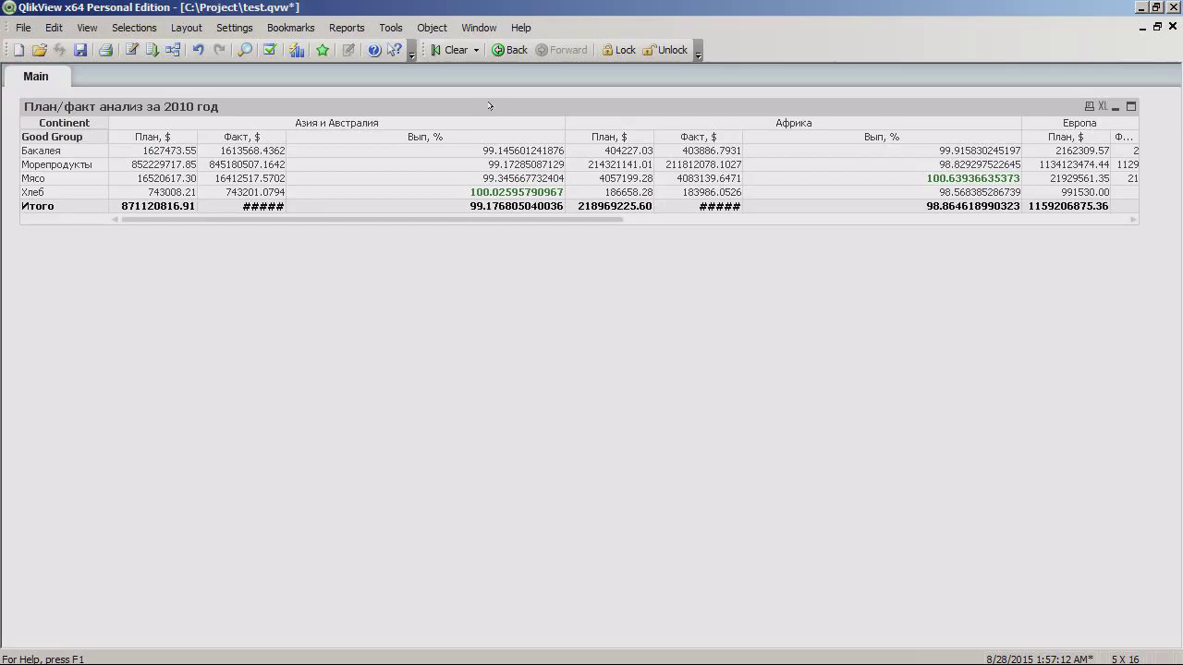
Step: Open the number format settings for План, $ and Факт, $ and check the format of the dollar amounts in the Excel template
right_click(491, 106)
click(519, 117)
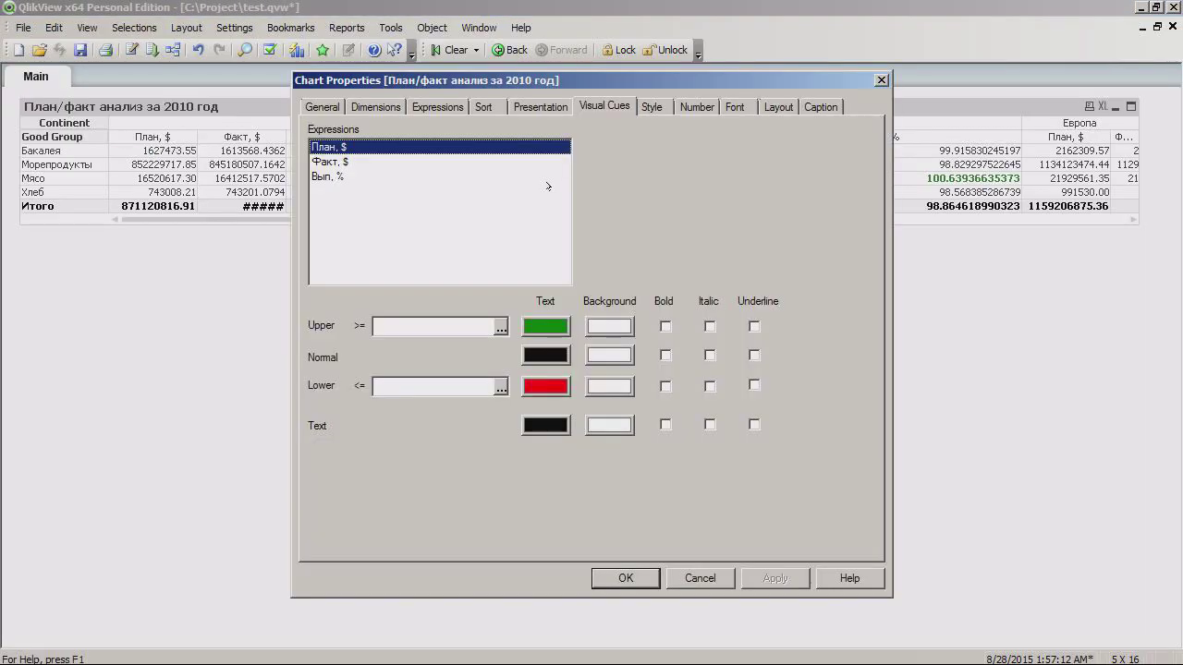
click(652, 107)
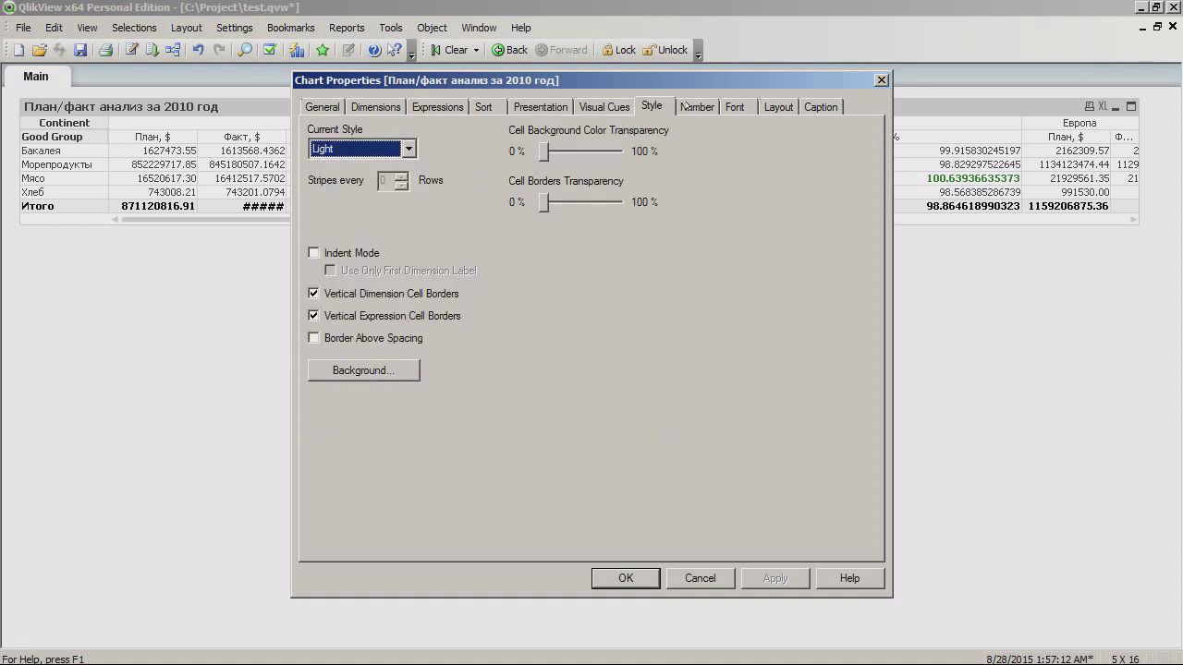
click(693, 106)
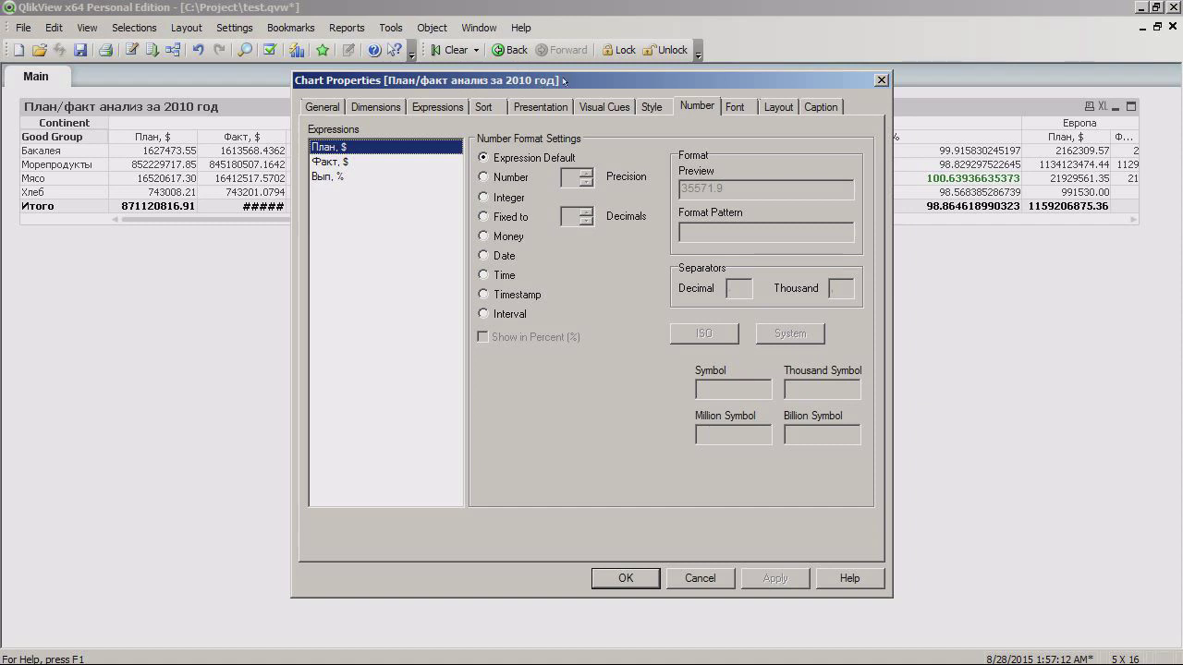
drag(563, 81, 545, 138)
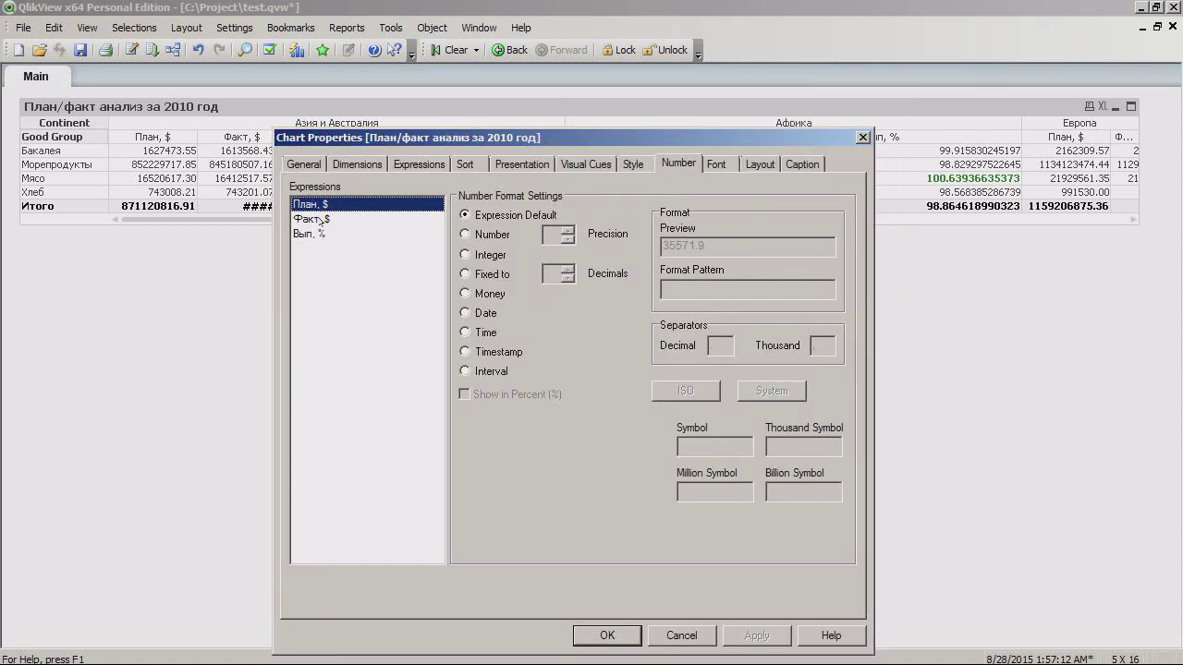
drag(328, 220, 342, 207)
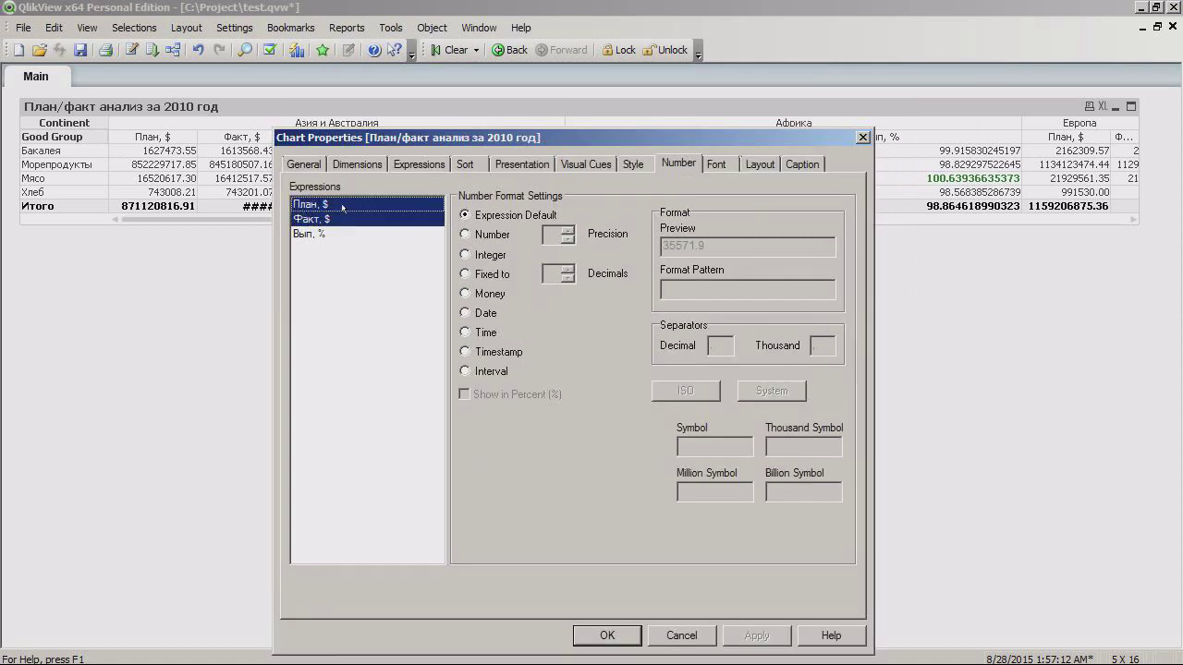
key(alt+Tab)
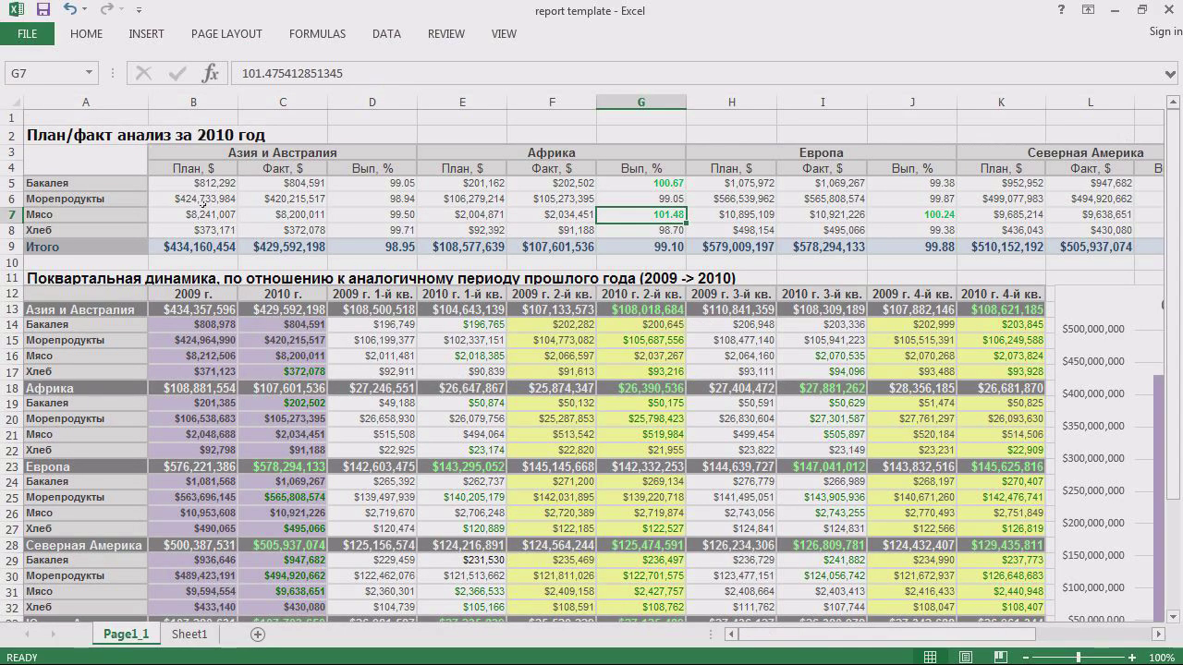
click(193, 215)
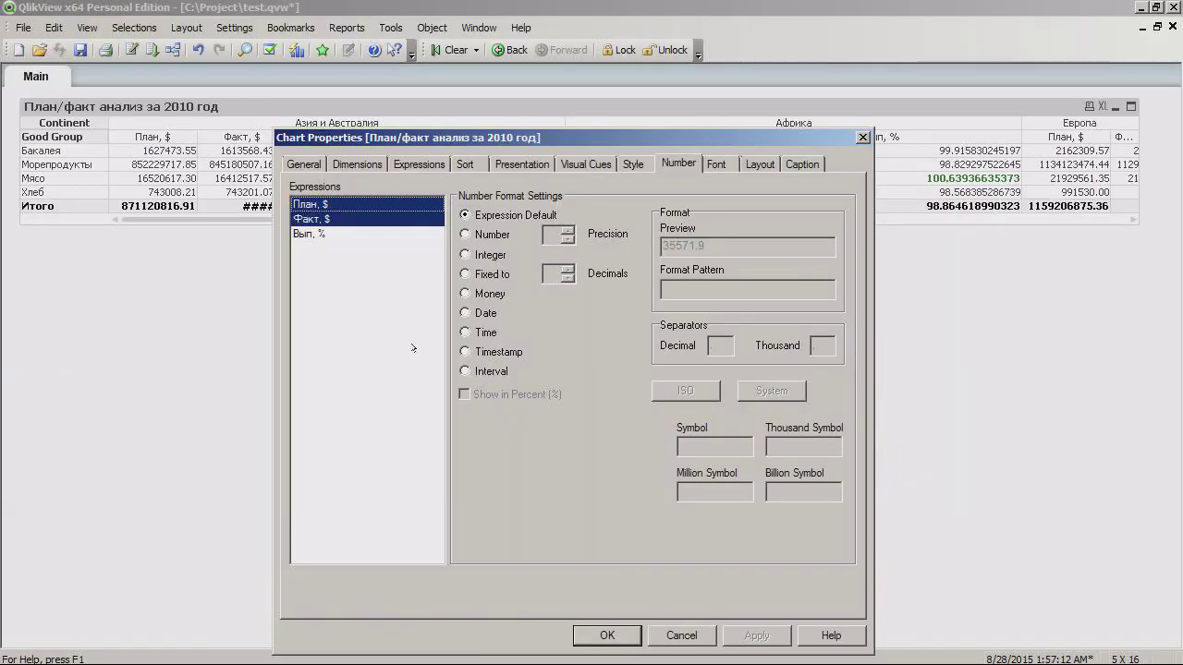
Step: Format План, $ and Факт, $ as Money with the pattern $#,##0;($#,##0)
click(488, 294)
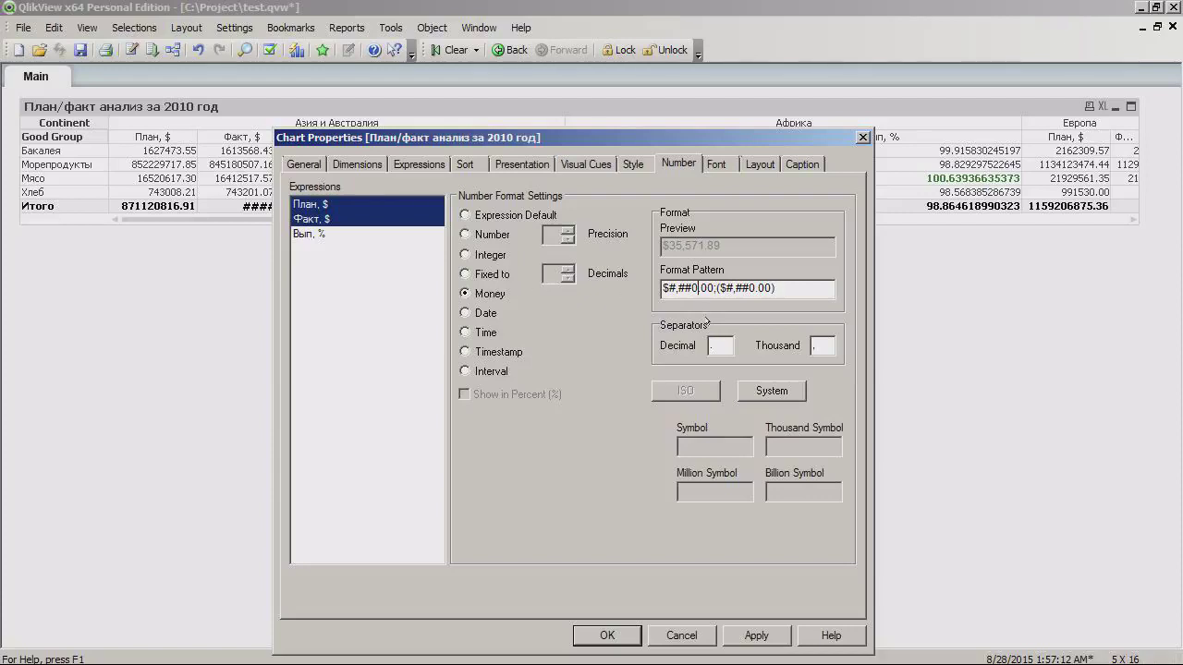
key(BackSpace)
key(BackSpace)
key(BackSpace)
key(BackSpace)
key(BackSpace)
key(BackSpace)
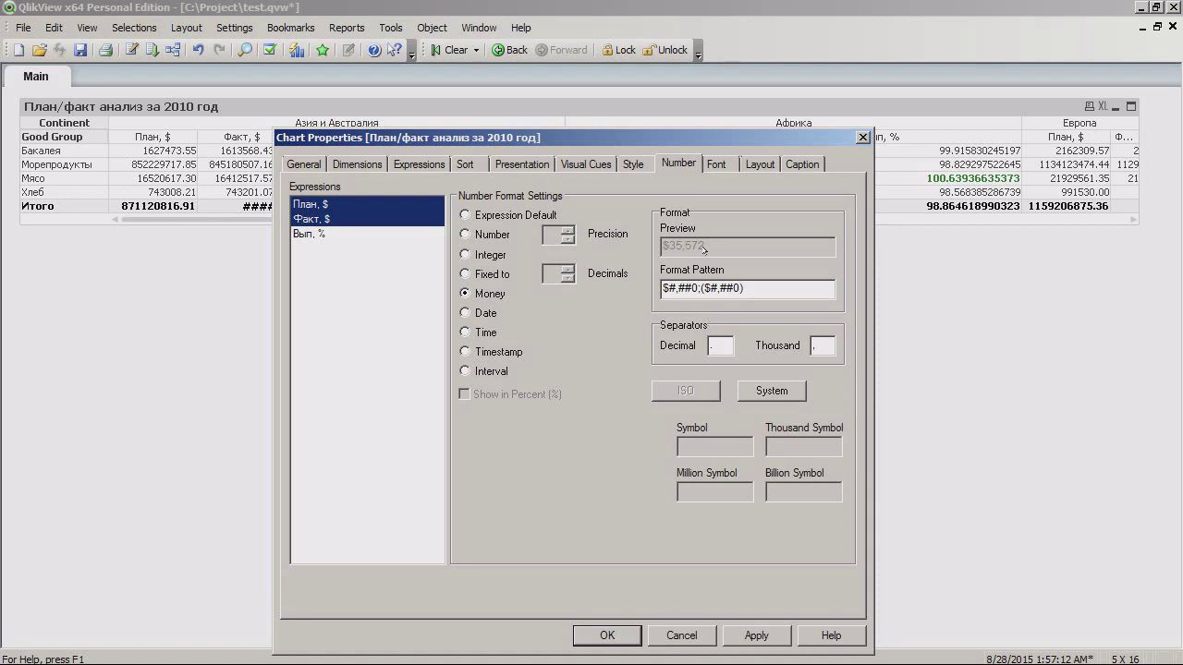
Step: Apply the money format, open the number format settings for Вып, % and check its decimals in the Excel template
click(619, 634)
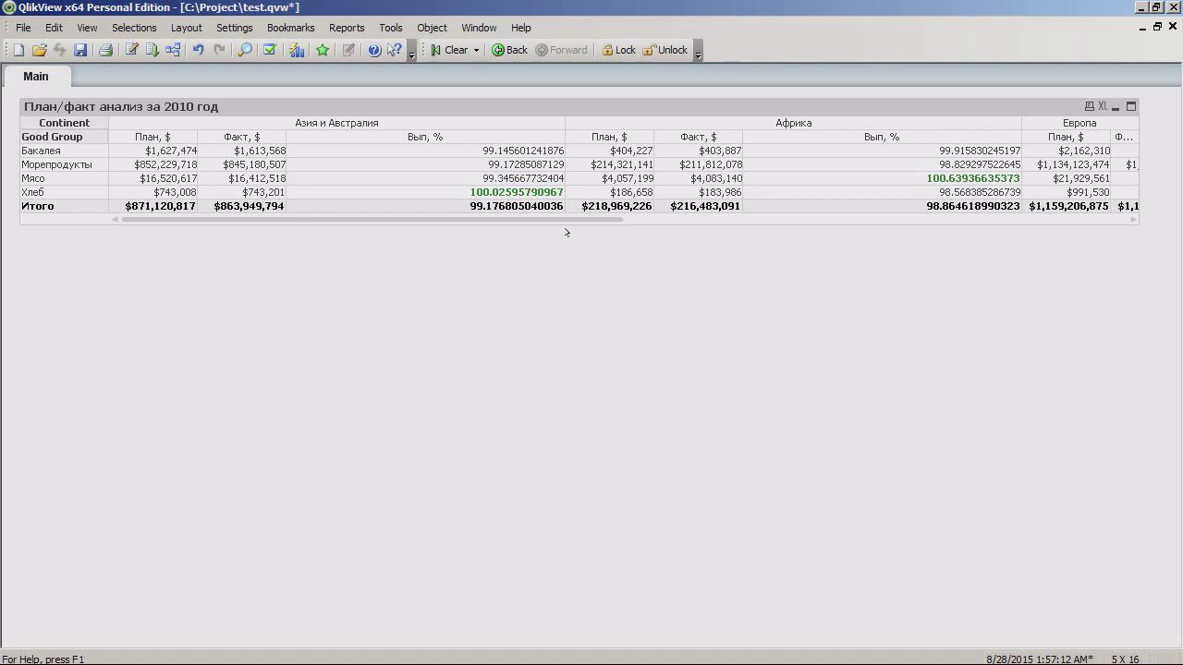
right_click(422, 112)
click(443, 121)
click(340, 176)
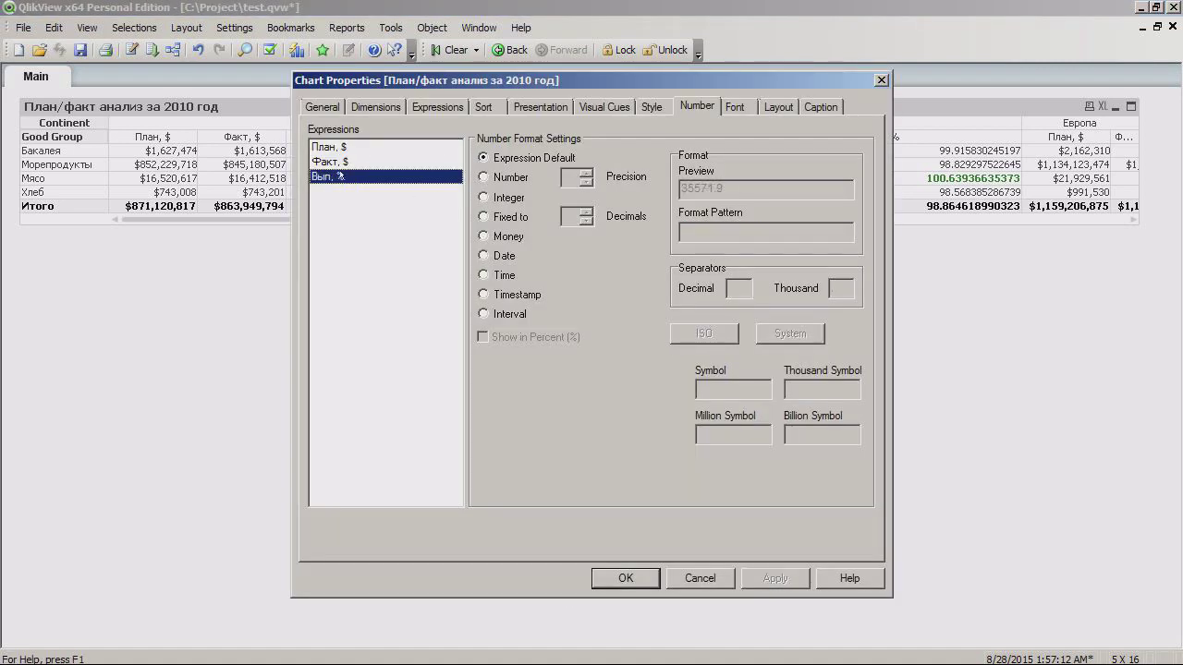
key(alt+Tab)
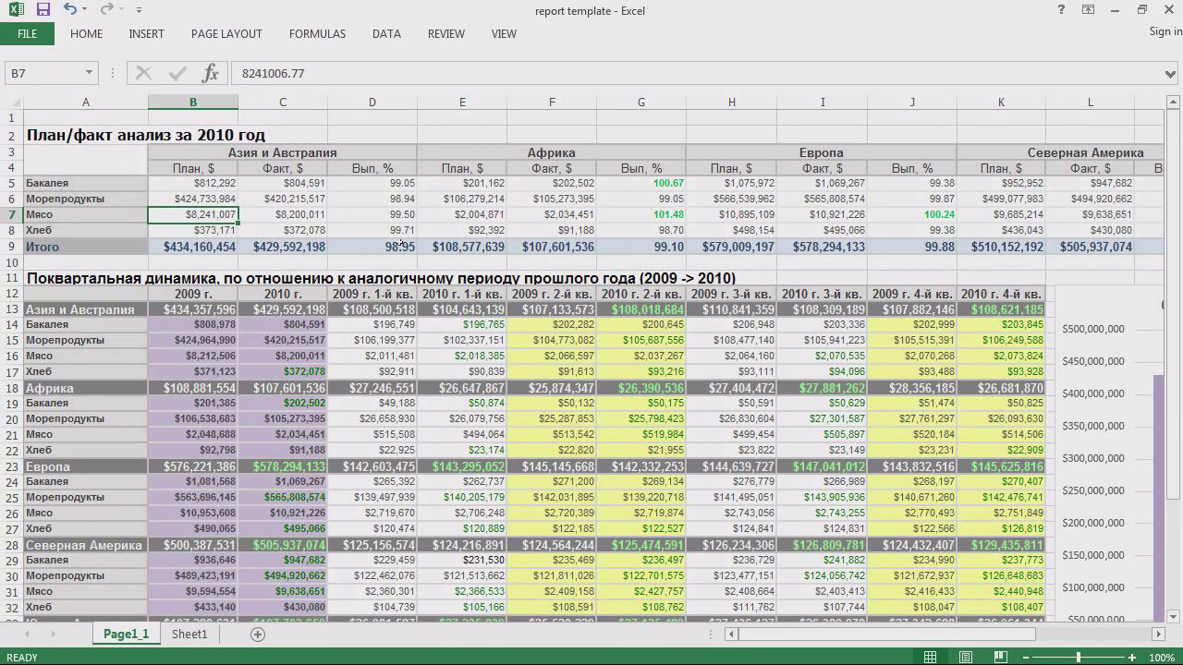
click(399, 234)
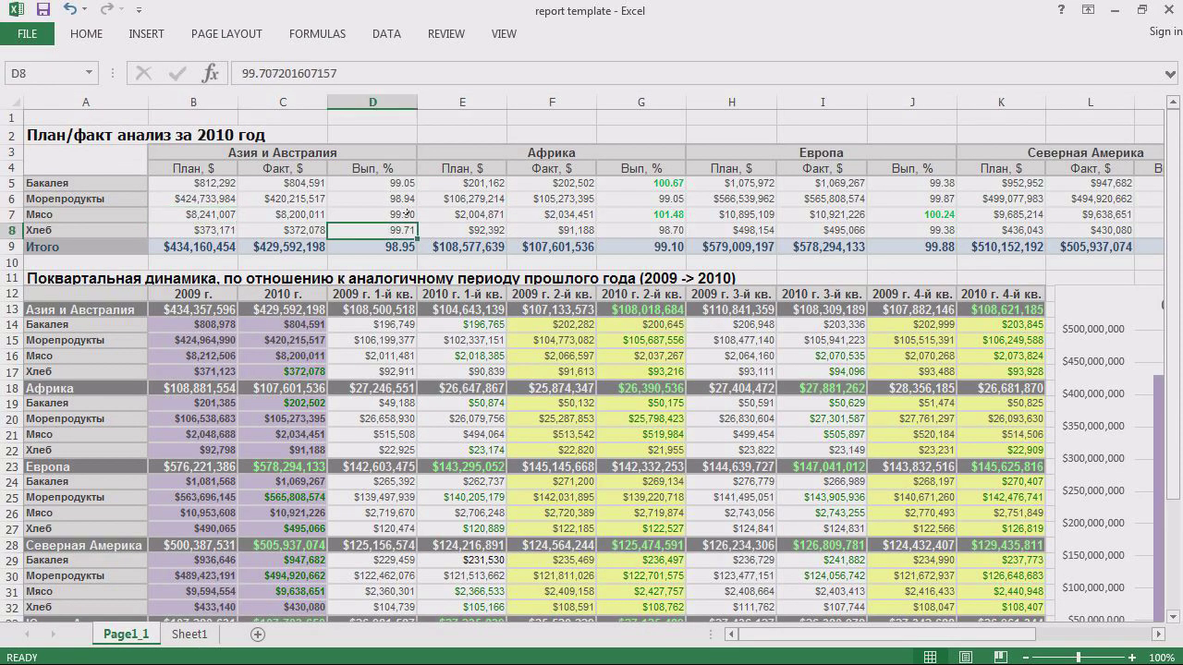
key(alt+Tab)
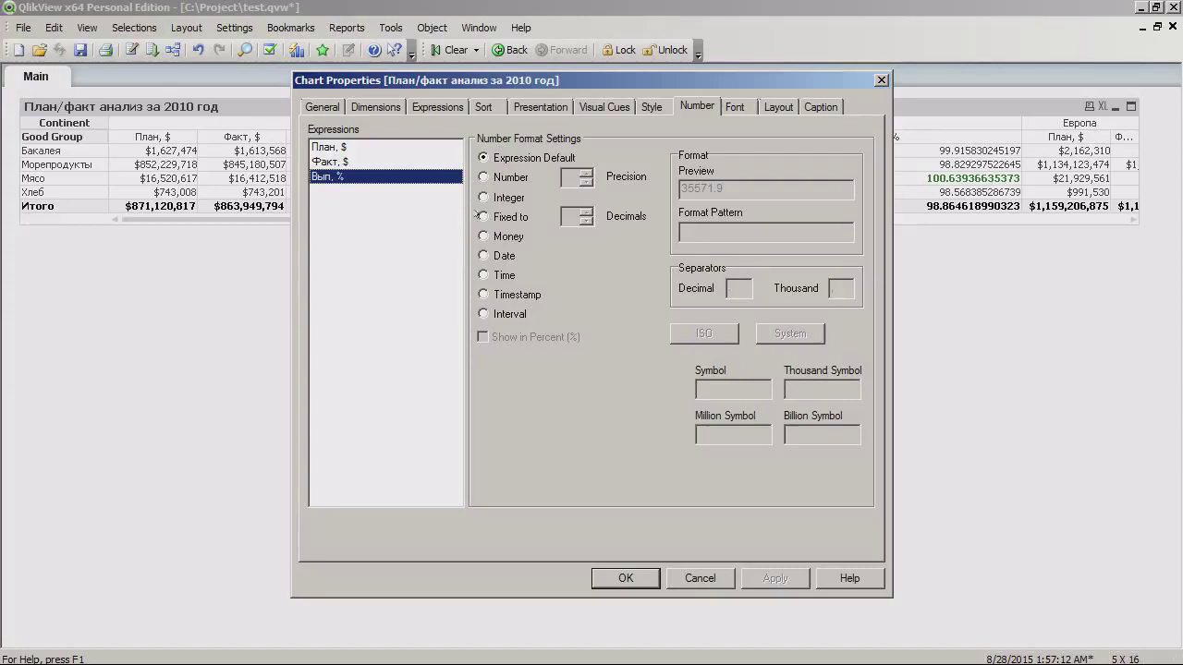
Step: Format Вып, % as fixed to 2 decimals and fit the pivot table's columns to the data
click(482, 216)
click(586, 211)
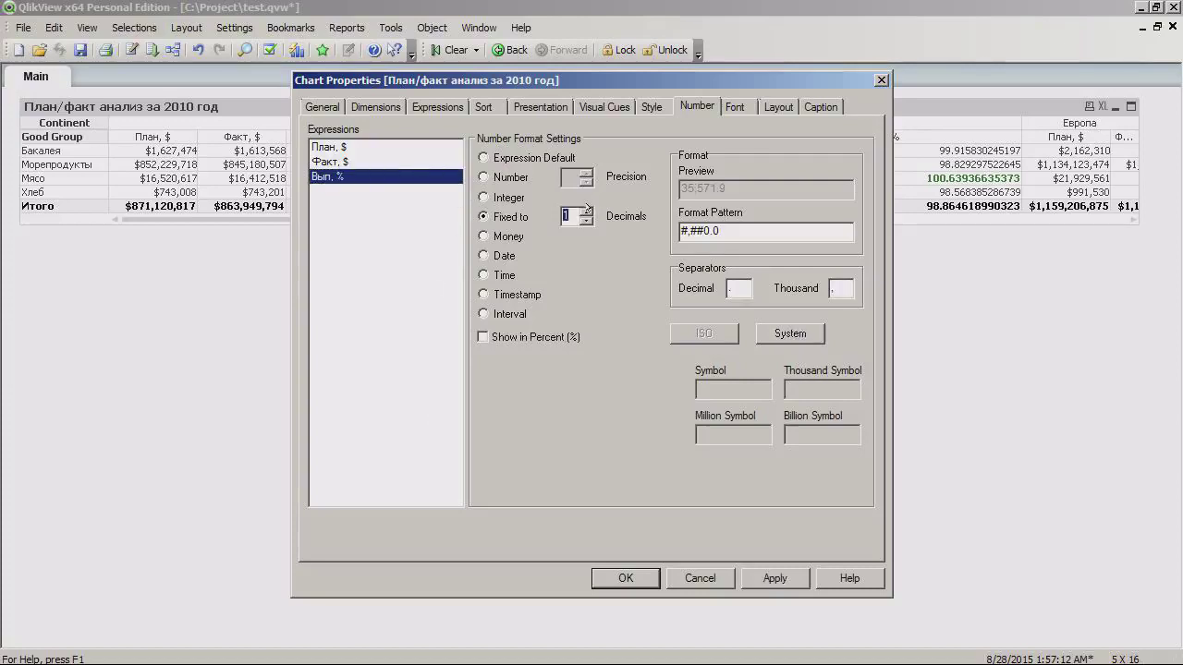
click(586, 211)
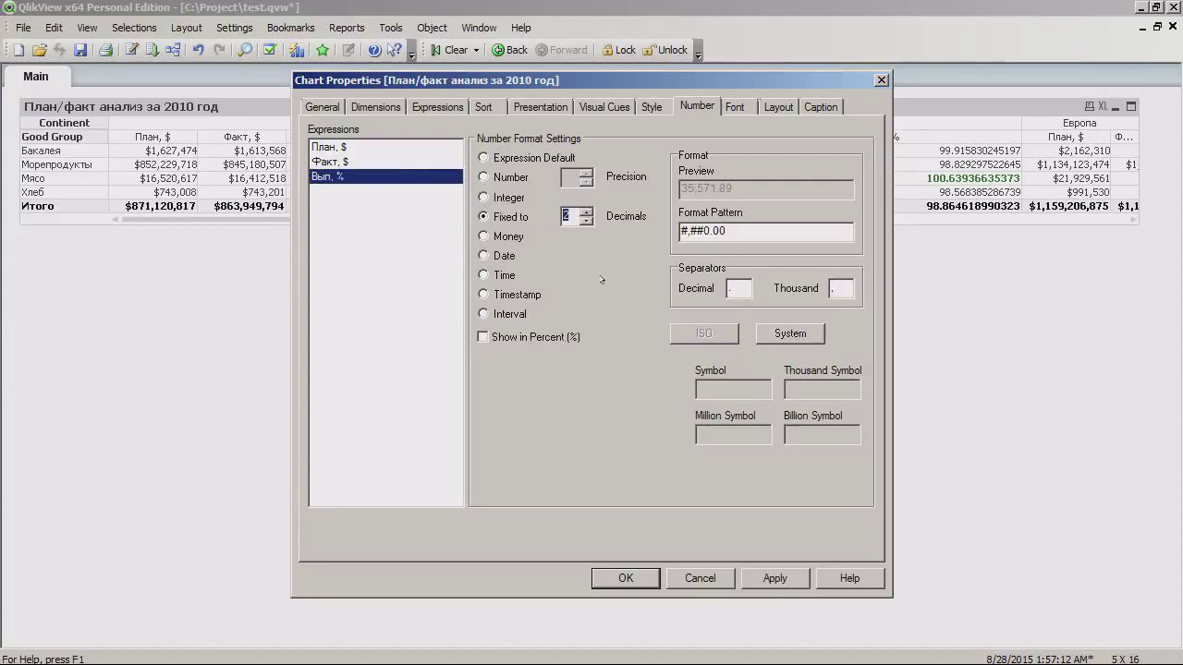
click(638, 577)
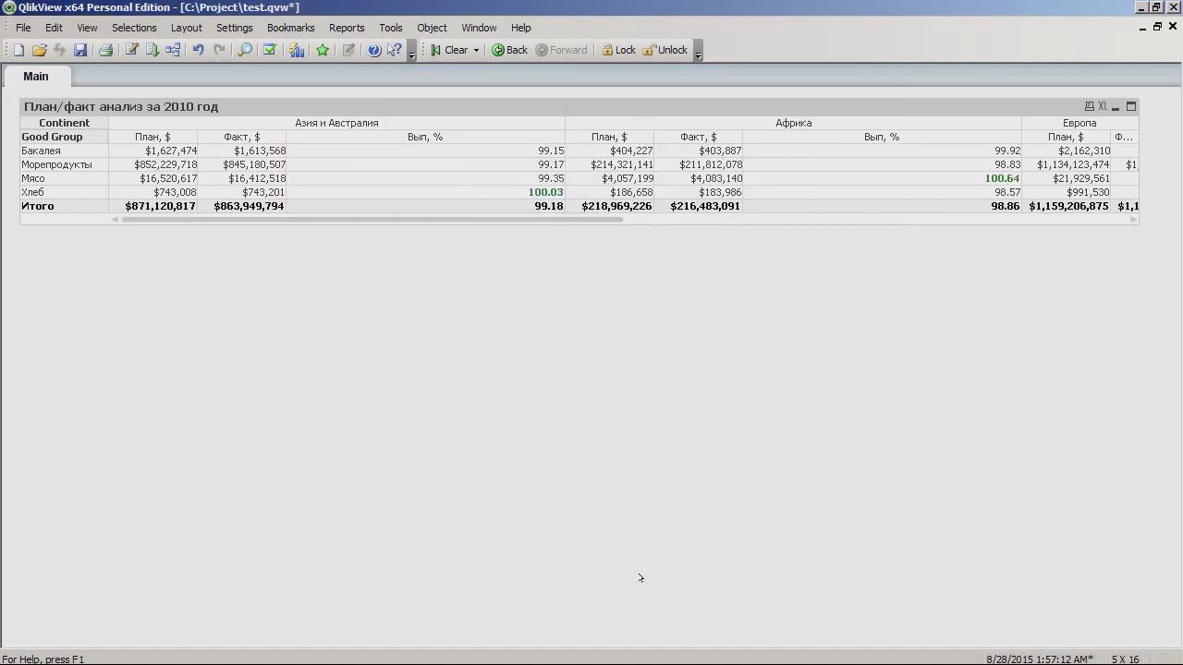
right_click(551, 139)
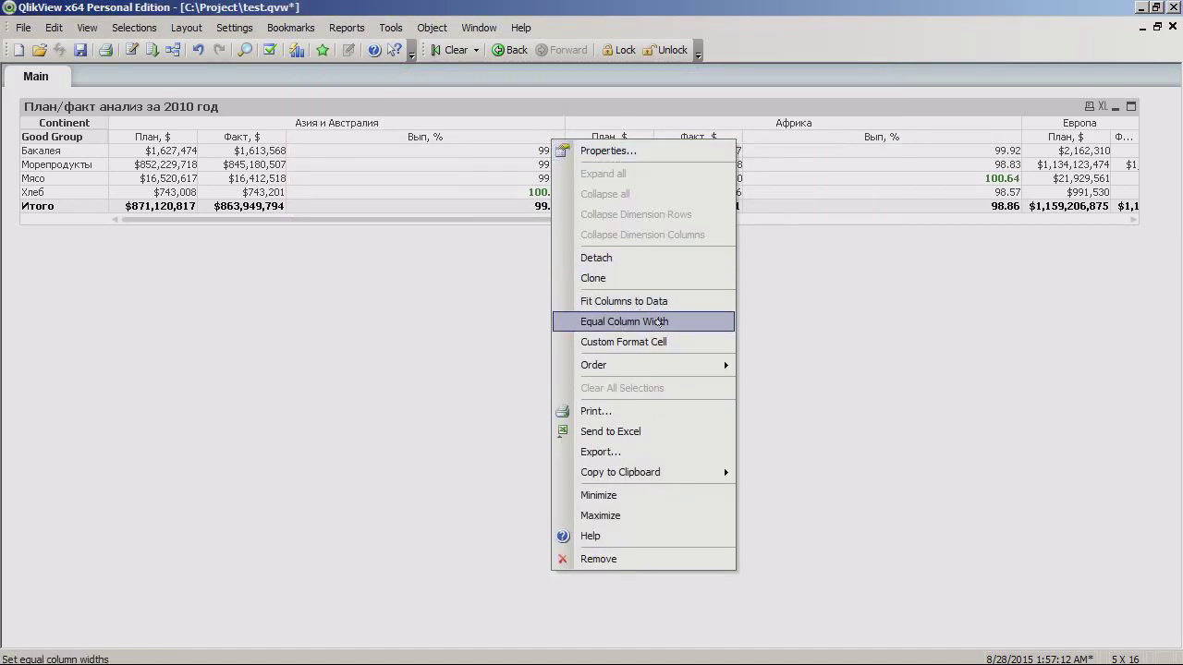
click(624, 301)
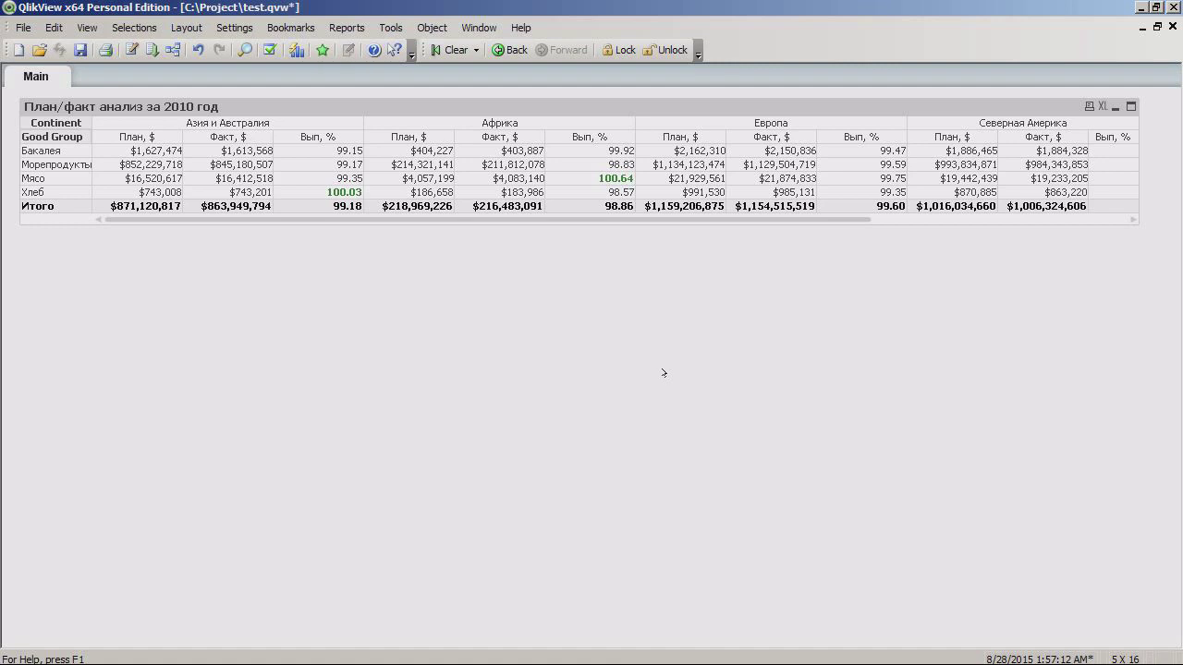
Step: Review the pivot table's font, layout and caption settings
right_click(561, 108)
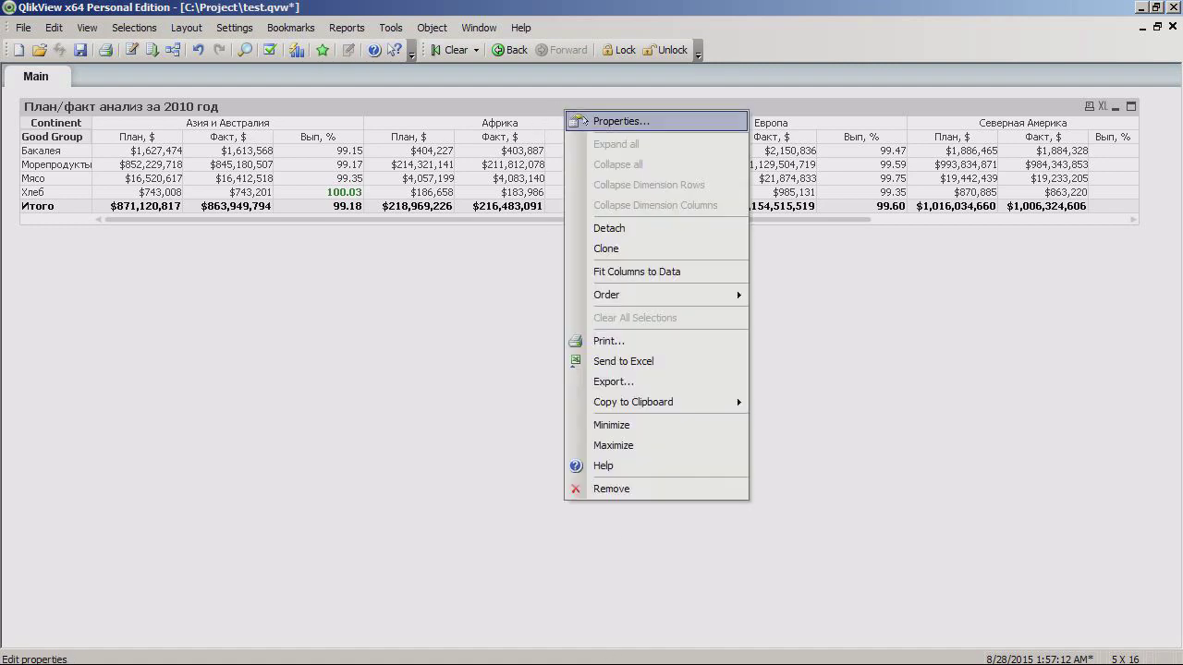
click(585, 120)
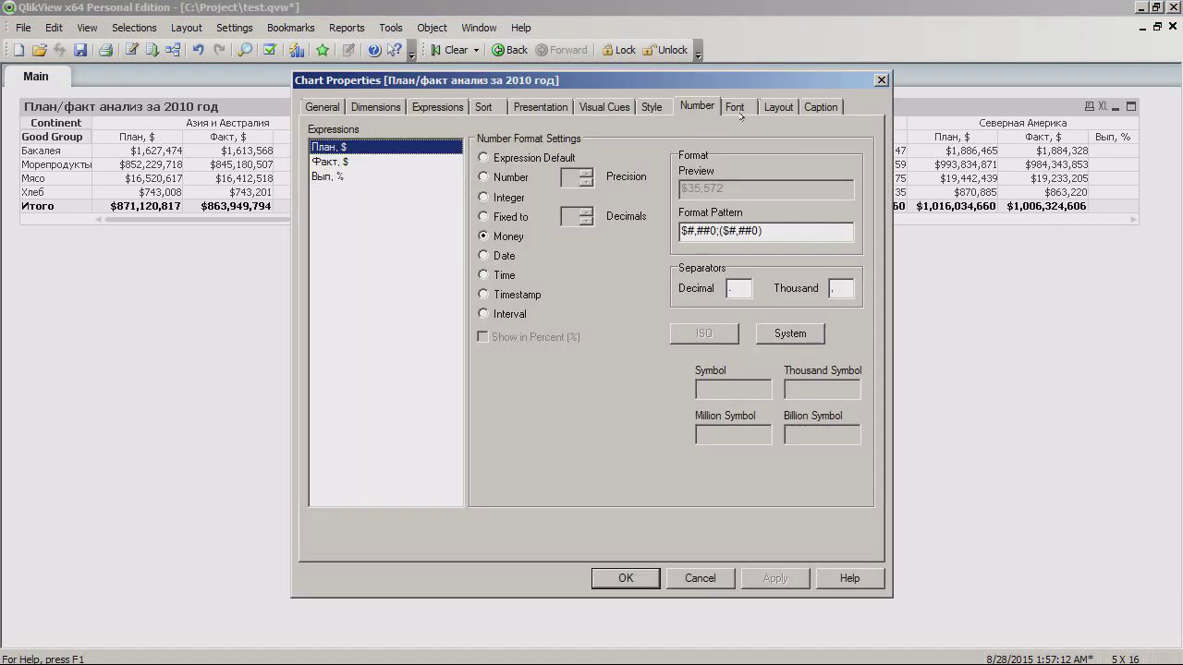
click(733, 106)
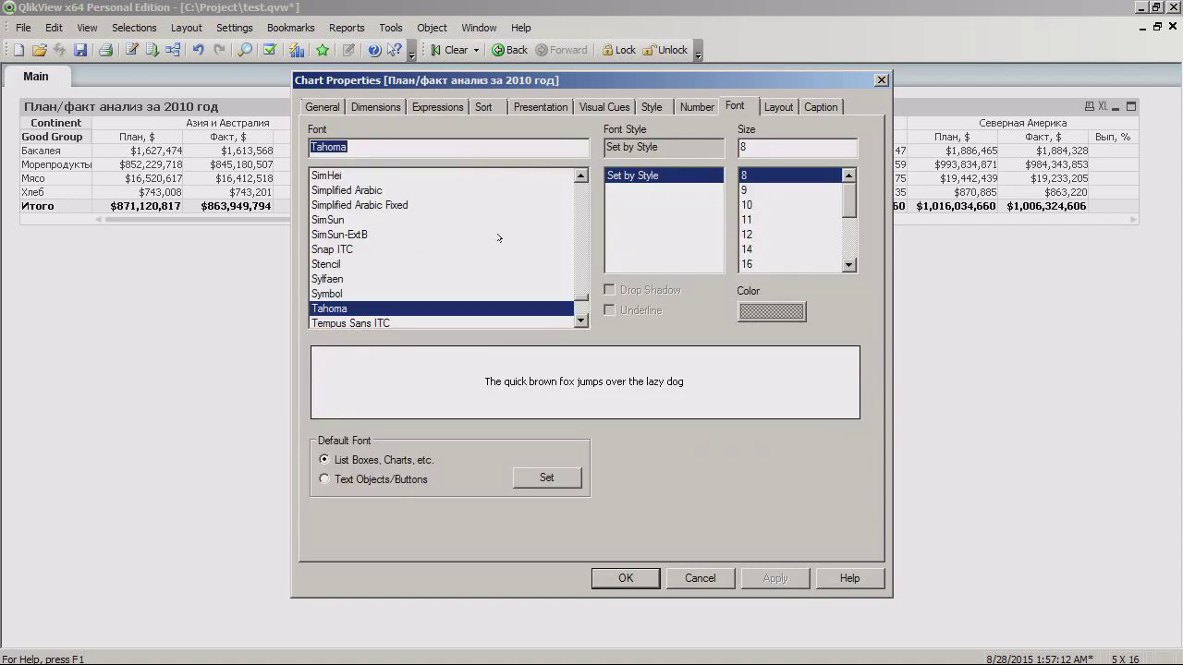
click(762, 109)
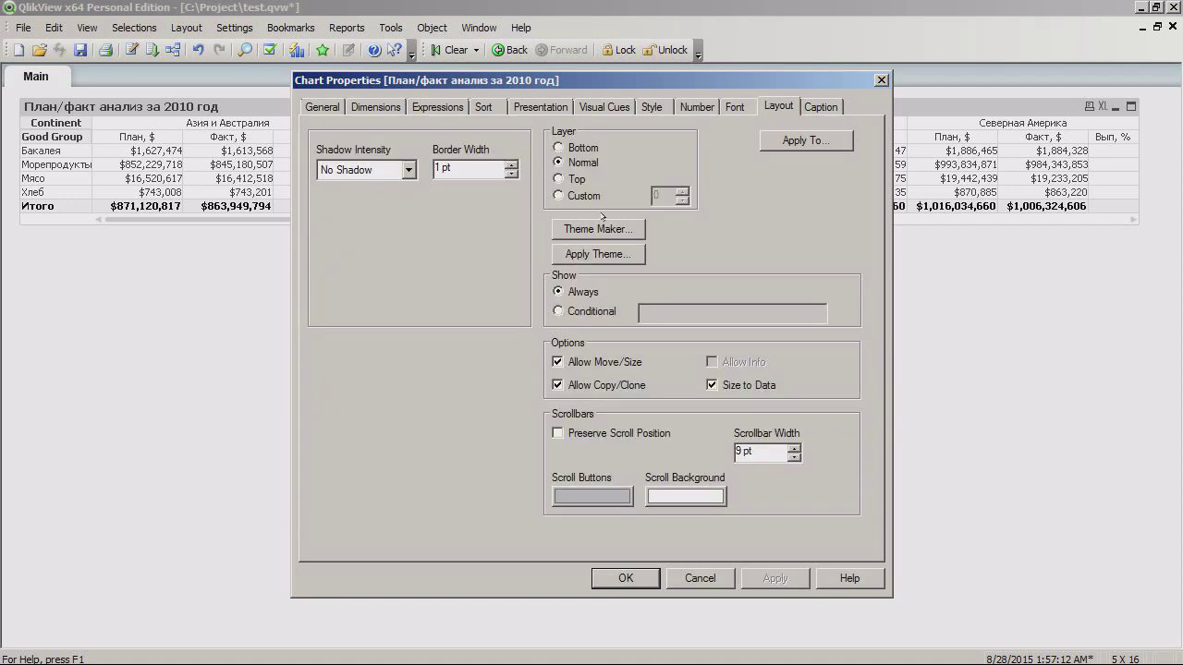
click(815, 108)
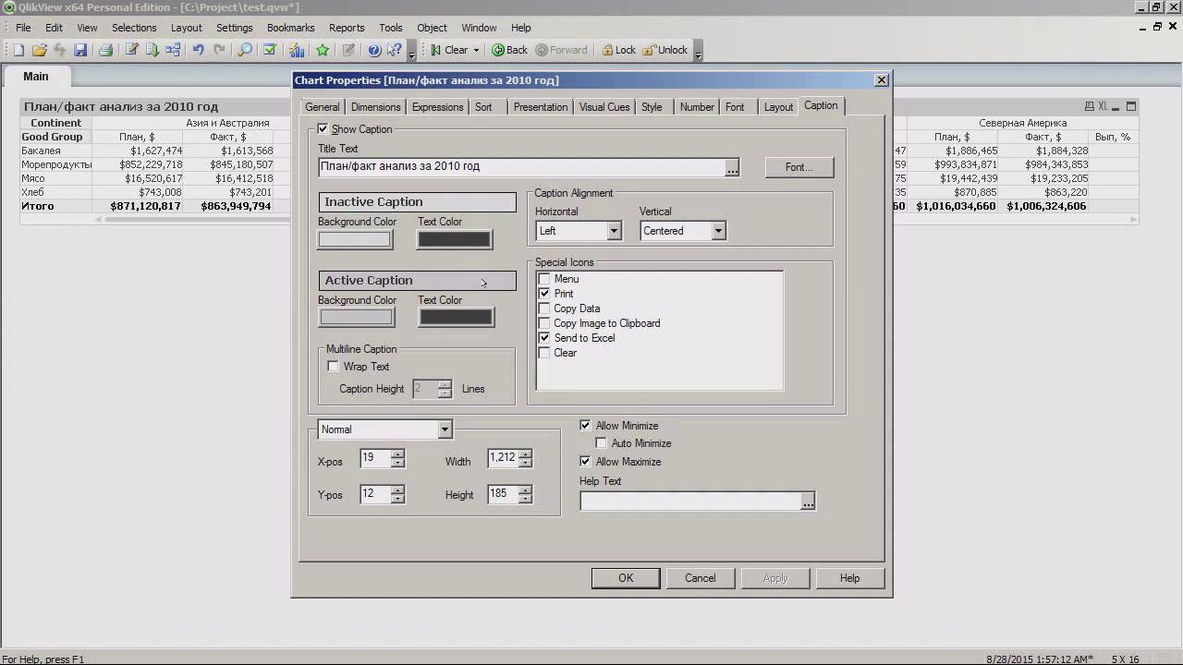
click(625, 578)
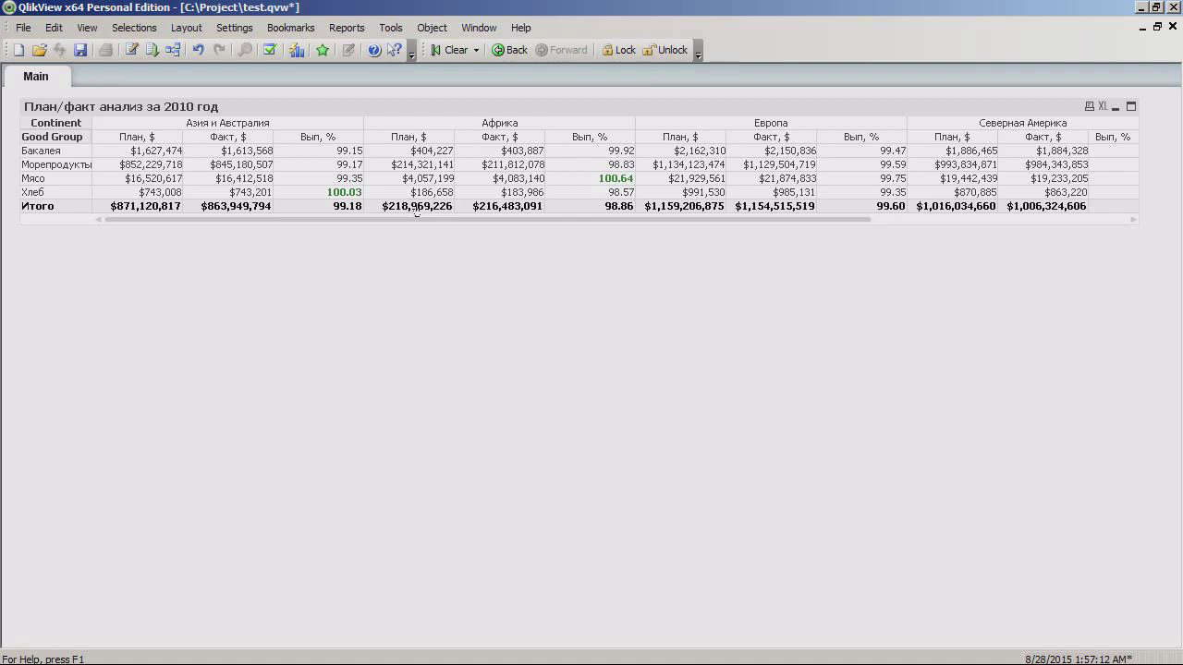
Step: Open custom cell formatting for the План, $ total in the Итого row and set its background color to RGB 222, 230, 242
right_click(421, 210)
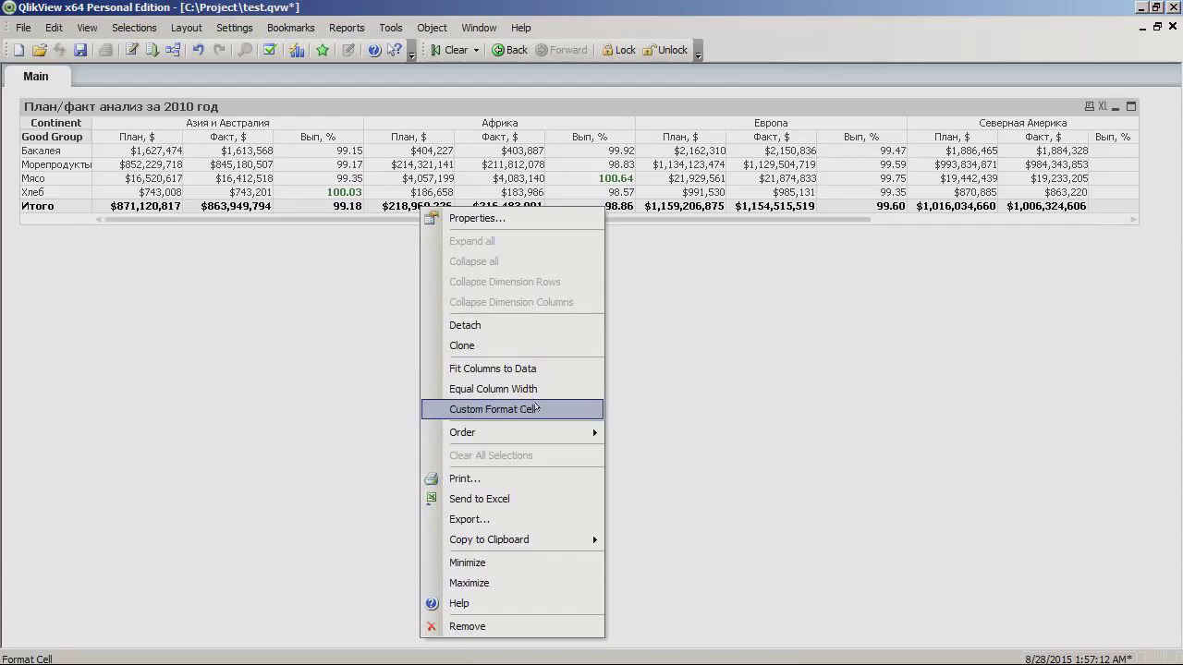
click(535, 407)
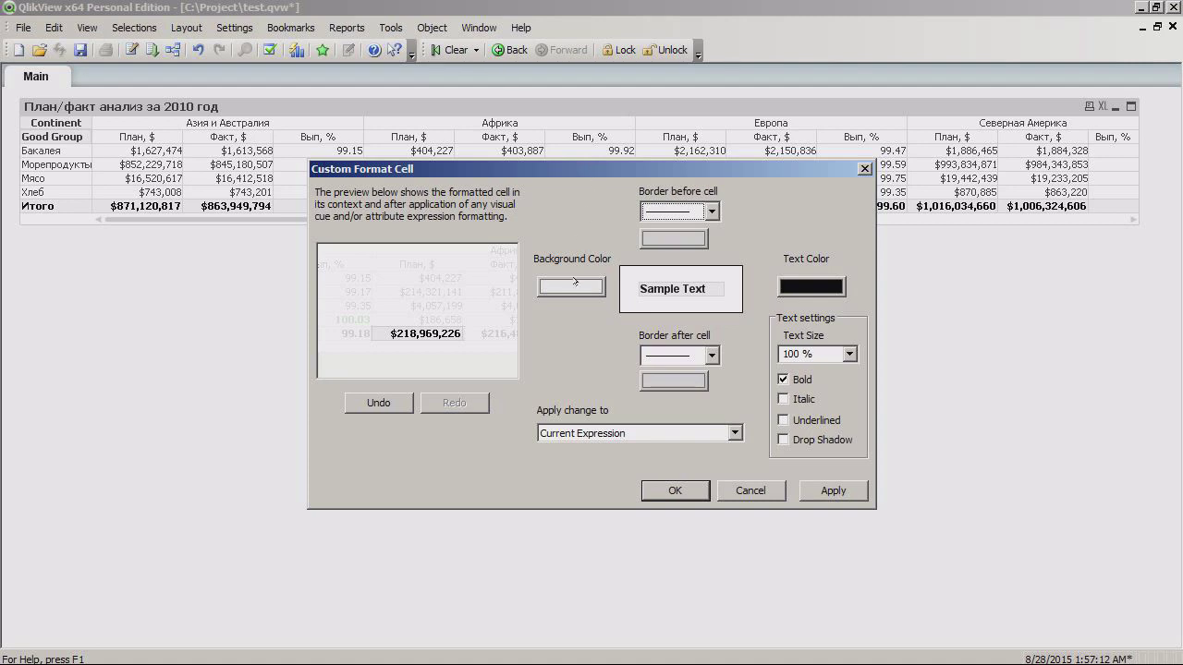
drag(600, 168, 593, 204)
click(563, 321)
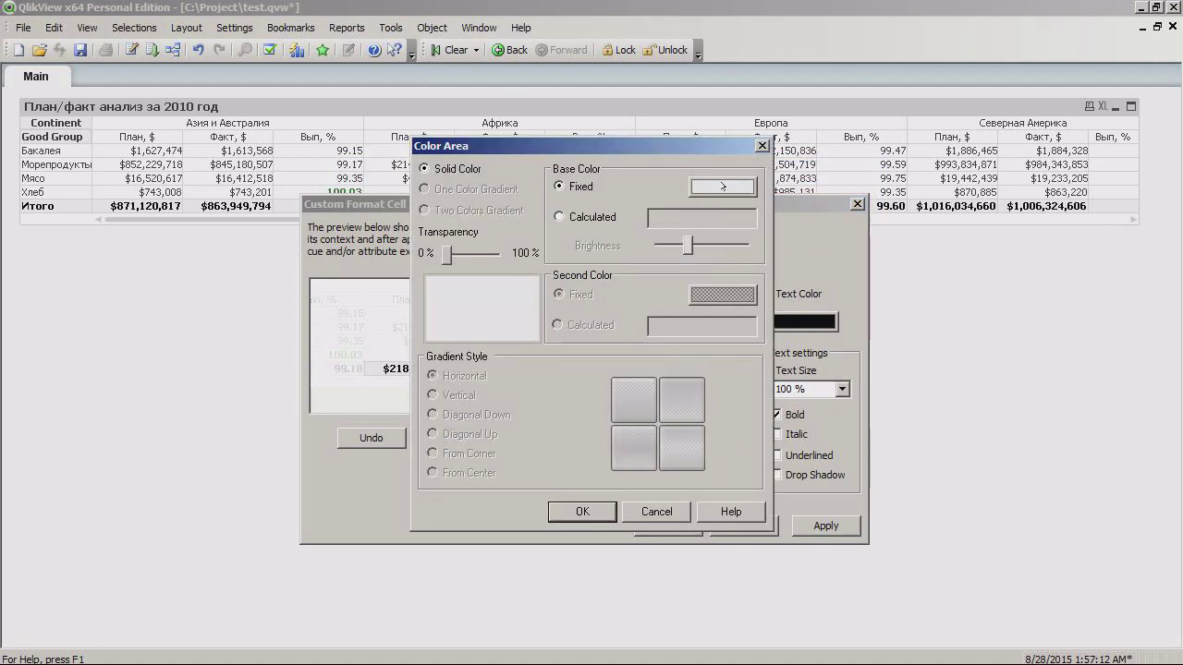
click(720, 187)
double_click(768, 399)
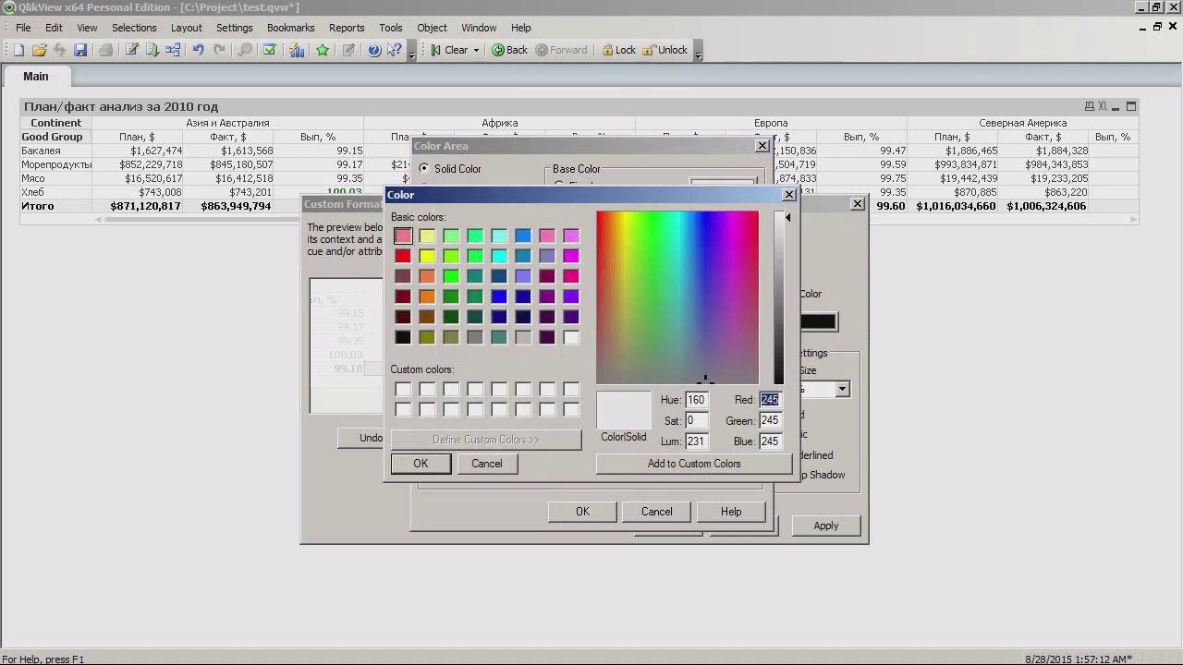
text(222)
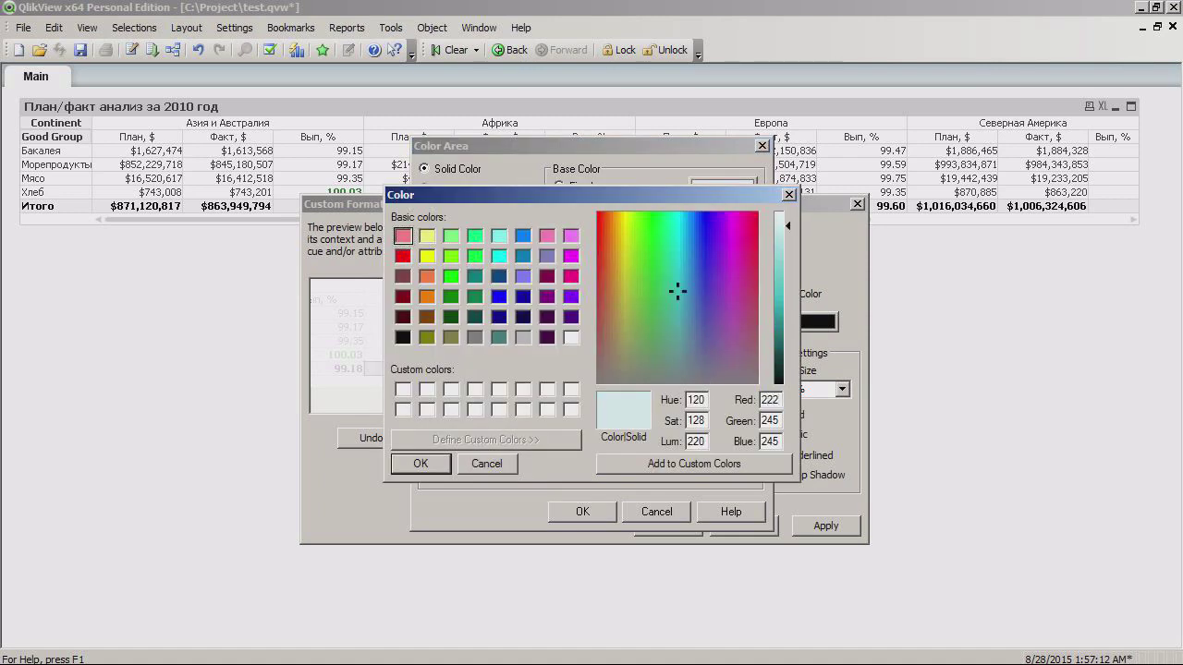
key(Tab)
text(230)
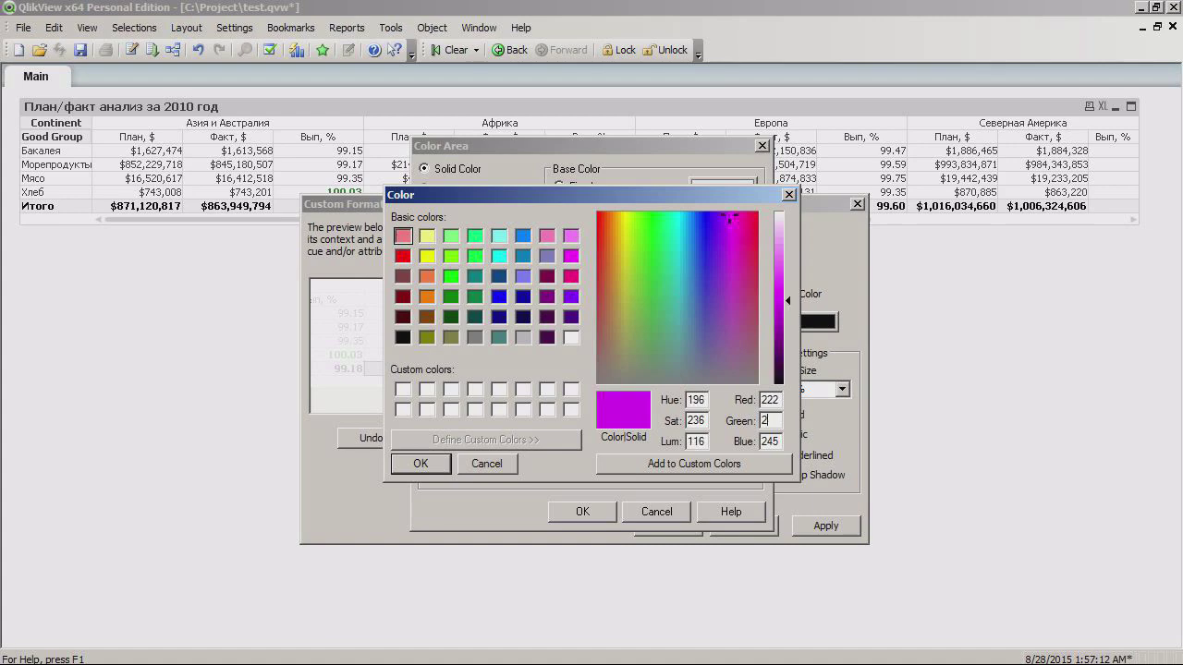
key(Tab)
text(242)
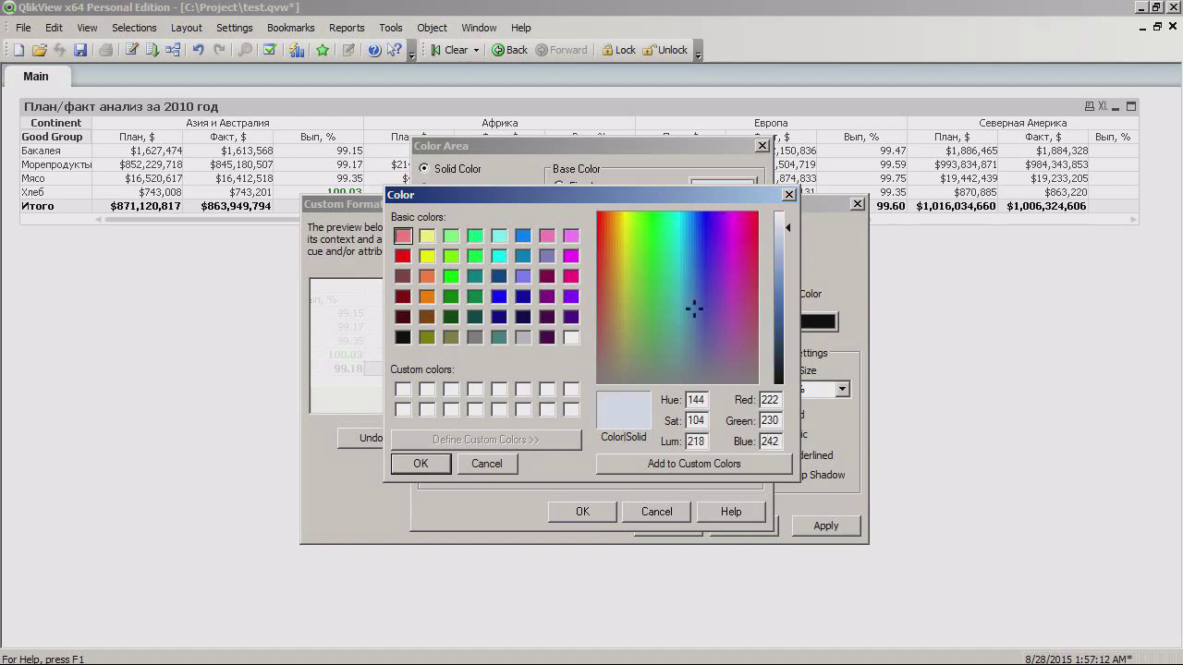
click(606, 510)
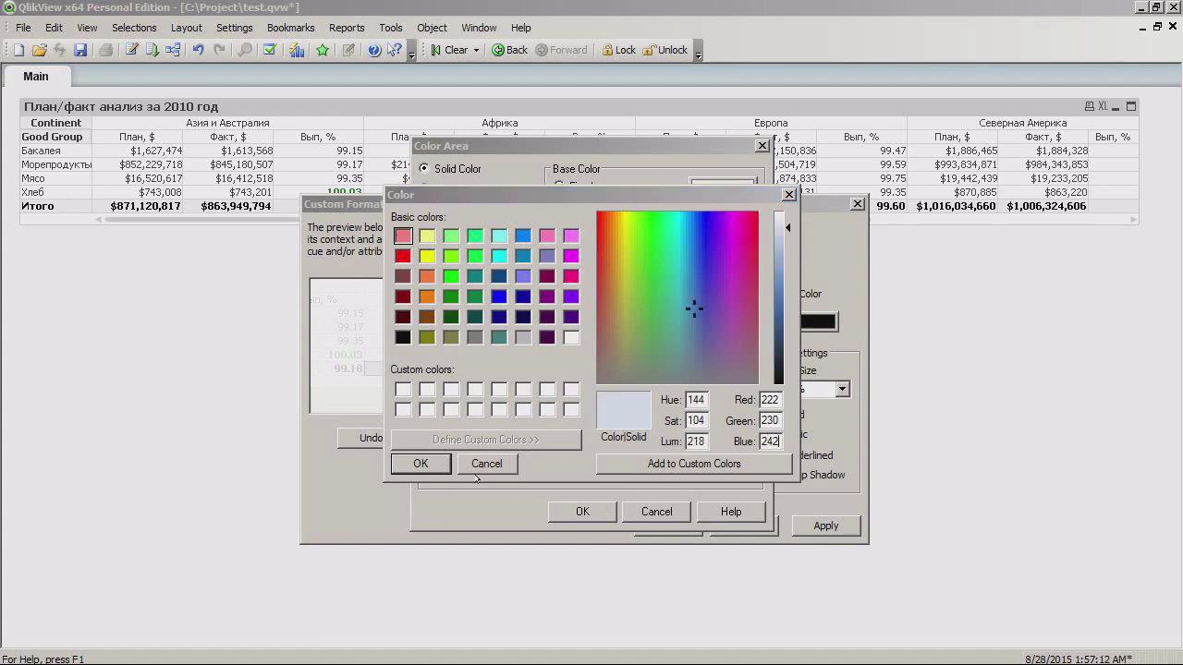
click(423, 463)
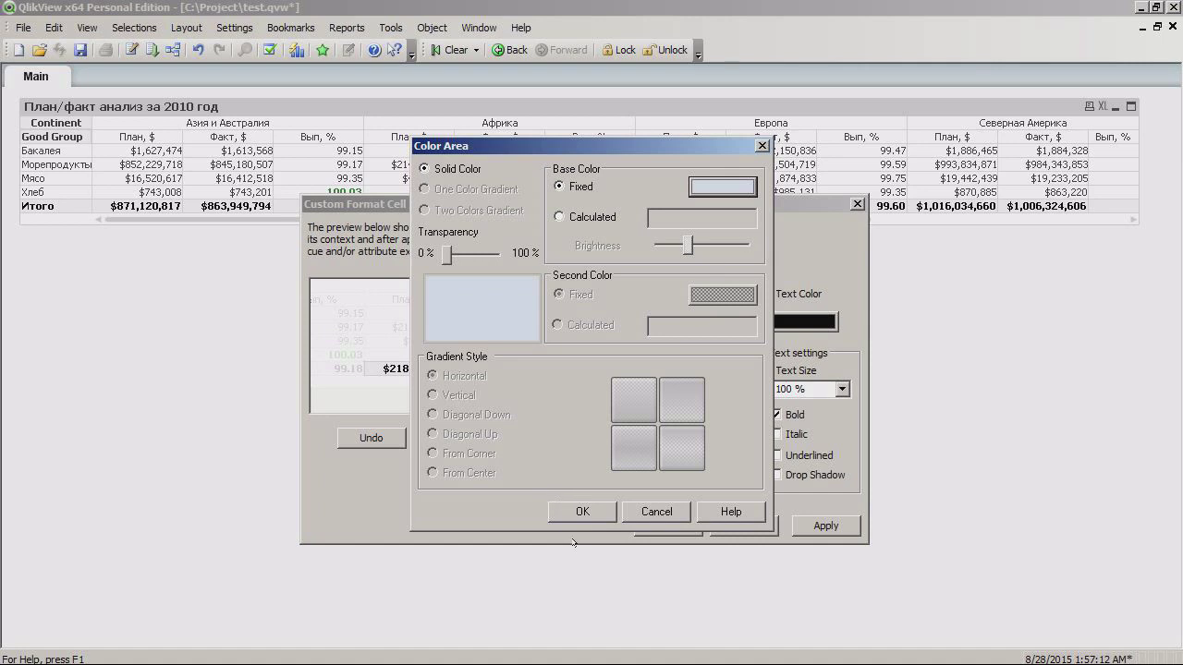
click(582, 511)
Step: Set the text color of the План, $ totals to RGB 36, 64, 98 and apply the cell format
click(791, 320)
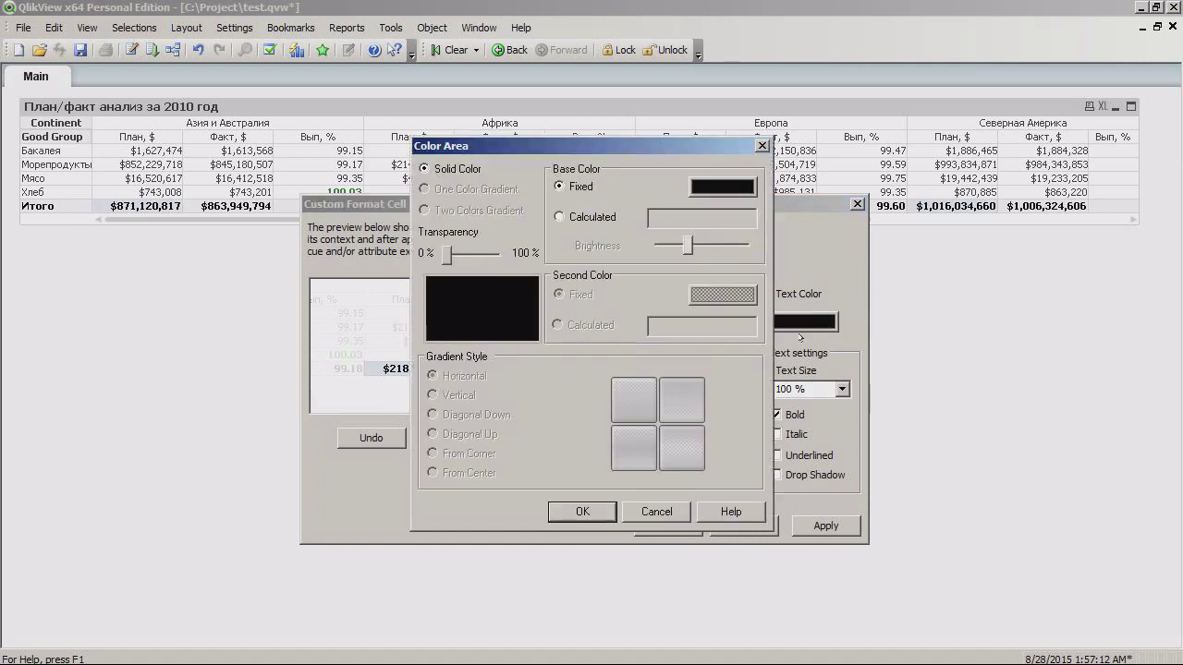
click(723, 185)
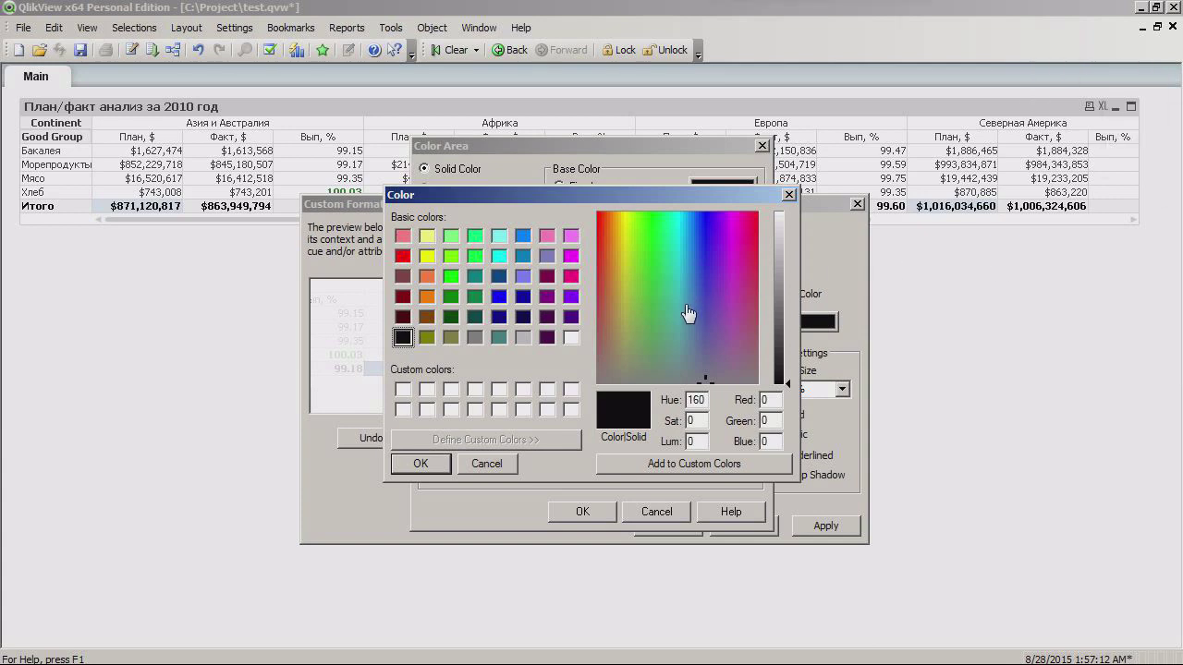
double_click(765, 400)
text(36)
key(Tab)
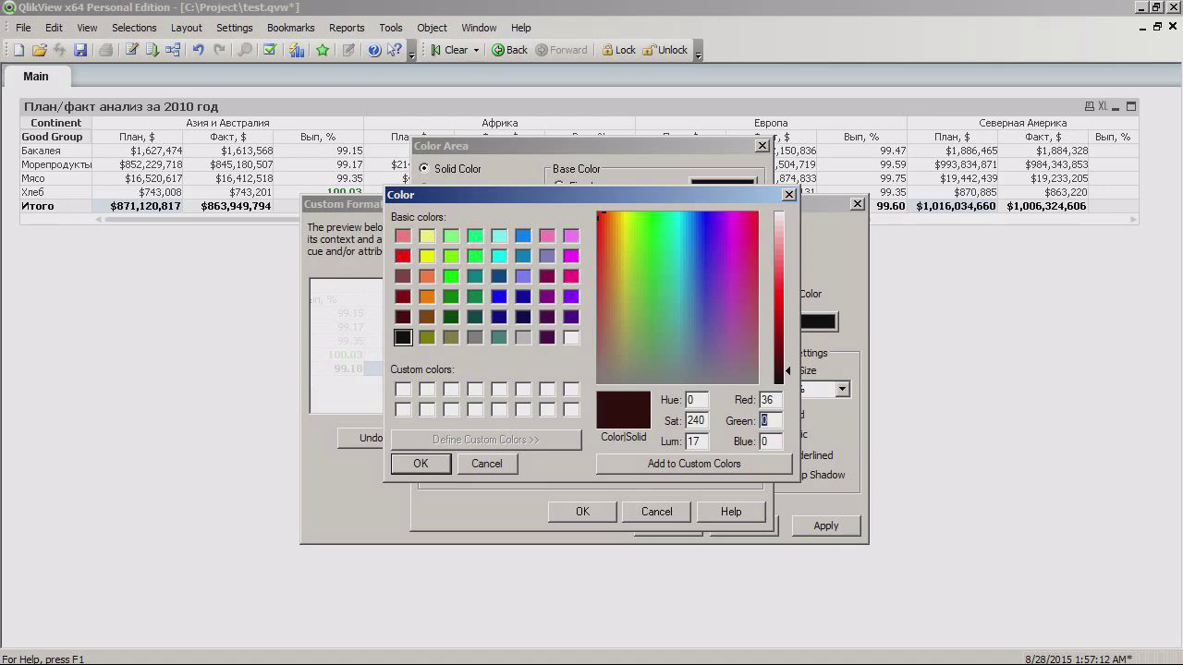
text(64)
key(Tab)
text(98)
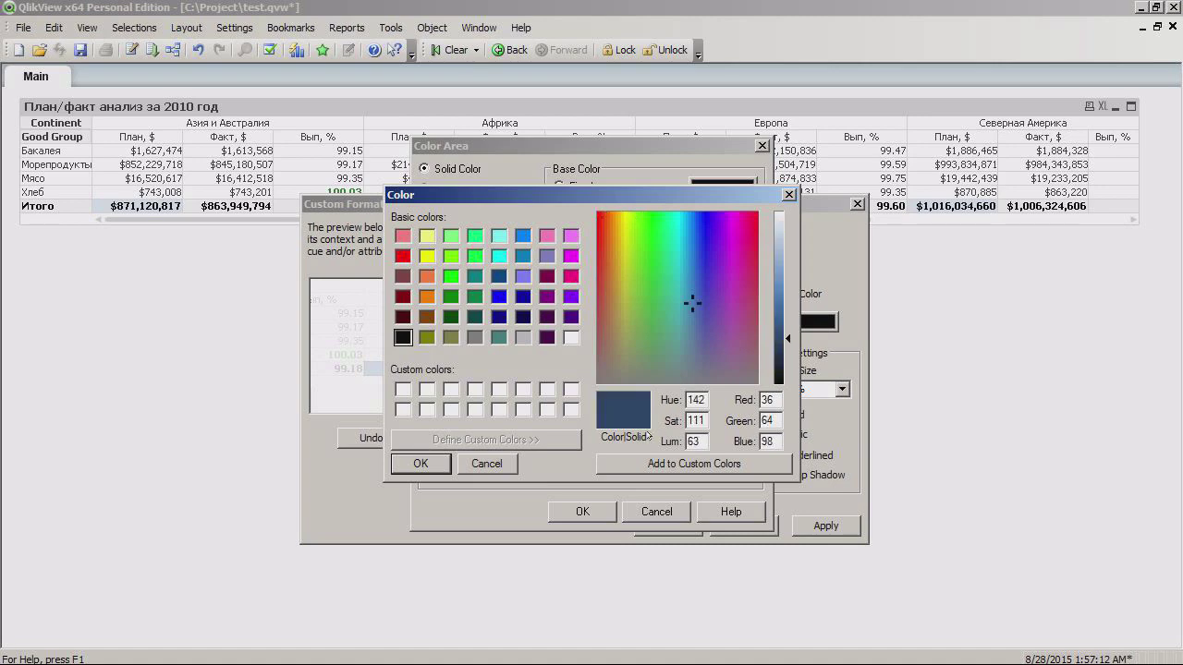
click(420, 463)
click(581, 511)
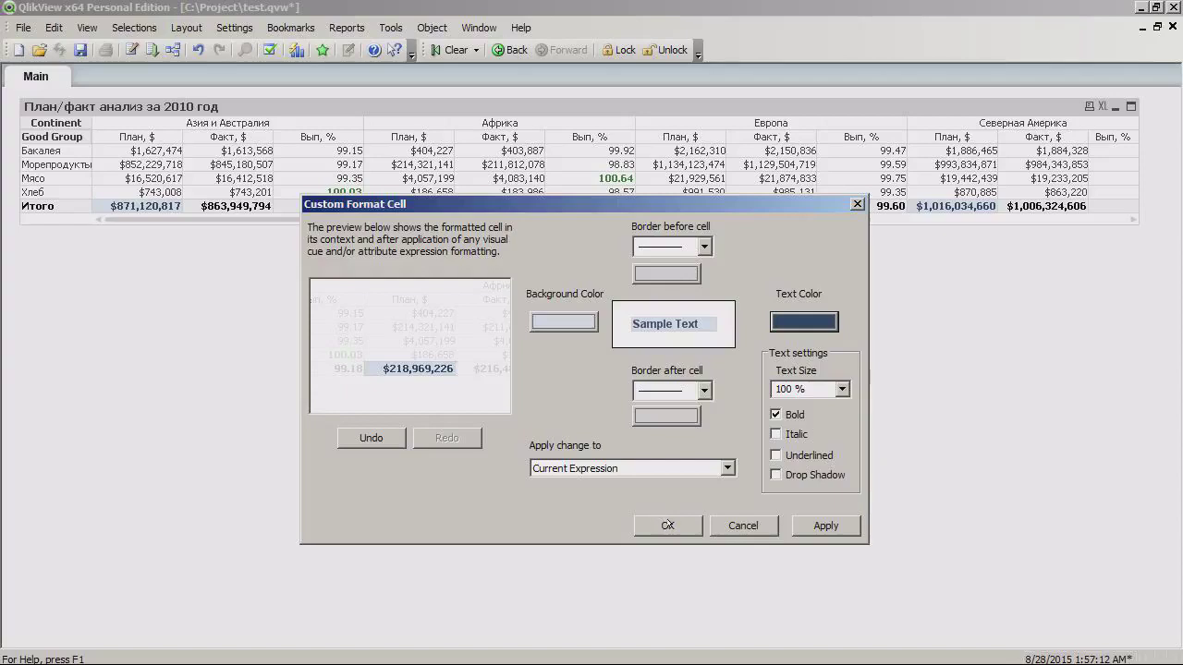
click(667, 525)
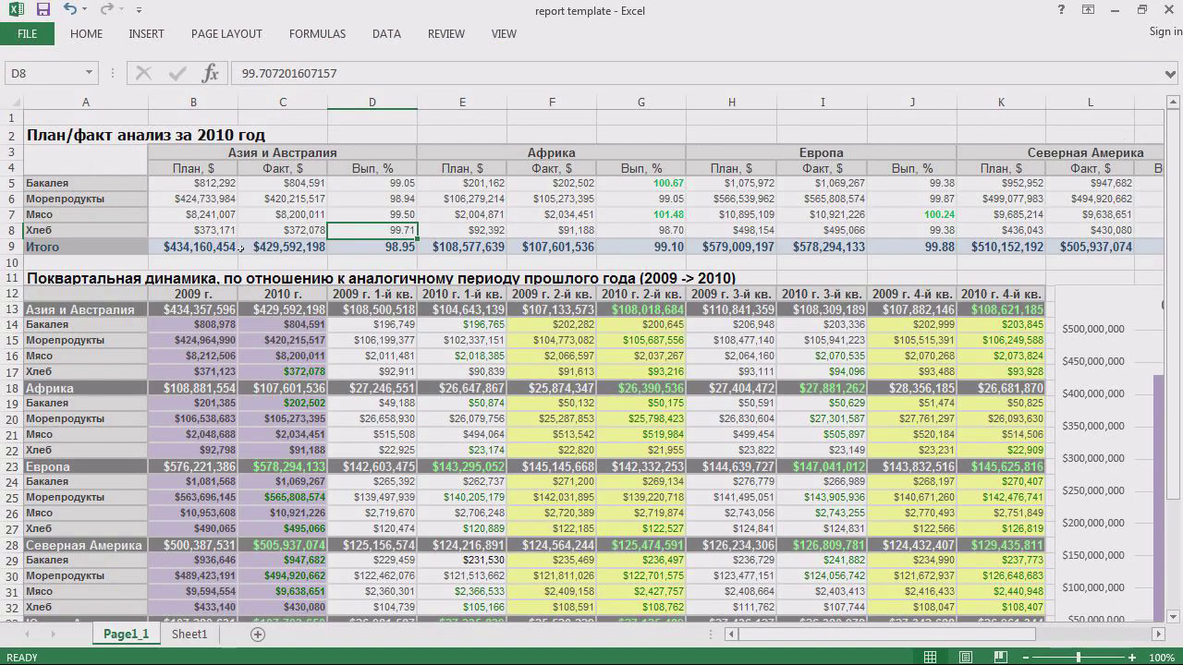
Step: Check the Итого row in the Excel template and give the Факт, $ and Вып, % totals the same background and text colors as План, $
click(393, 244)
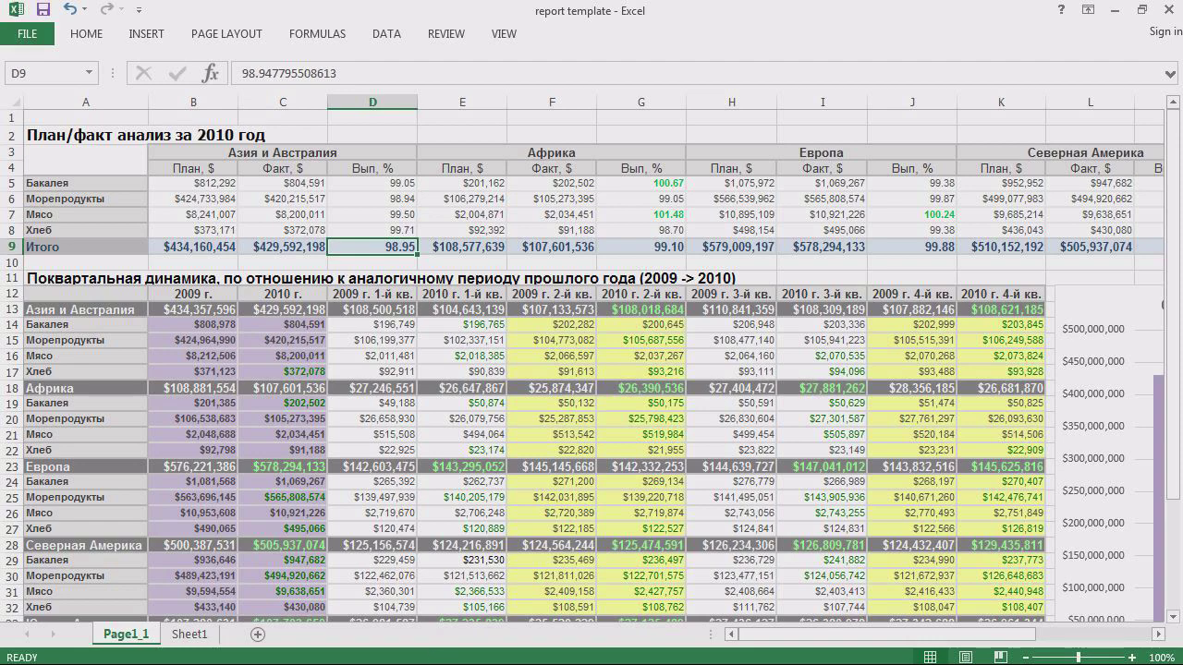
click(467, 649)
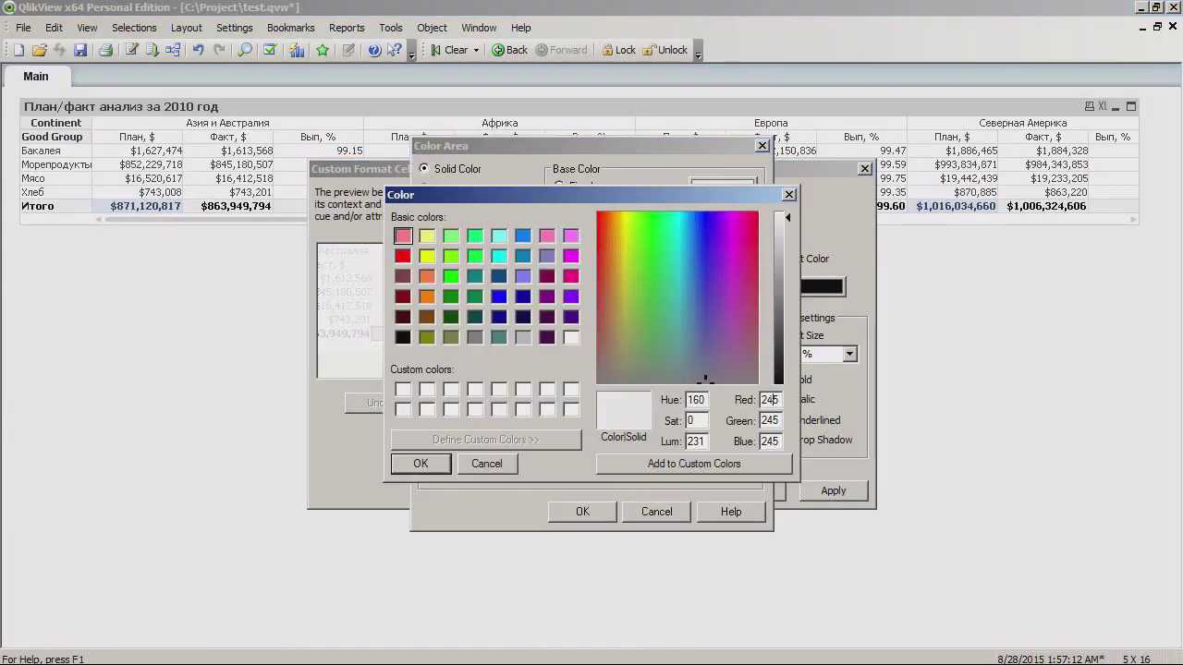
text(242)
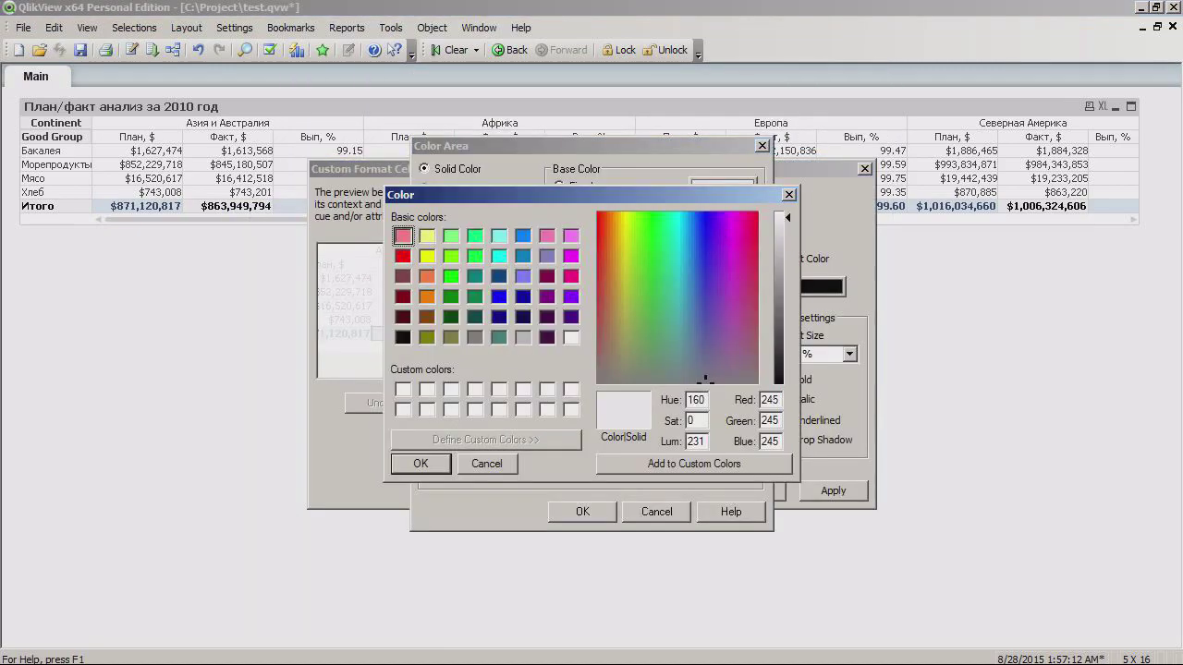
click(732, 462)
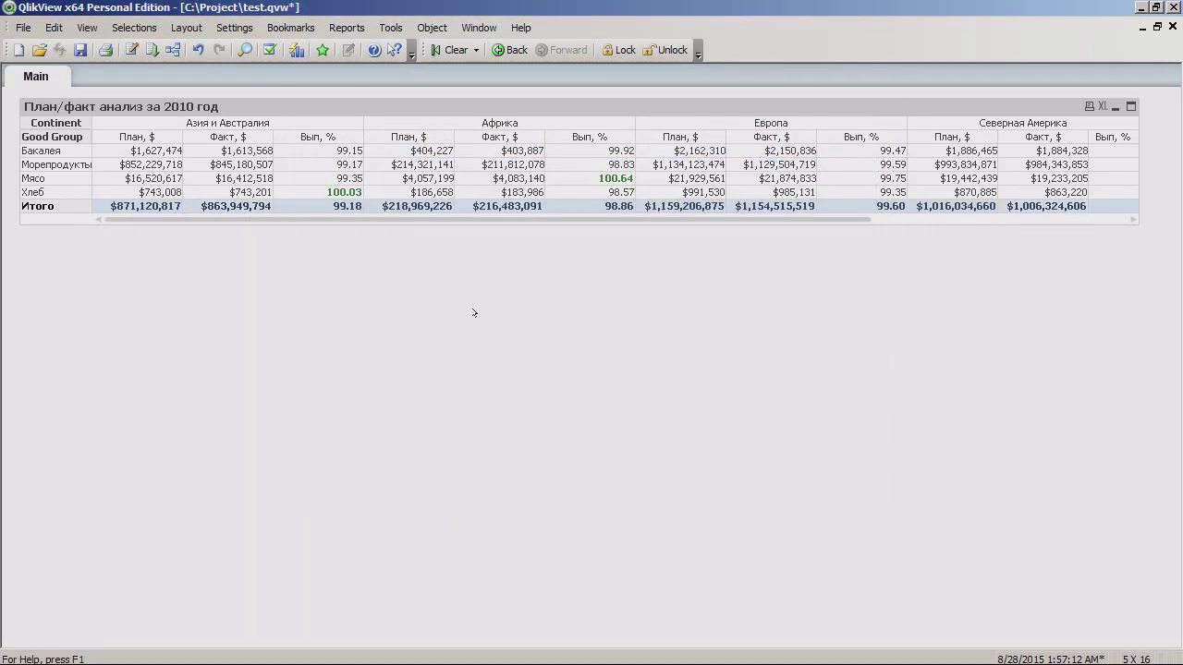
Step: Give the pivot table's row labels and column headers custom gray backgrounds and make the continent names bold
right_click(57, 208)
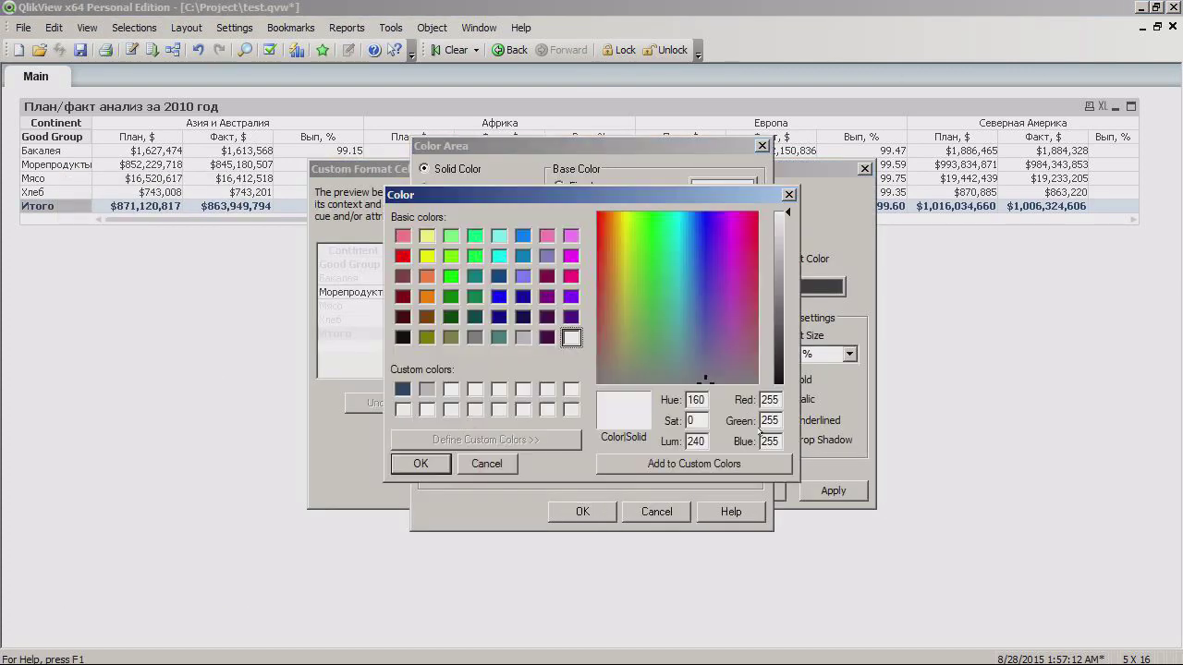
click(571, 337)
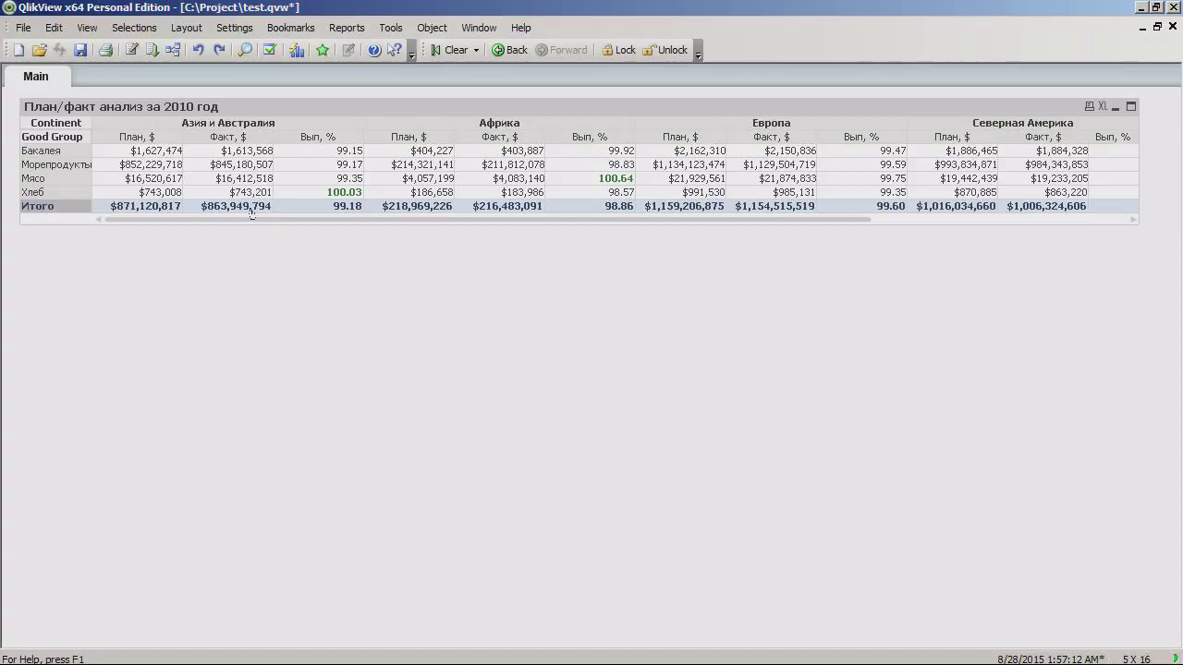
Step: Add a list box for the Good Group field and place it below the pivot table
right_click(262, 333)
mouse_move(323, 388)
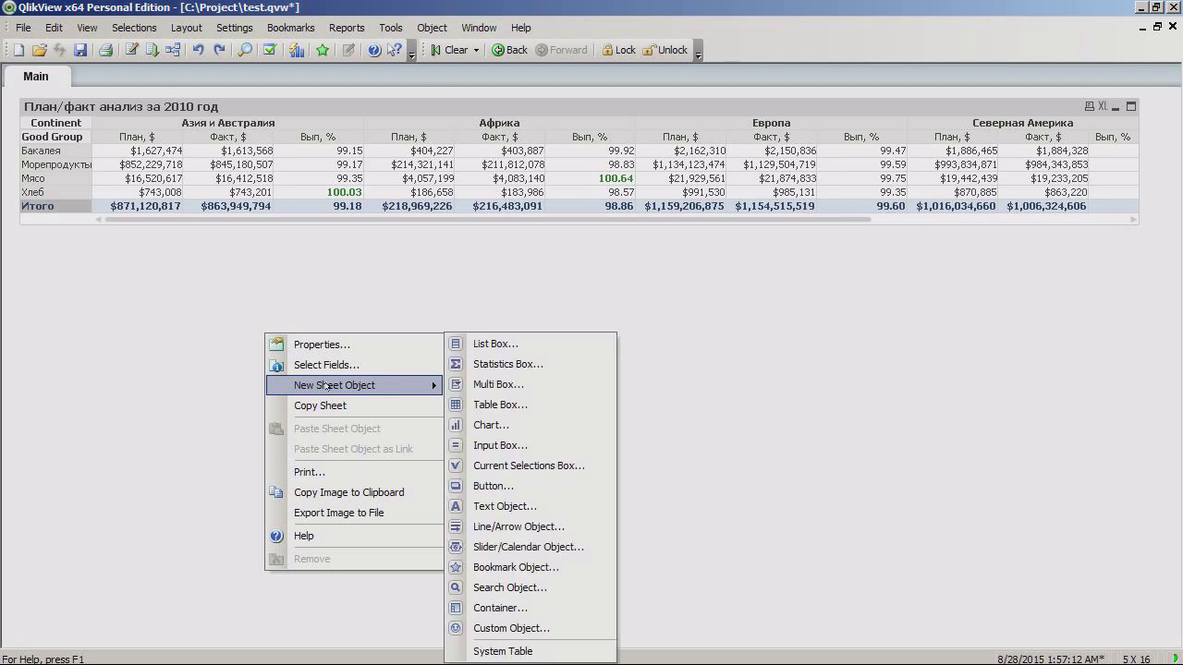
click(523, 347)
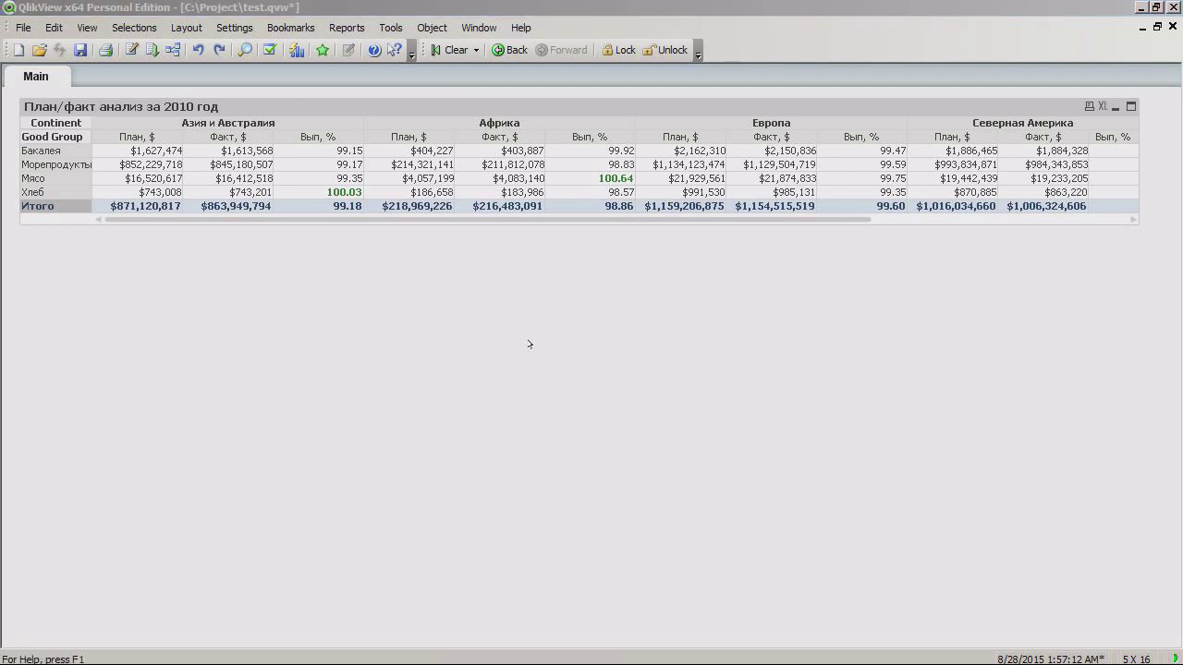
click(451, 214)
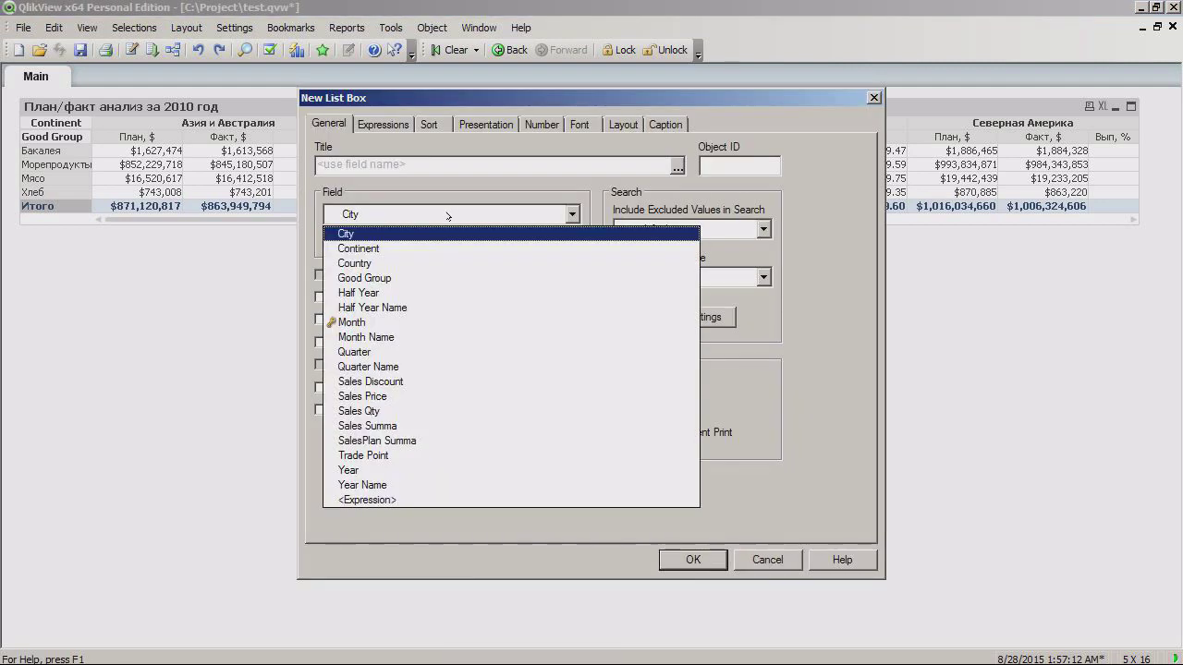
click(435, 279)
click(683, 557)
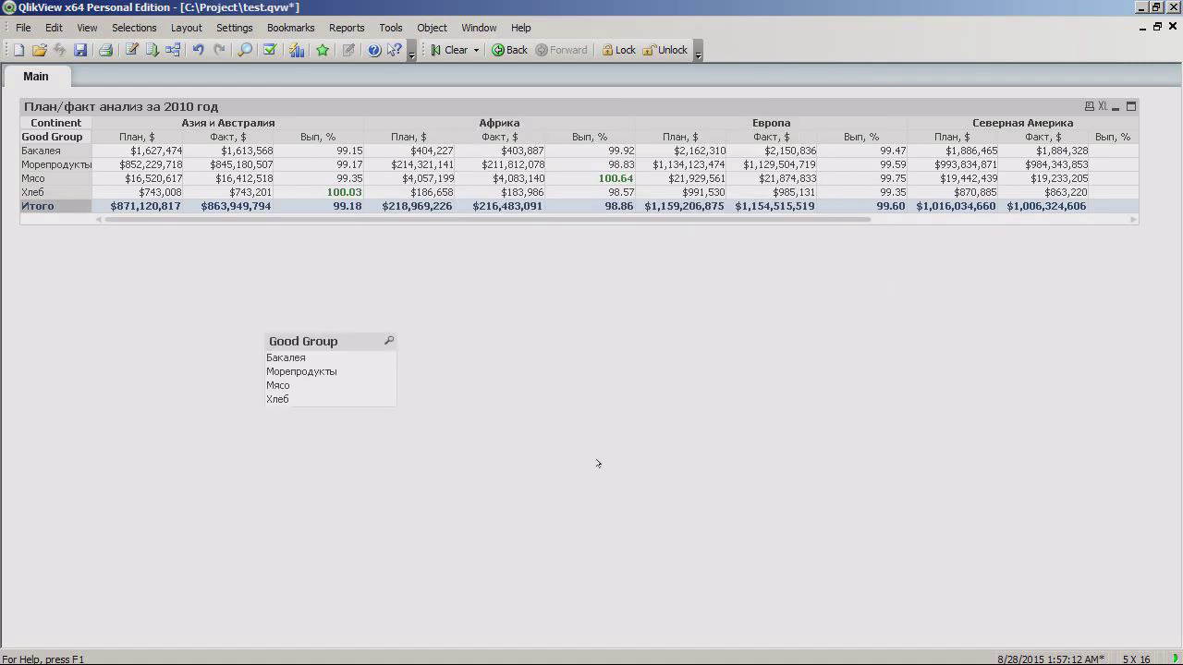
drag(334, 341, 213, 296)
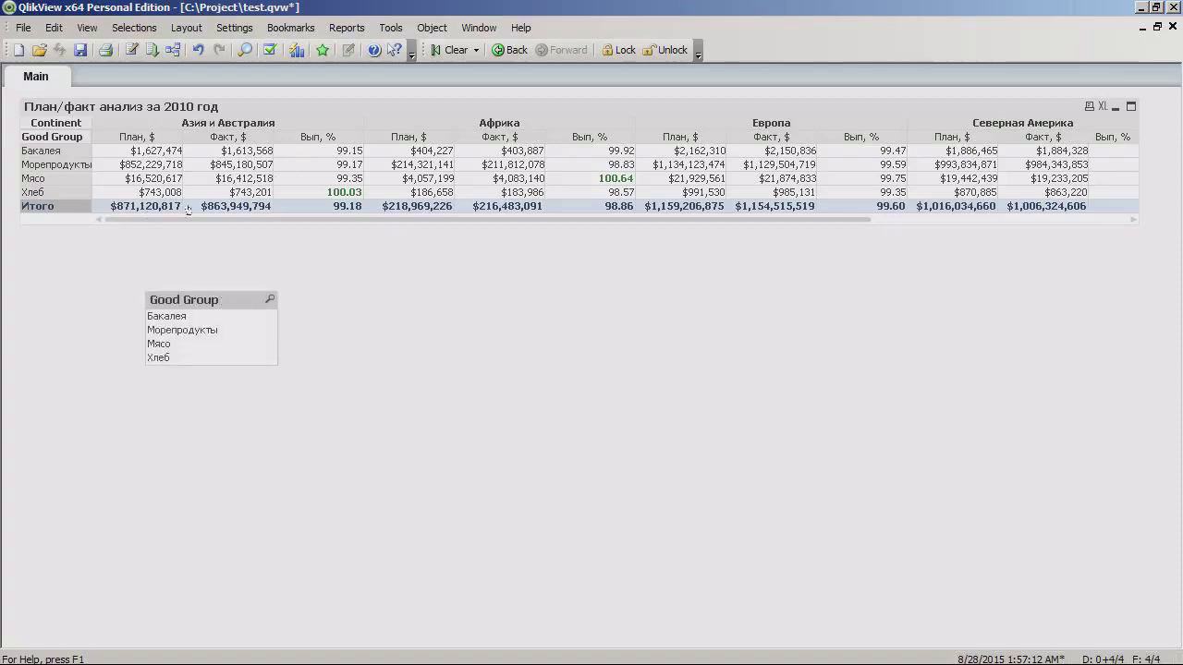
Step: Filter the pivot table by the Good Group values Бакалея and Морепродукты, and by Мясо alone
drag(189, 318, 195, 336)
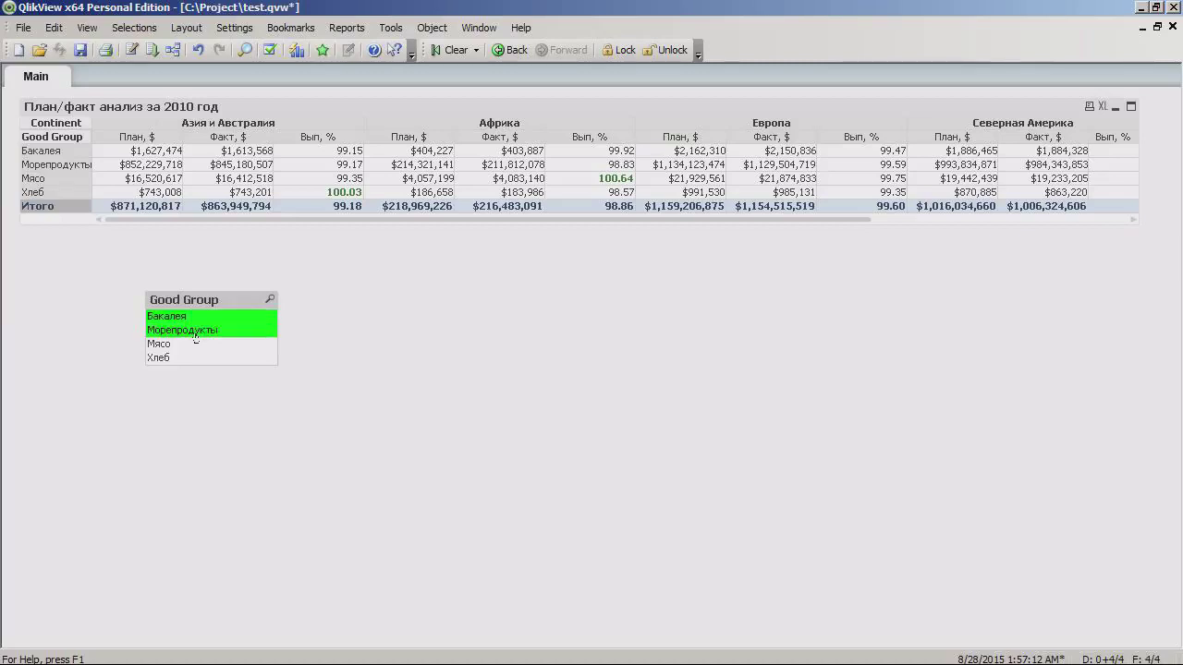
drag(195, 338, 195, 338)
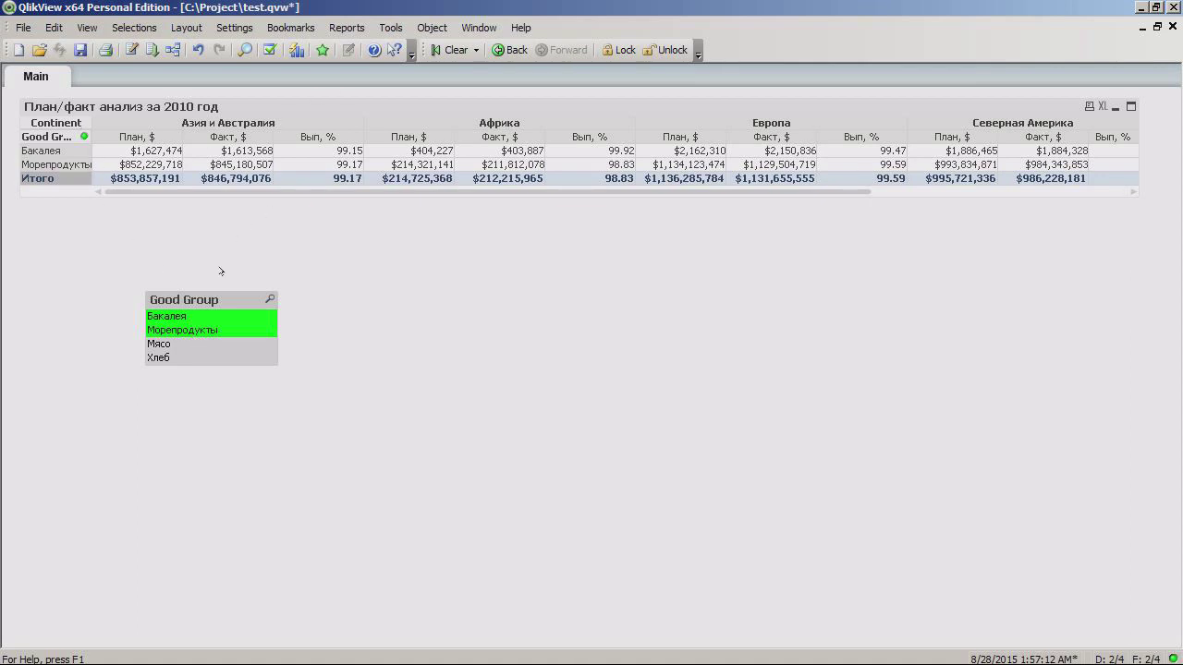
click(191, 345)
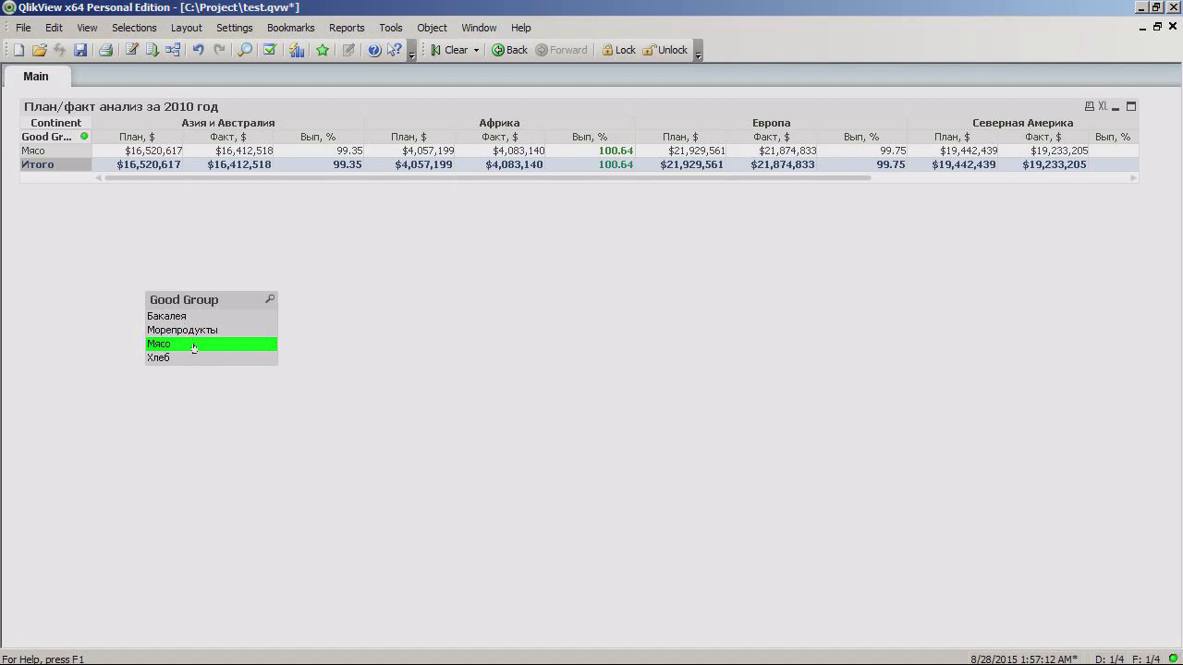
click(189, 344)
Step: Select Морепродукты and Мясо together as the Good Group filter and move the list box slightly higher
mouse_move(60, 164)
mouse_down()
mouse_move(62, 175)
mouse_move(67, 168)
mouse_move(54, 170)
mouse_up()
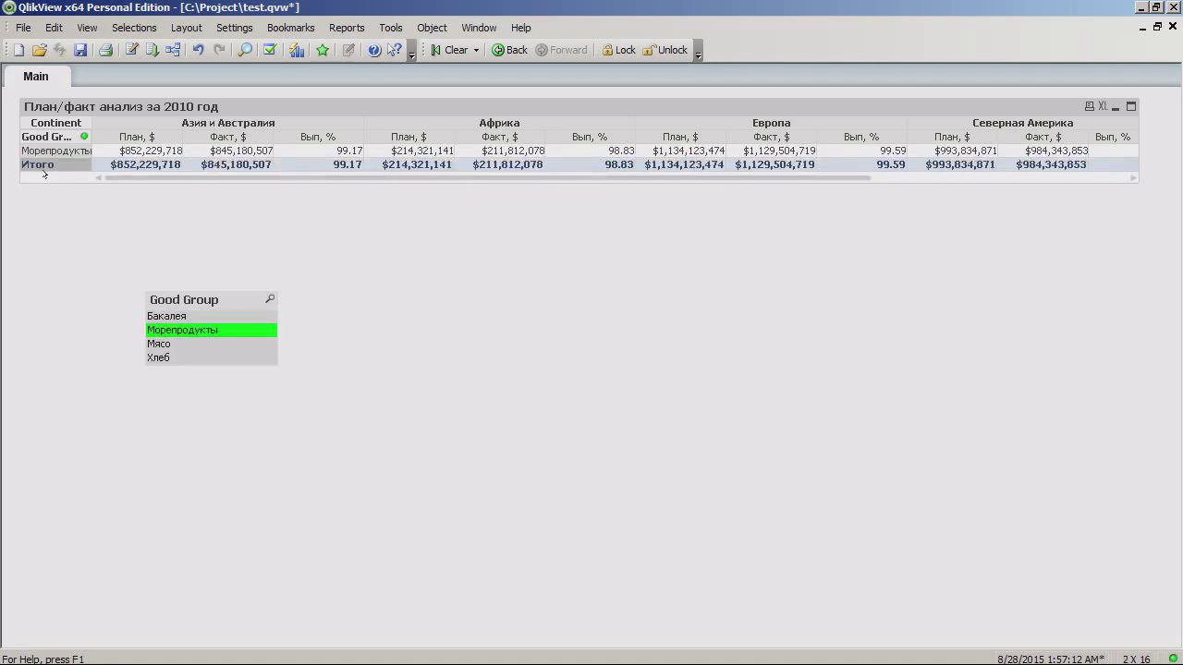
click(53, 152)
click(42, 178)
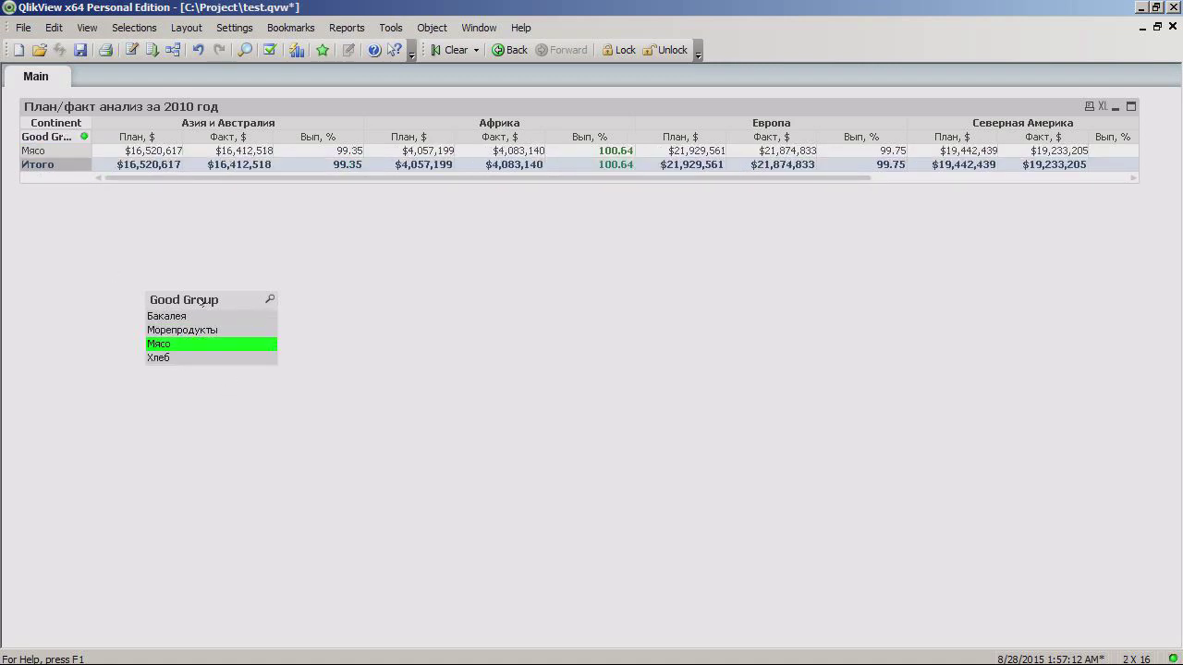
drag(203, 297, 203, 335)
click(189, 335)
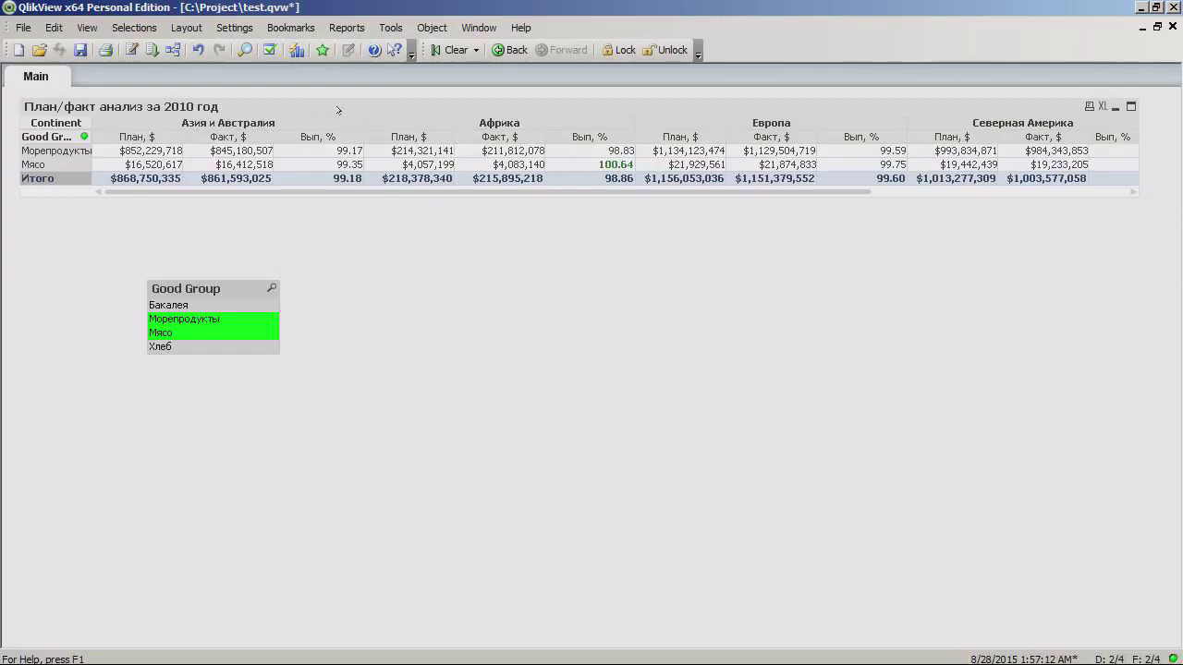
Step: Detach the План/факт анализ pivot table from the document's selections
click(321, 111)
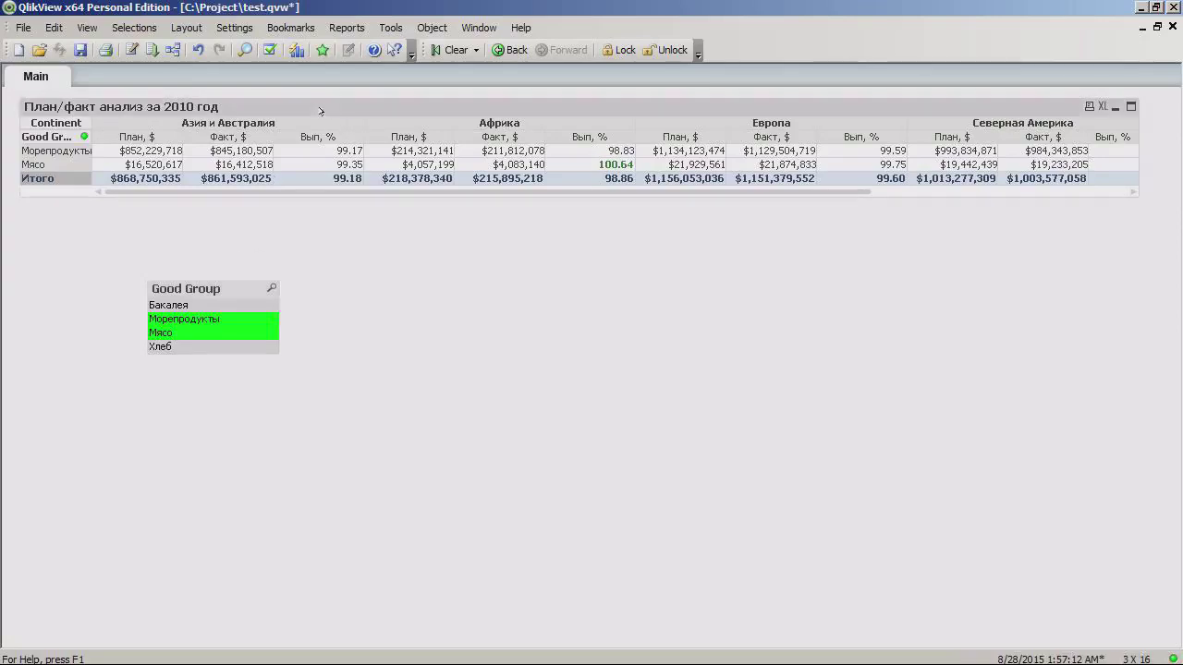
right_click(336, 108)
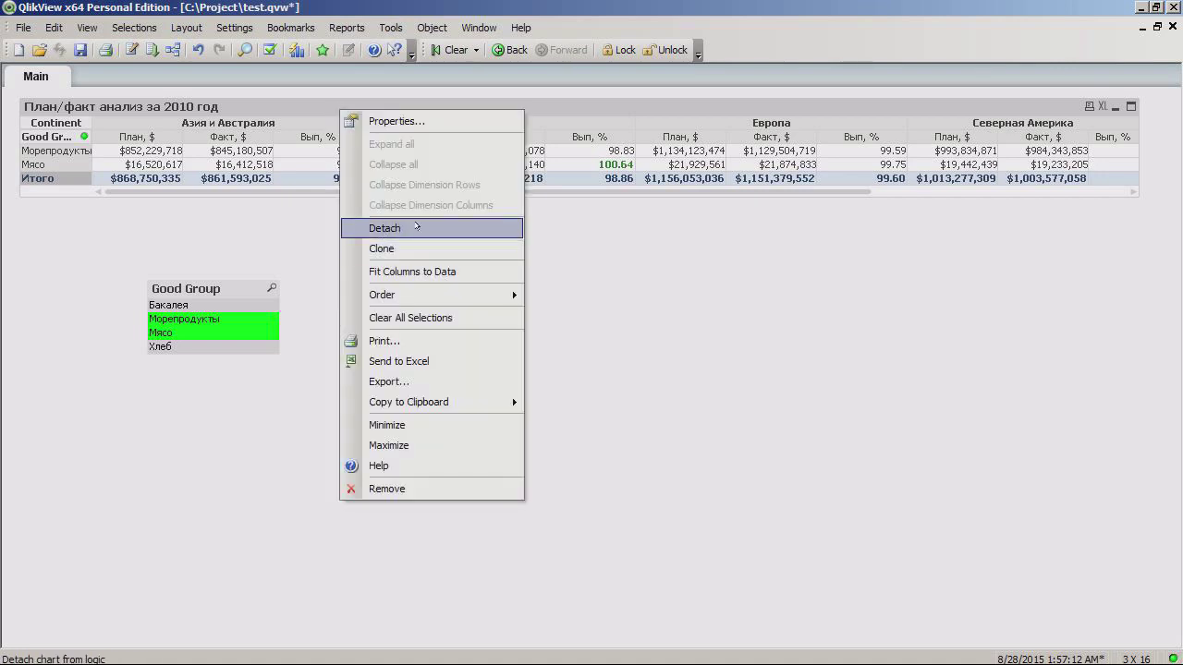
click(416, 227)
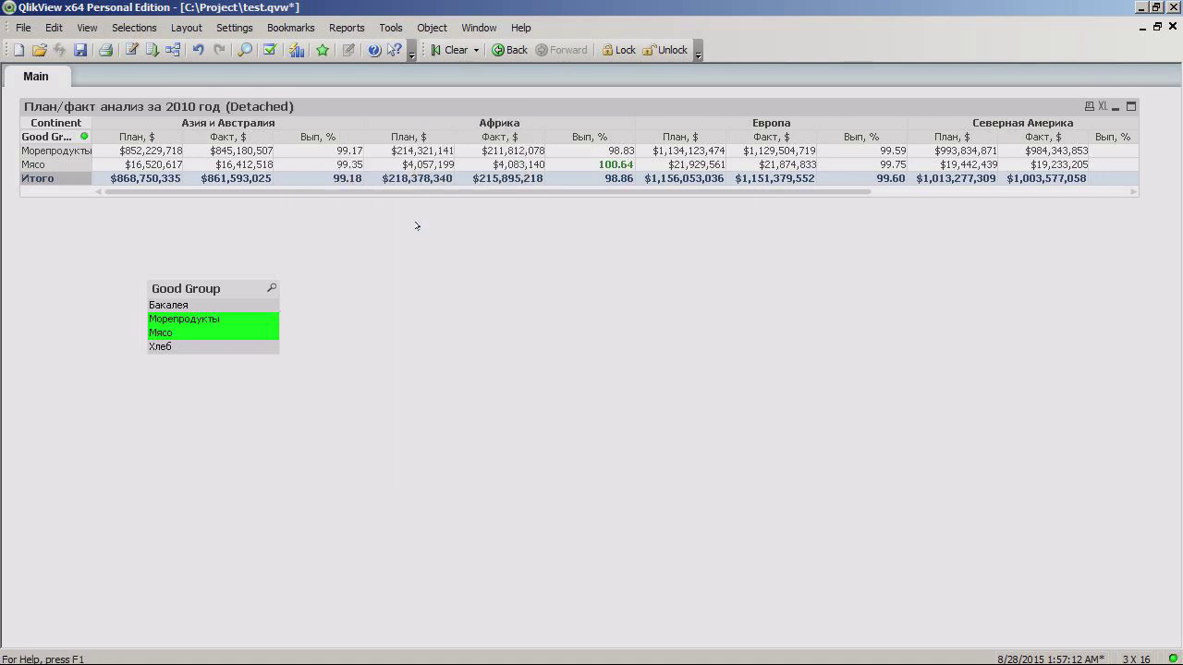
Step: Try other Good Group selections such as Хлеб against the detached table, finishing with Морепродукты and Мясо selected
click(210, 347)
click(221, 320)
click(212, 335)
click(222, 345)
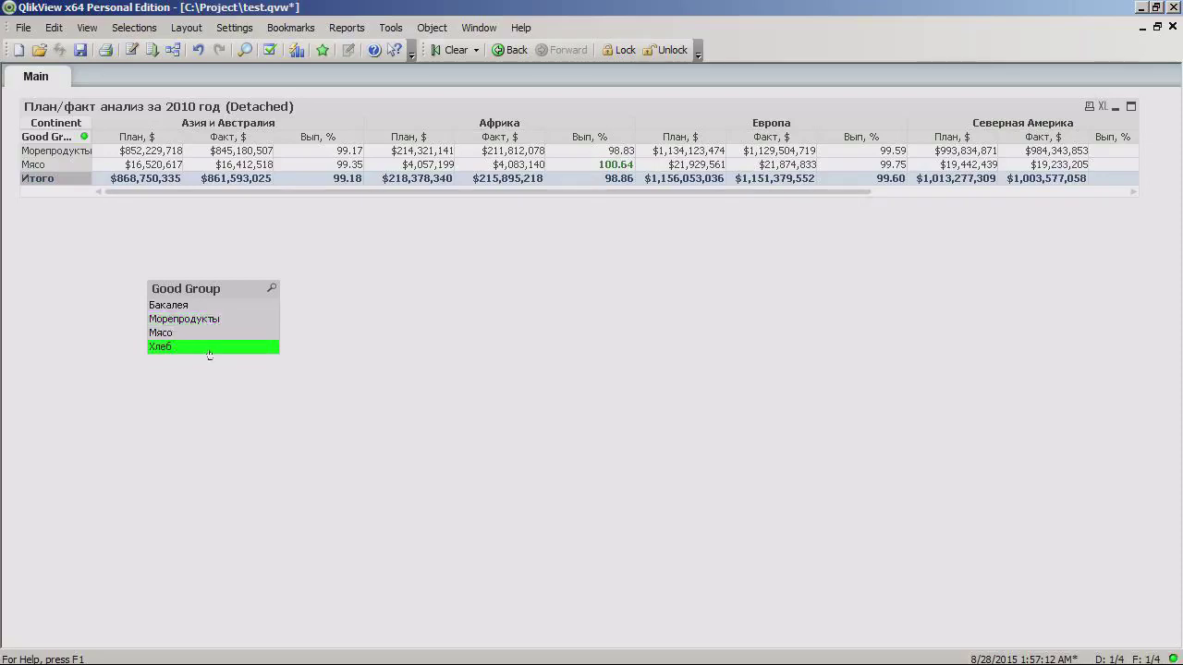
click(233, 320)
ctrl+click(173, 337)
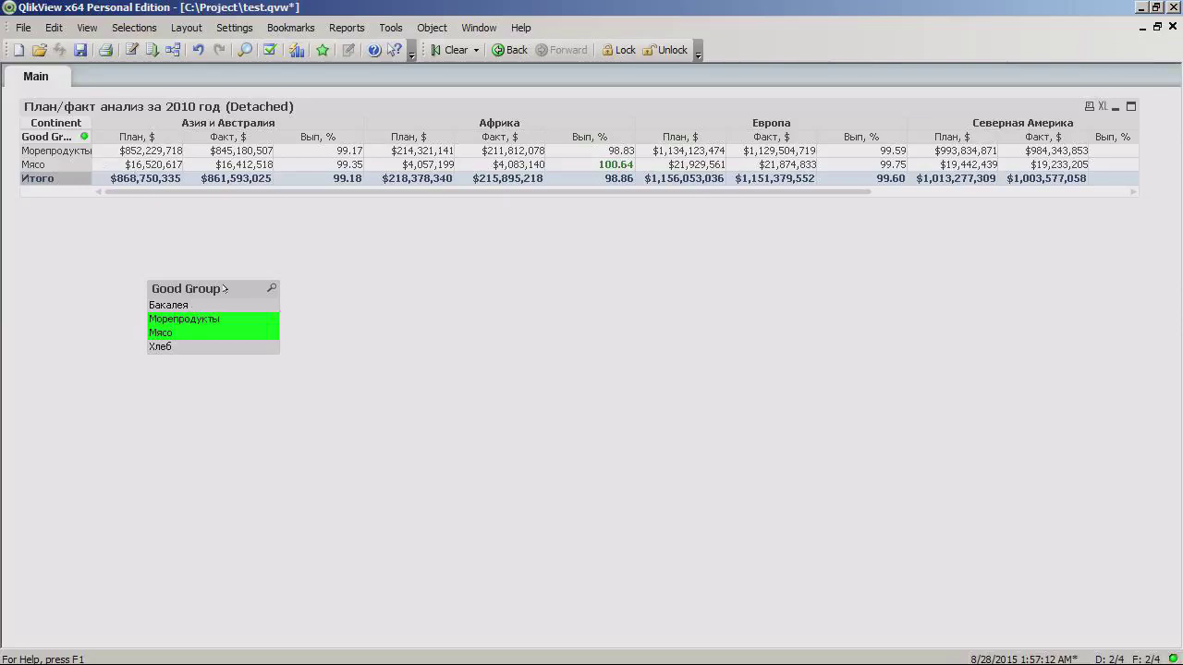
Step: Delete the Good Group list box and reattach the pivot table to the selections
key(Delete)
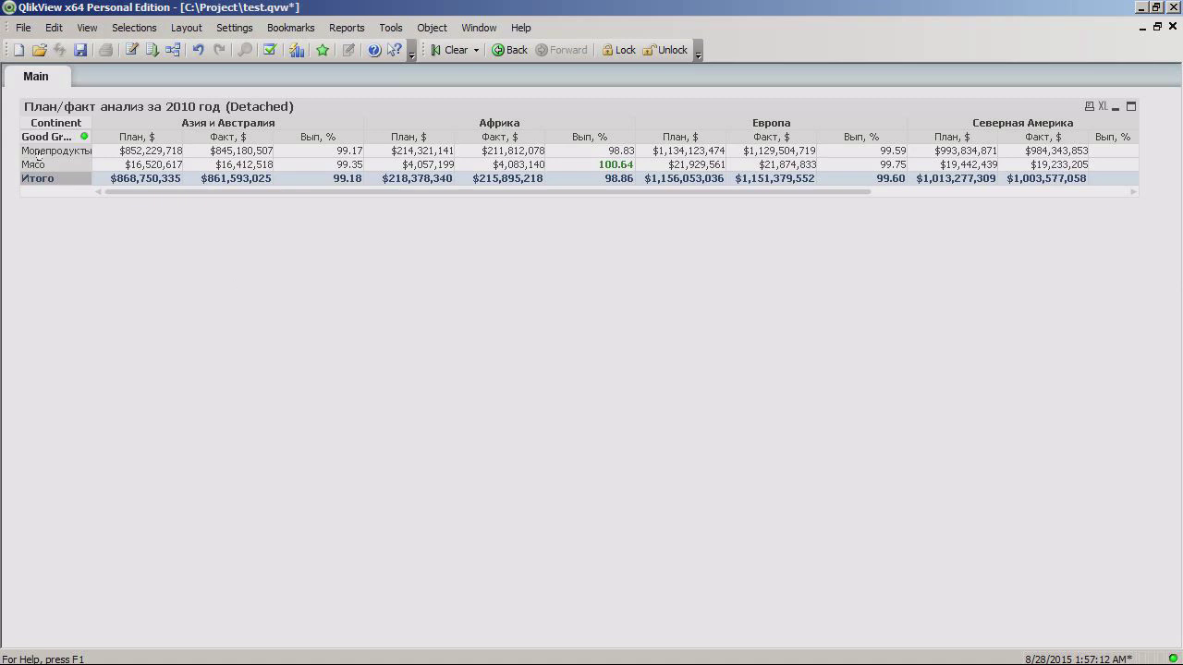
right_click(220, 178)
click(254, 226)
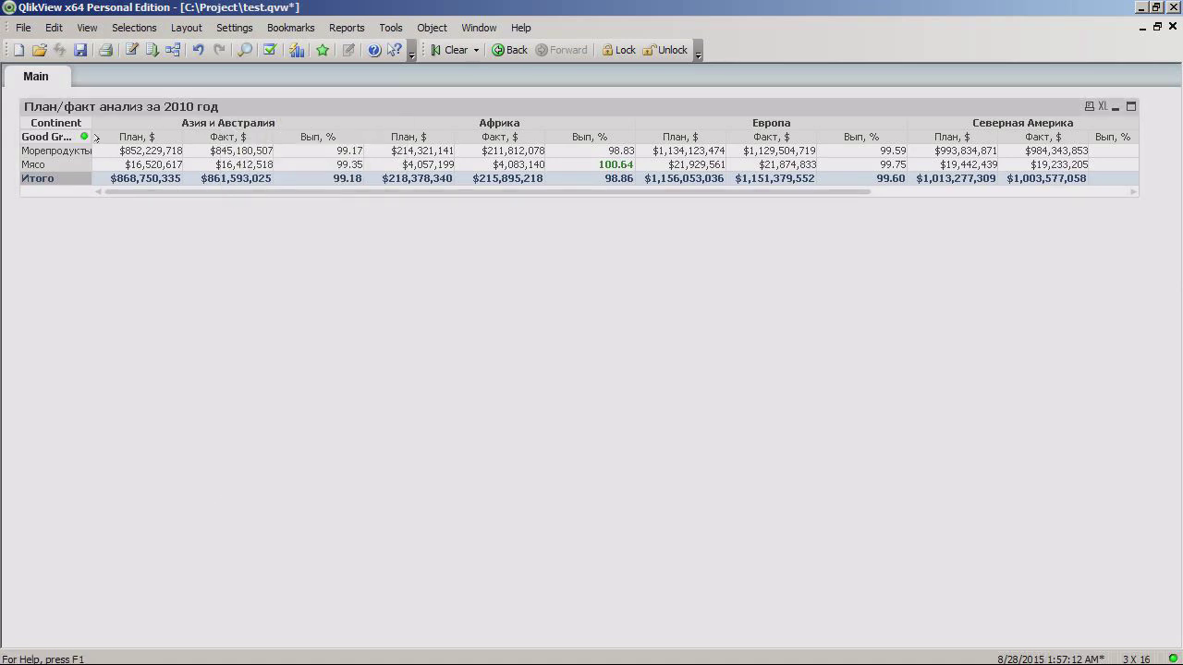
Step: Clear the Good Group selection from the pivot table's dimension header
right_click(69, 137)
click(124, 389)
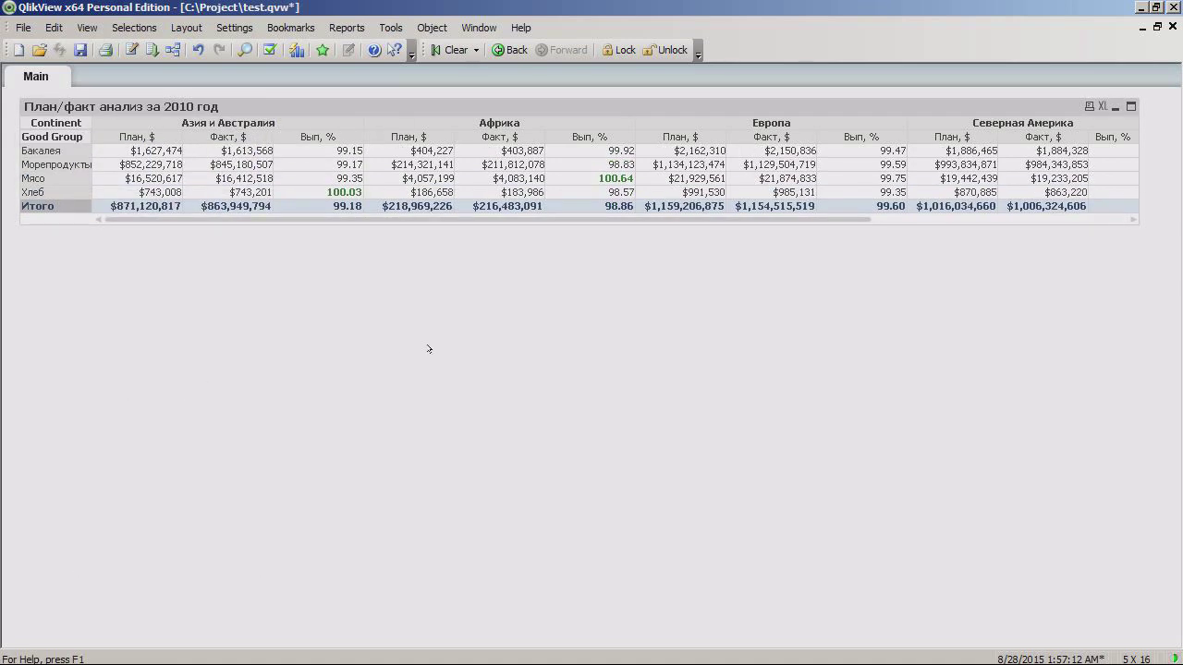
click(396, 335)
Step: Add a list box for the Year Name field in the empty area below the pivot table
right_click(468, 320)
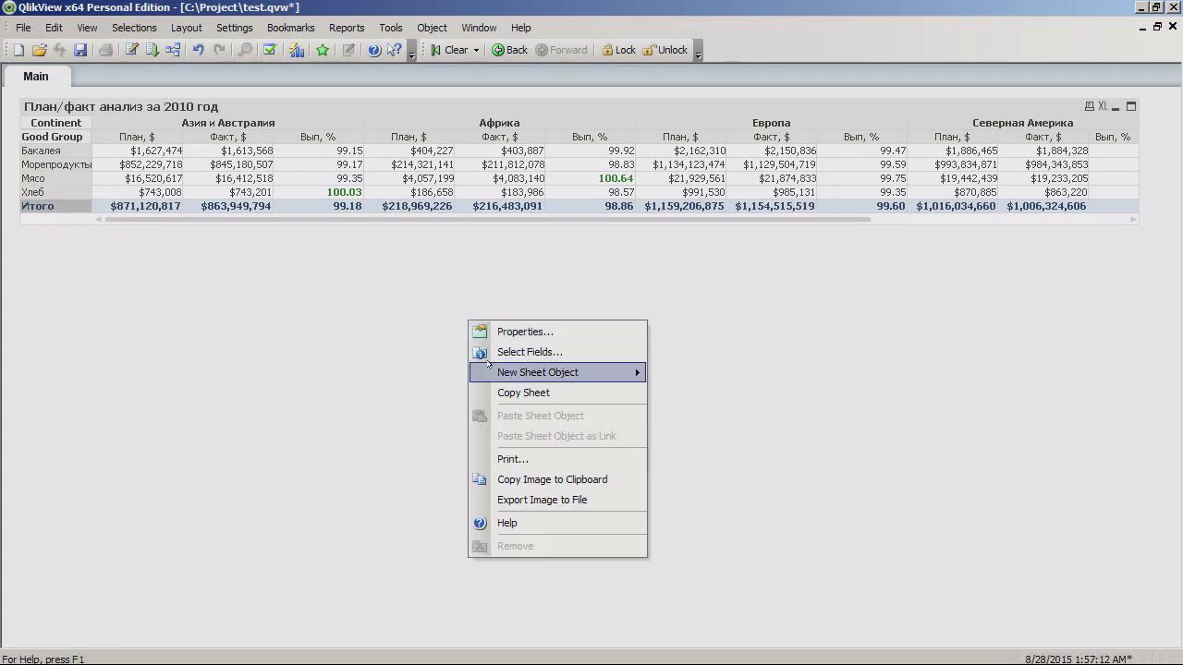
mouse_move(586, 372)
click(698, 347)
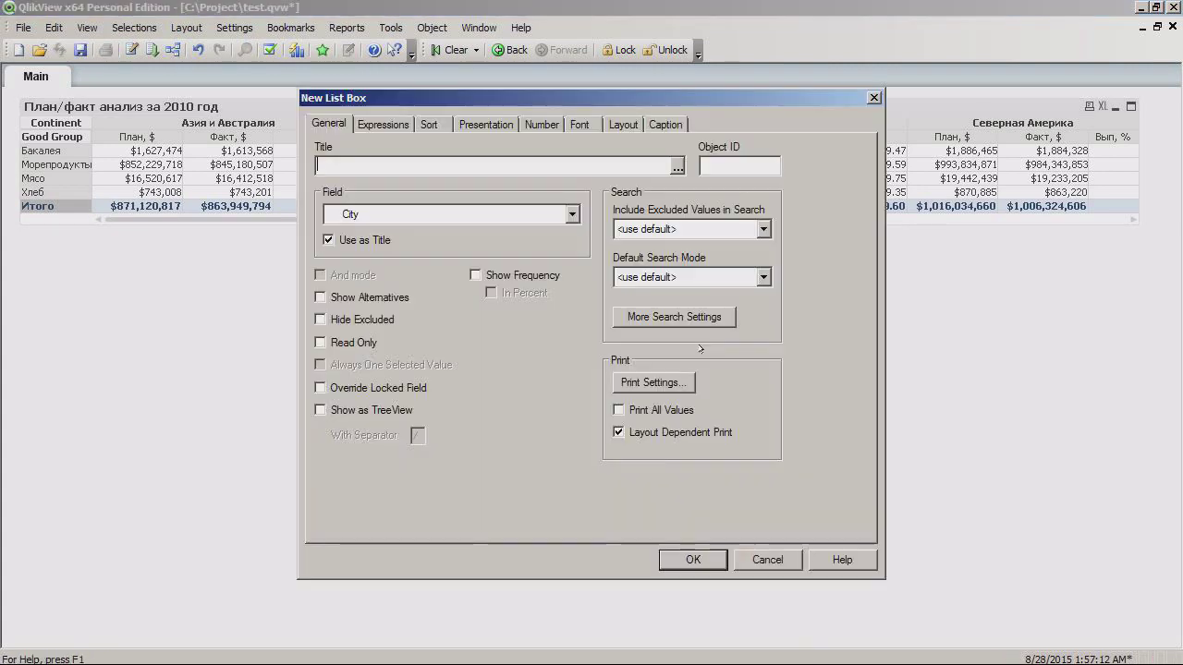
click(409, 214)
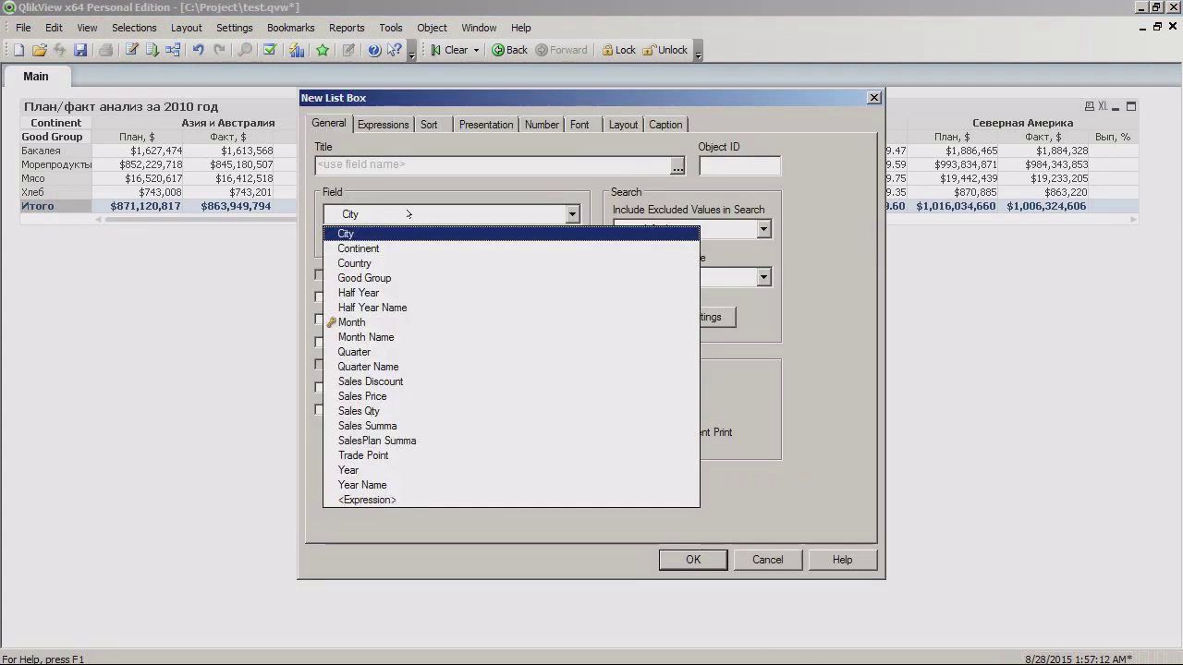
click(409, 471)
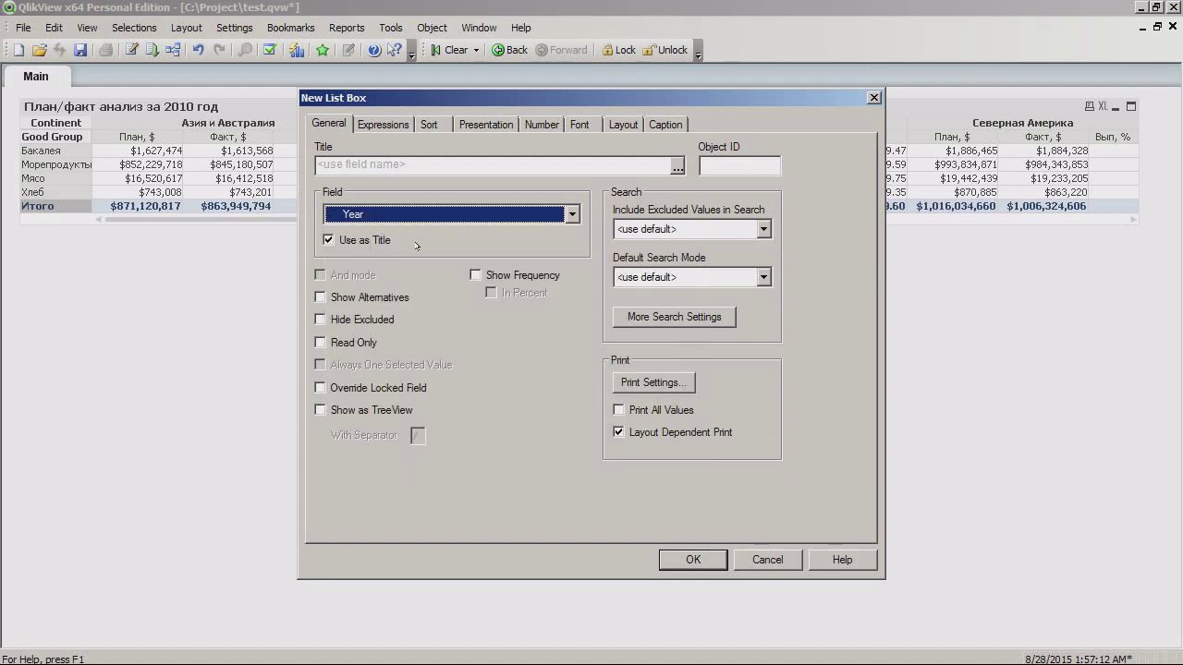
click(416, 214)
click(415, 486)
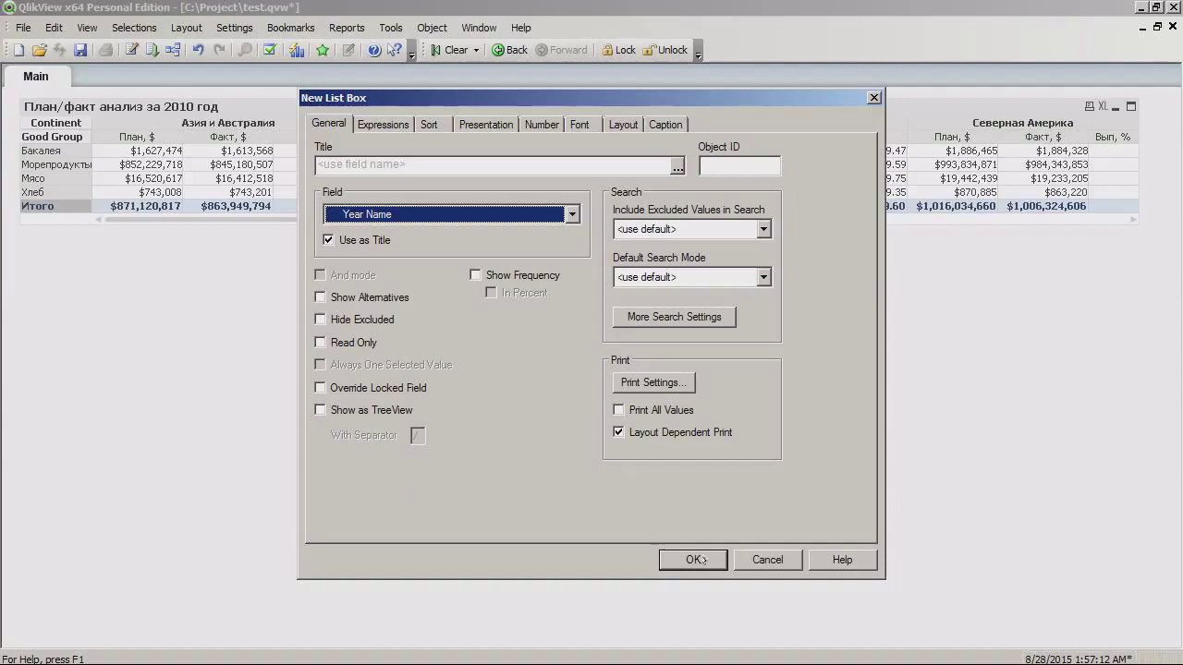
click(695, 560)
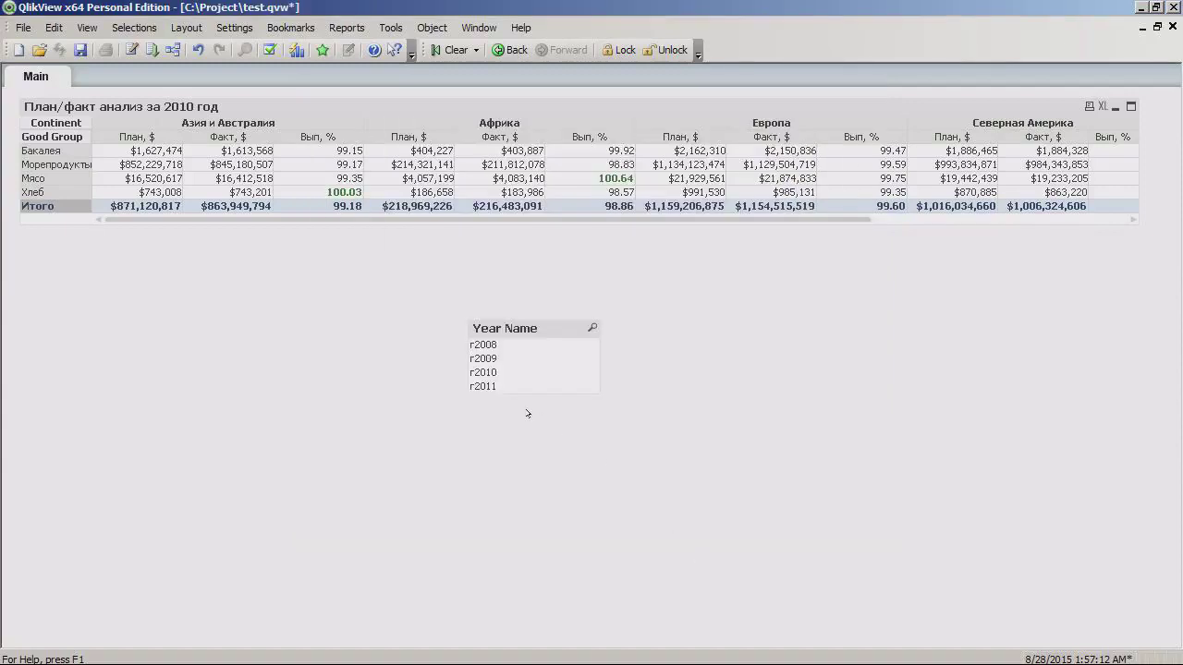
Step: Filter the data to the 2010 value of Year Name and detach the pivot table from the selections
click(485, 374)
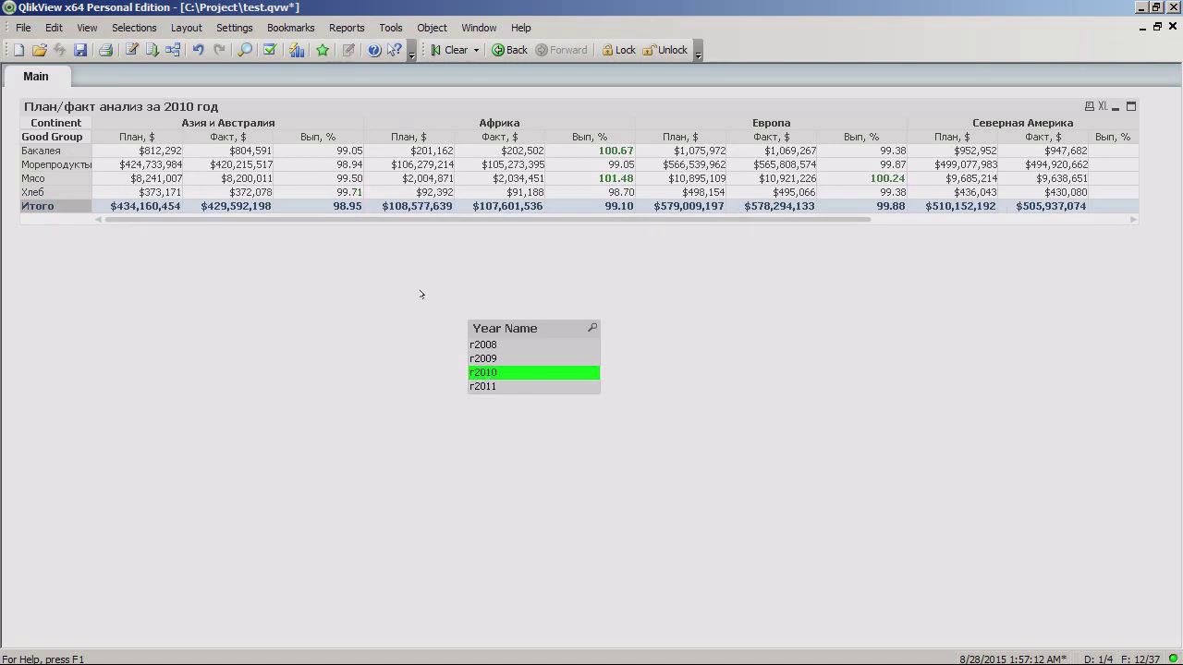
click(356, 108)
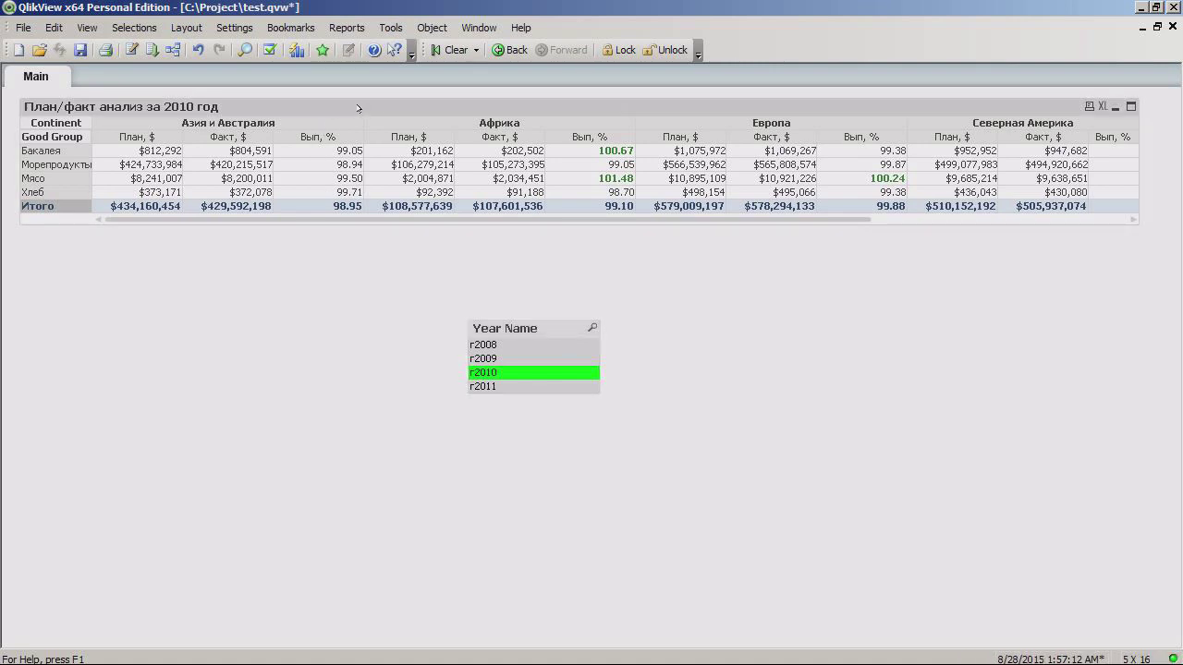
right_click(358, 110)
click(397, 228)
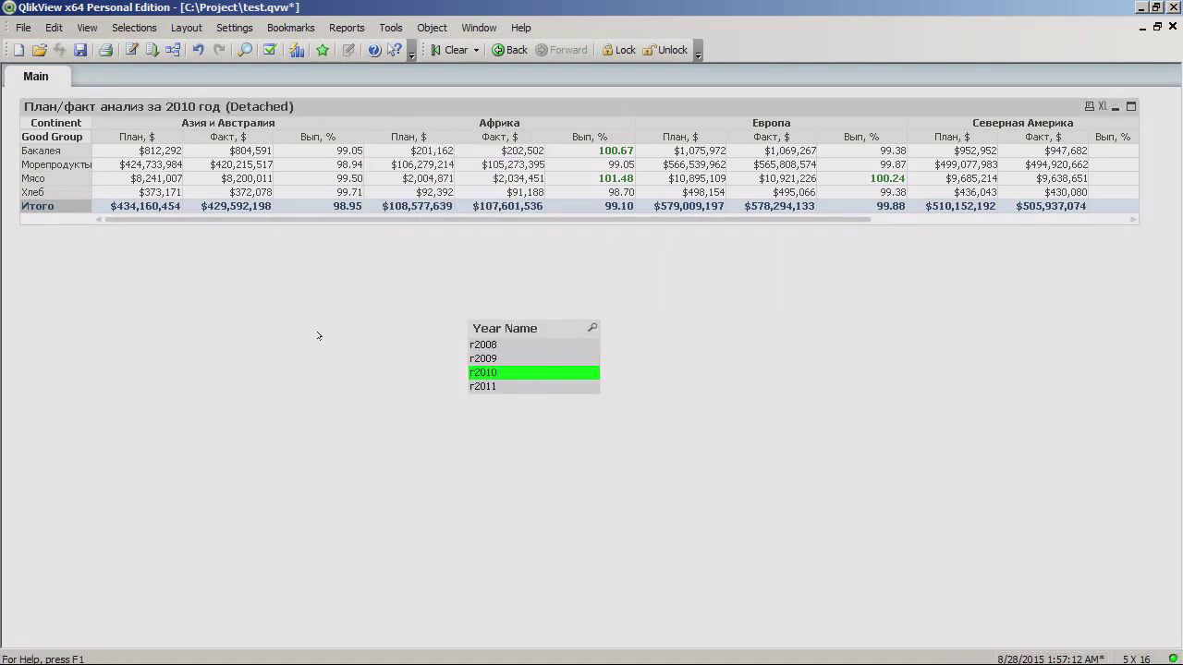
Step: Clear the Year Name selection and delete the Year Name list box from the sheet
click(519, 331)
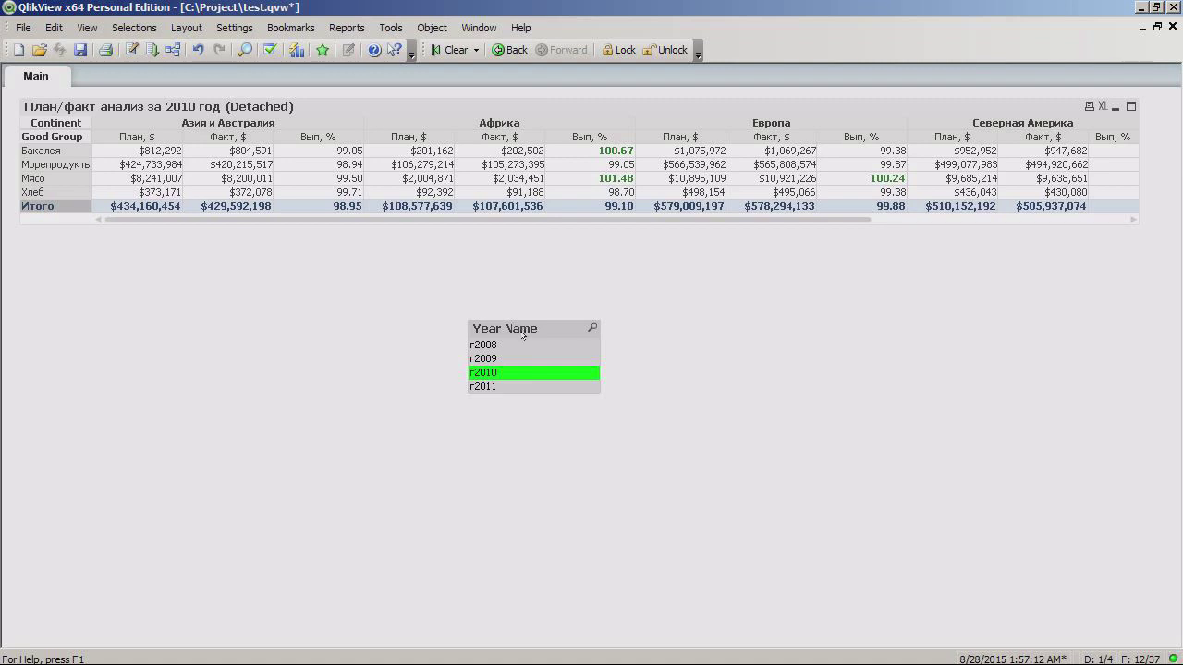
right_click(522, 359)
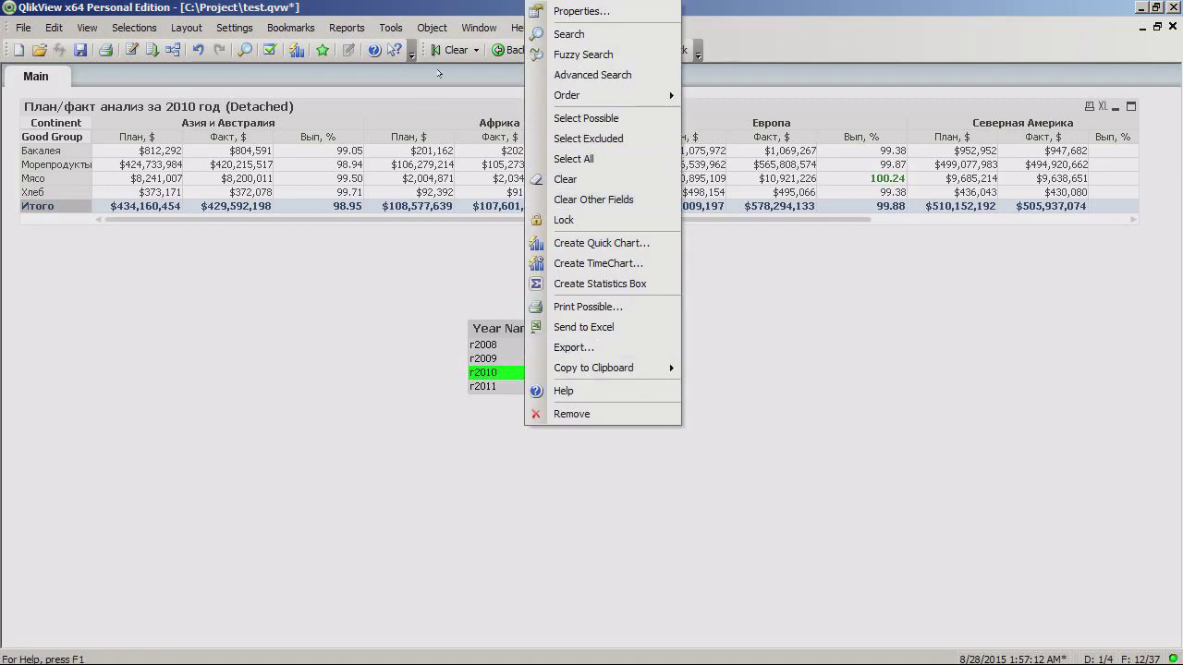
right_click(495, 336)
right_click(504, 327)
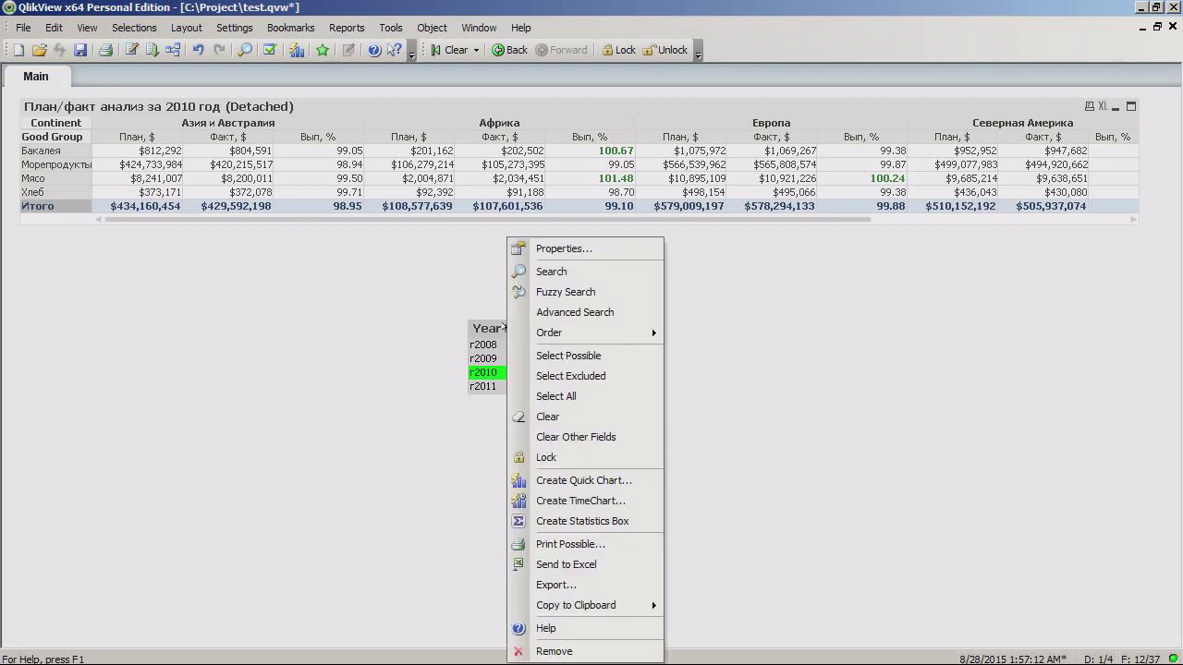
click(586, 397)
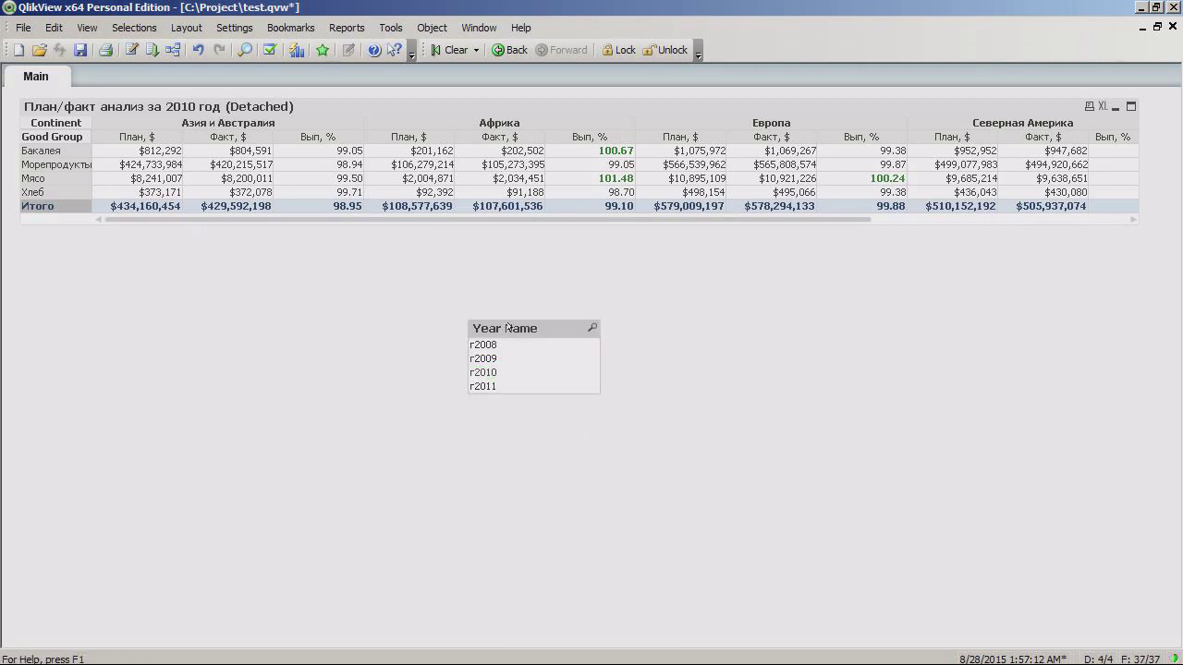
key(Delete)
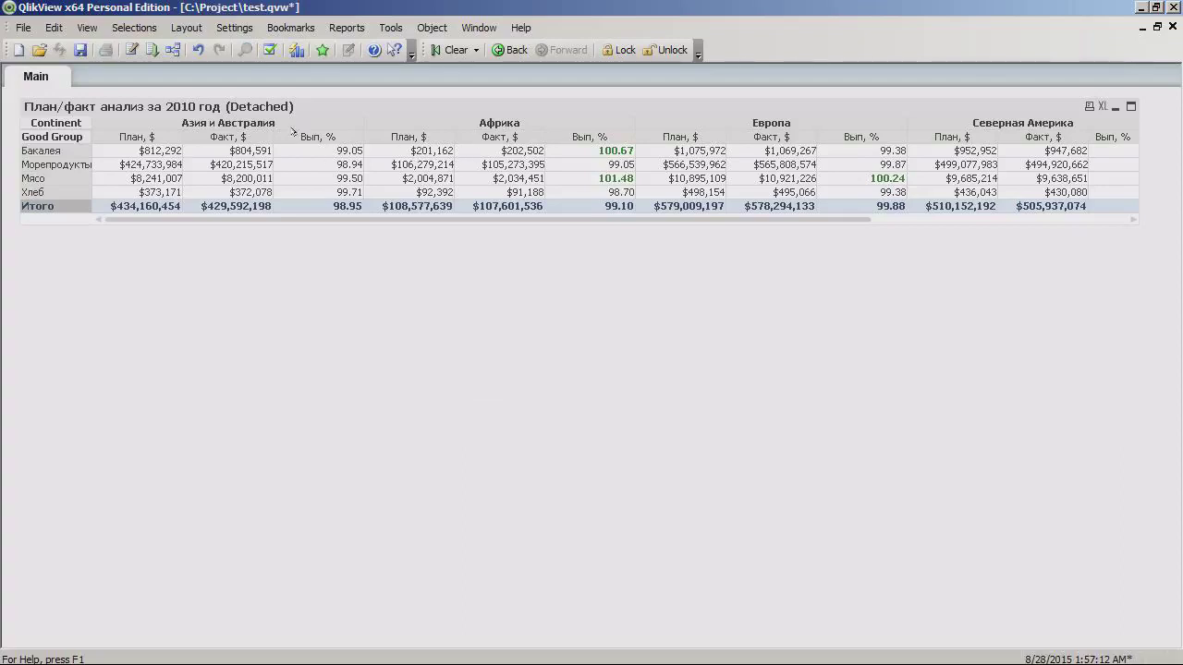
Step: Widen the detached pivot table on both sides to nearly the full width of the sheet
click(338, 107)
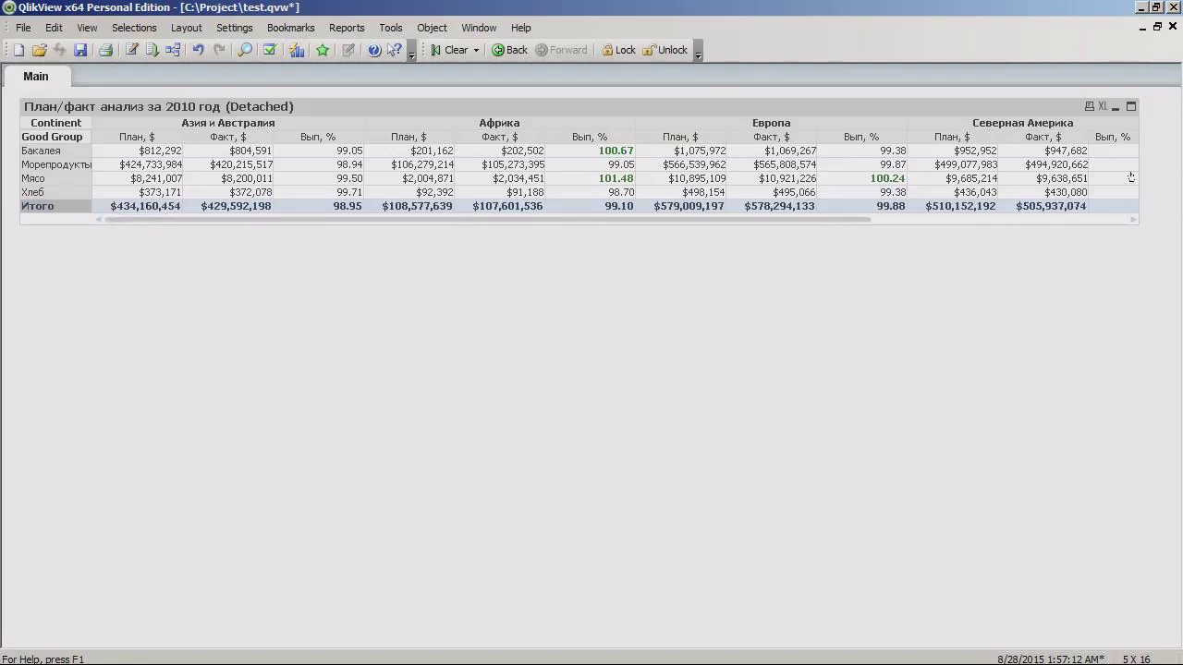
drag(1132, 163, 1161, 157)
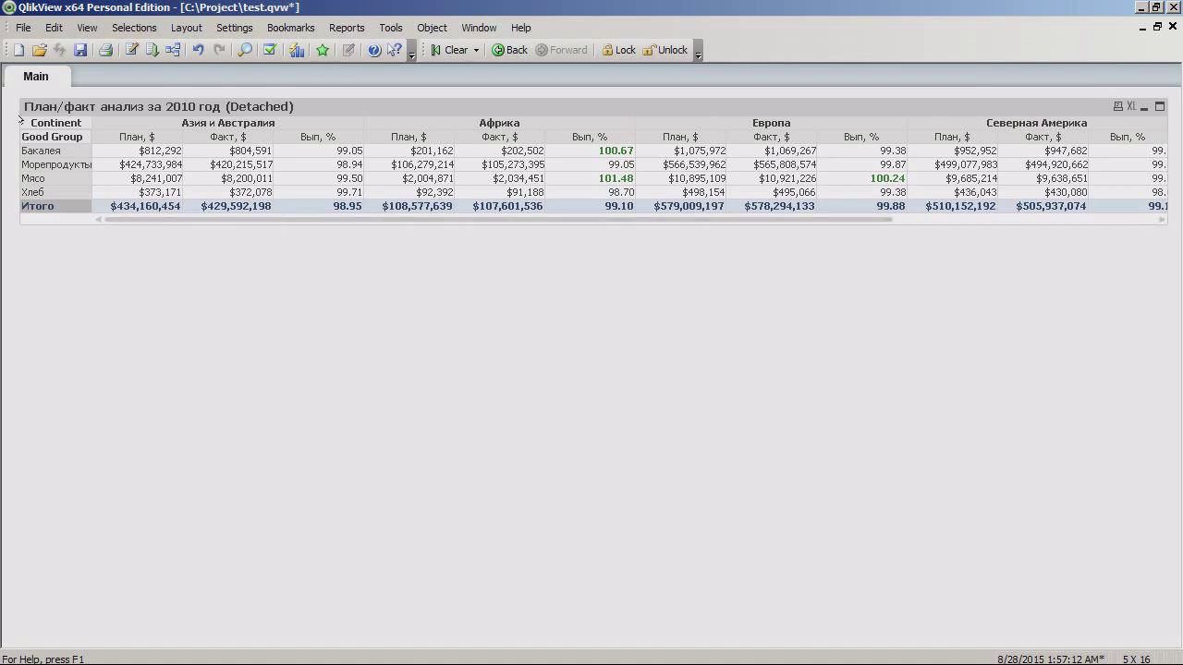
drag(14, 115, 11, 114)
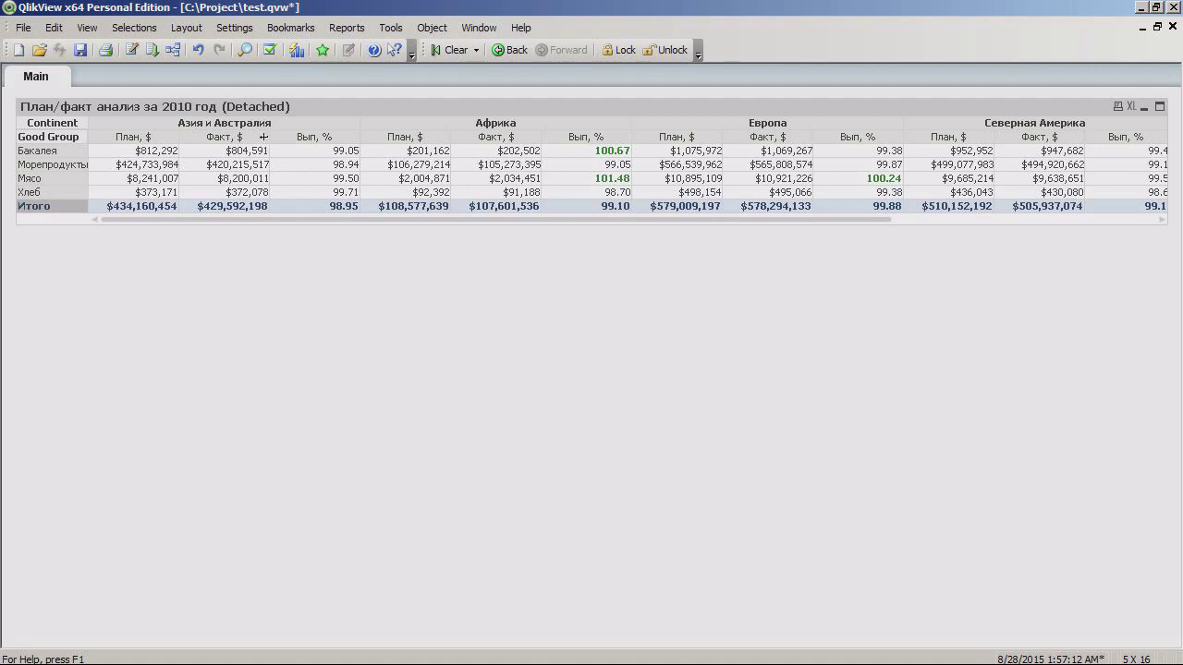
Step: Narrow the План, $, Факт, $ and Вып, % columns so all five continents fit without horizontal scrolling
drag(264, 137, 255, 137)
drag(351, 137, 305, 133)
drag(712, 137, 689, 137)
drag(178, 137, 170, 136)
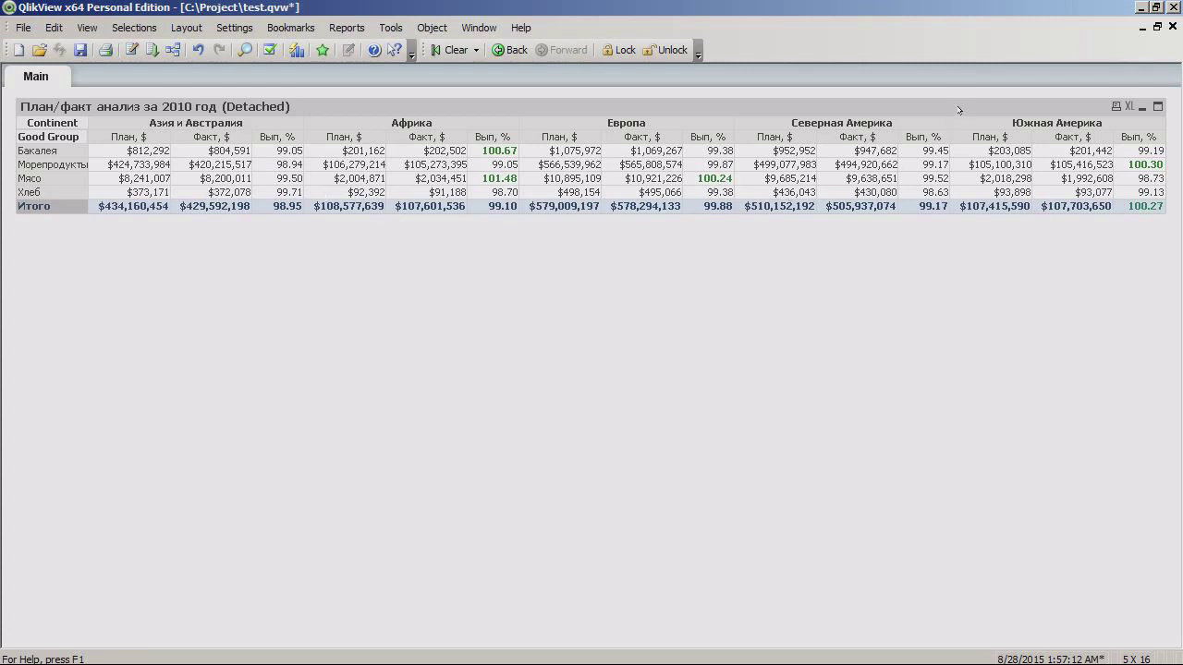
drag(961, 108, 966, 106)
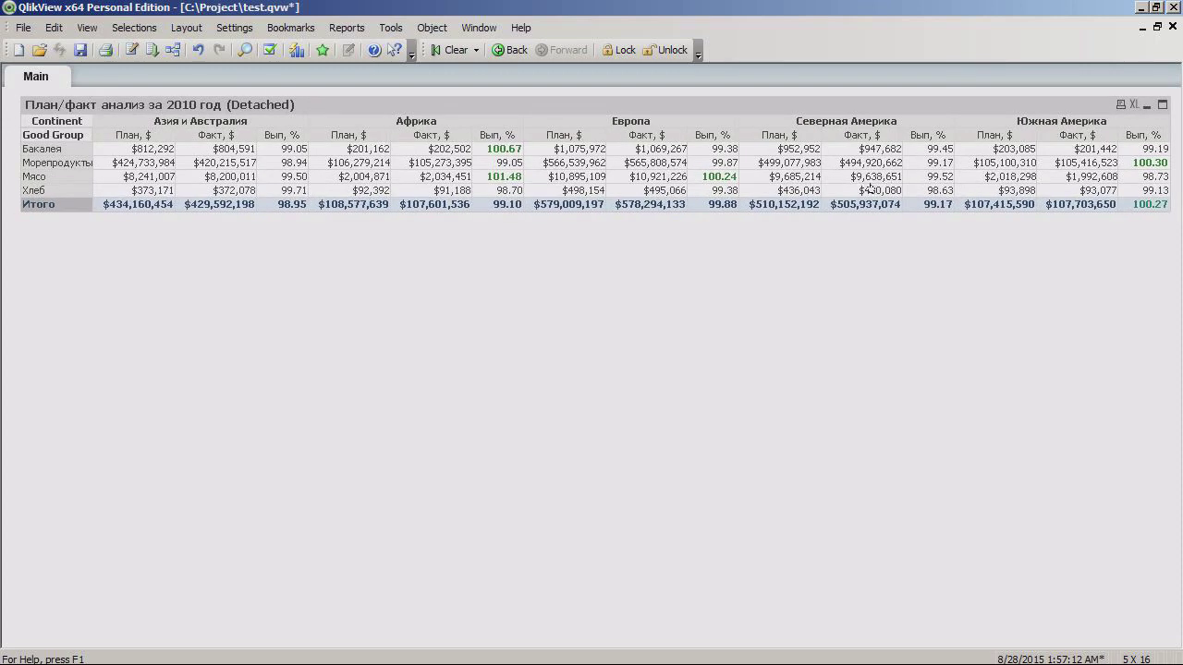
drag(625, 105, 619, 107)
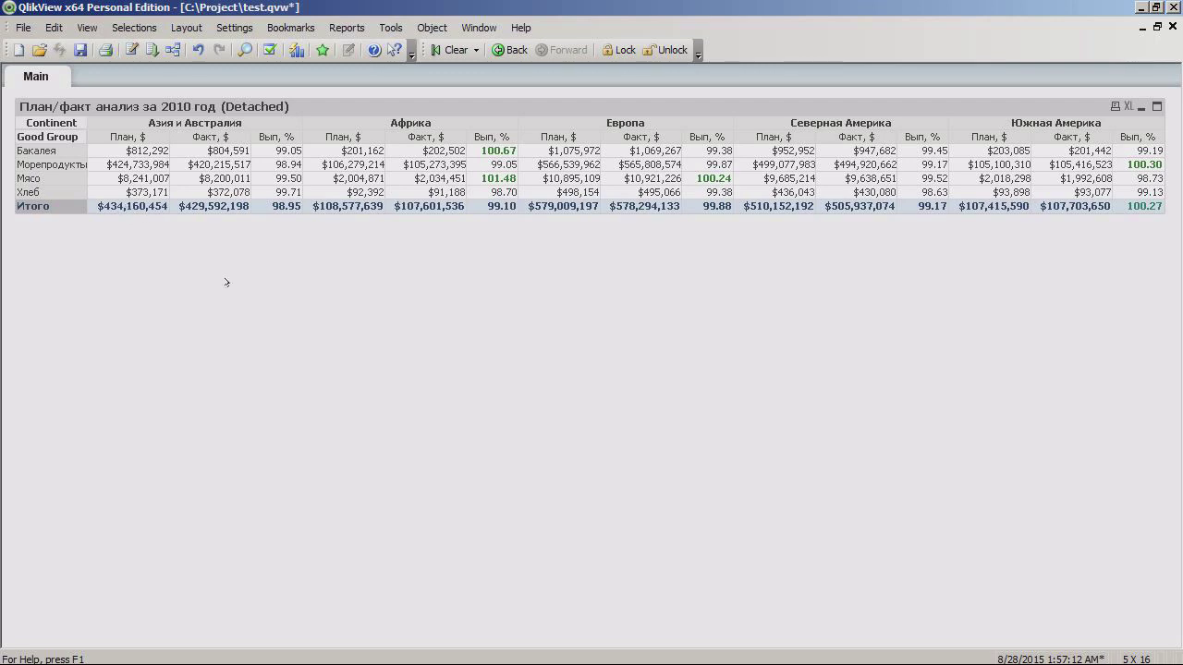
Step: Switch to the Excel report template and compare the Итого row of its 2010 plan/fact table with the QlikView table
key(alt+Tab)
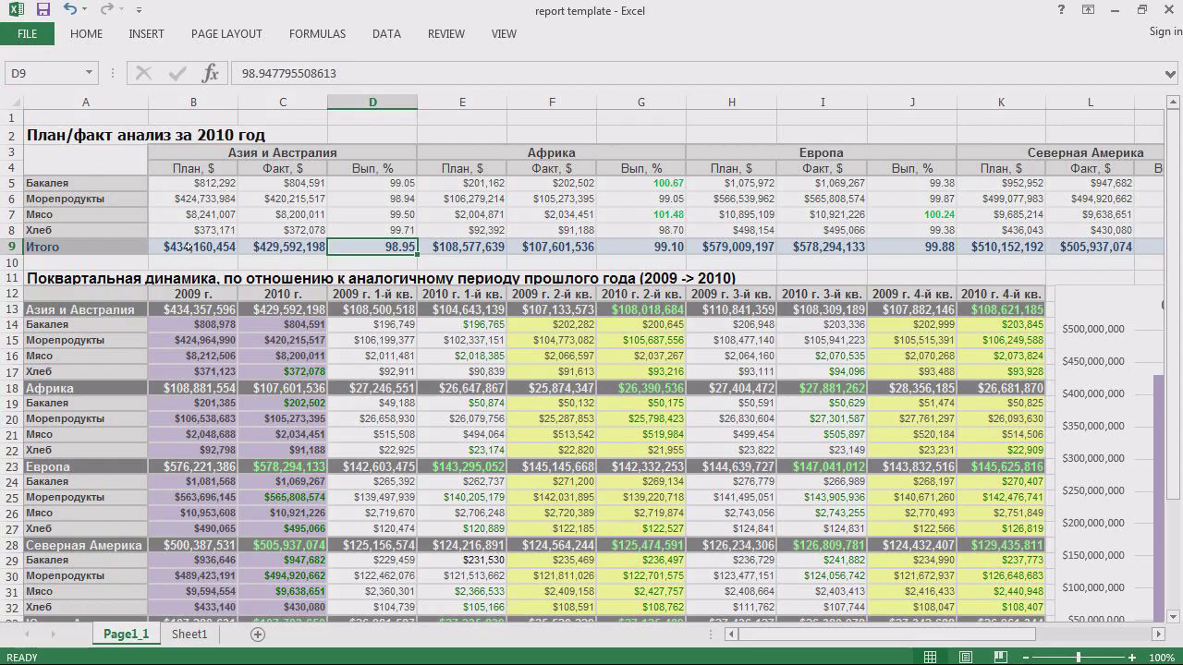
click(188, 248)
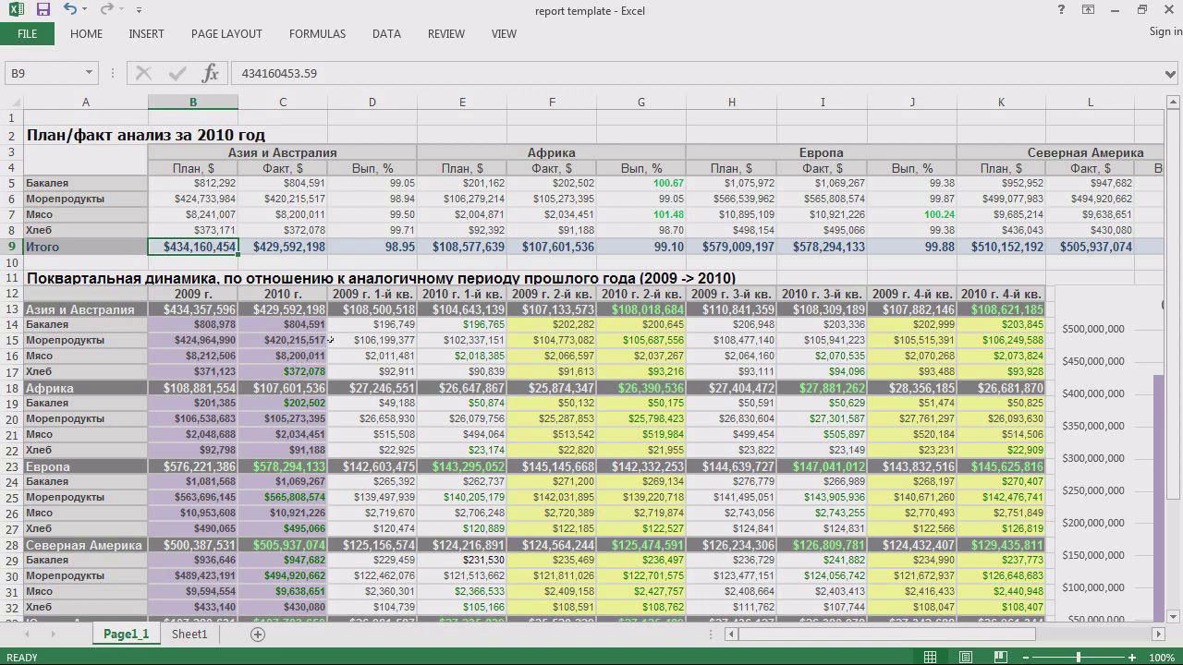
click(382, 243)
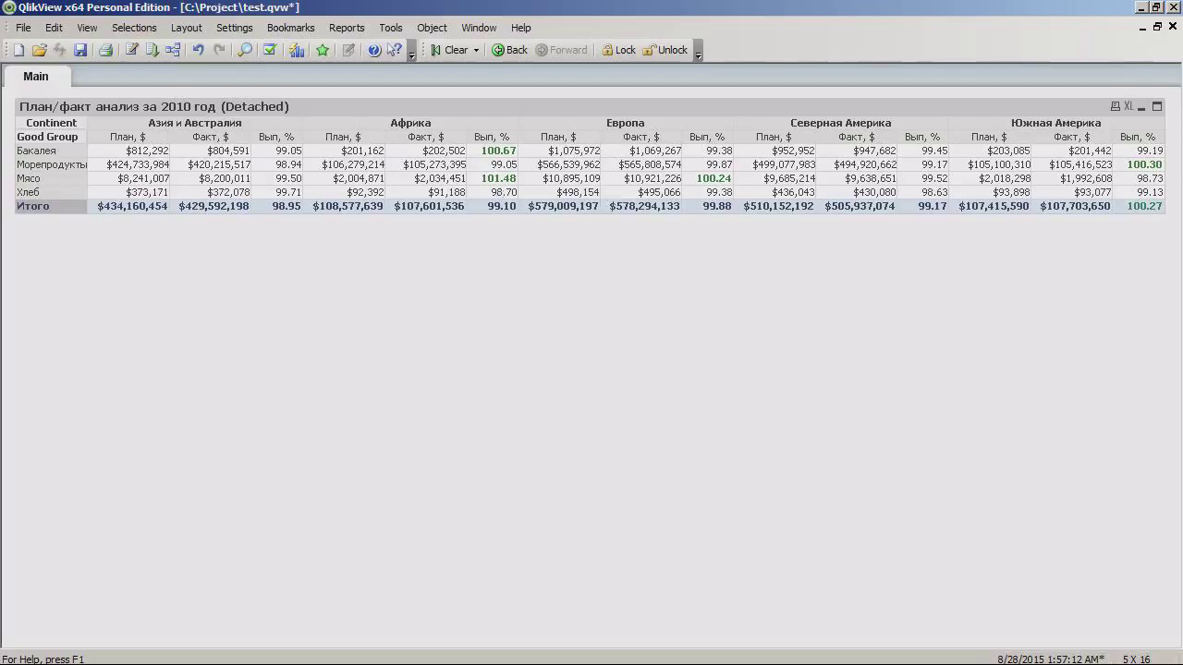
click(957, 336)
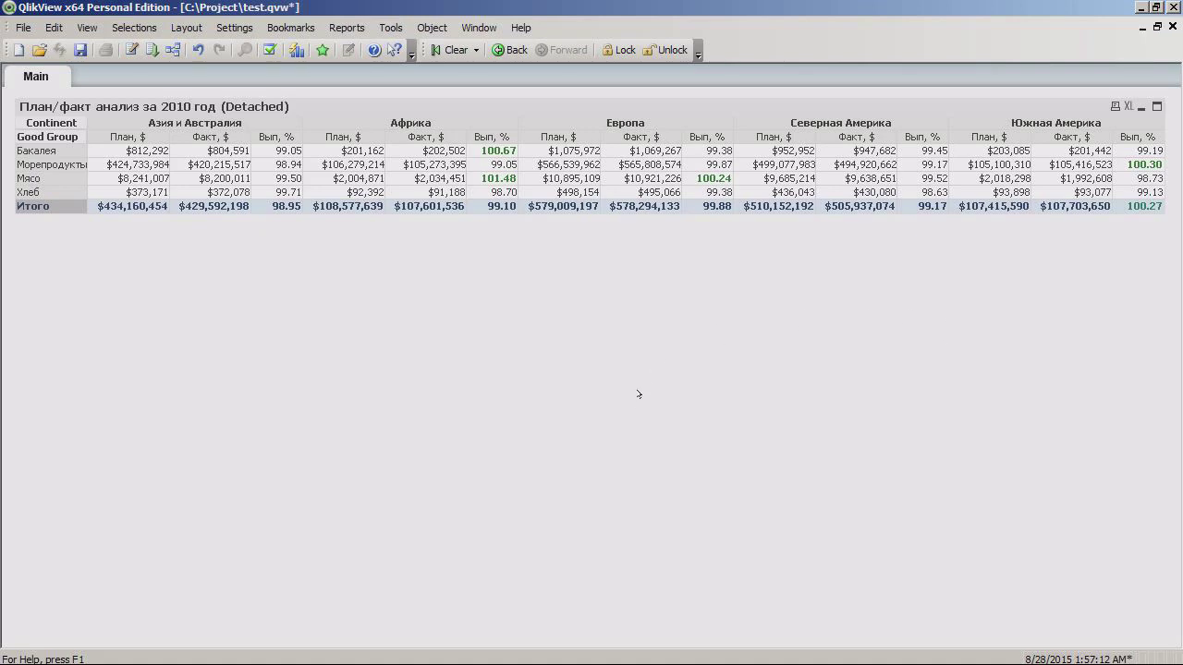
Step: Switch to the Excel template and examine how the quarterly dynamics table groups the product rows under Азия и Австралия
click(524, 664)
click(218, 418)
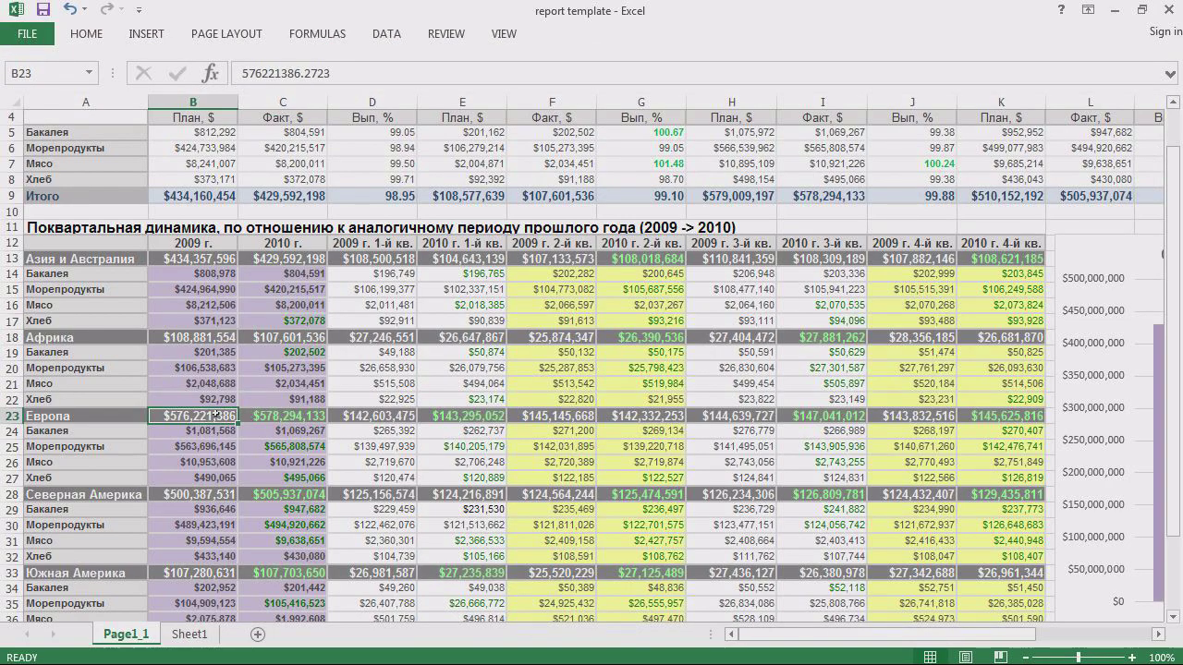
scroll(277, 471, down, 1)
scroll(276, 471, down, 1)
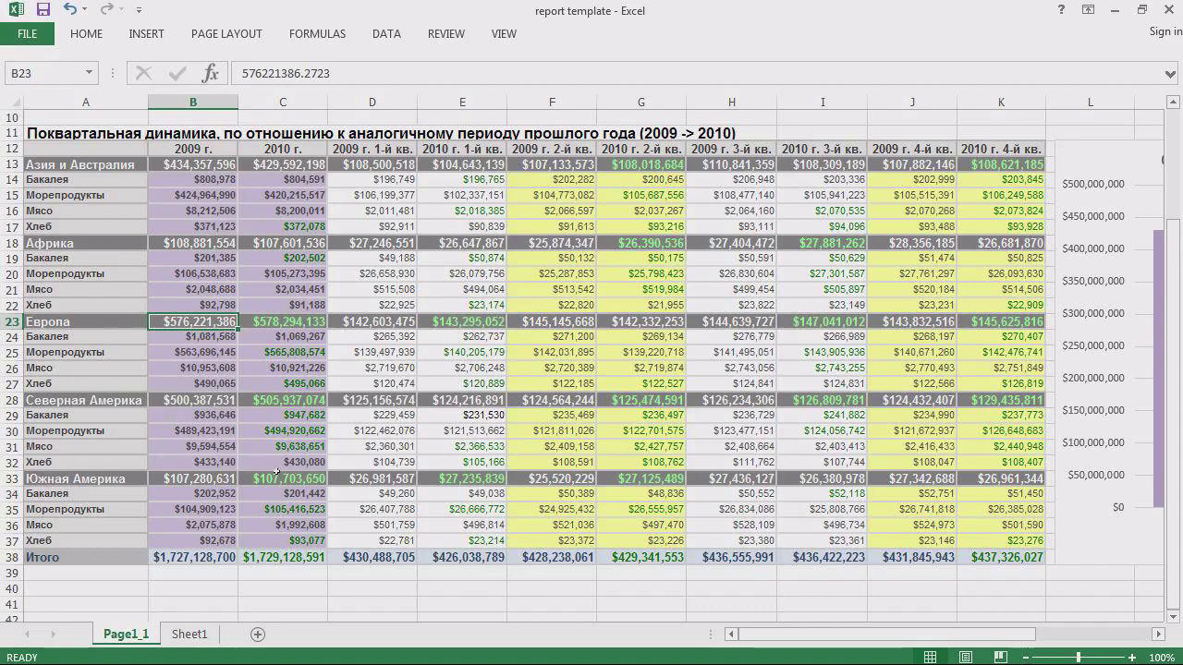
scroll(276, 471, up, 1)
scroll(277, 471, down, 1)
scroll(276, 471, up, 1)
scroll(277, 471, down, 1)
click(88, 165)
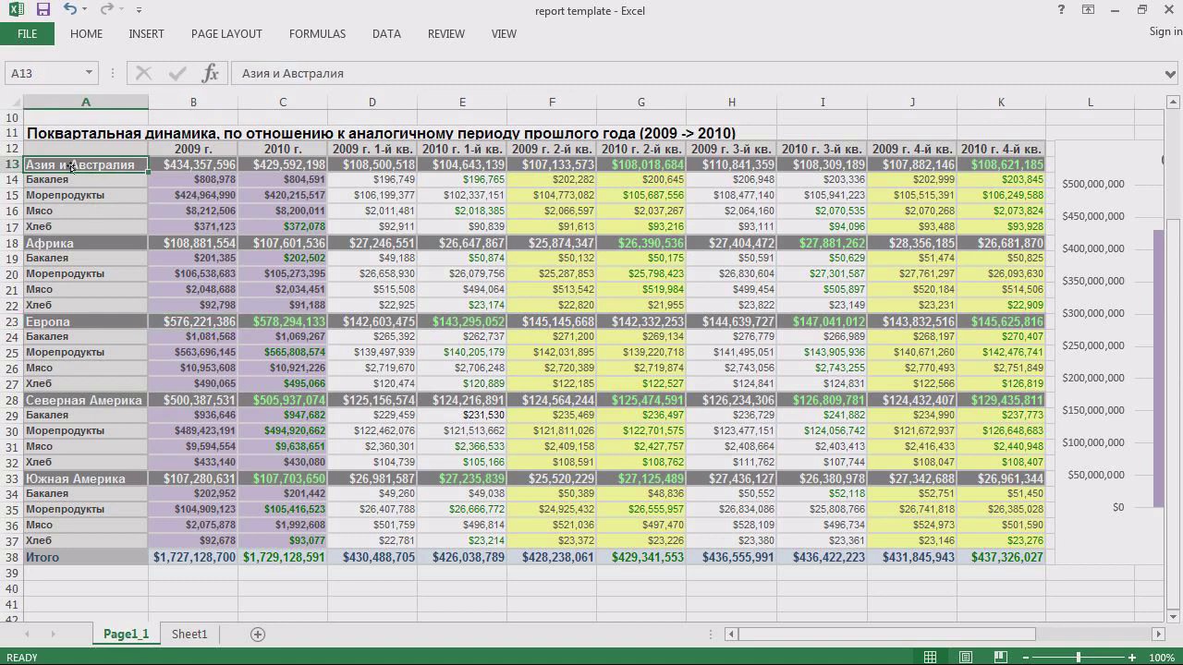
drag(72, 179, 83, 218)
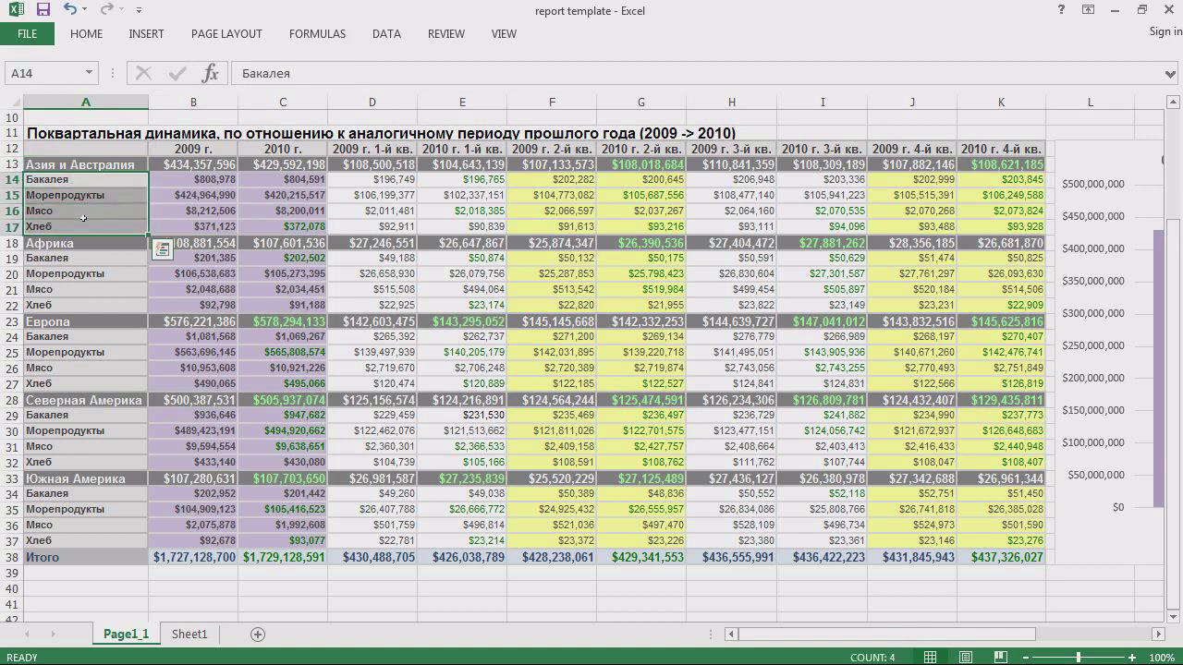
click(101, 176)
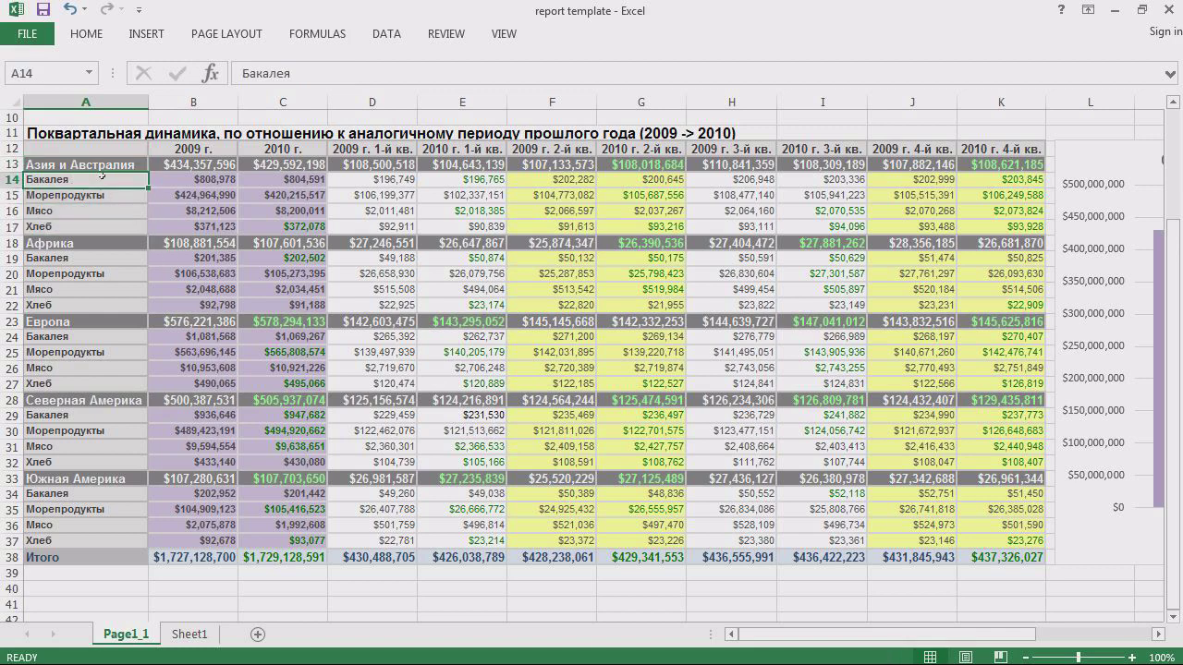
drag(101, 176, 104, 226)
click(115, 163)
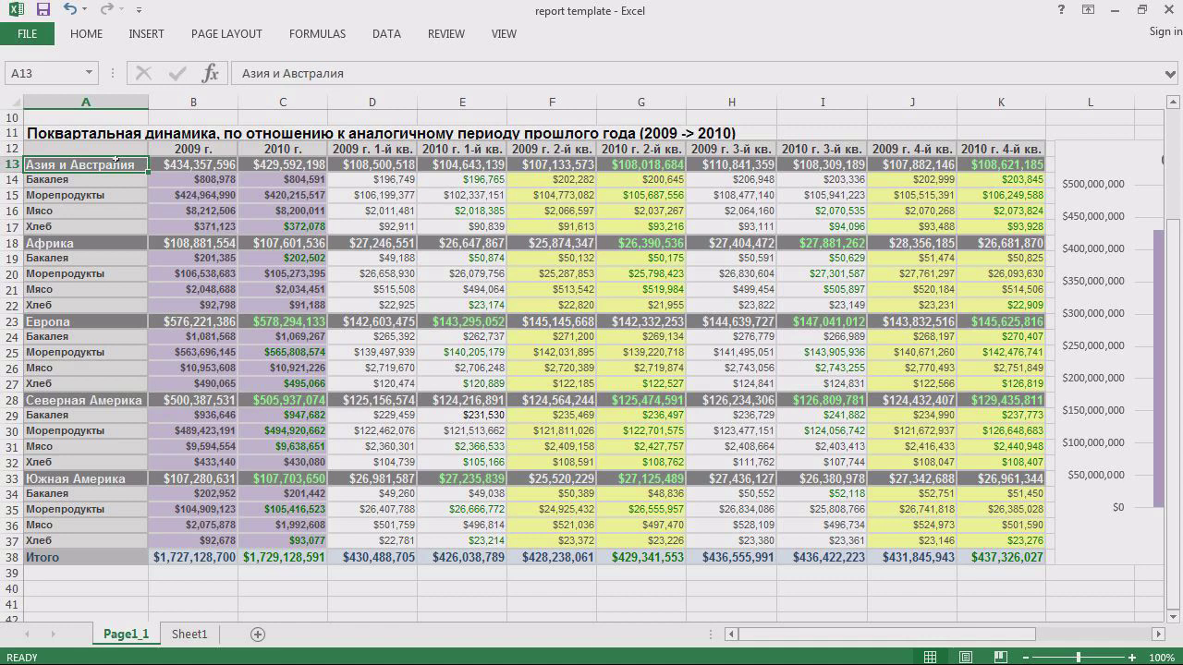
Step: Examine the continent rows, their product groups and the Итого row of the quarterly dynamics table
scroll(70, 334, up, 1)
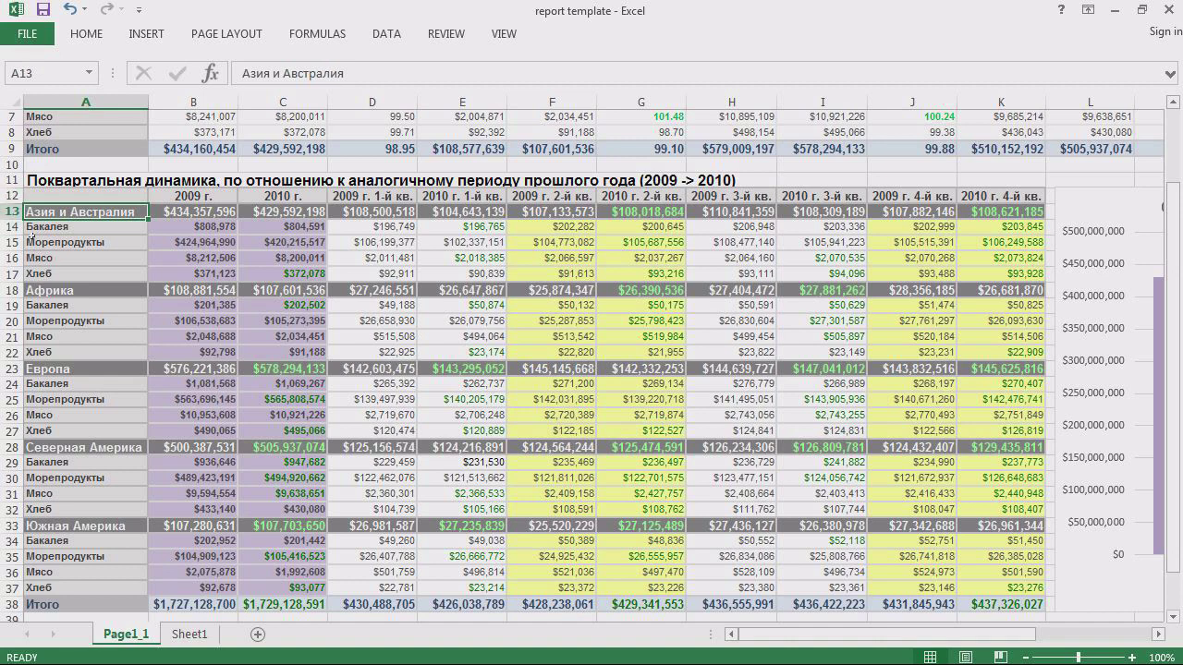
scroll(62, 302, down, 1)
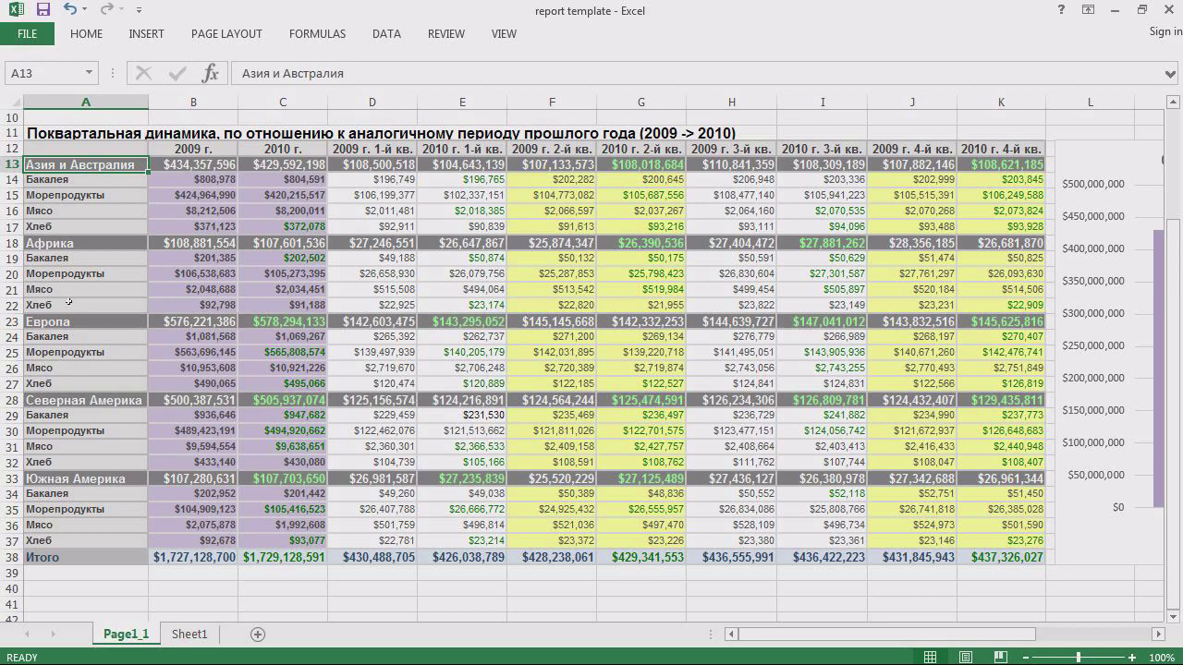
scroll(102, 325, up, 1)
scroll(124, 298, down, 1)
drag(98, 160, 119, 222)
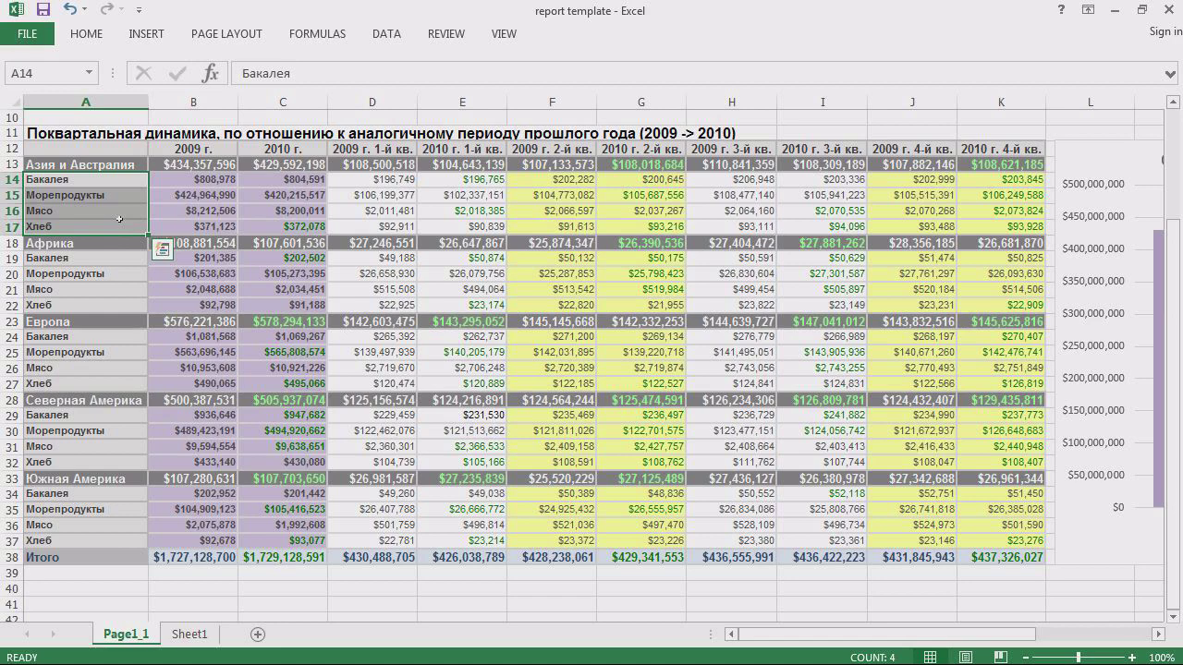
drag(103, 558, 190, 558)
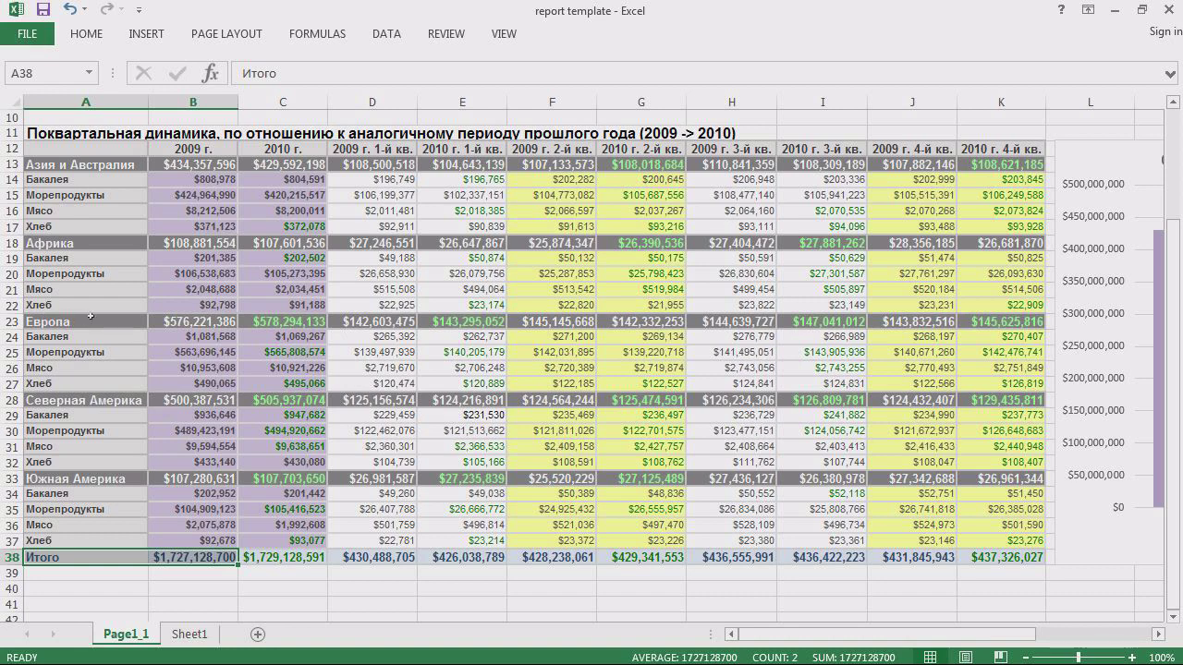
scroll(106, 307, up, 1)
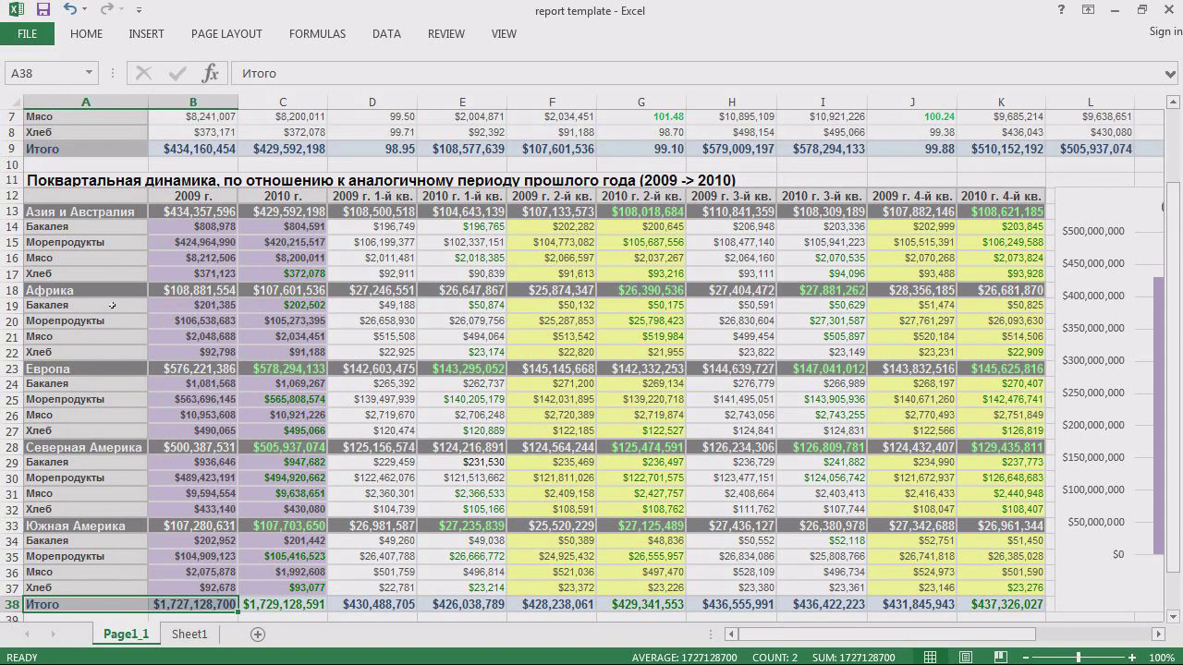
click(118, 260)
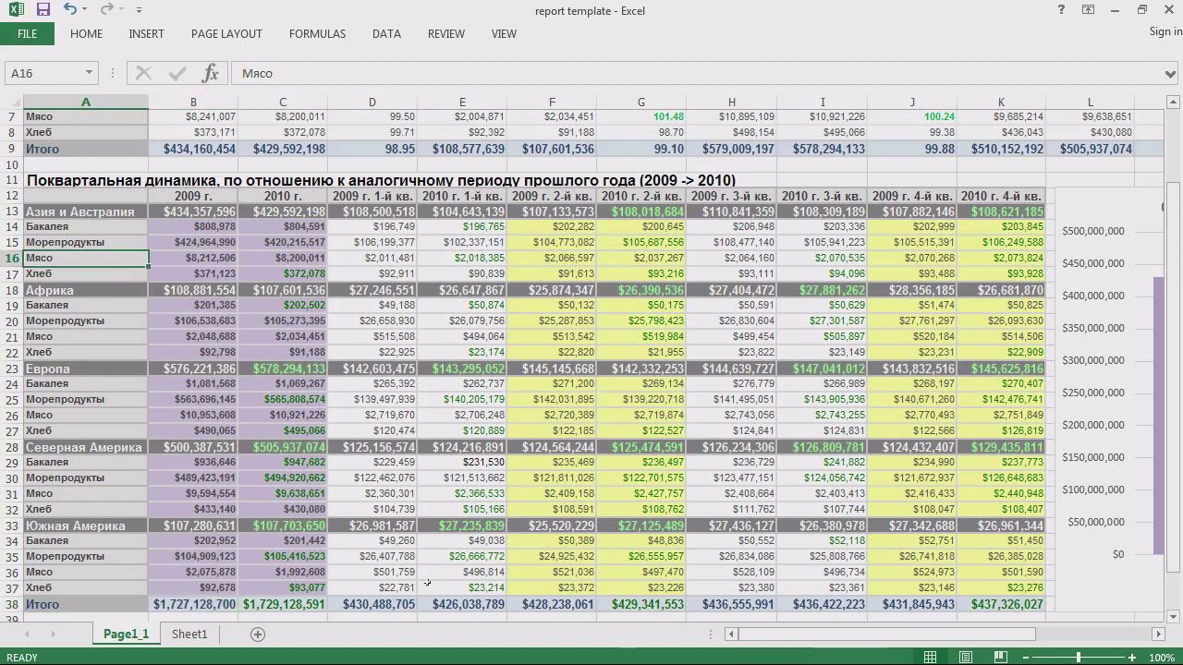
scroll(836, 273, up, 1)
Step: Return to QlikView and start a new pivot table chart on the Main sheet
click(1169, 10)
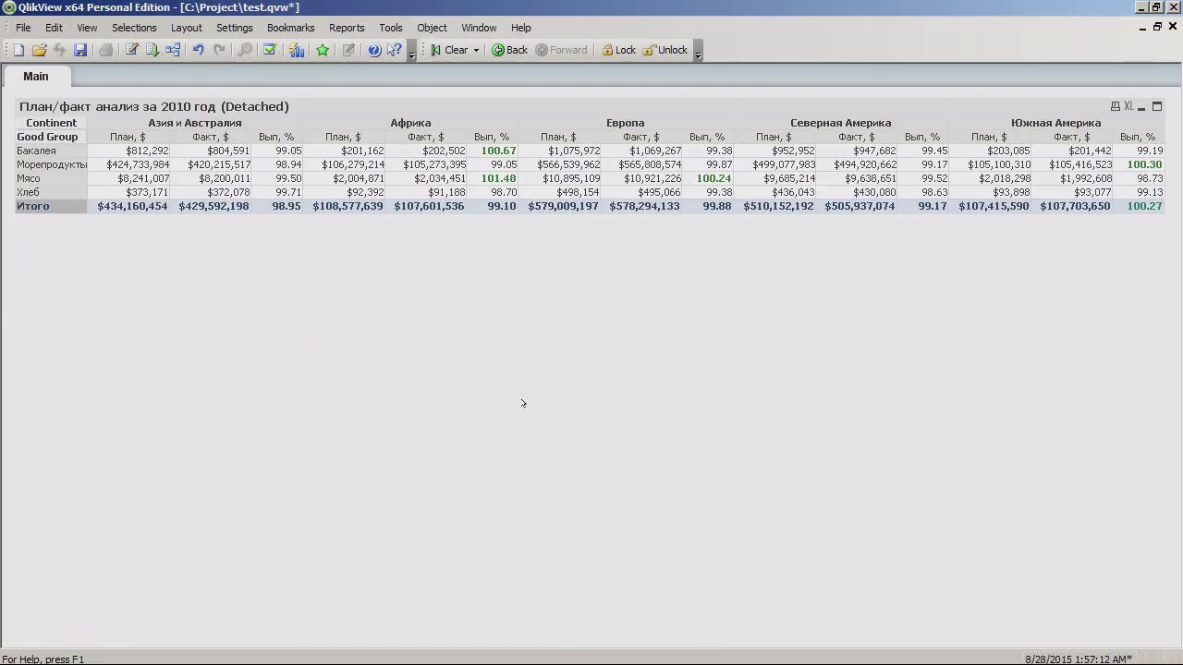
right_click(281, 312)
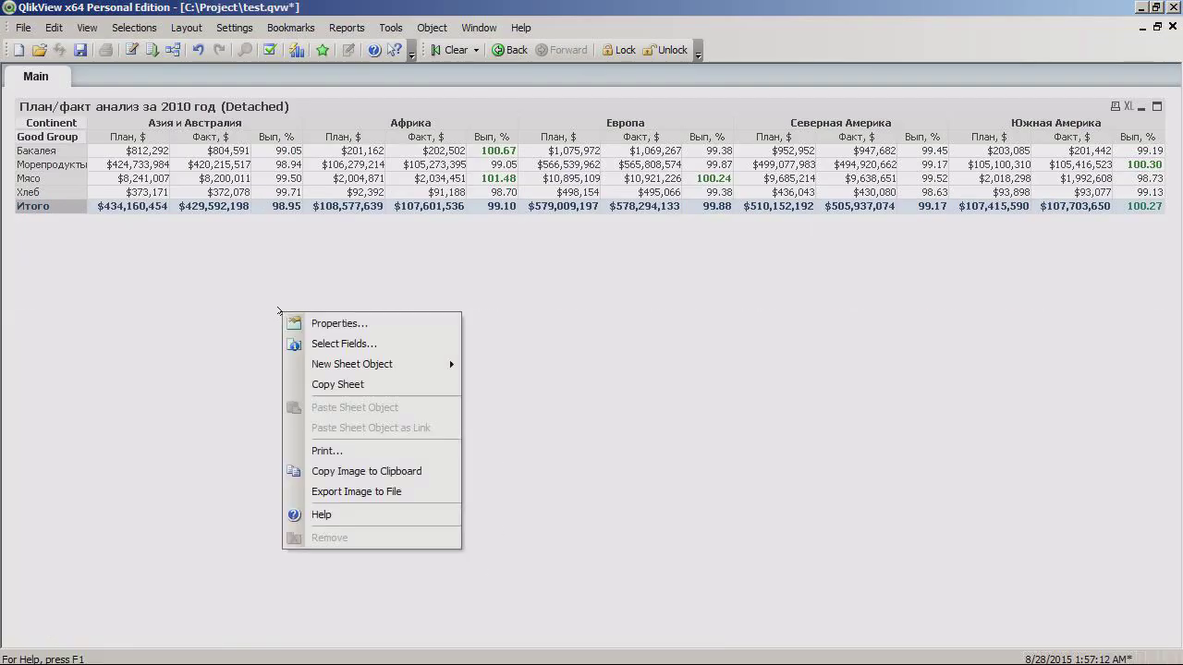
mouse_move(434, 364)
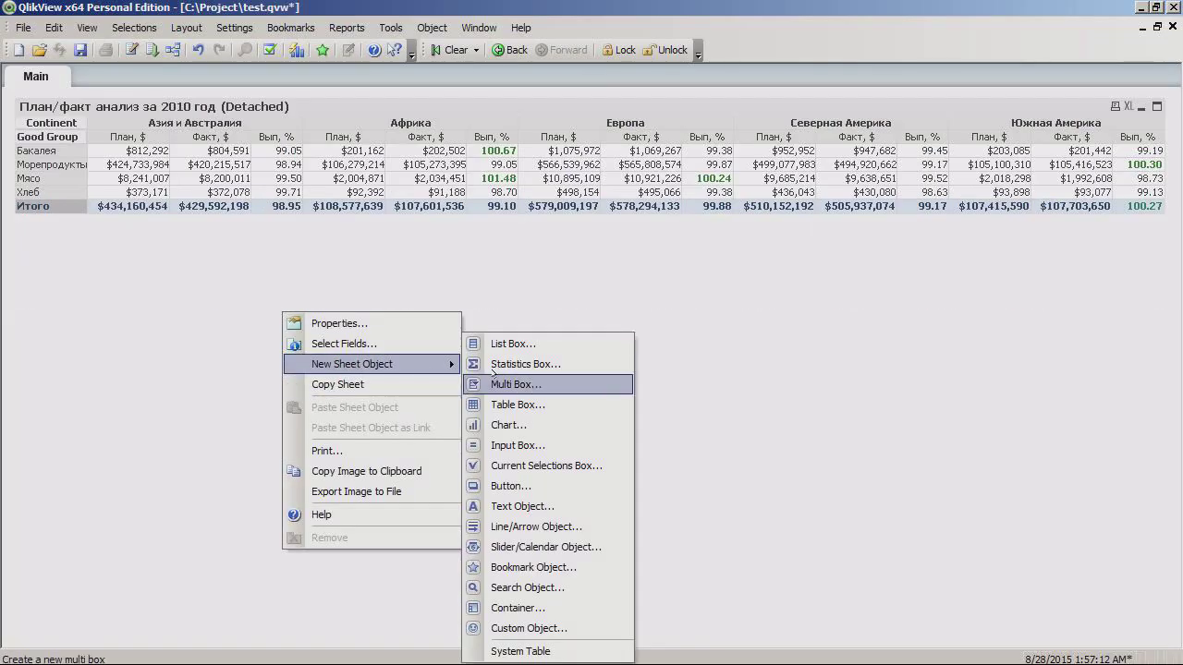
click(523, 423)
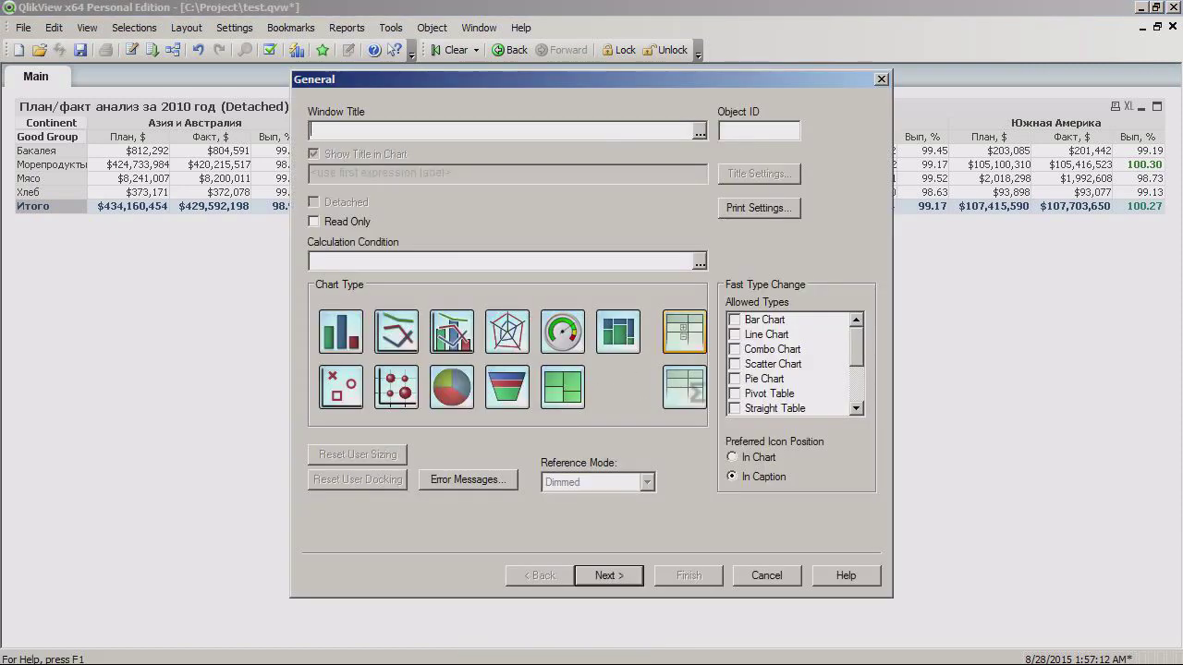
Step: Copy "Поквартальная динамика, по отношению к аналогичному периоду прошлого года (2009 -> 2010)" from cell A11 of the Excel template into the new chart's window title
click(577, 654)
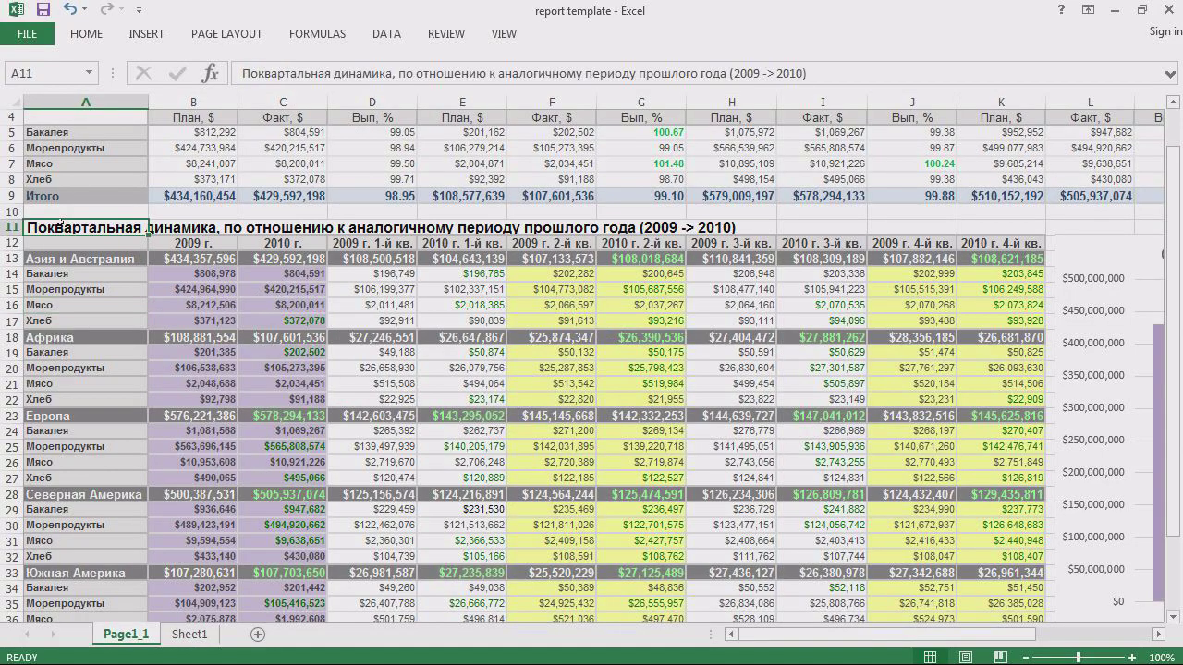
double_click(60, 225)
key(shift+End)
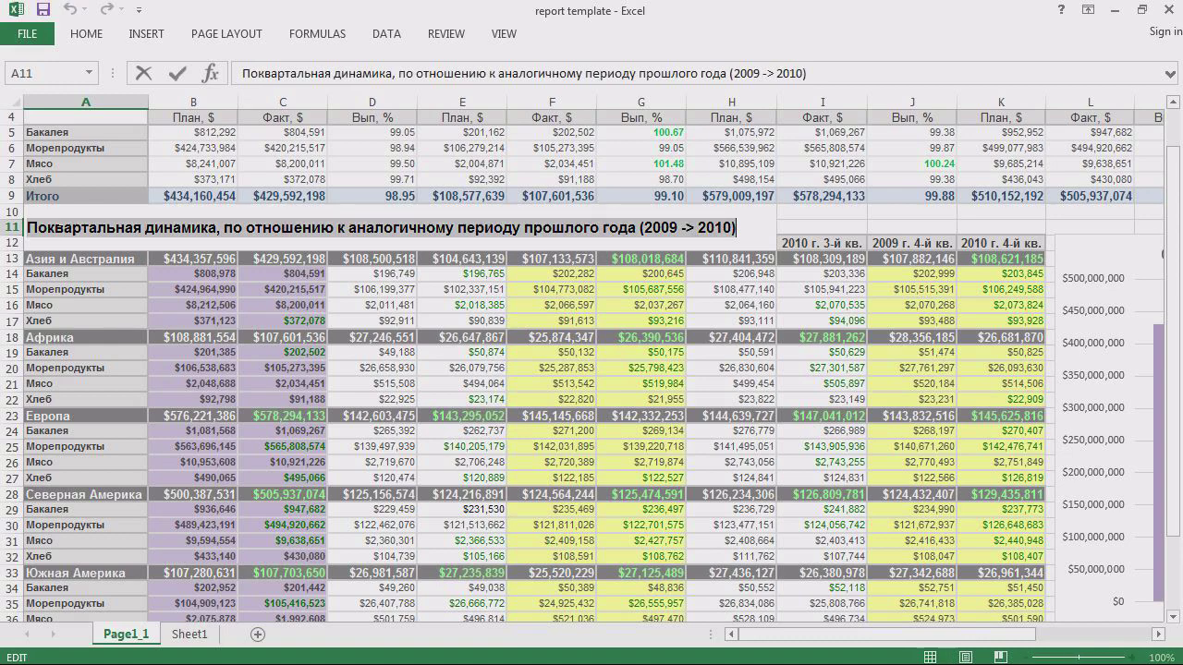
click(258, 660)
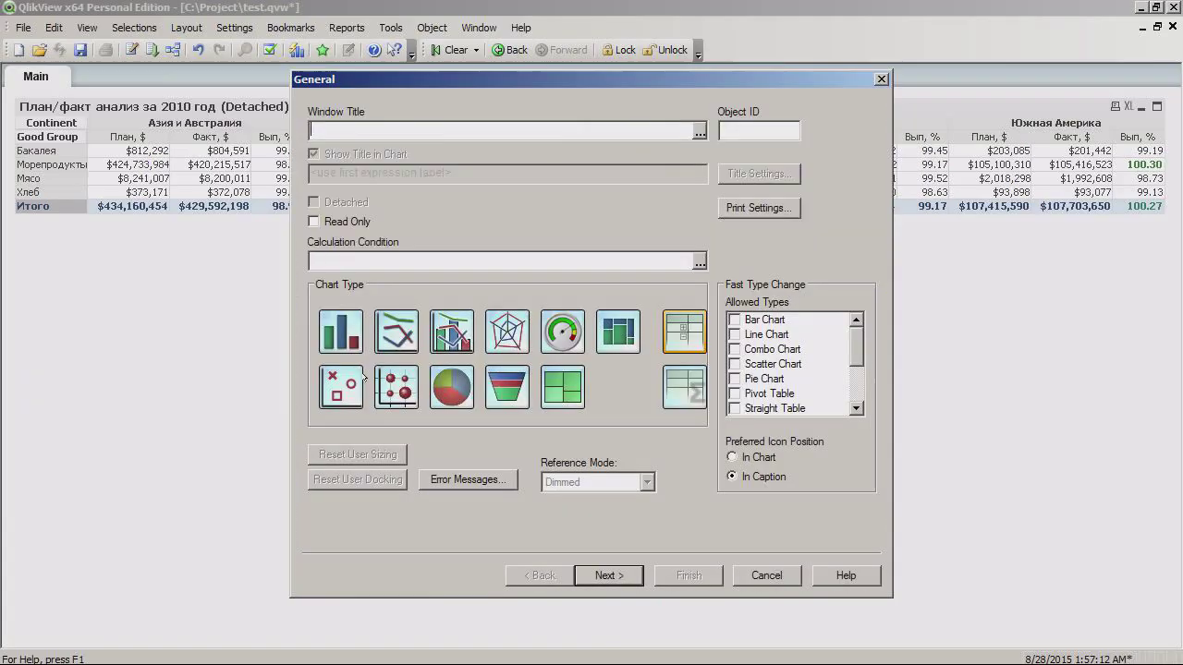
key(ctrl+v)
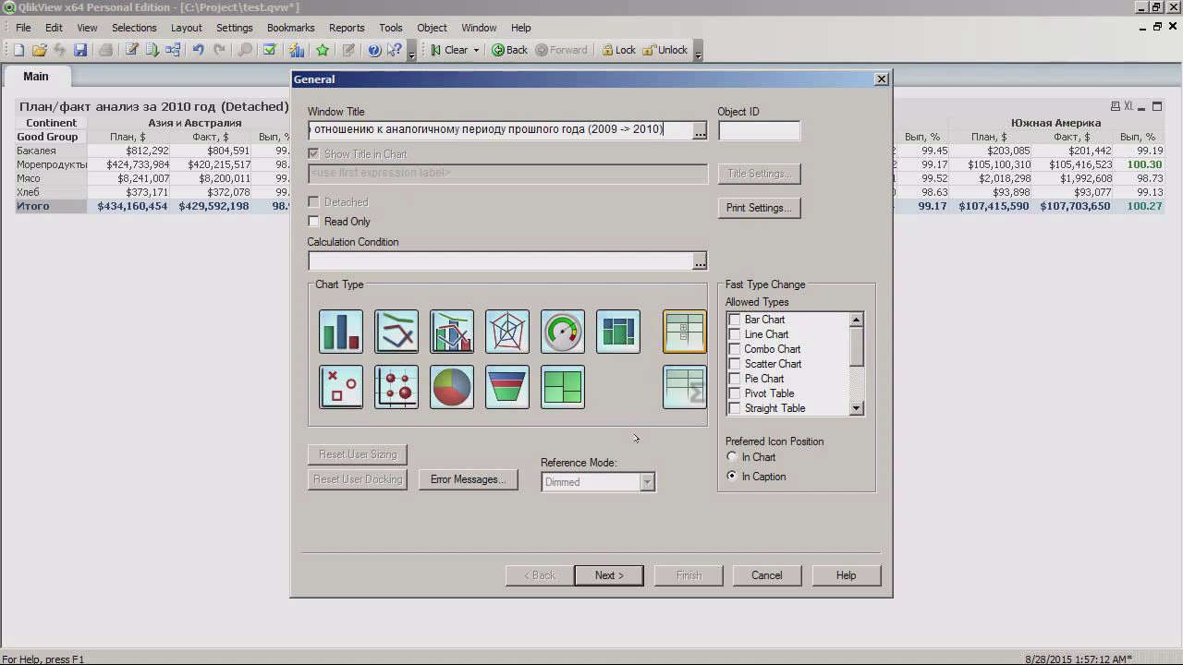
Step: Add Continent and Good Group as the chart's dimensions and proceed to its expressions
click(609, 575)
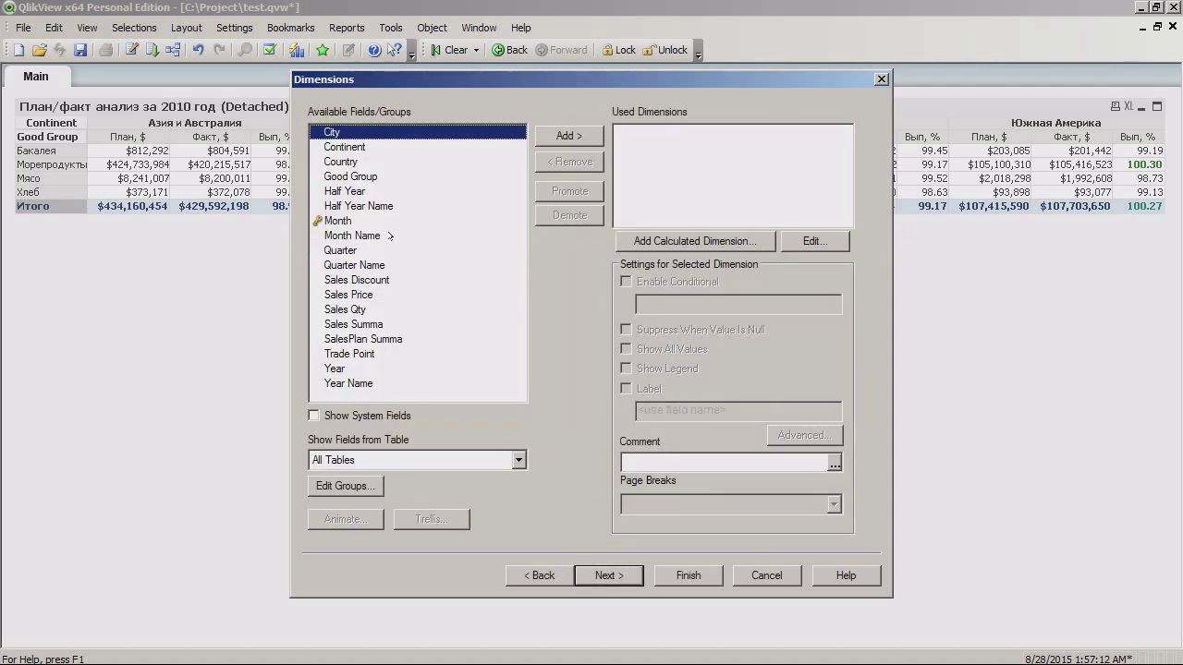
double_click(370, 147)
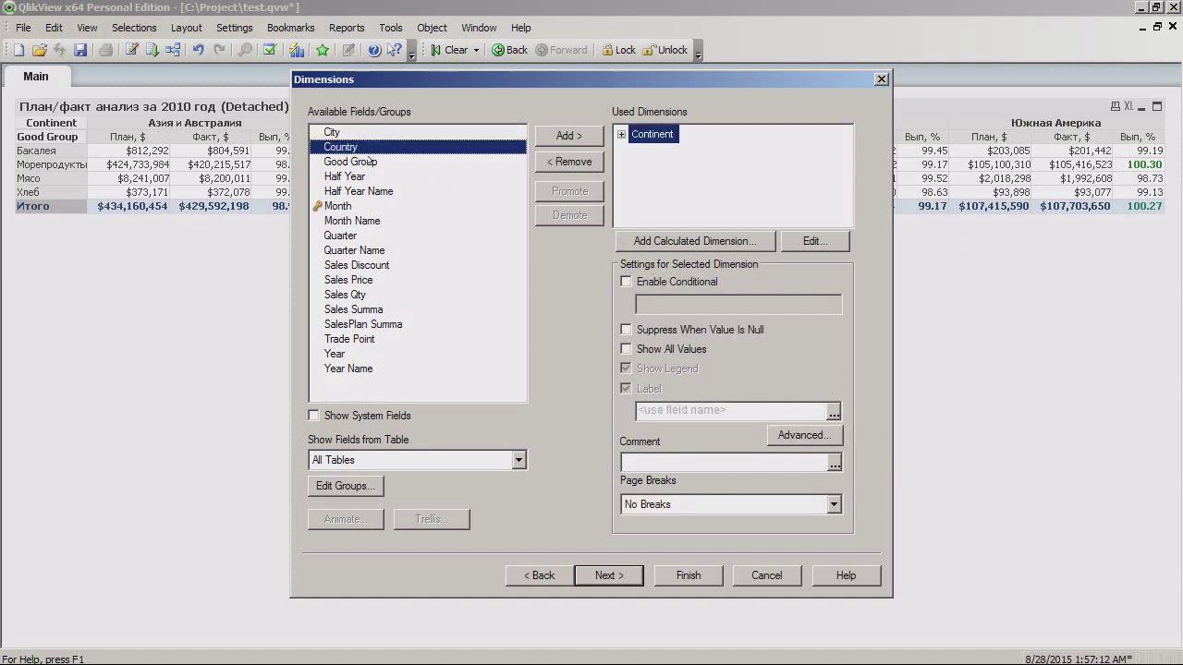
double_click(367, 162)
click(621, 571)
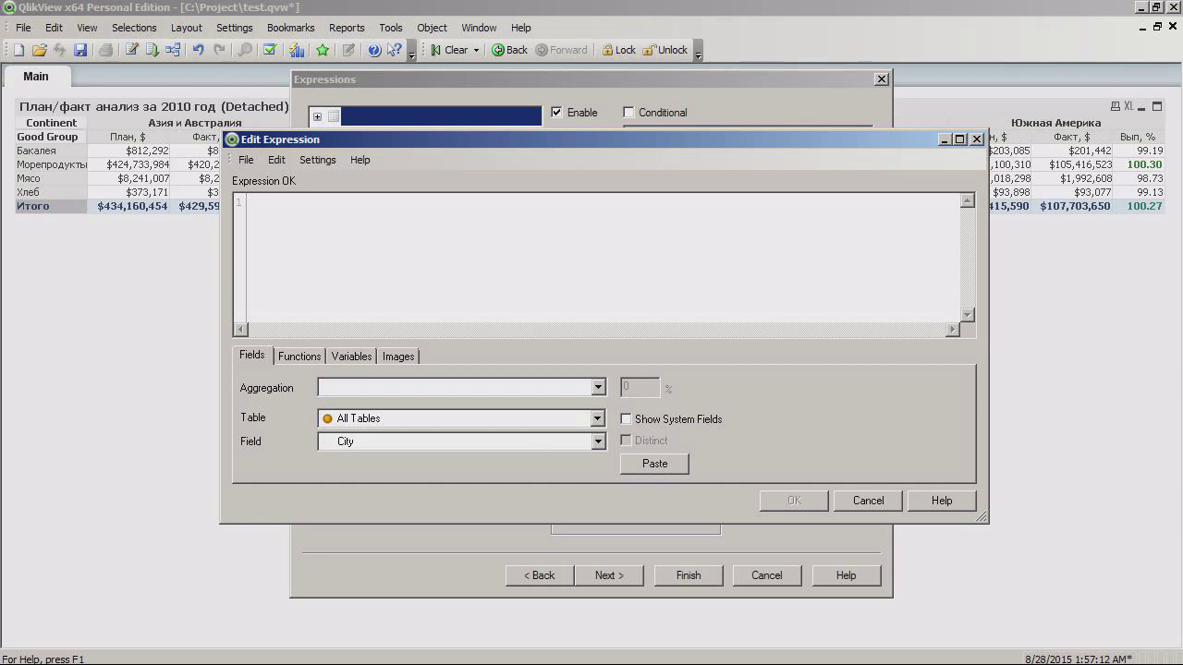
Step: Check the 2009 г. column in the Excel template, and back in QlikView insert the Sum of Sales Summa into the expression
key(alt+Tab)
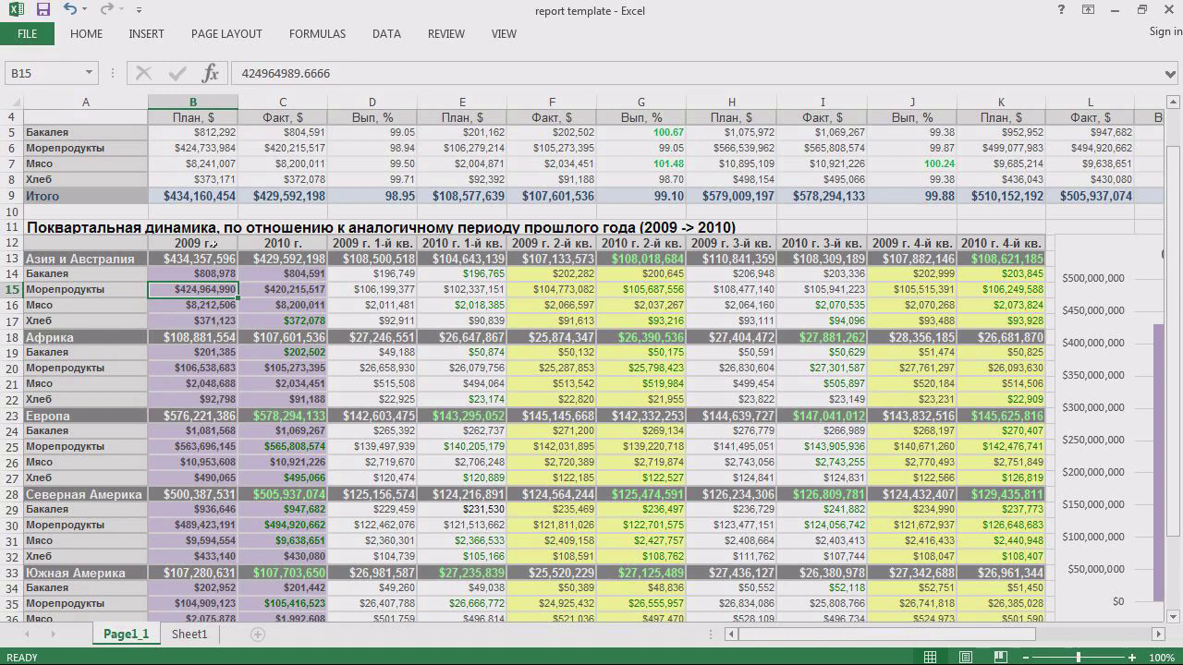
drag(213, 242, 216, 279)
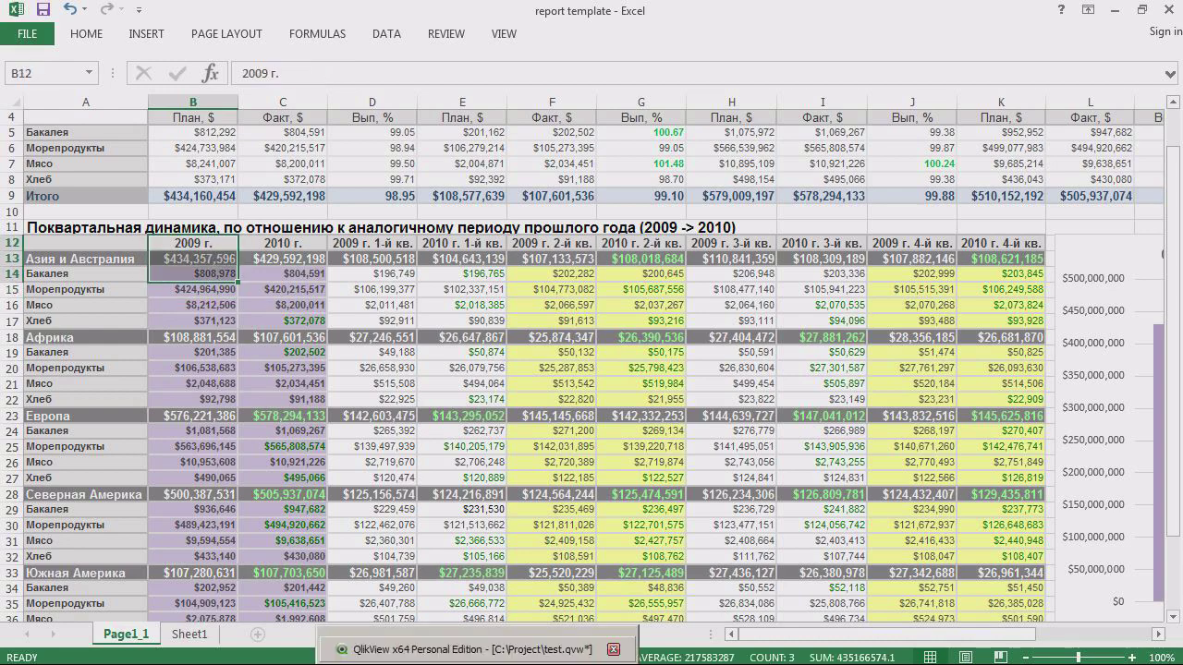
click(476, 650)
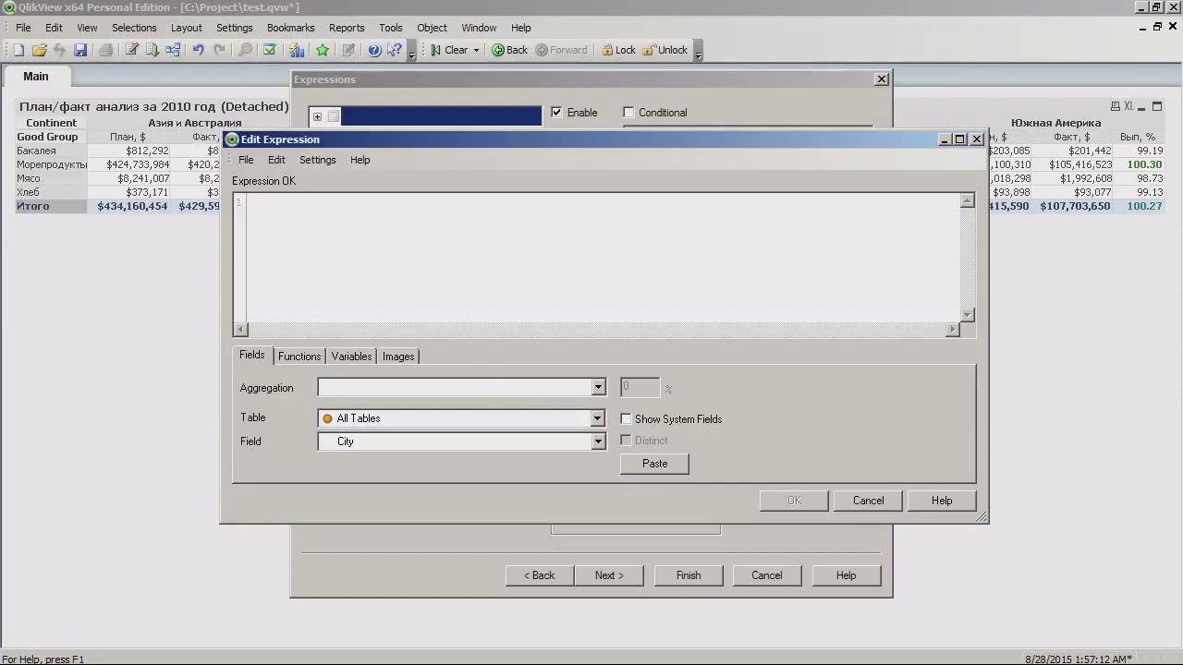
click(597, 388)
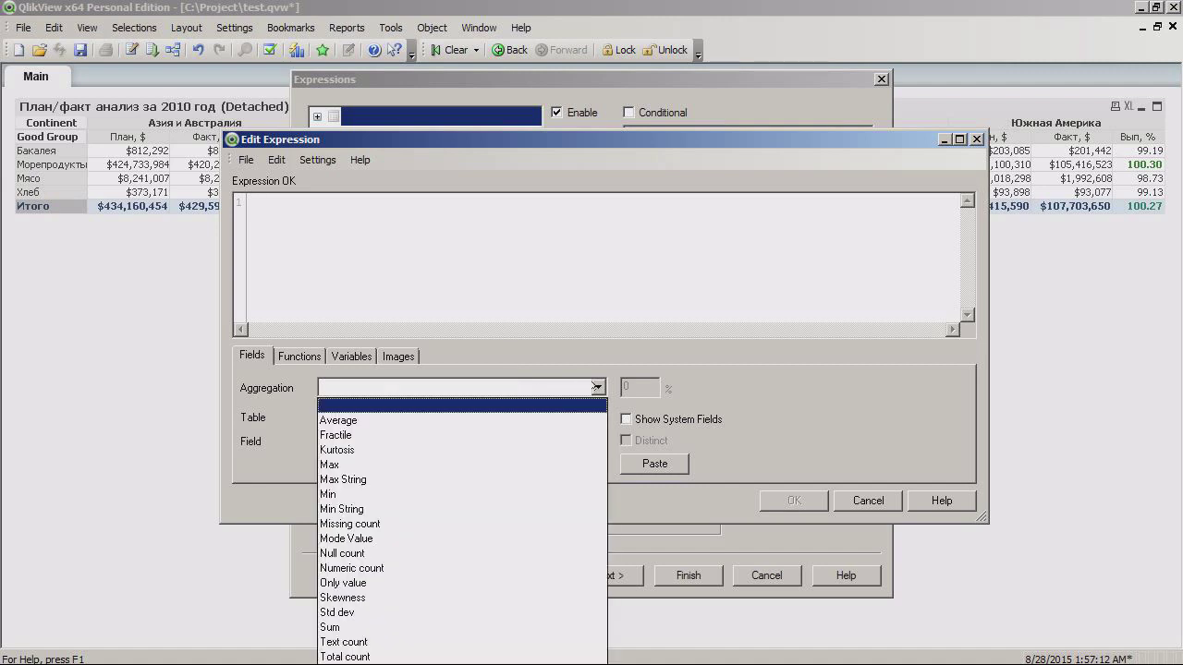
click(555, 627)
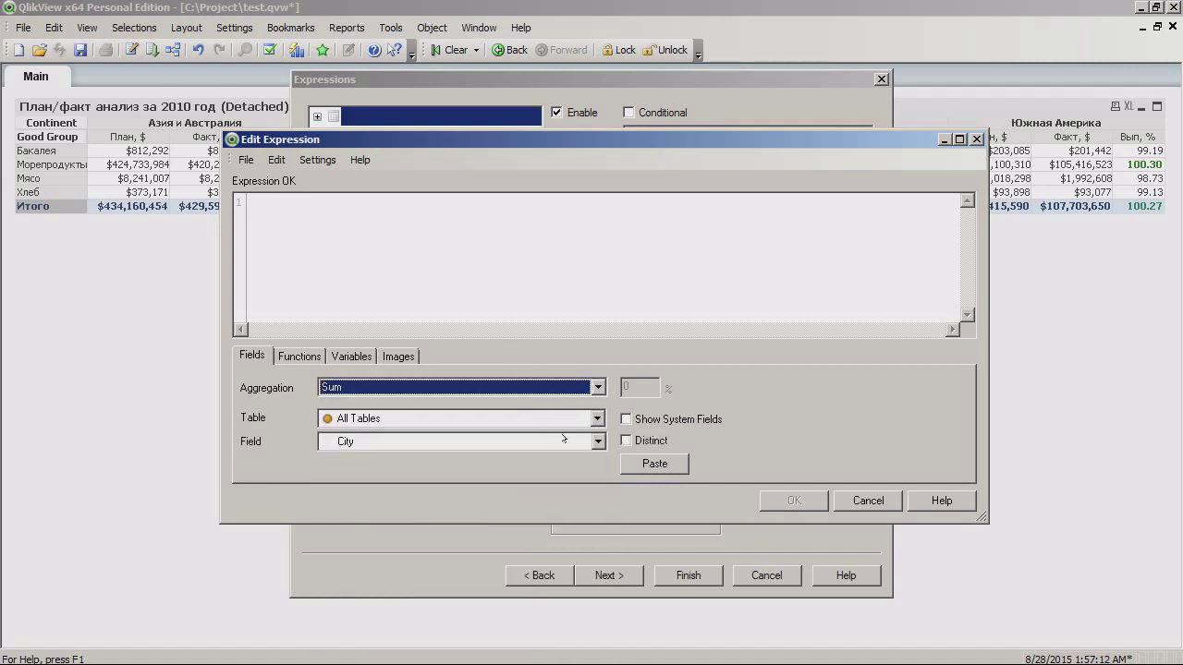
click(596, 442)
click(444, 379)
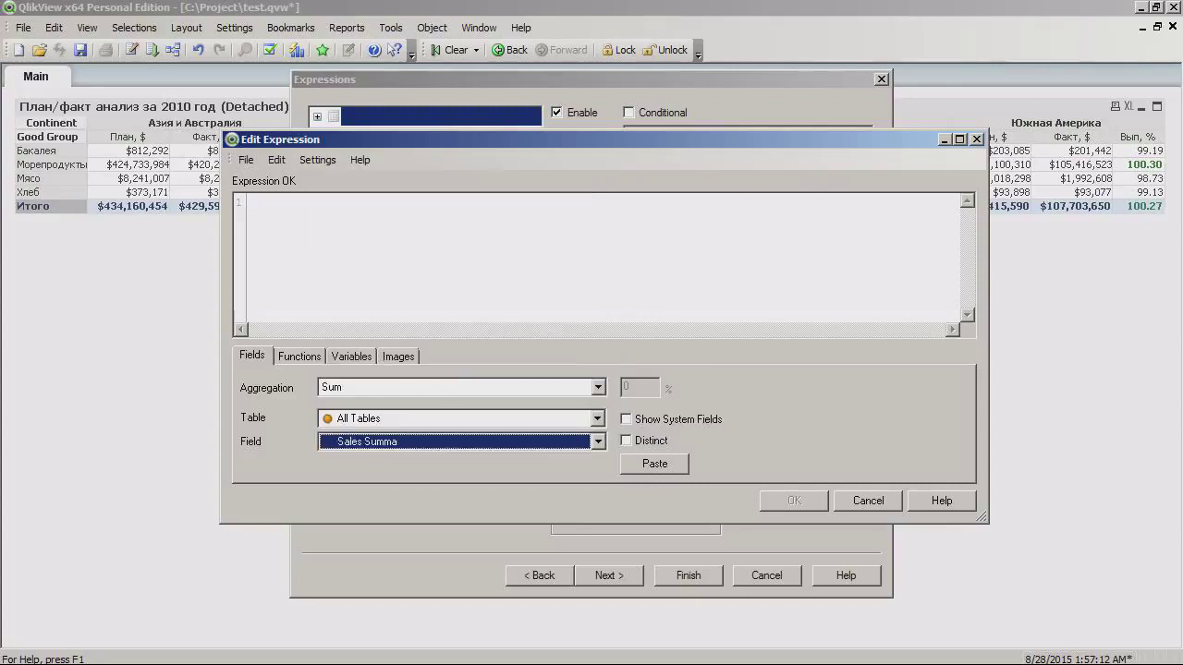
click(654, 463)
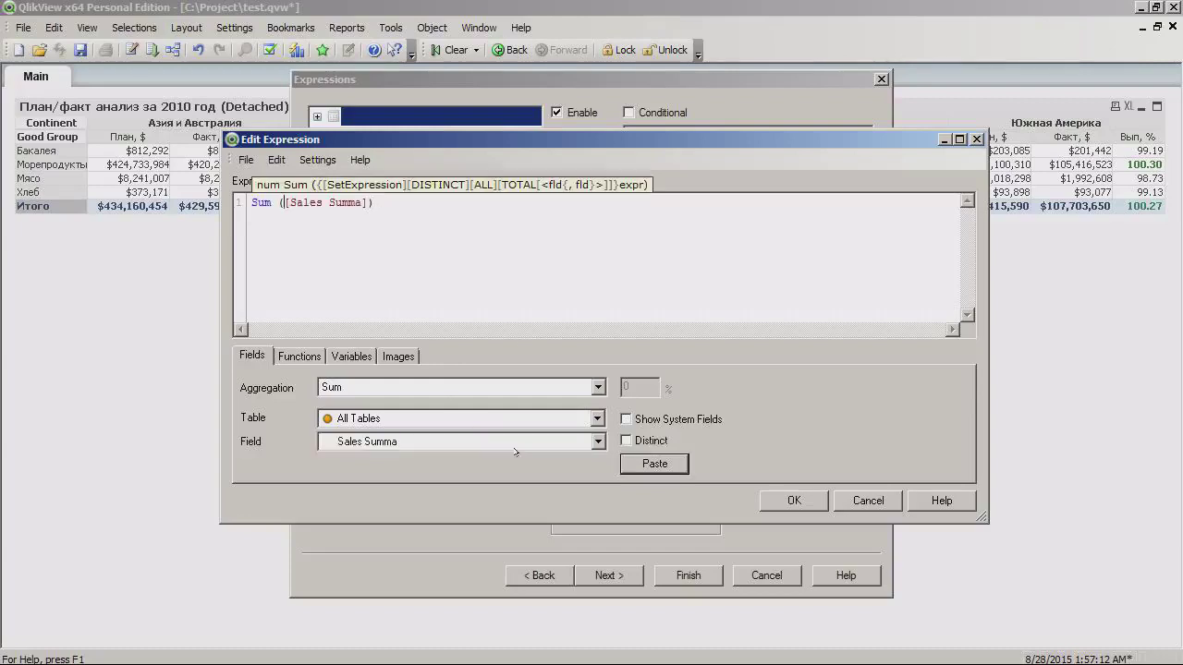
Step: Wrap Sales Summa inside the Sum in an If function with an empty condition and 0 as the else value
text(If)
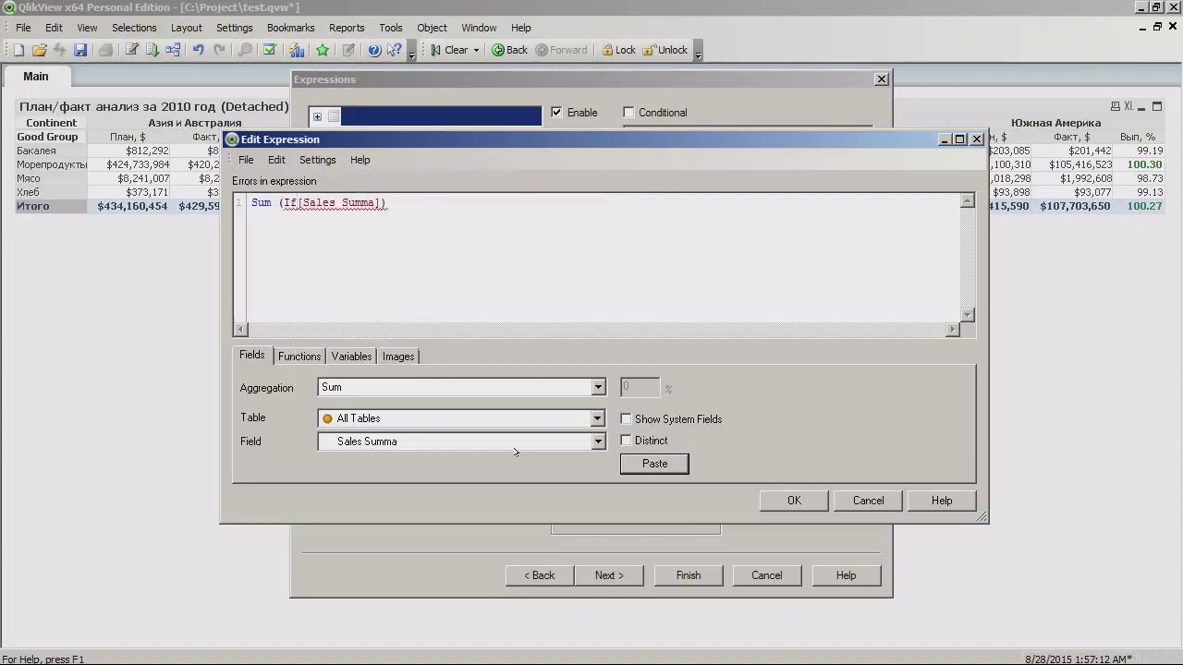
text(()
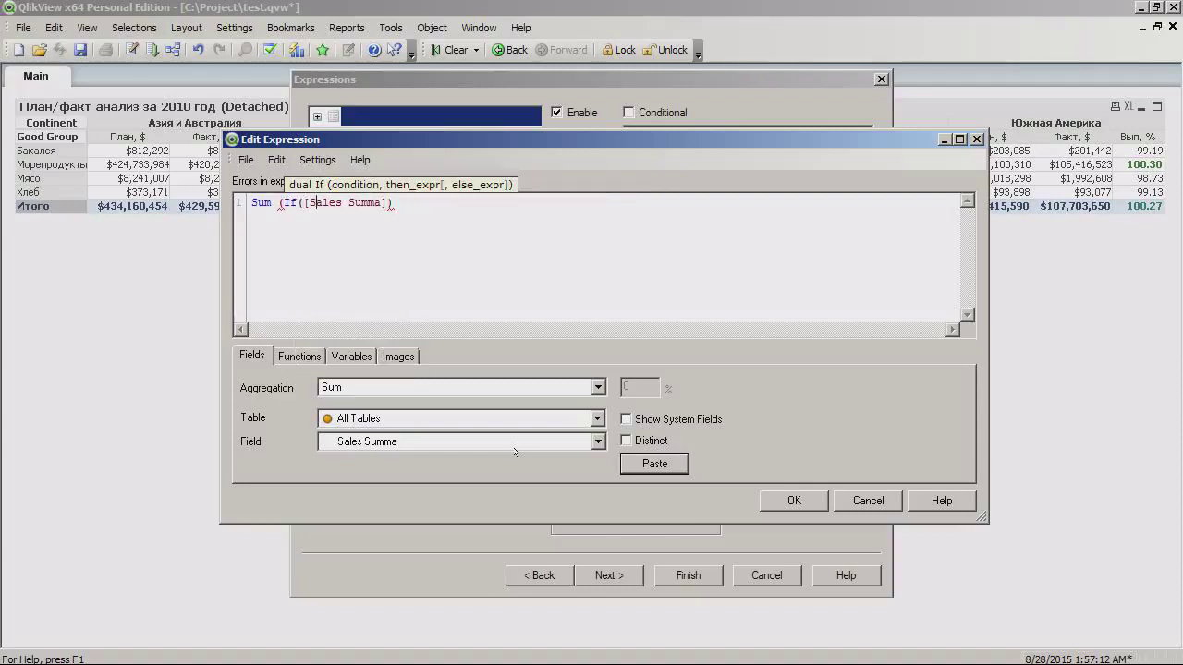
key(End)
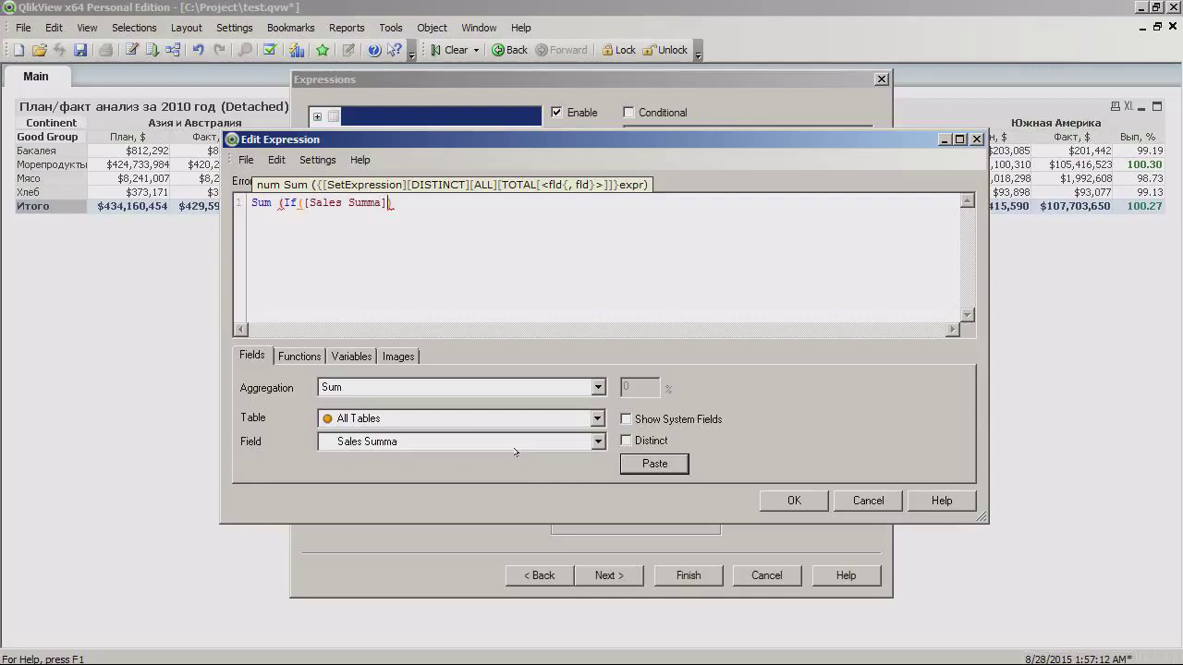
text(, 0))
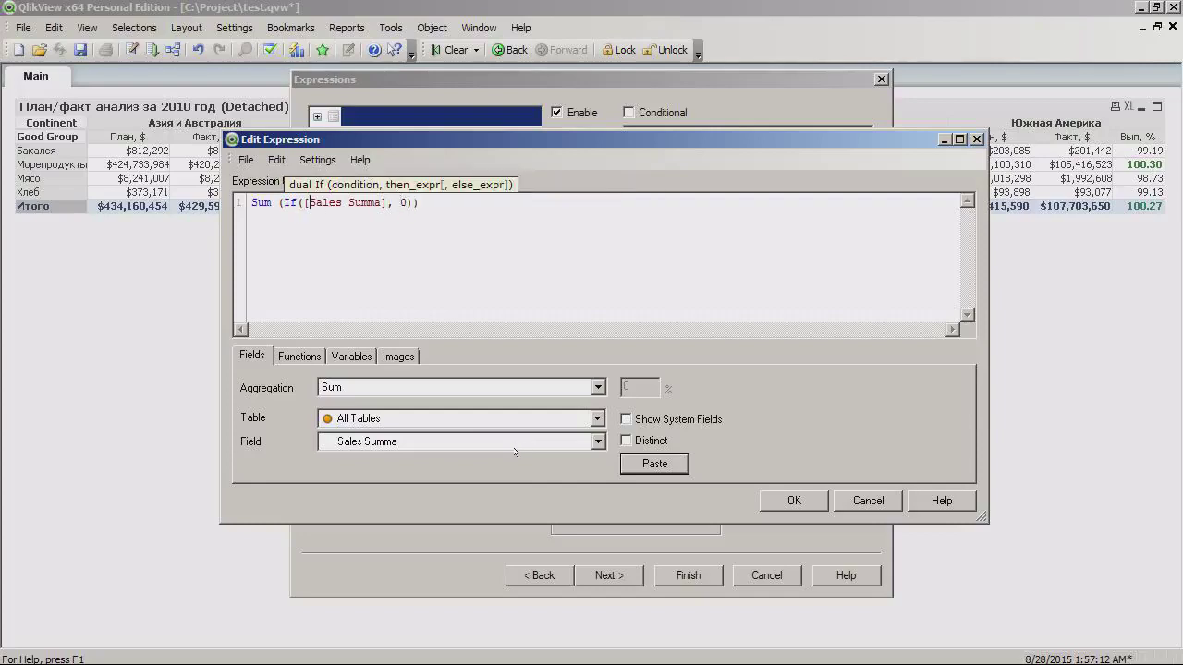
key(Home)
key(Right)
key(Right)
key(Right)
key(Right)
key(Right)
key(Right)
key(Right)
key(Right)
text(,)
key(Left)
key(Left)
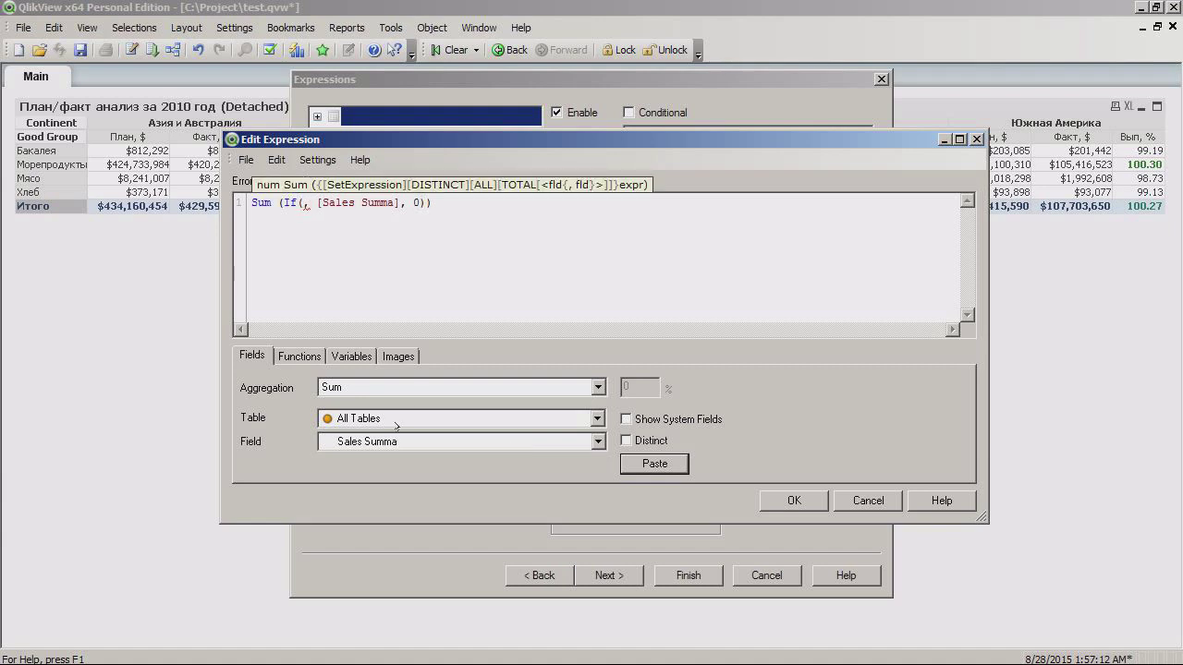
Step: Insert the Year field without aggregation as the If condition and compare it with 2009
click(435, 387)
click(397, 404)
click(363, 443)
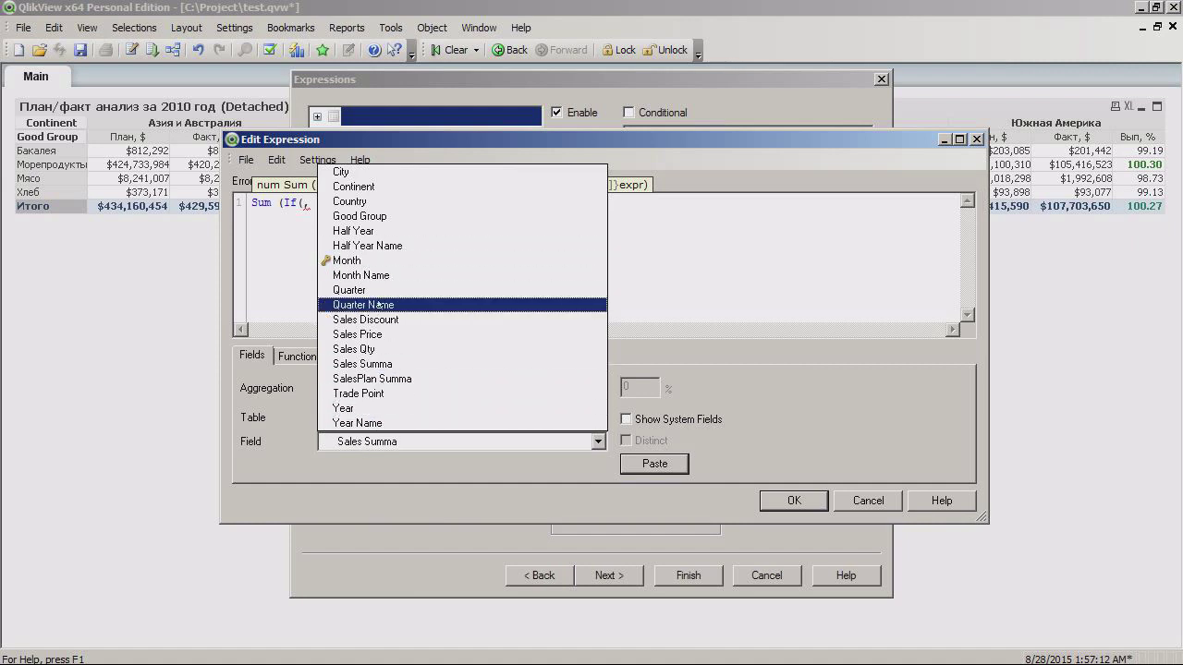
click(343, 407)
click(654, 463)
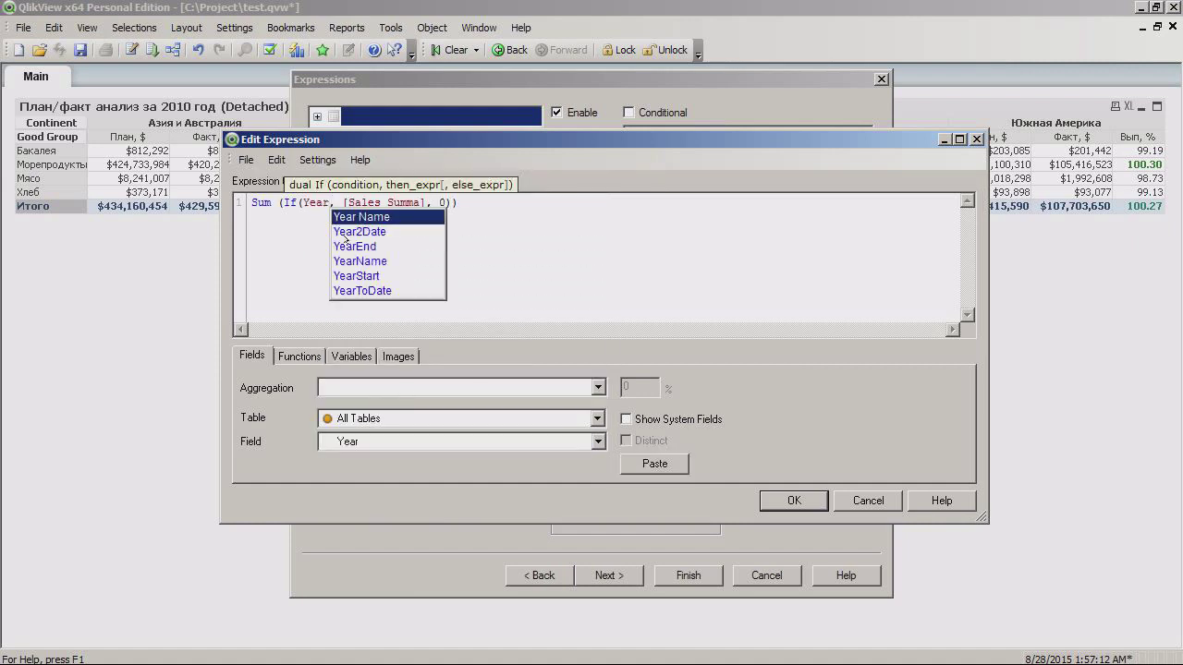
key(Escape)
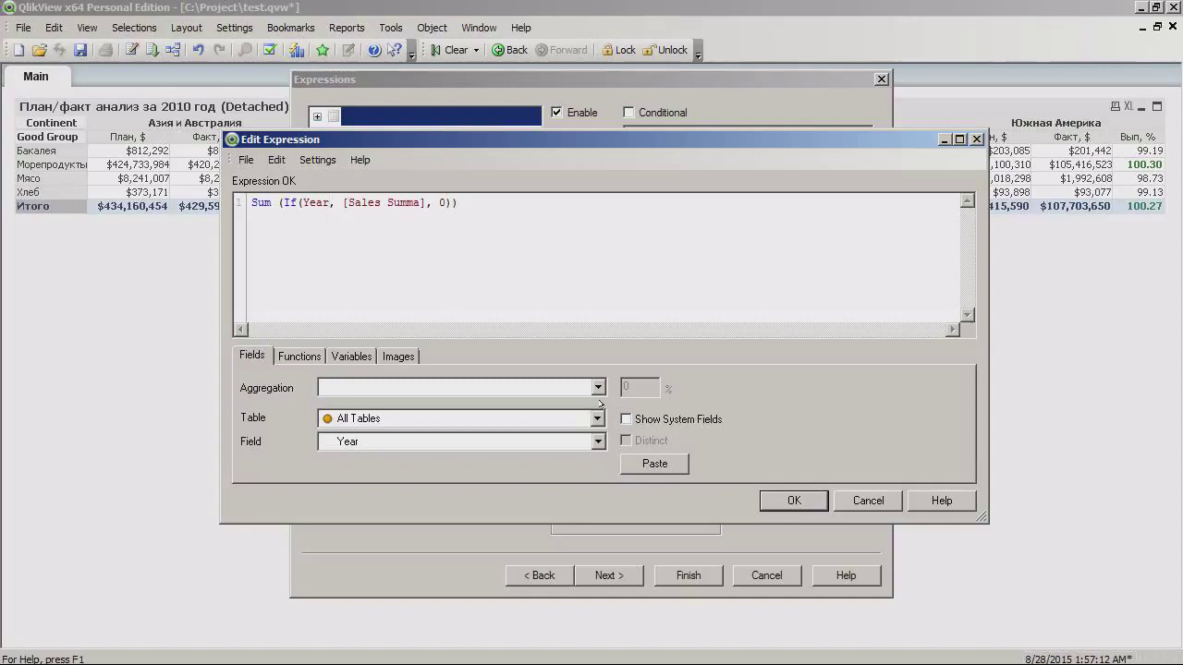
text(= )
text(2009)
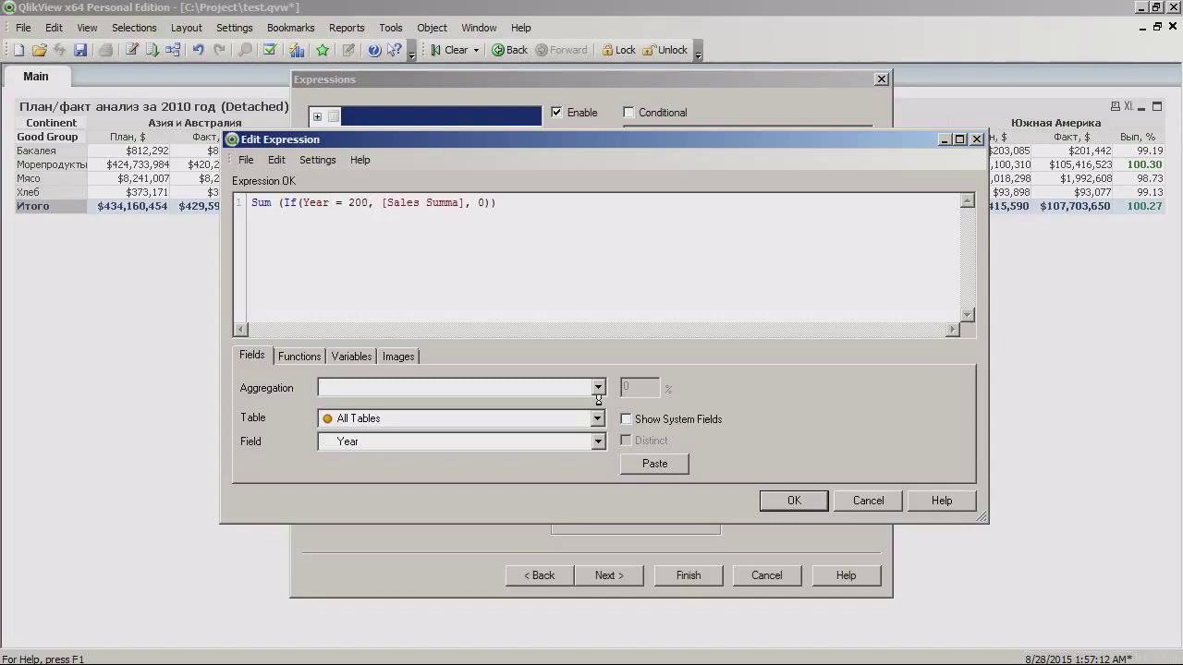
Step: Remove the space between Sum and its opening bracket in the expression
key(Left)
key(Left)
key(Left)
key(Left)
key(Left)
key(Left)
key(Left)
key(Left)
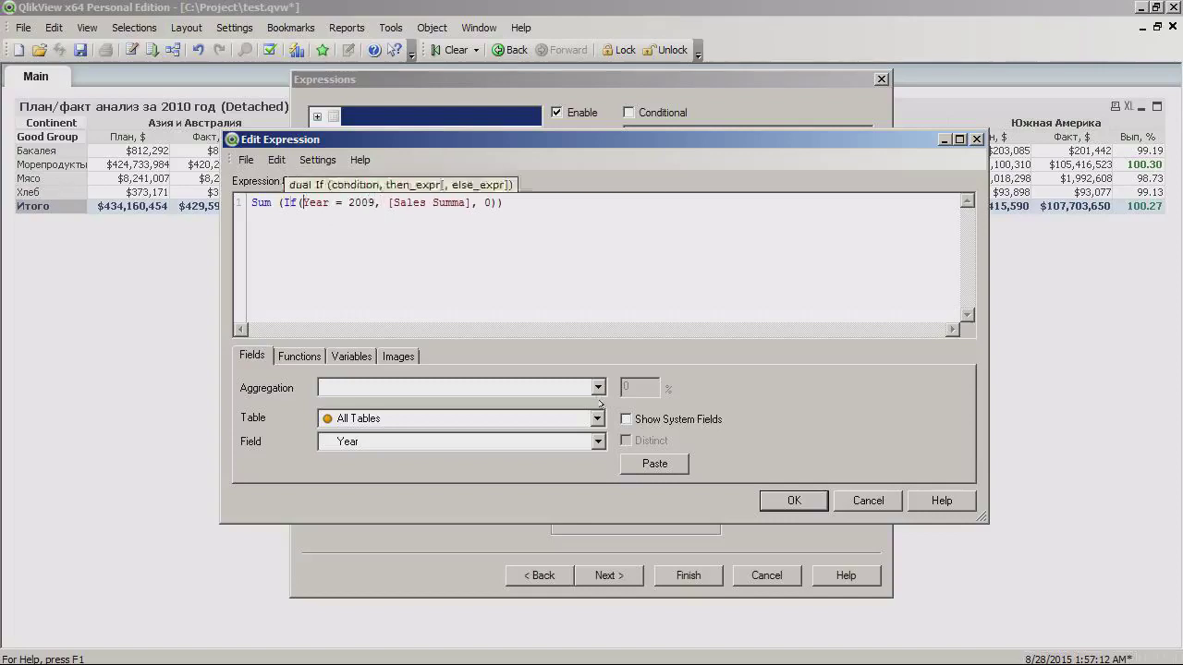
key(Home)
key(Right)
key(Right)
key(Right)
key(Delete)
key(Right)
Step: Examine the parts of the If function inside the Sum: the Year condition, the Sales Summa value and the 0
key(shift+Right)
key(shift+Right)
key(shift+Right)
key(shift+Right)
key(shift+Right)
key(shift+Right)
key(shift+Right)
key(shift+Right)
key(shift+Right)
key(shift+Right)
key(shift+Right)
key(shift+Right)
key(shift+Right)
key(shift+Right)
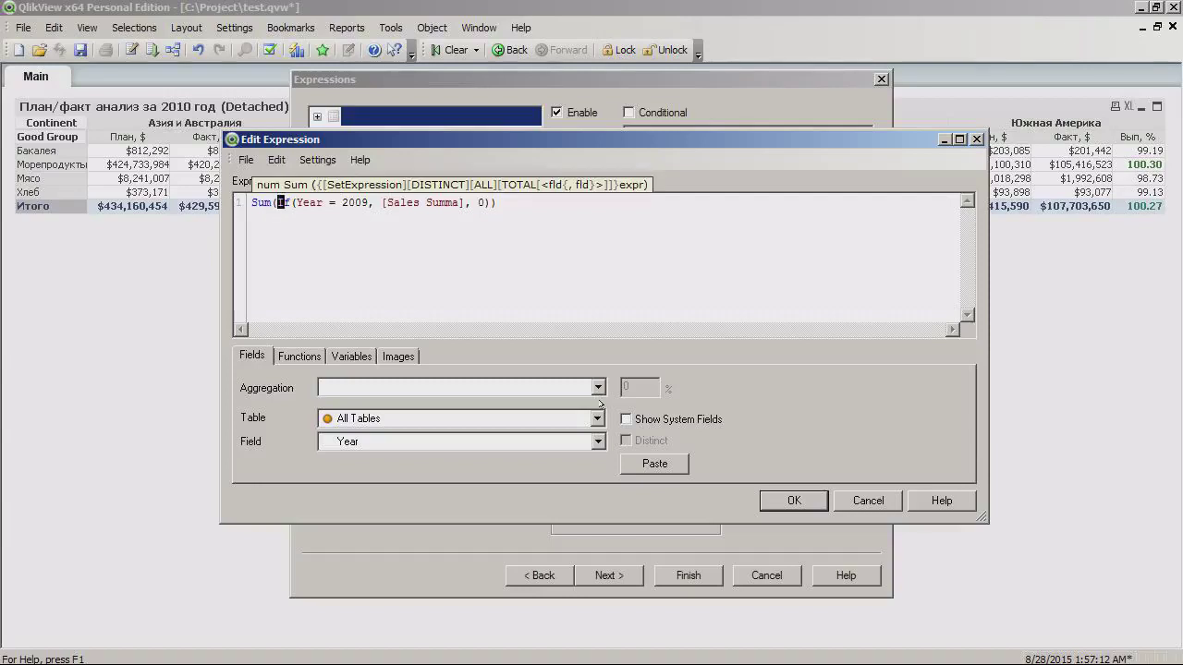
key(Left)
key(Right)
key(Right)
key(Right)
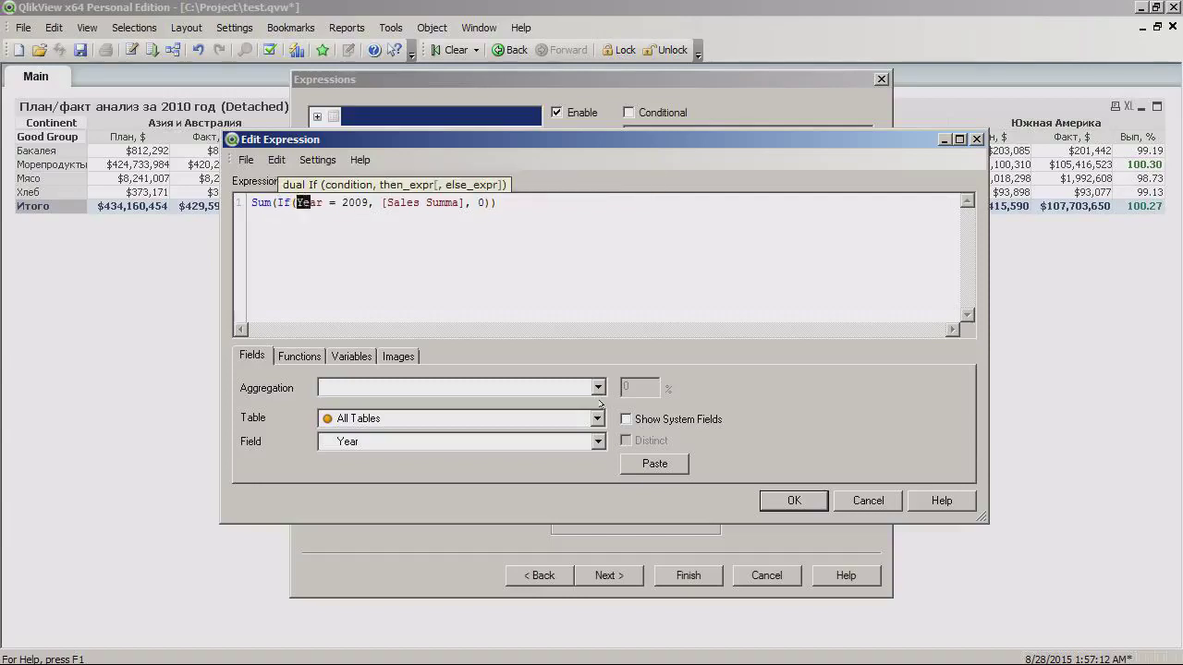
key(Right)
key(Right)
key(shift+Right)
key(shift+Right)
key(shift+Right)
key(shift+Right)
key(shift+Right)
key(shift+Right)
key(shift+Right)
key(shift+Right)
key(shift+Right)
key(shift+Right)
key(shift+Right)
key(shift+Right)
key(shift+Right)
key(Right)
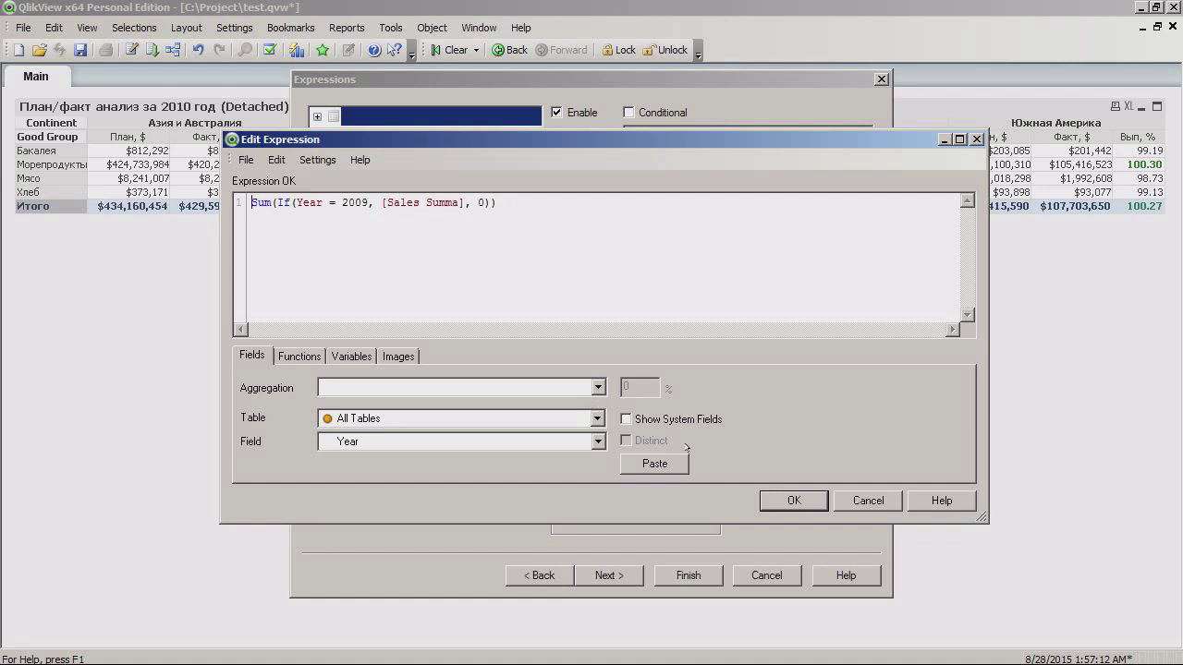
Step: Confirm the expression and label it "2009 г." after the header of the Excel template's first year column
click(781, 498)
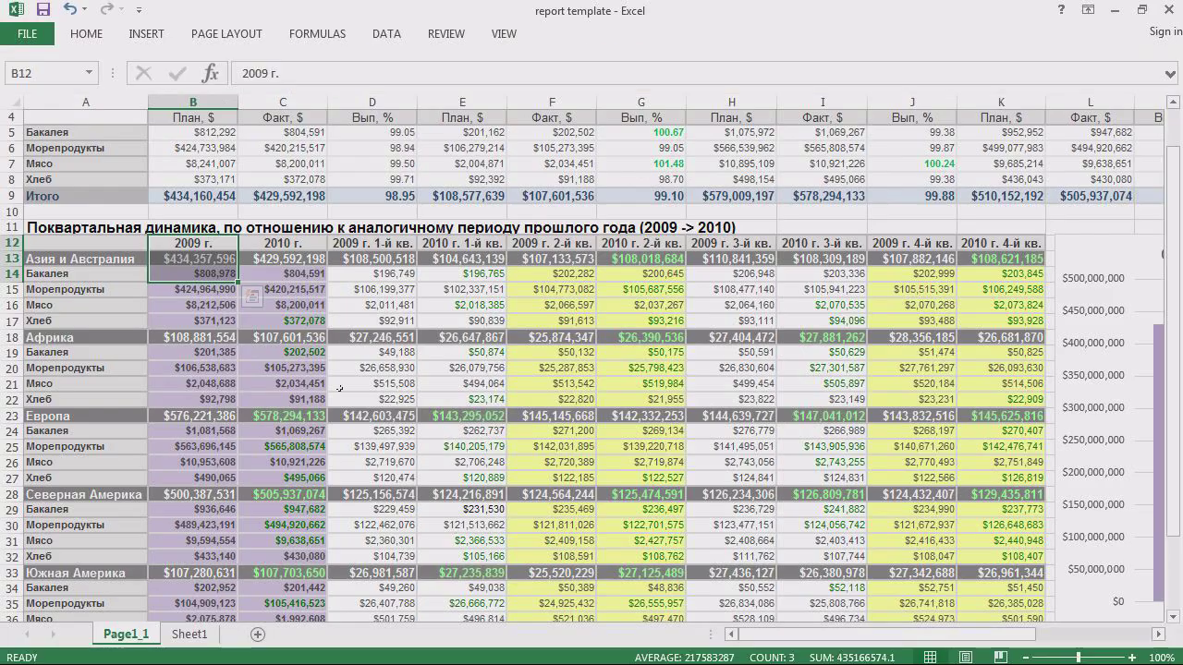
key(F2)
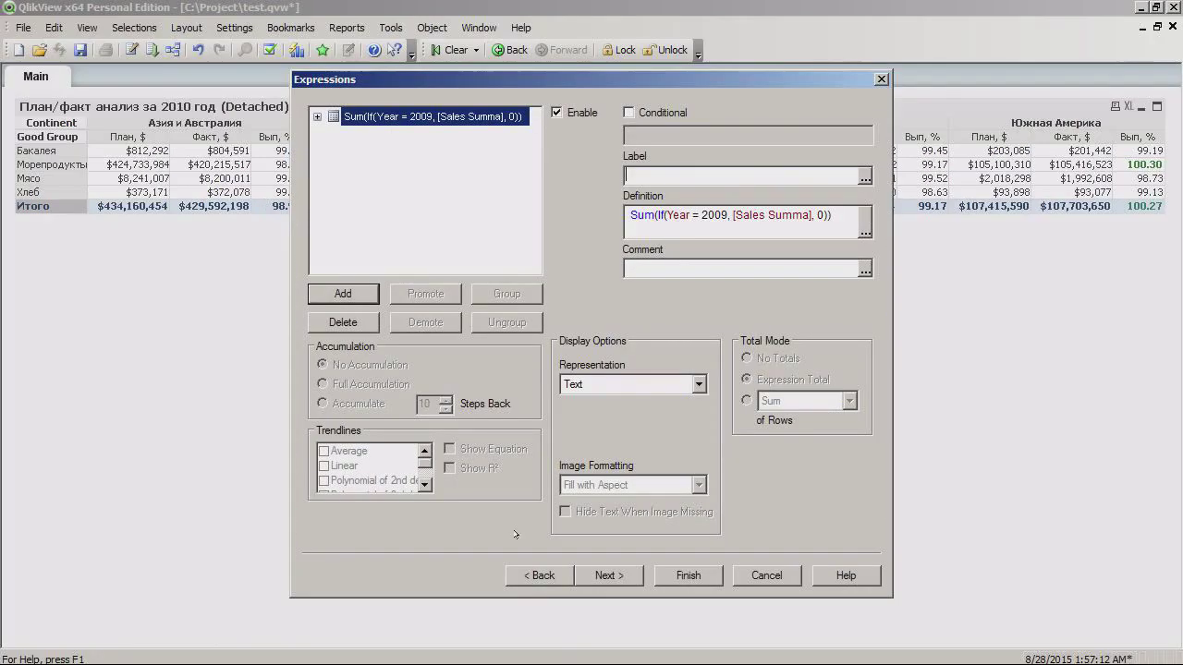
text(2009 г.)
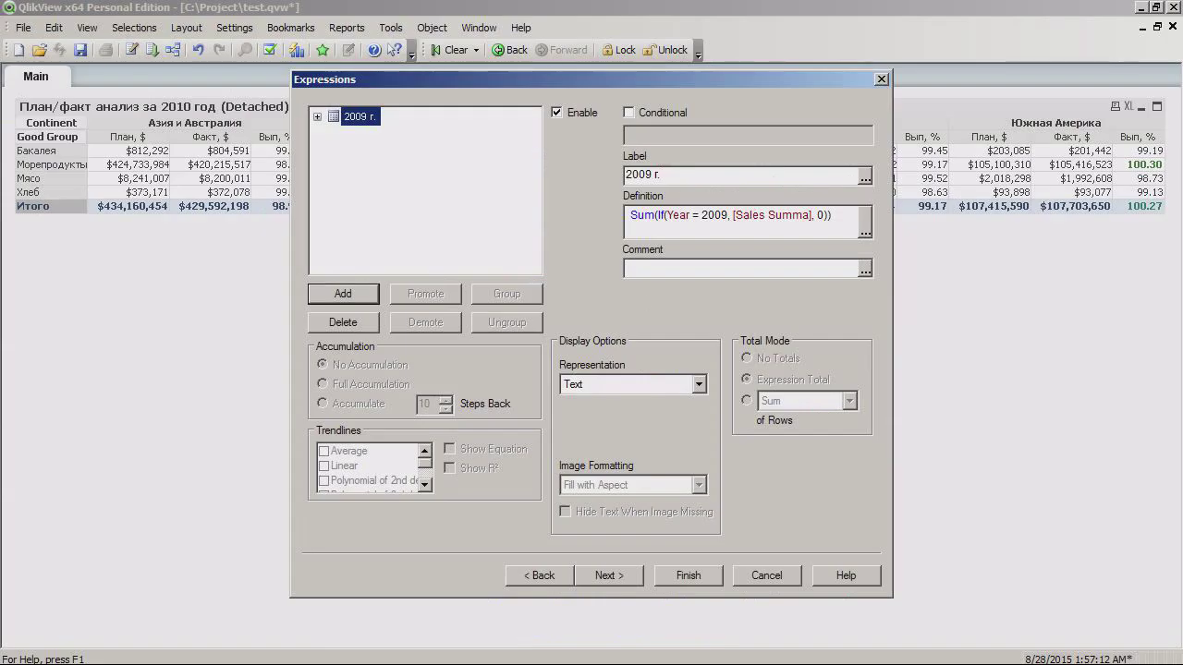
Step: Add a second expression, Sum(If(Year = 2010, [Sales Summa], 0)), and label it "2010 г."
click(341, 293)
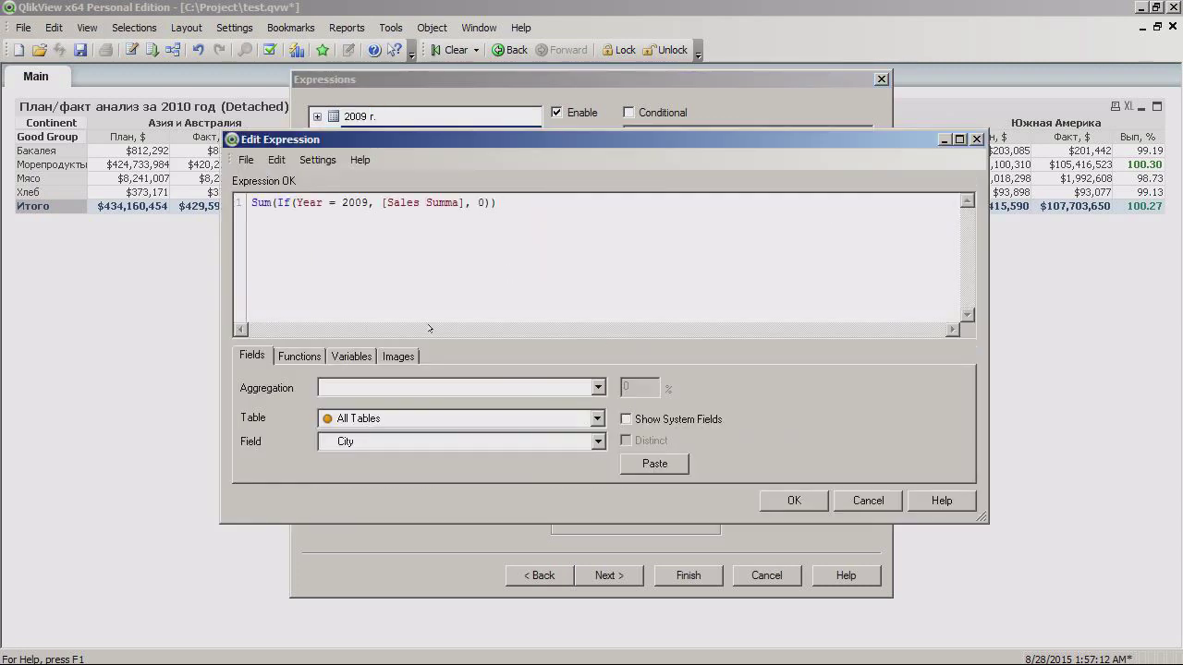
click(770, 499)
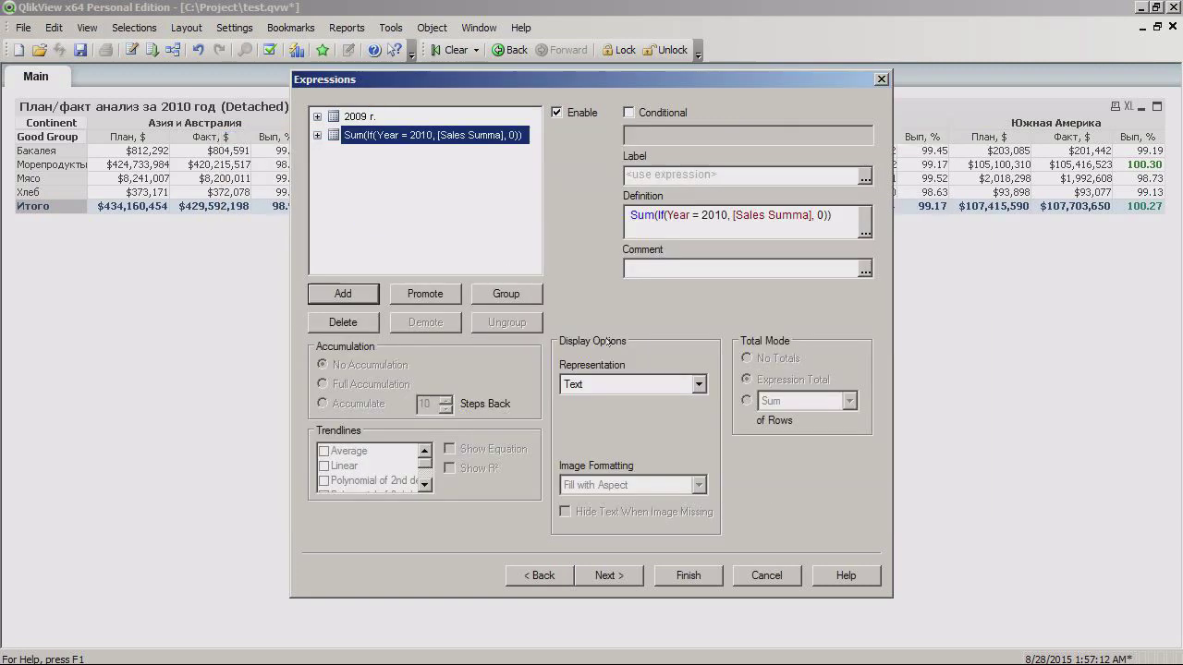
click(739, 174)
text(2009 г.)
key(BackSpace)
text(0)
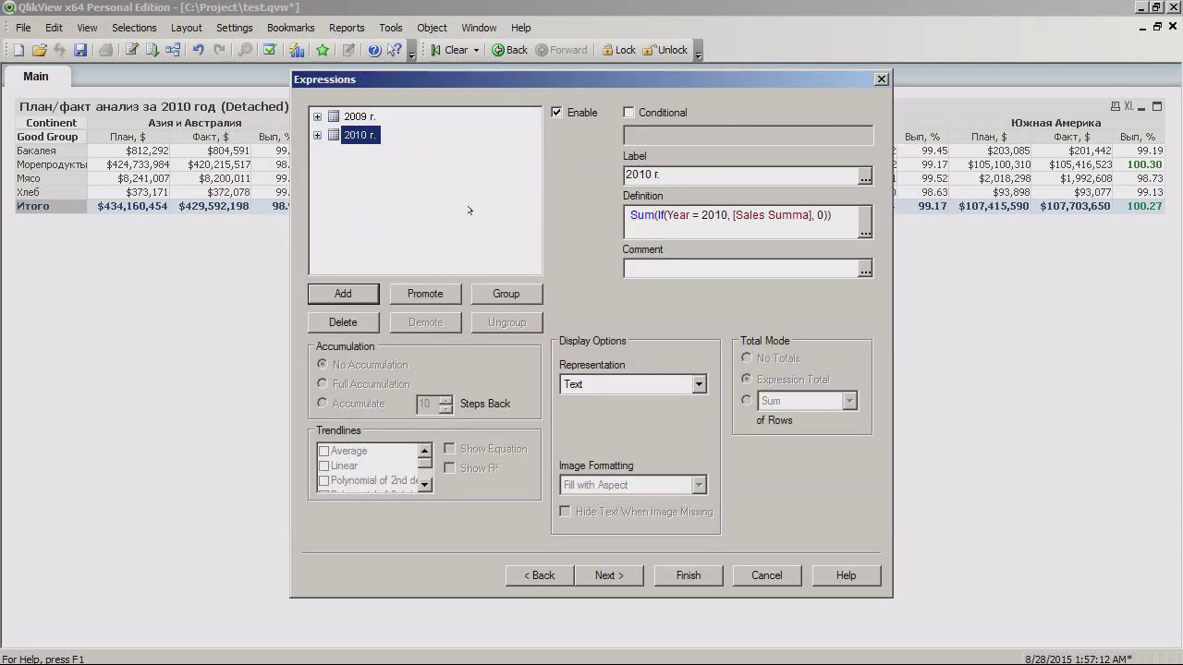
Step: Add Sales Summa expressions for all 2009 and 2010 quarters, using Quarter = 200901 to 201004, labelled "2009 г. 1-й кв." to "2010 г. 4-й кв."
click(357, 293)
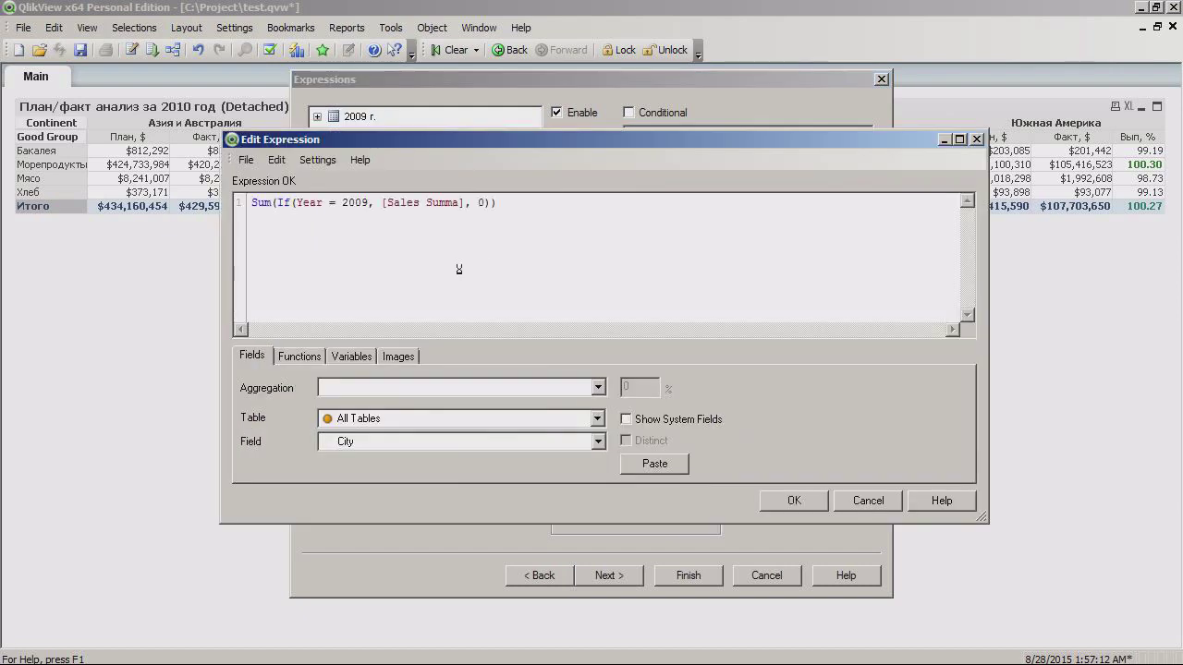
double_click(309, 202)
text(Quarter)
click(392, 202)
text(01)
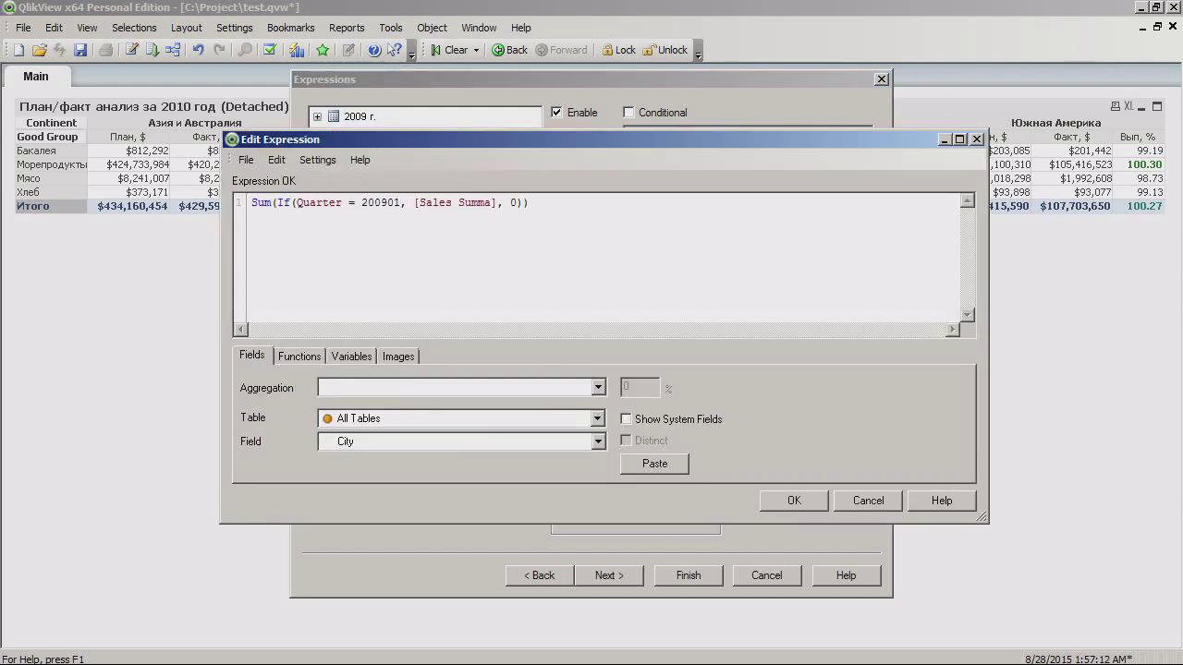
key(ctrl+a)
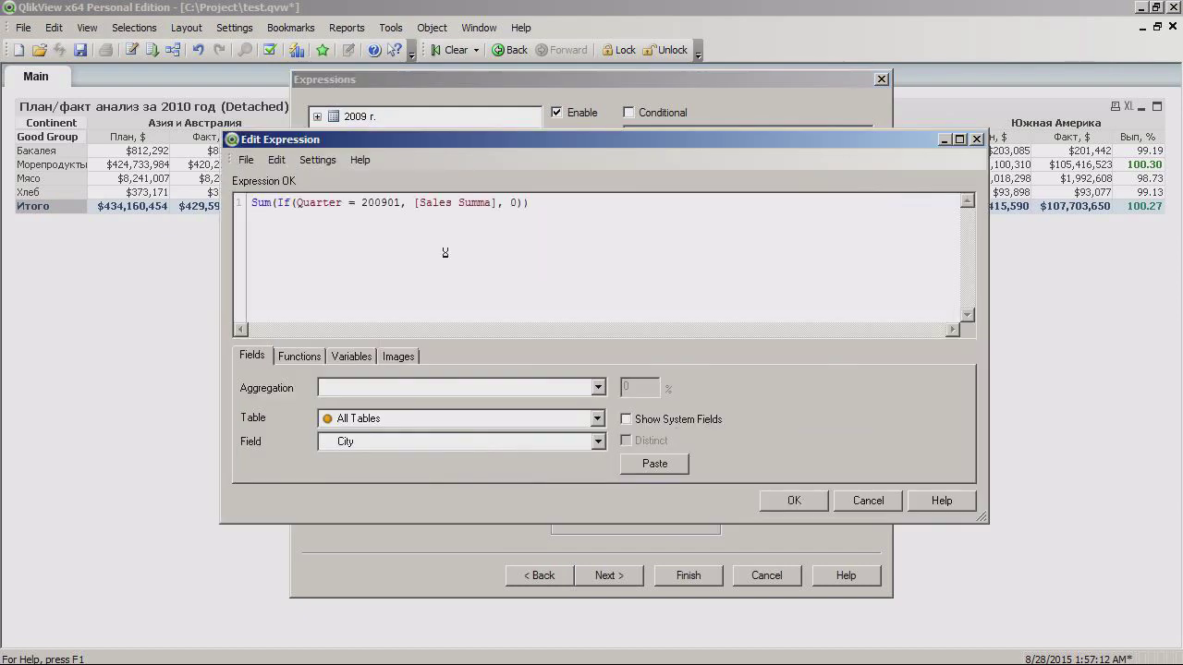
key(BackSpace)
key(BackSpace)
text(1)
key(Return)
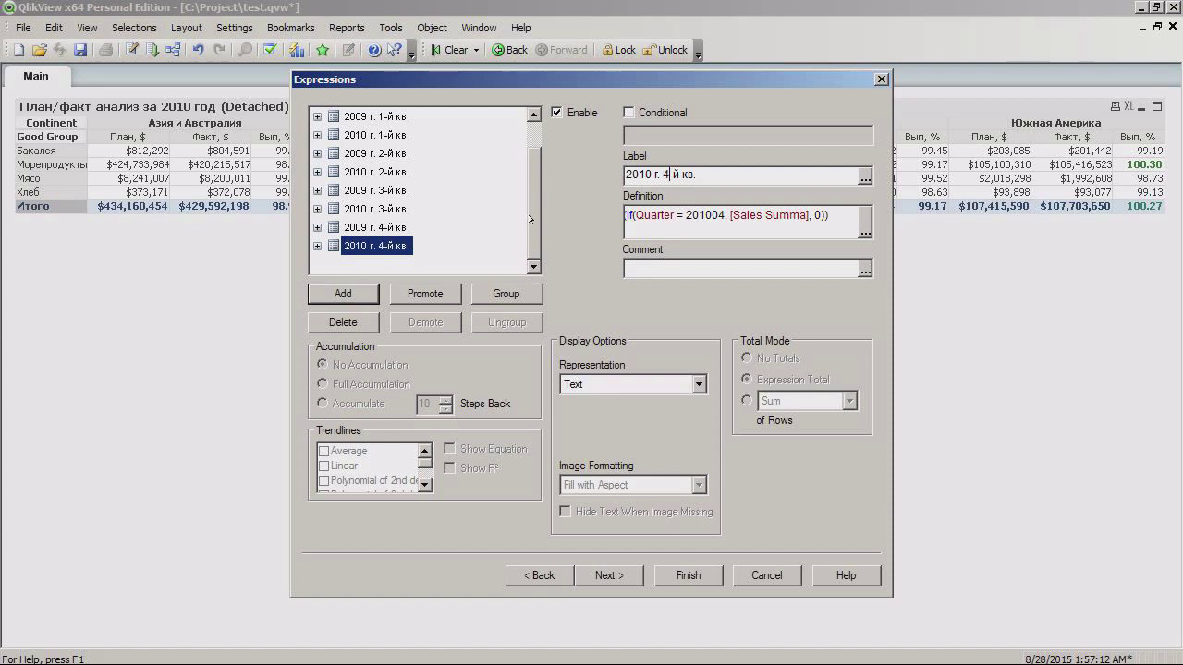
Step: Finish the chart, place it below the plan/fact table at the sheet's left side, and enlarge it to show more quarter columns
drag(532, 219, 533, 166)
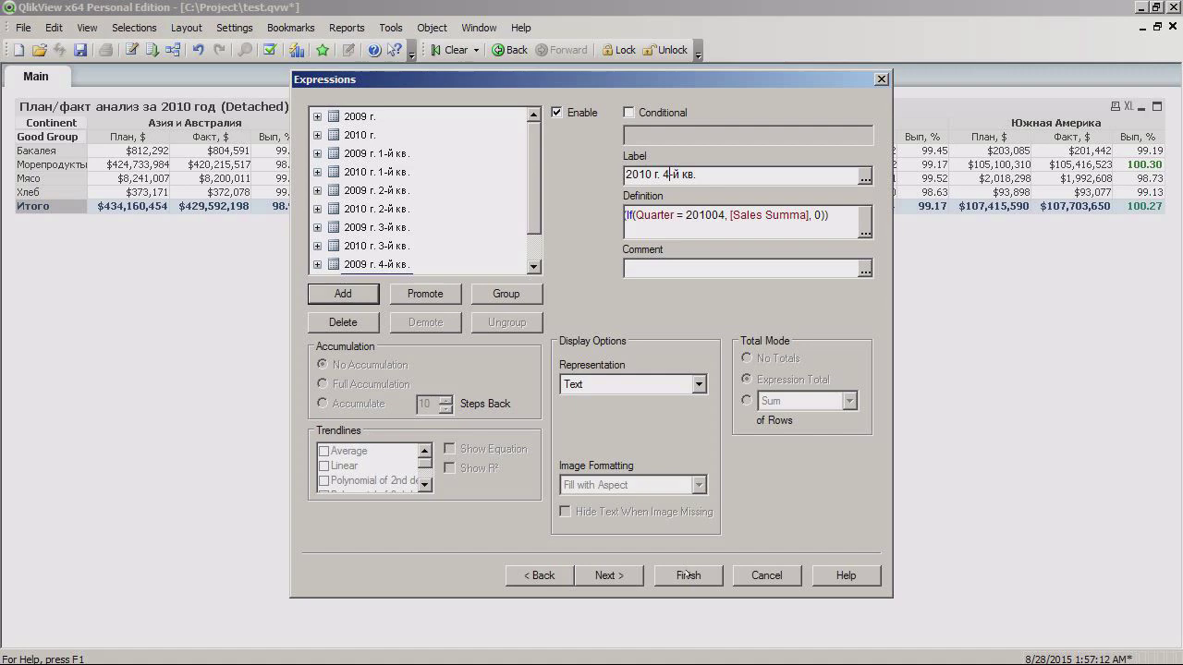
click(688, 575)
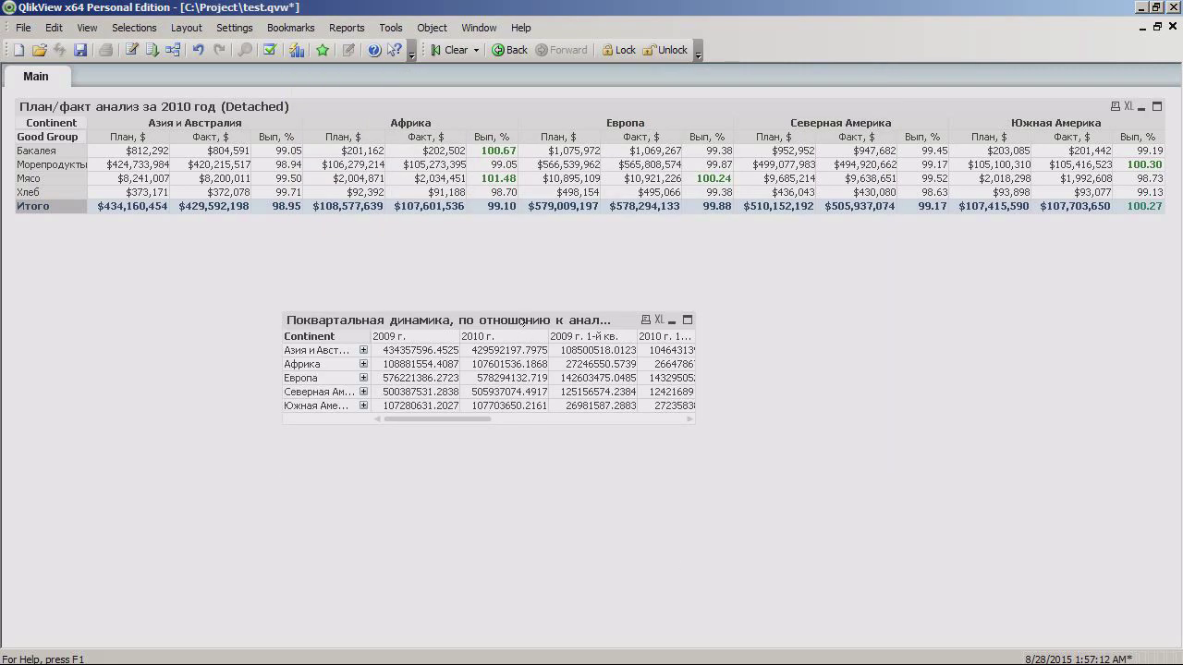
drag(559, 326, 284, 246)
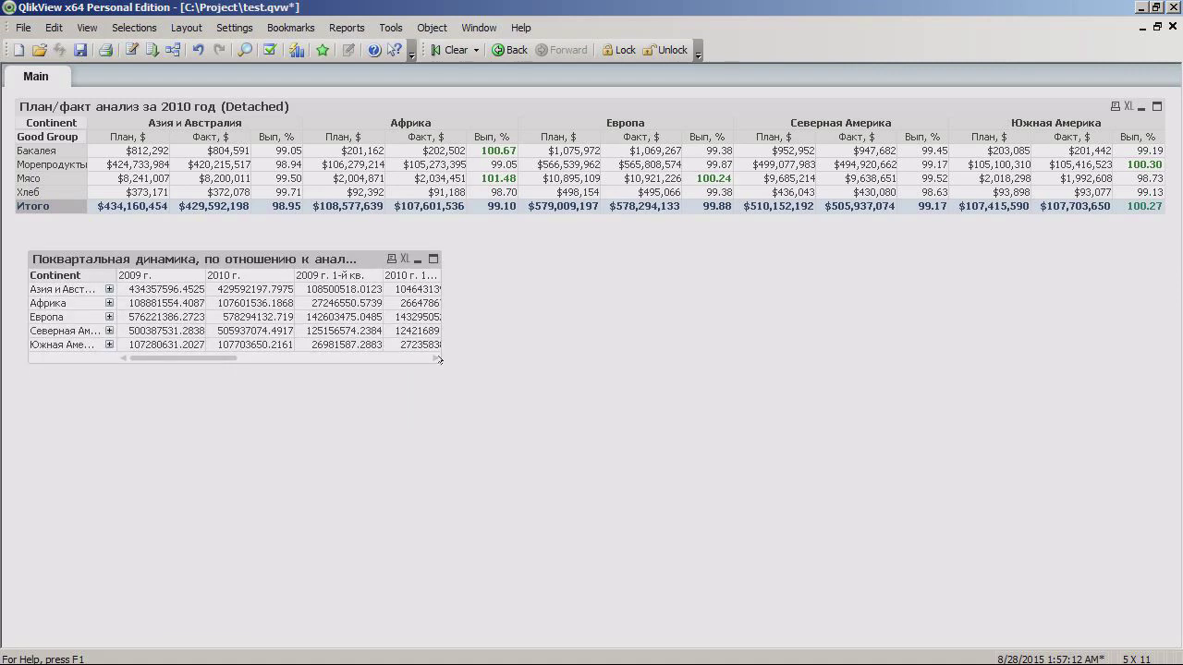
drag(440, 360, 738, 485)
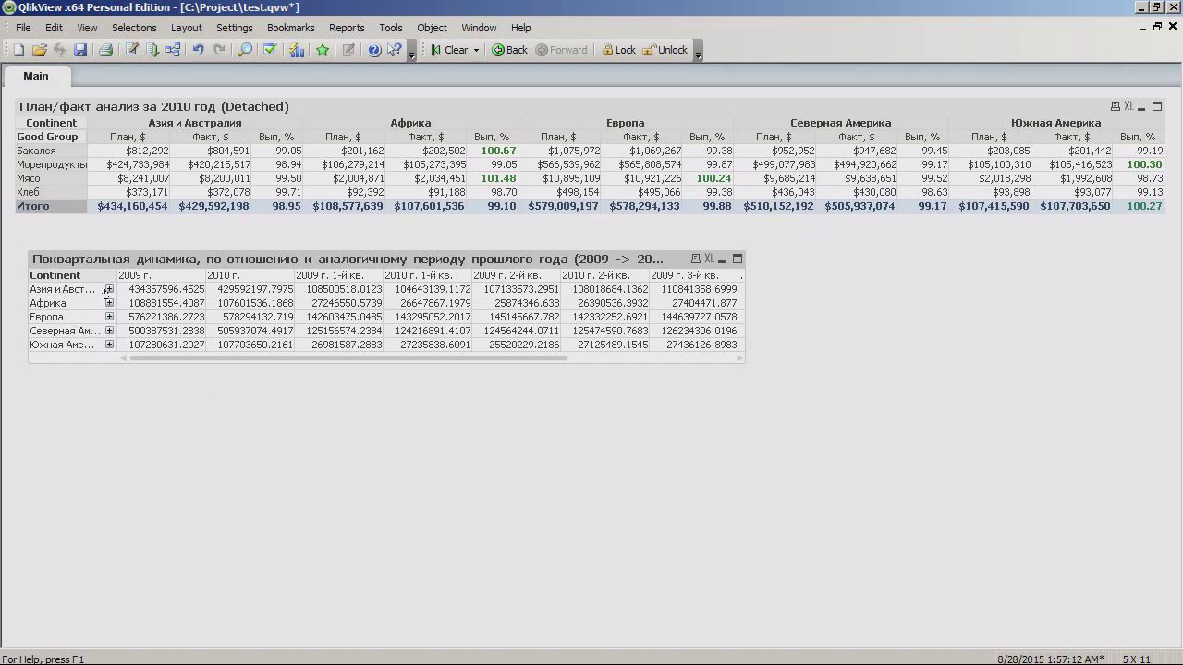
Step: Set the quarterly dynamics pivot to always fully expanded, and resize and align it below the plan/fact table so all rows show
right_click(192, 259)
click(224, 274)
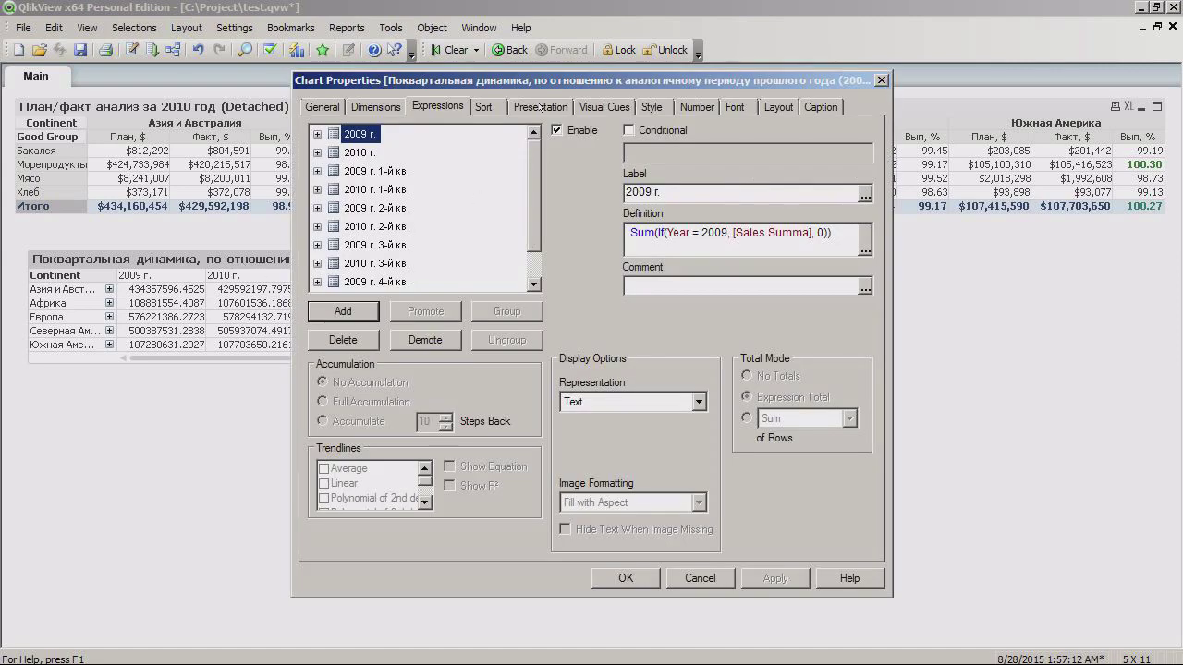
click(541, 107)
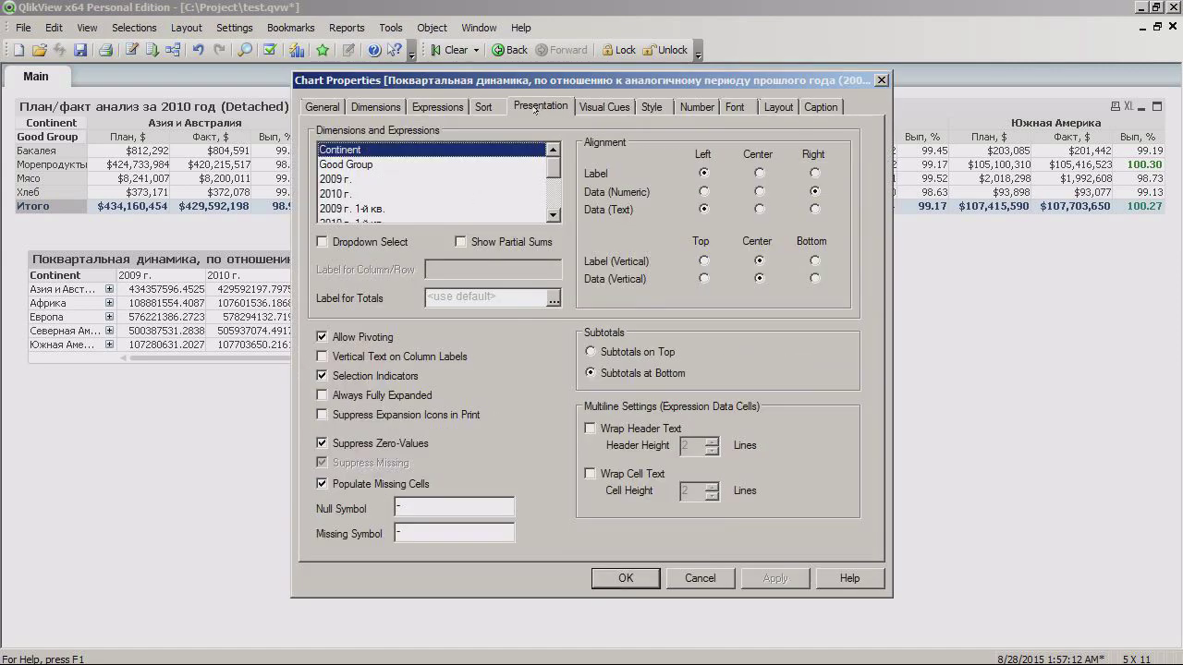
click(370, 165)
ctrl+click(372, 150)
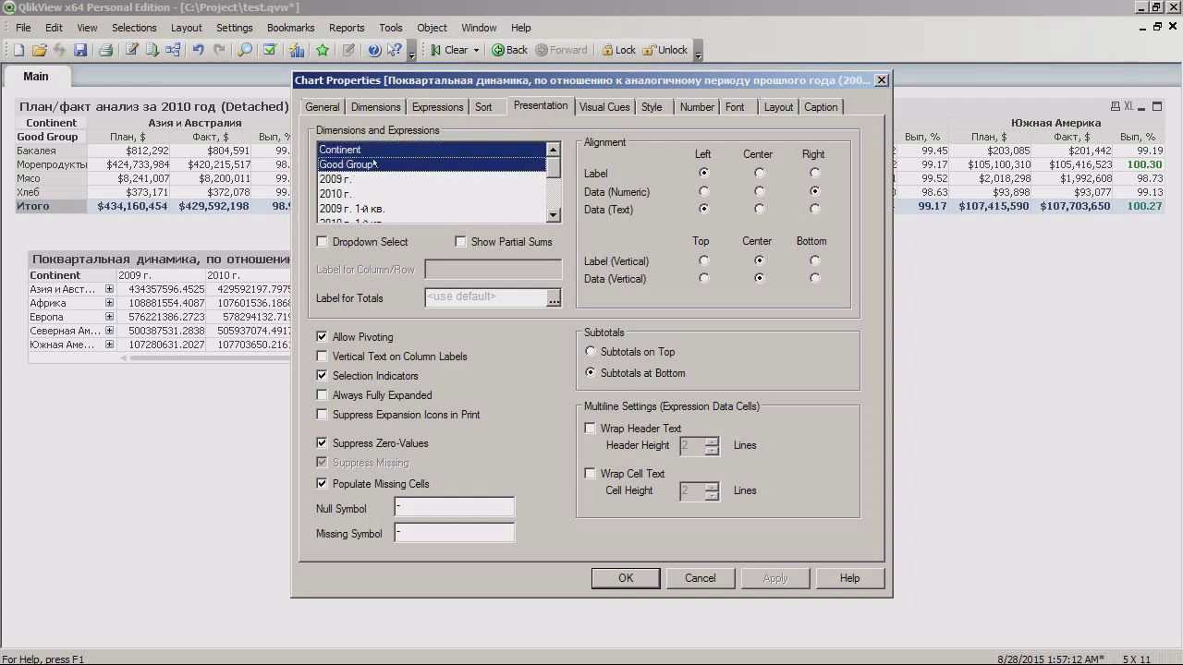
click(343, 397)
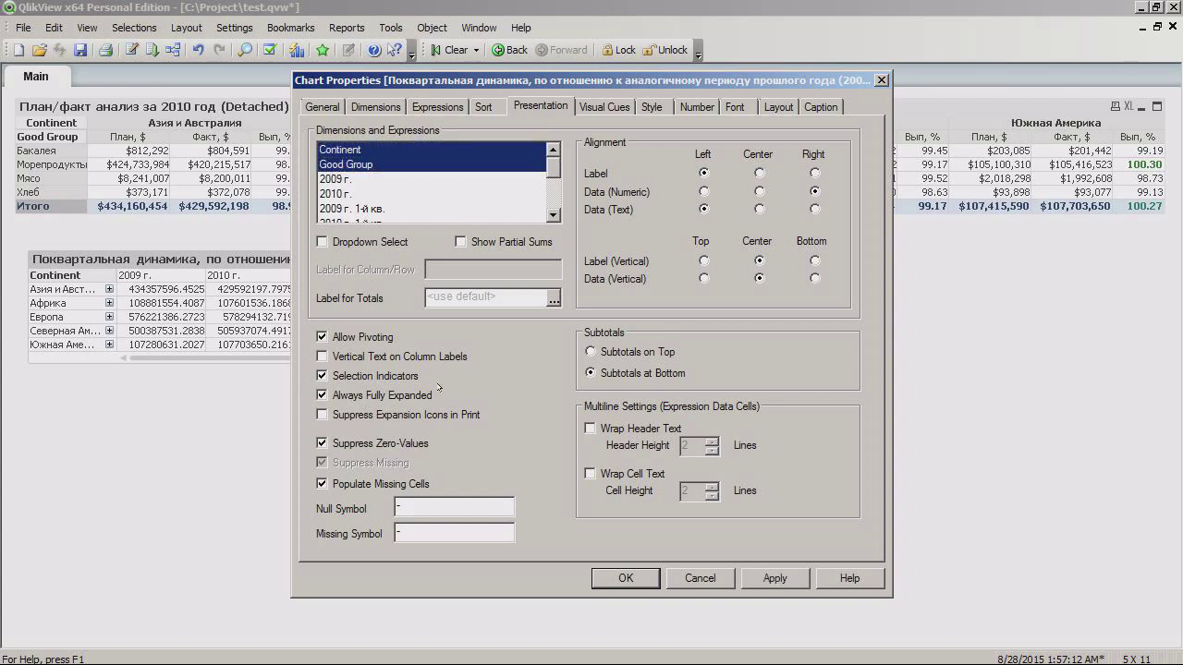
click(623, 582)
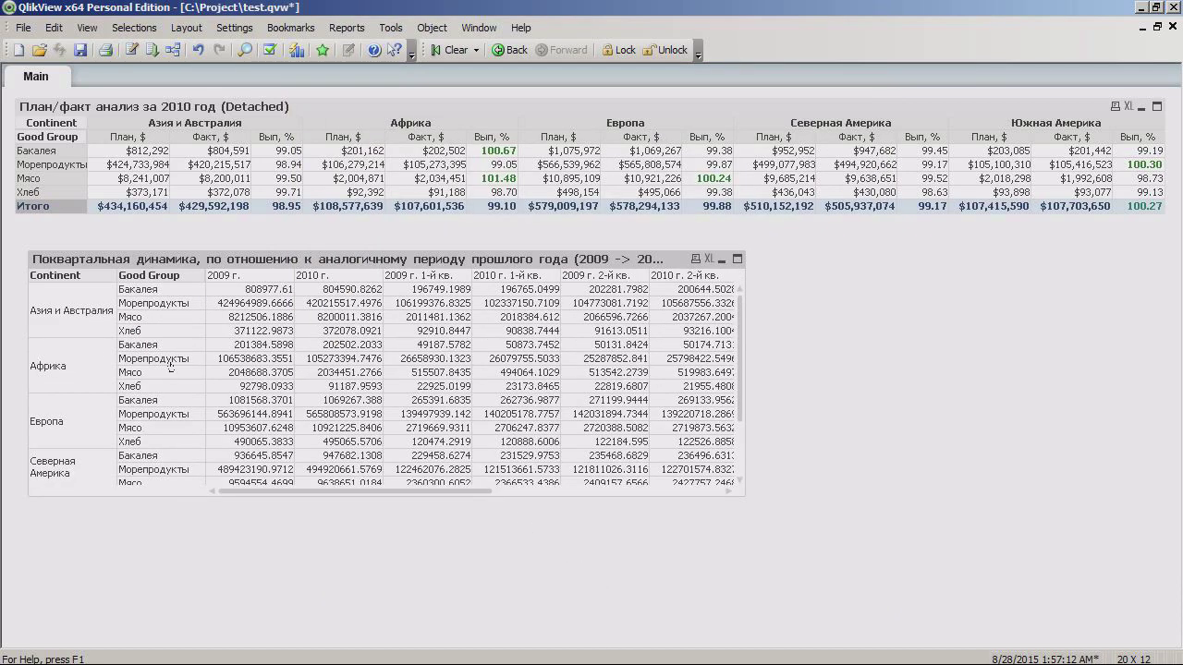
drag(187, 489, 188, 566)
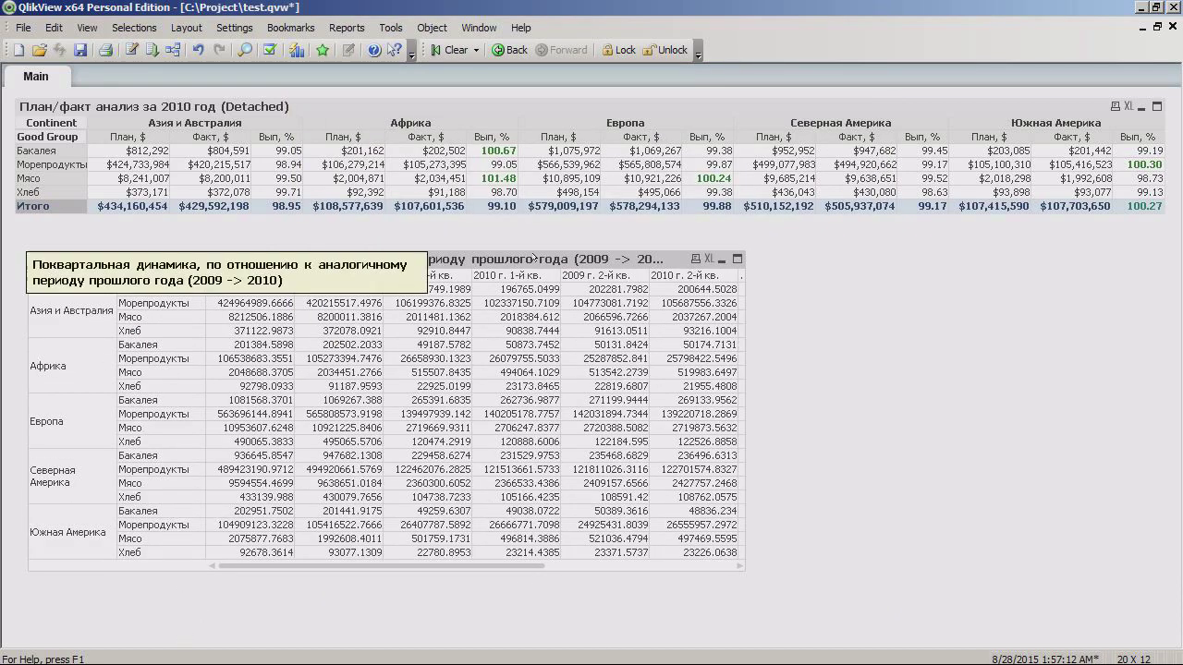
drag(531, 256, 517, 238)
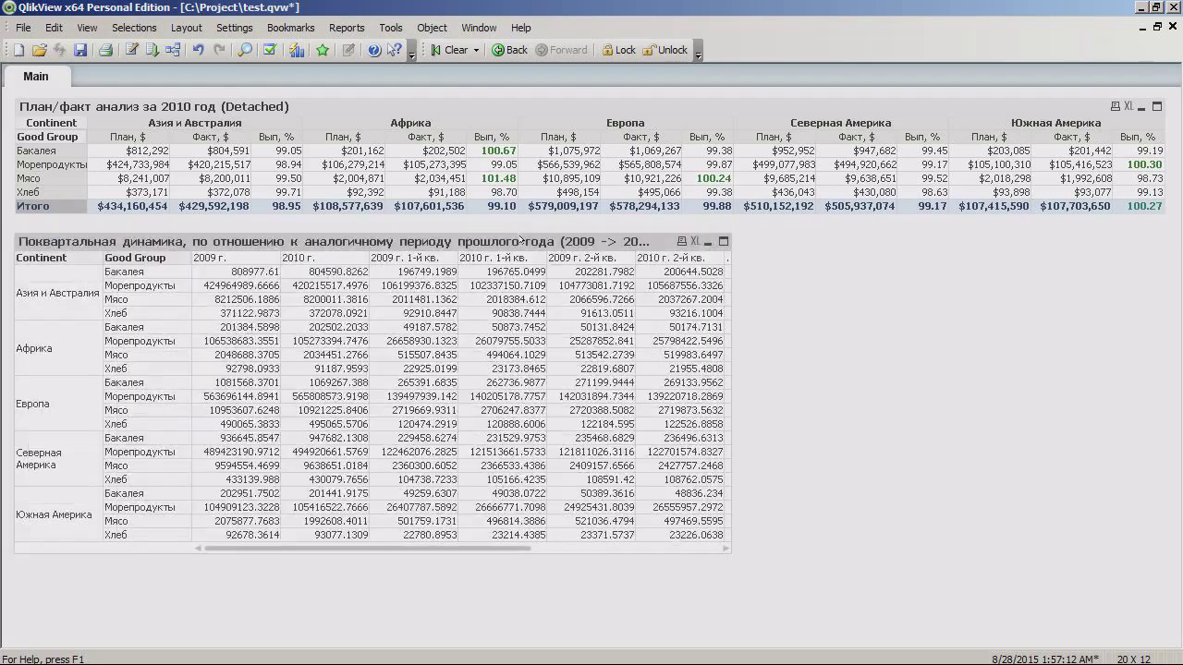
Step: Enable partial sums for the Continent and Good Group dimensions of the quarterly dynamics pivot table
right_click(447, 242)
click(499, 254)
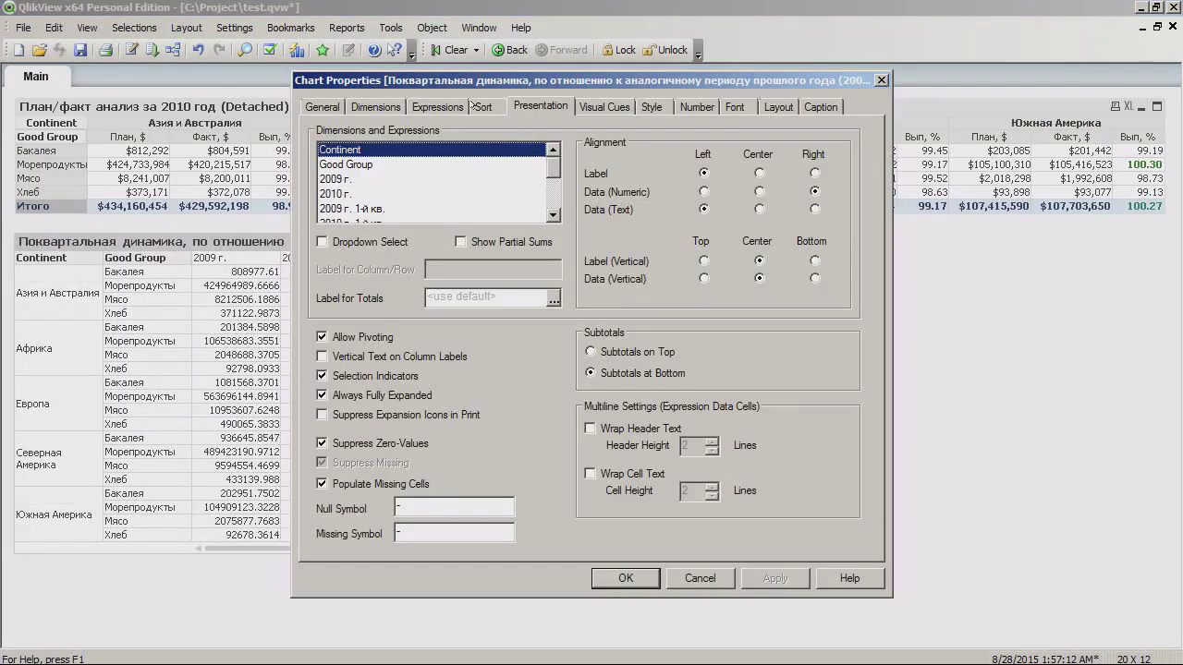
click(451, 106)
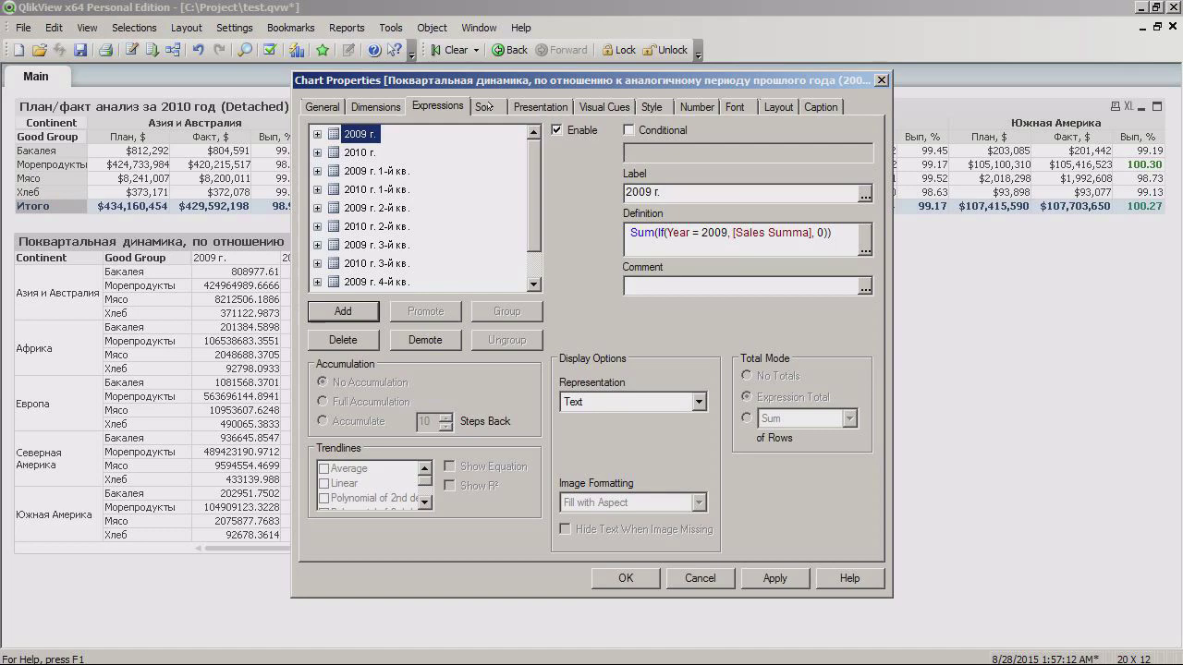
click(486, 107)
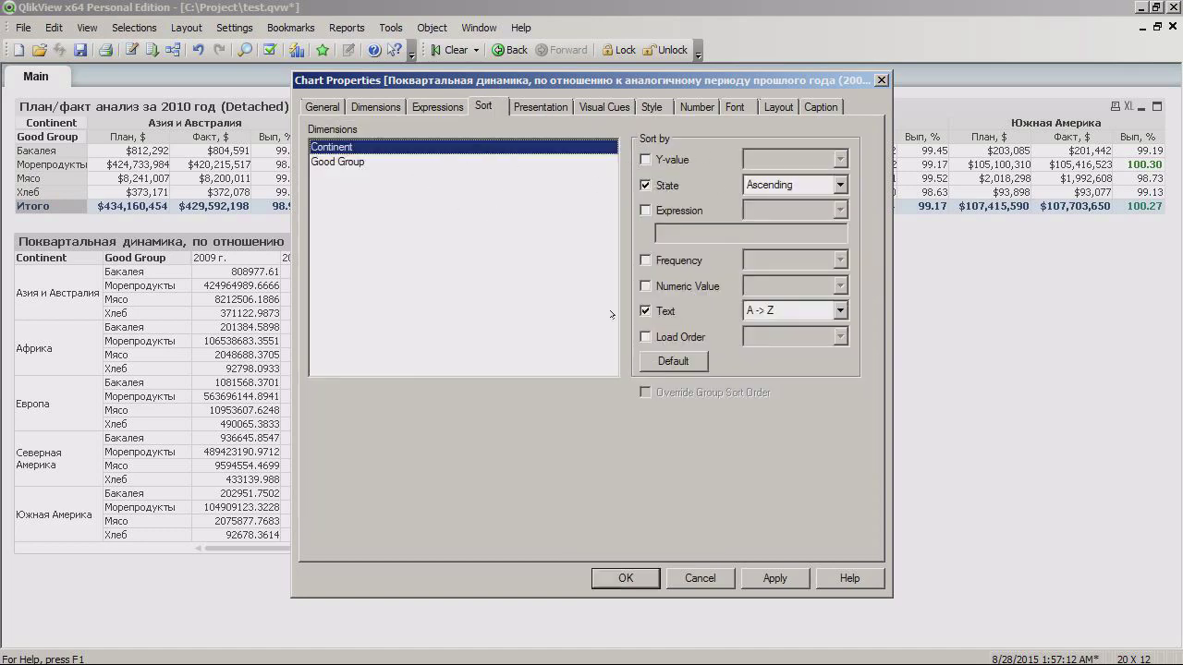
click(527, 107)
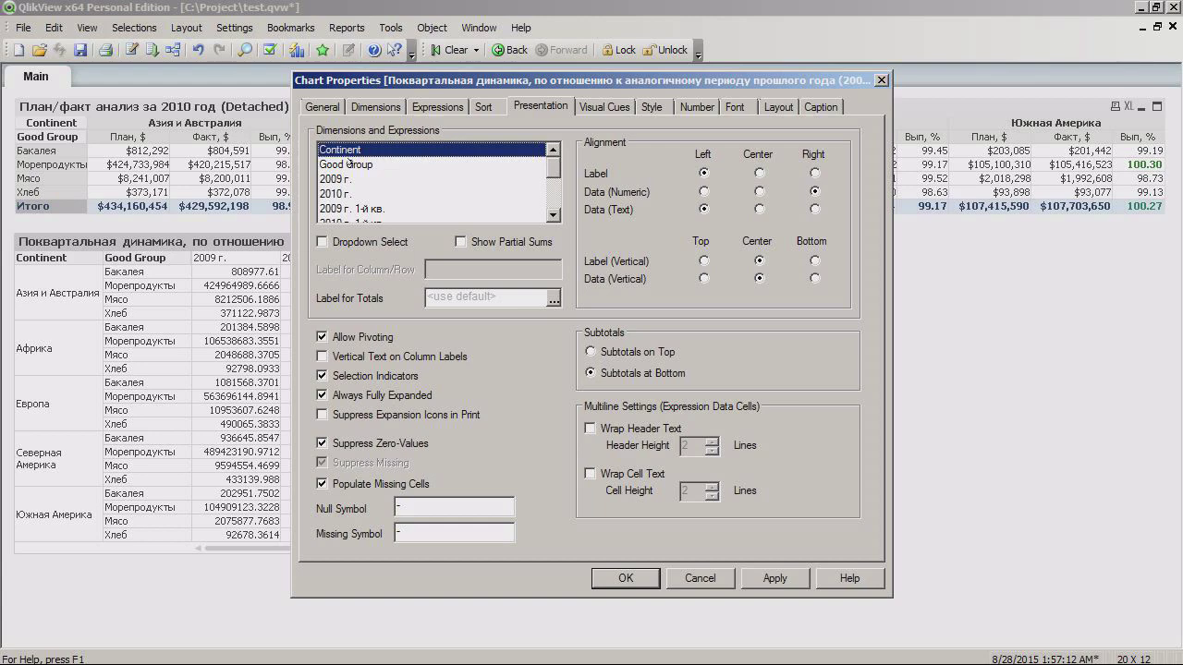
drag(371, 150, 374, 159)
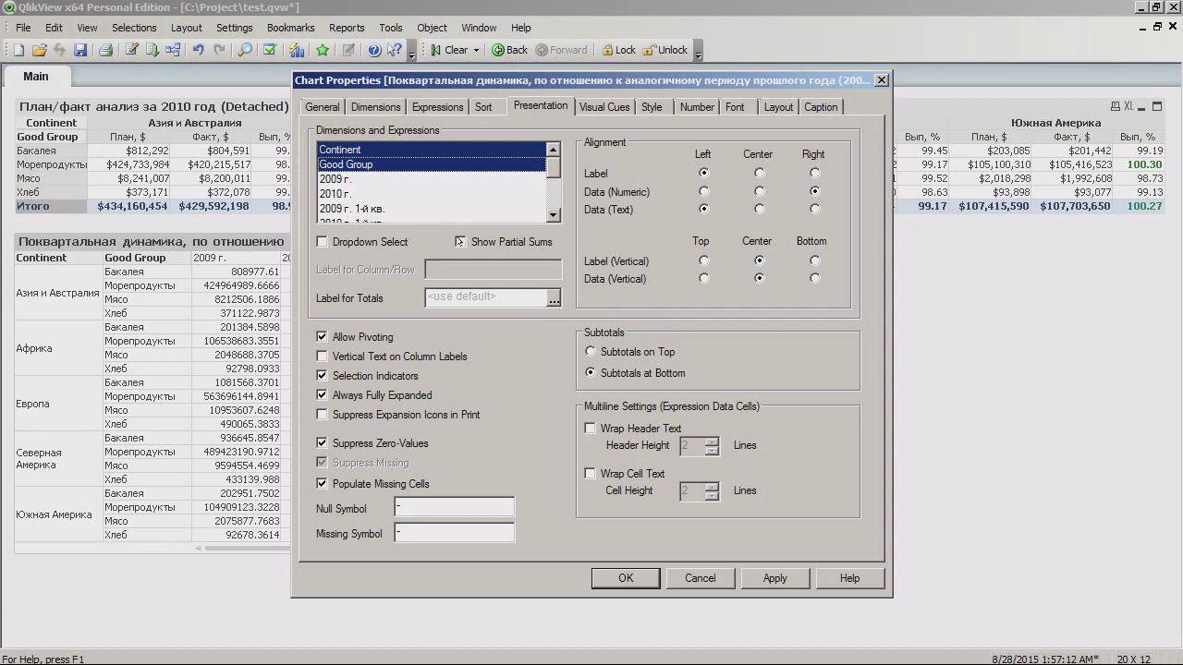
click(459, 241)
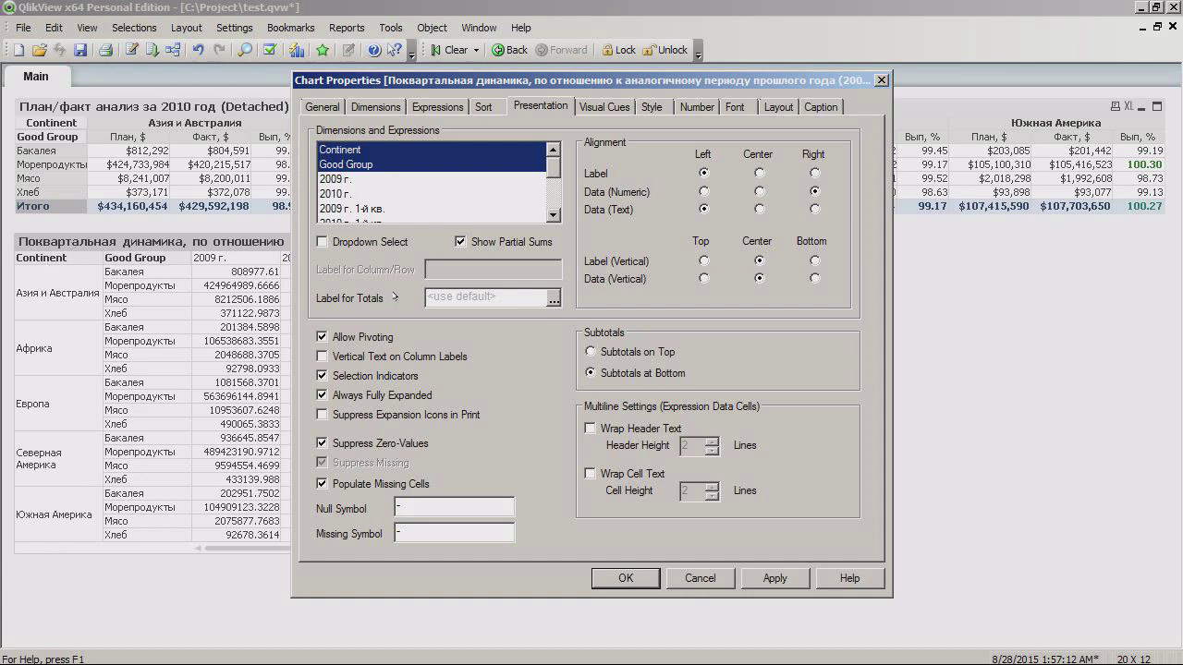
Step: Blank the Good Group totals label and set Continent's totals label to "Итого", copied from the total row of the Excel template
click(368, 167)
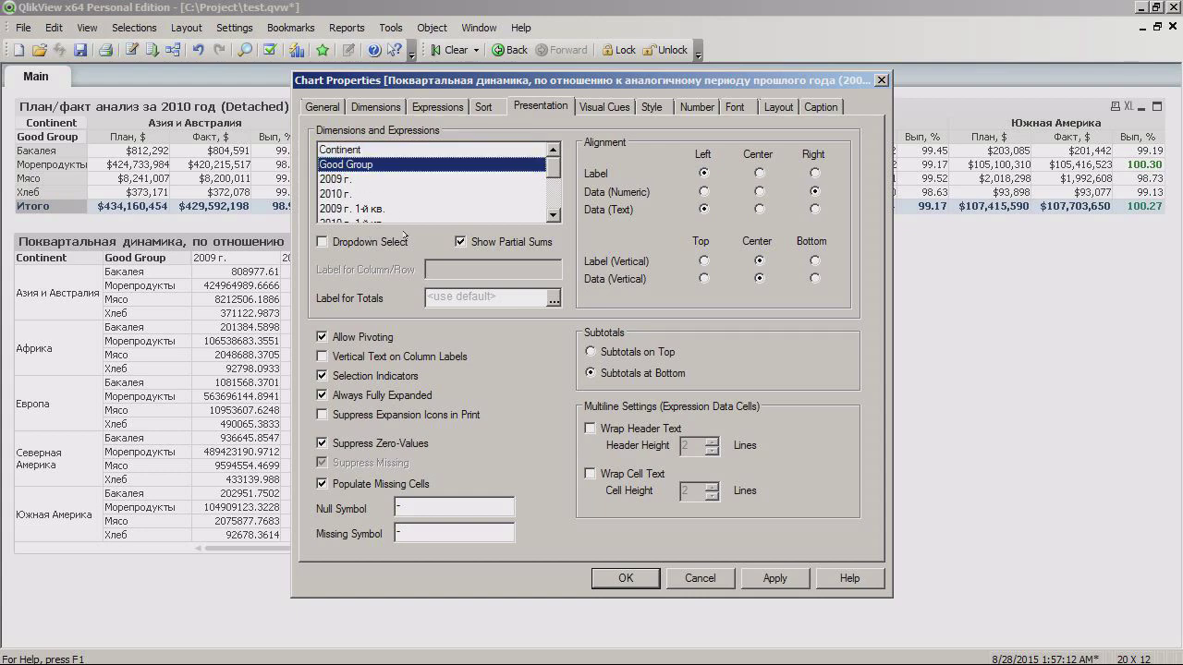
click(460, 302)
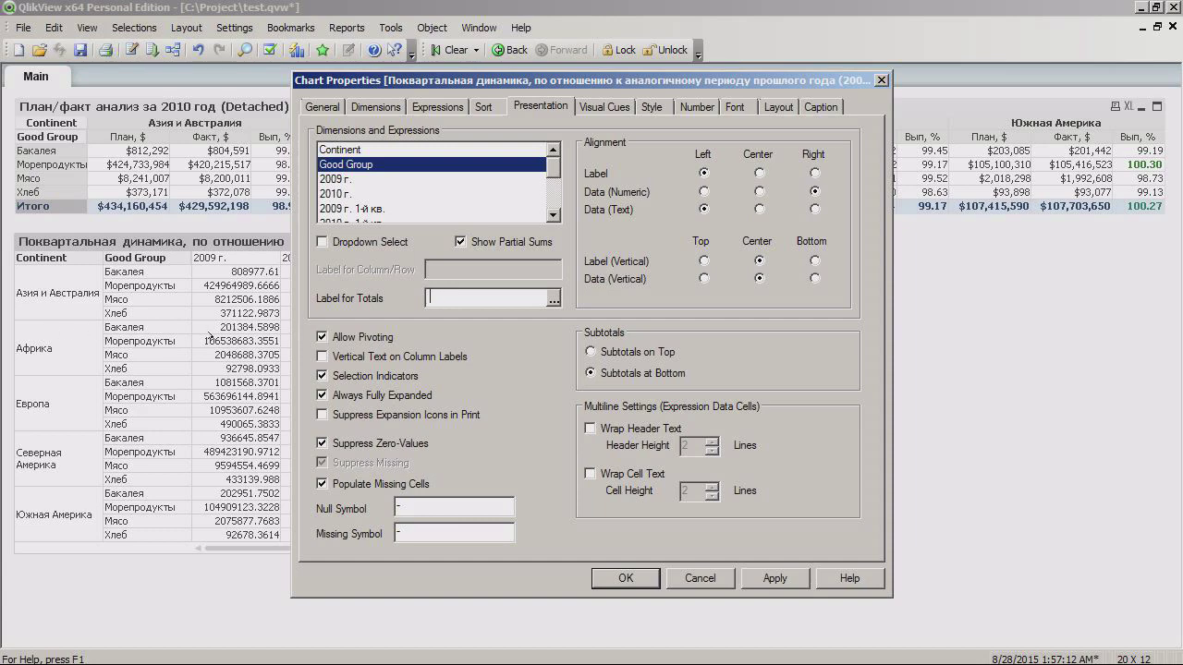
click(374, 148)
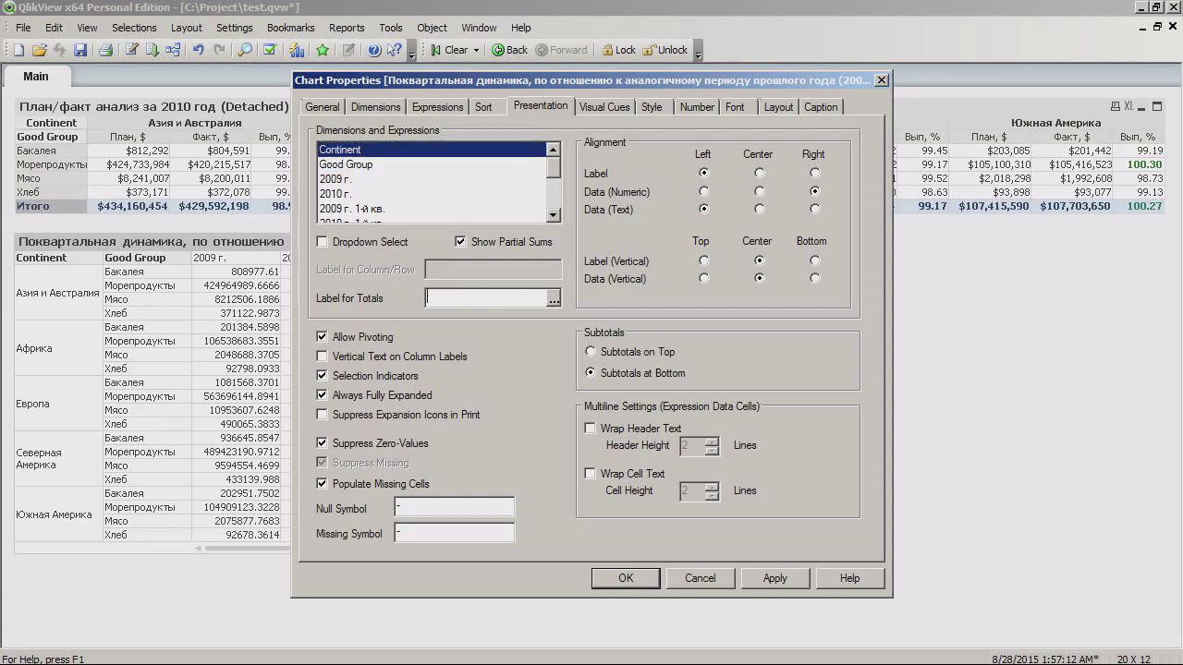
key(alt+Tab)
scroll(39, 587, down, 3)
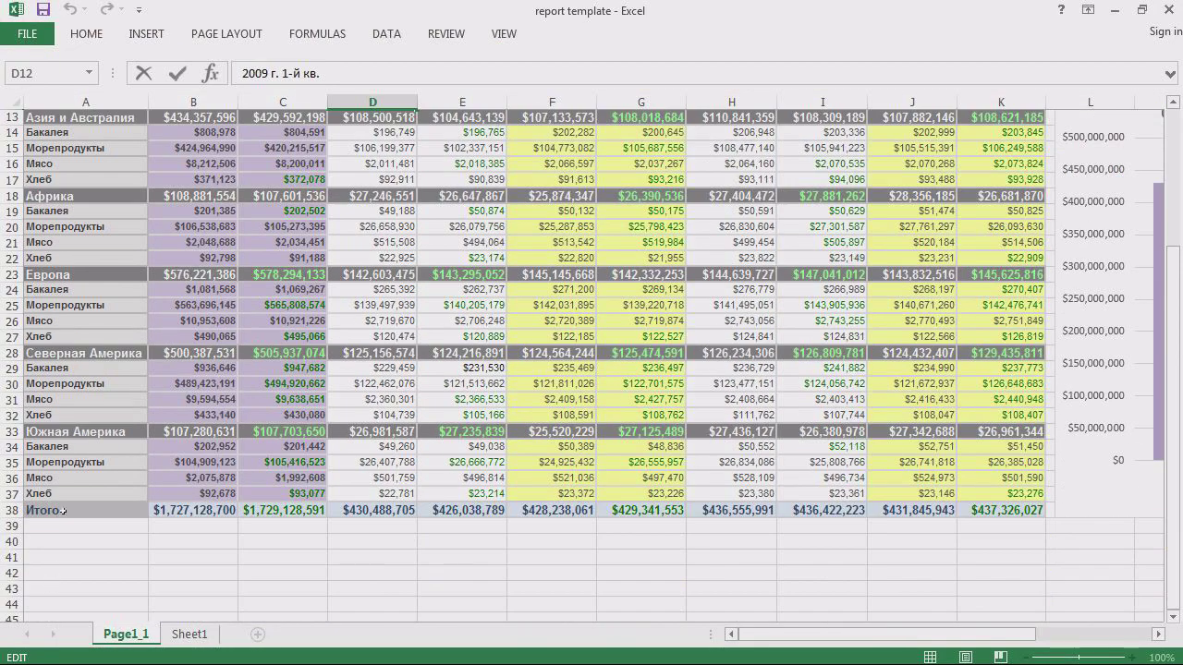
double_click(62, 510)
double_click(62, 510)
key(ctrl+c)
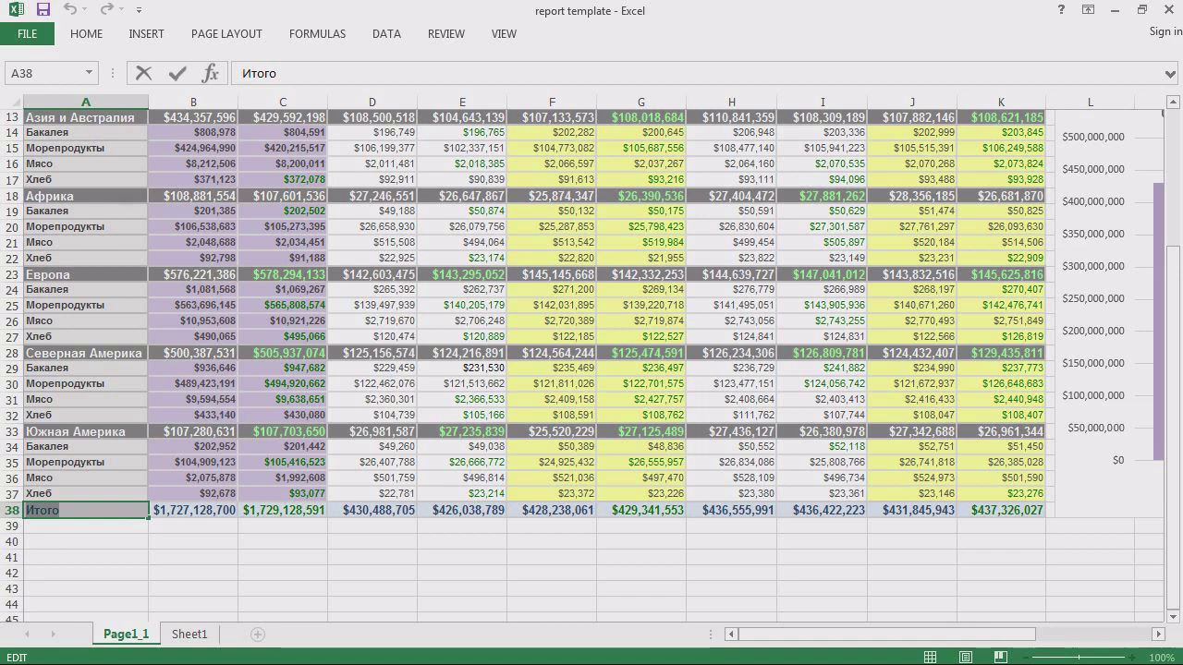
key(alt+Tab)
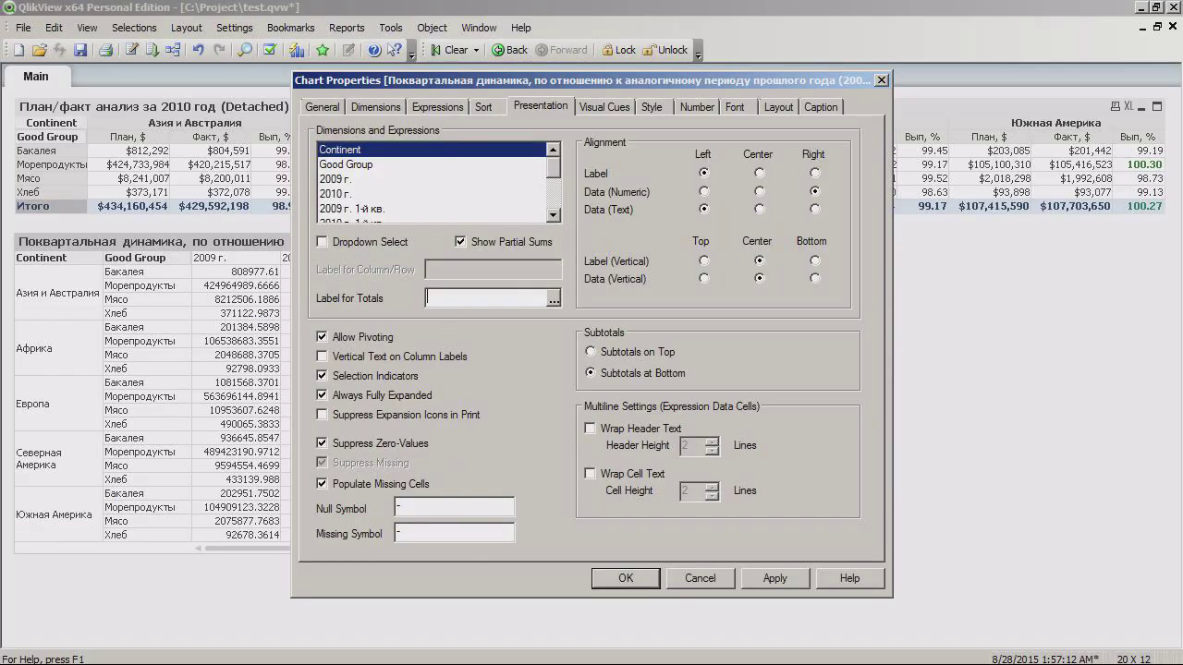
key(ctrl+v)
Step: Center the column labels of all expressions from "2009 г." to "2010 г. 4-й кв." and apply the chart properties
drag(592, 81, 645, 96)
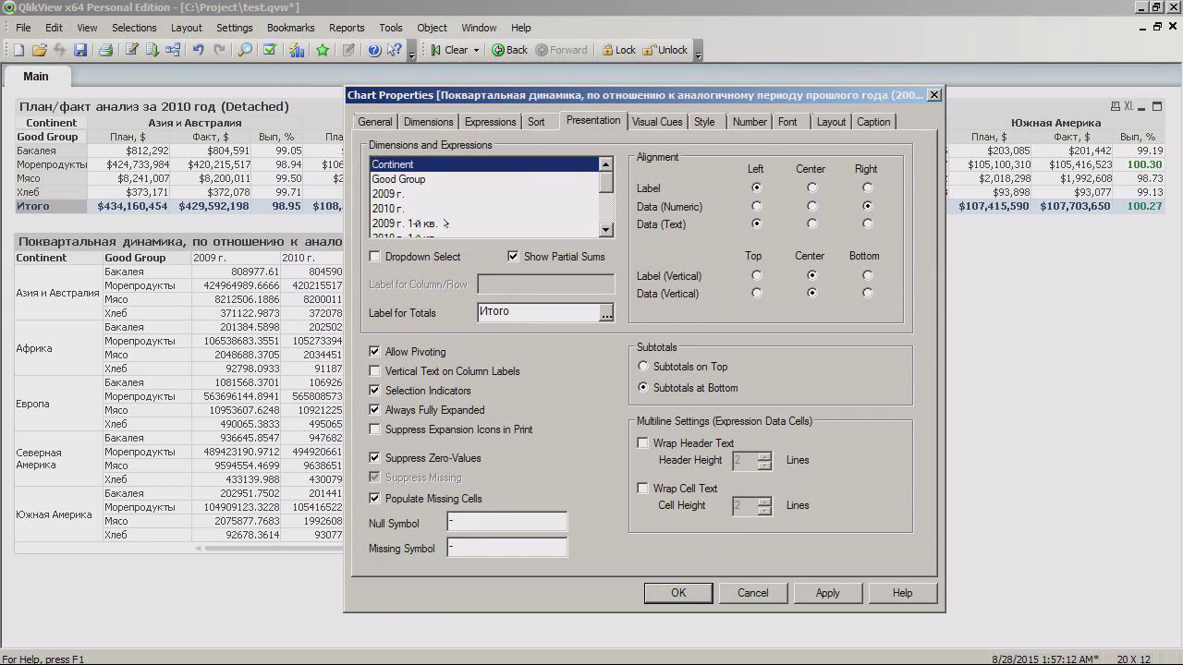
click(462, 195)
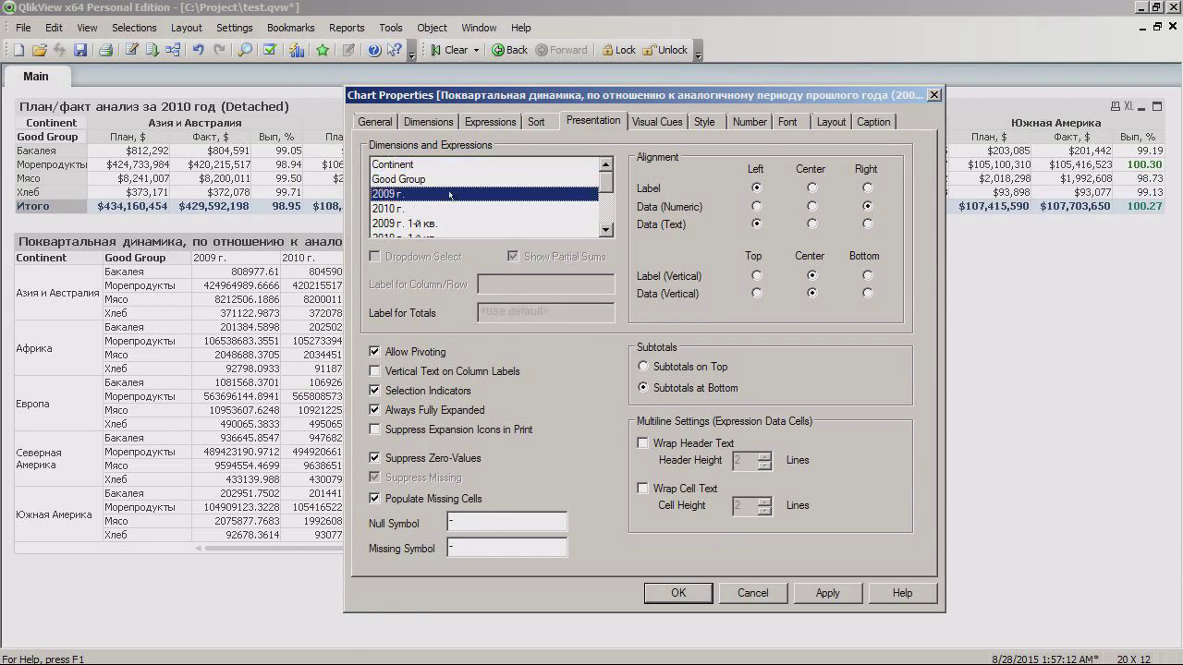
drag(449, 194, 473, 245)
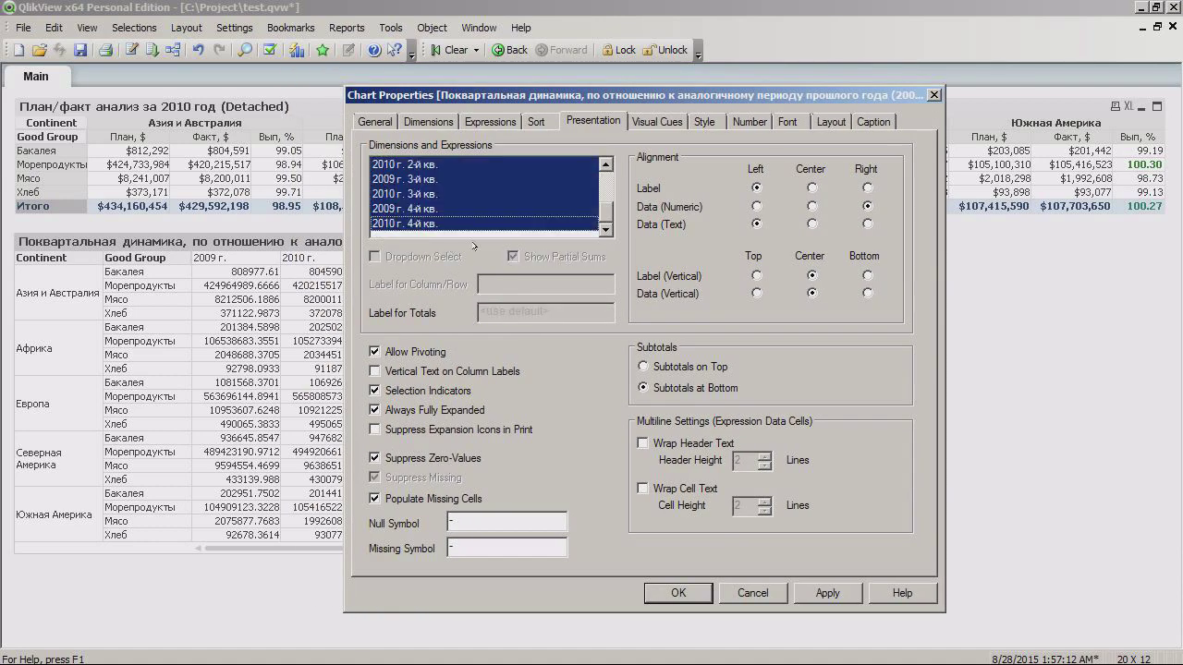
click(811, 187)
drag(601, 208, 606, 166)
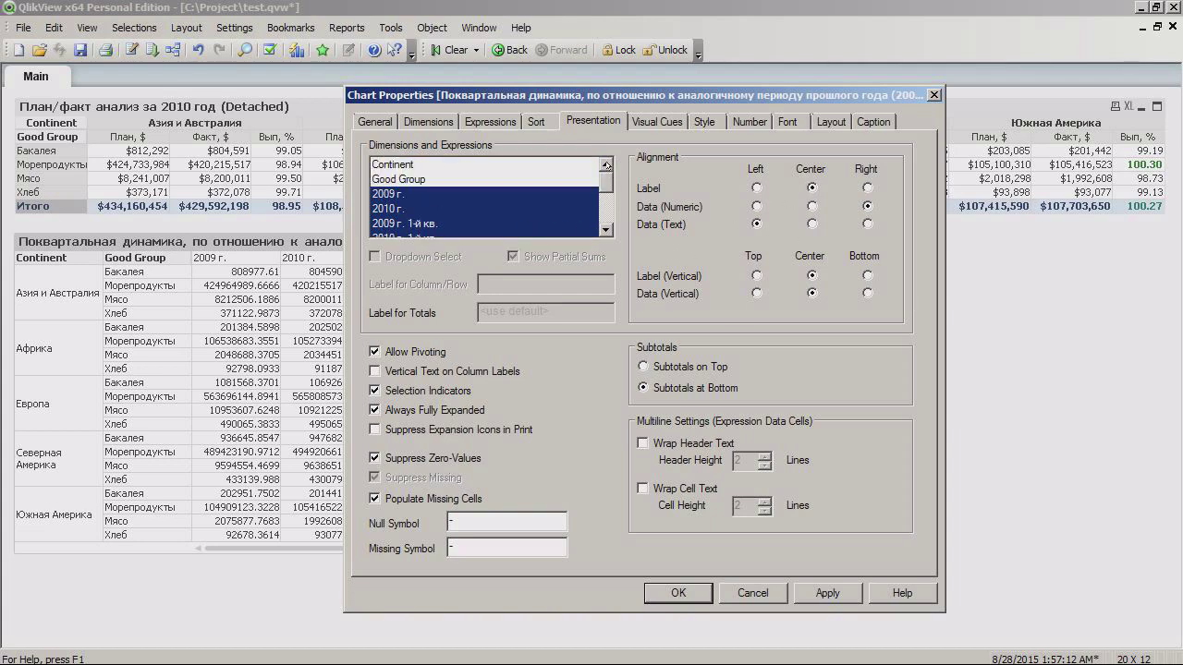
click(681, 594)
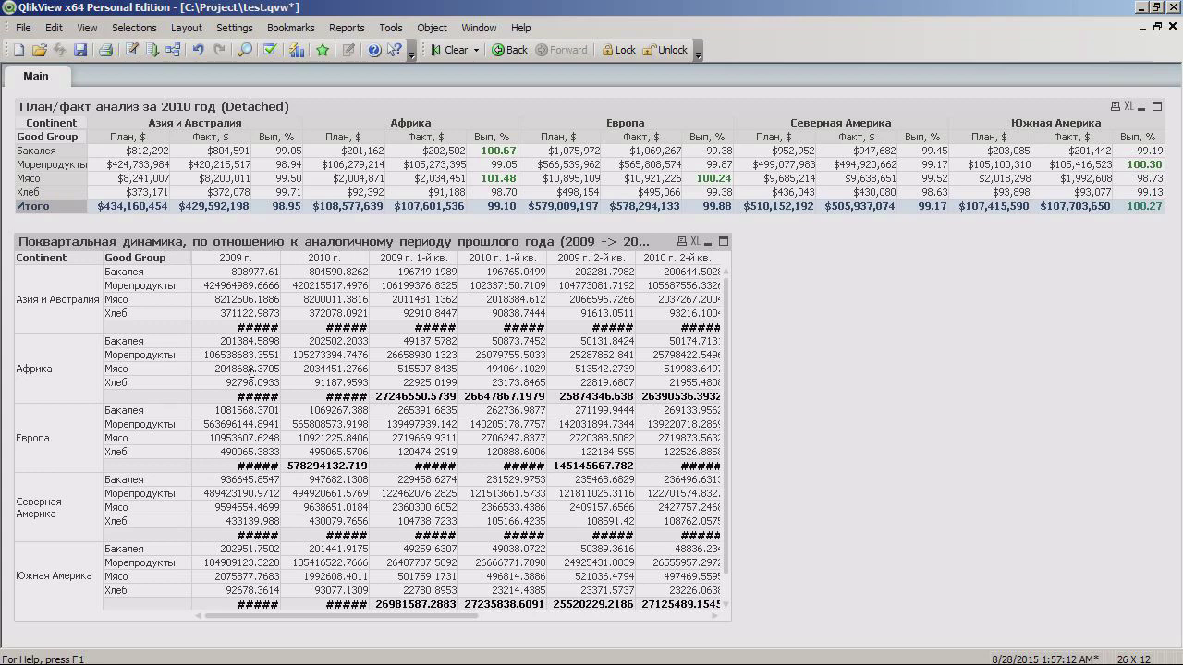
Step: Stretch the quarterly table down to show its total row and align the Continent data vertically to the bottom
scroll(416, 403, down, 1)
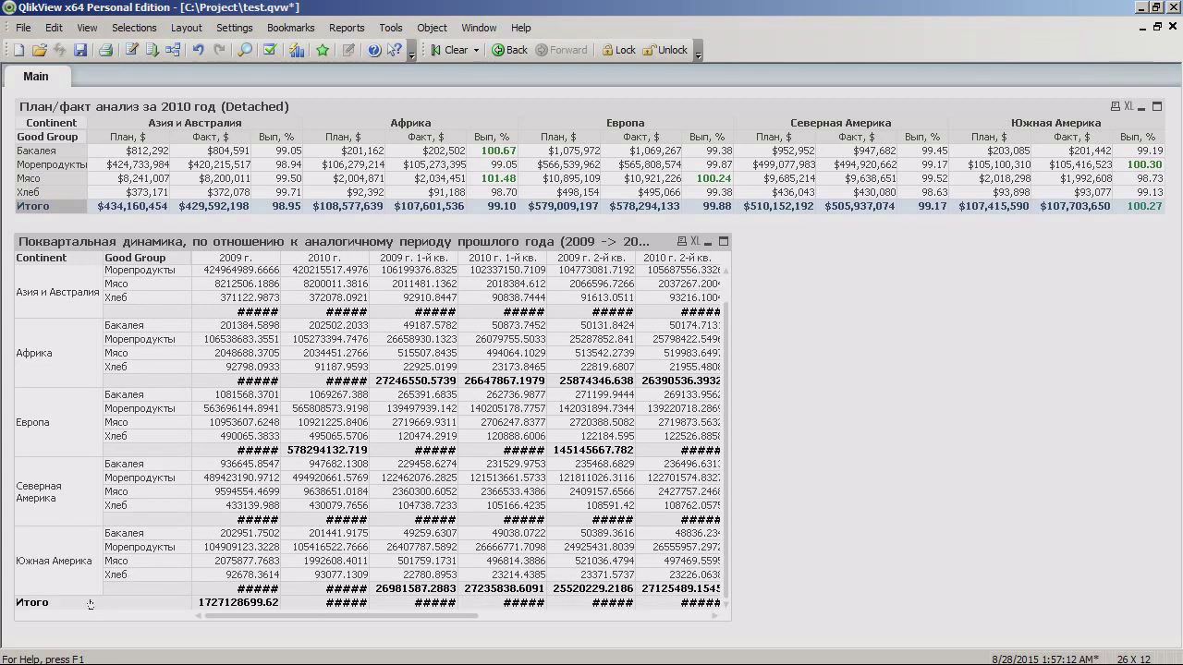
drag(199, 617, 201, 635)
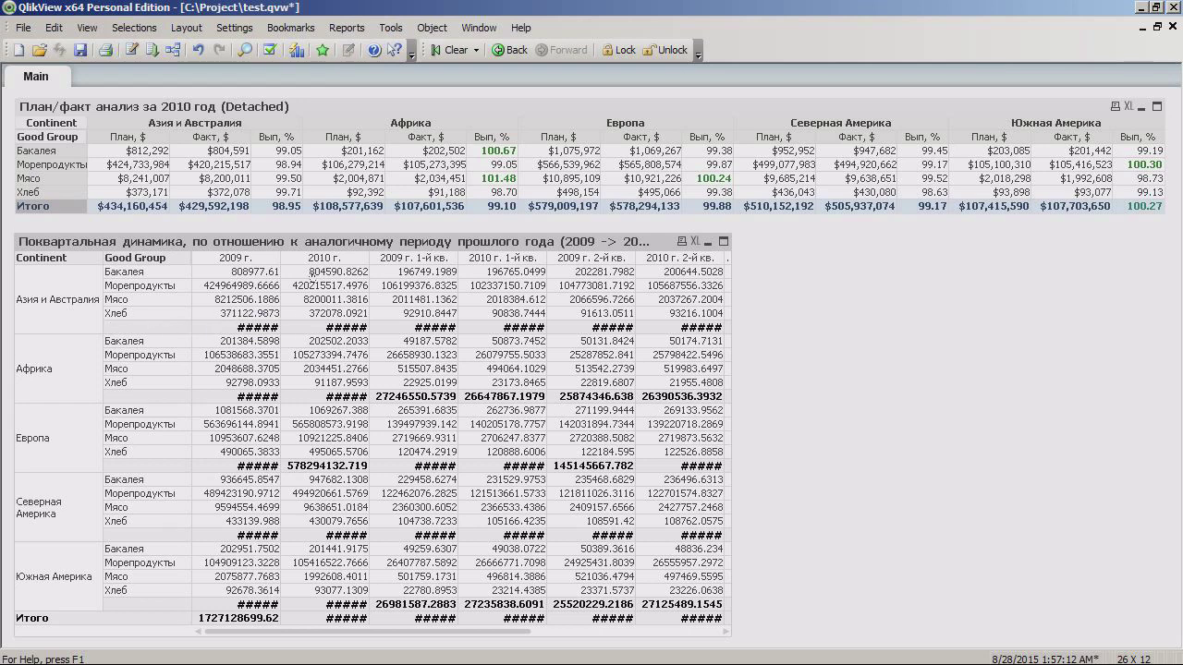
right_click(378, 239)
click(403, 253)
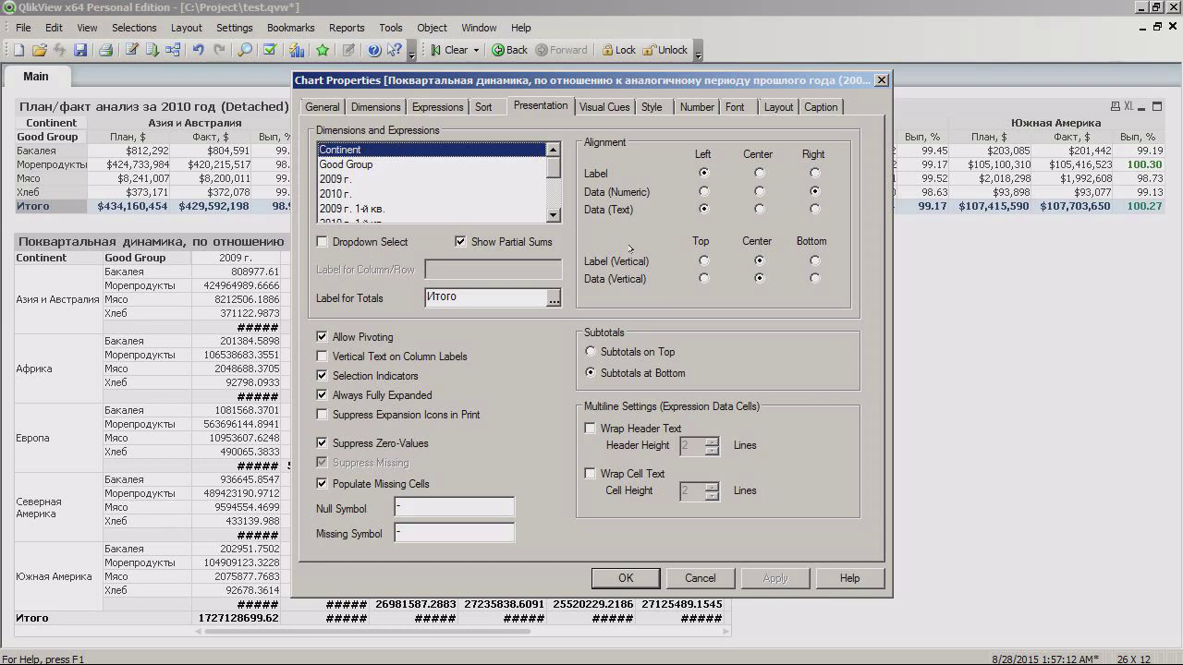
click(814, 277)
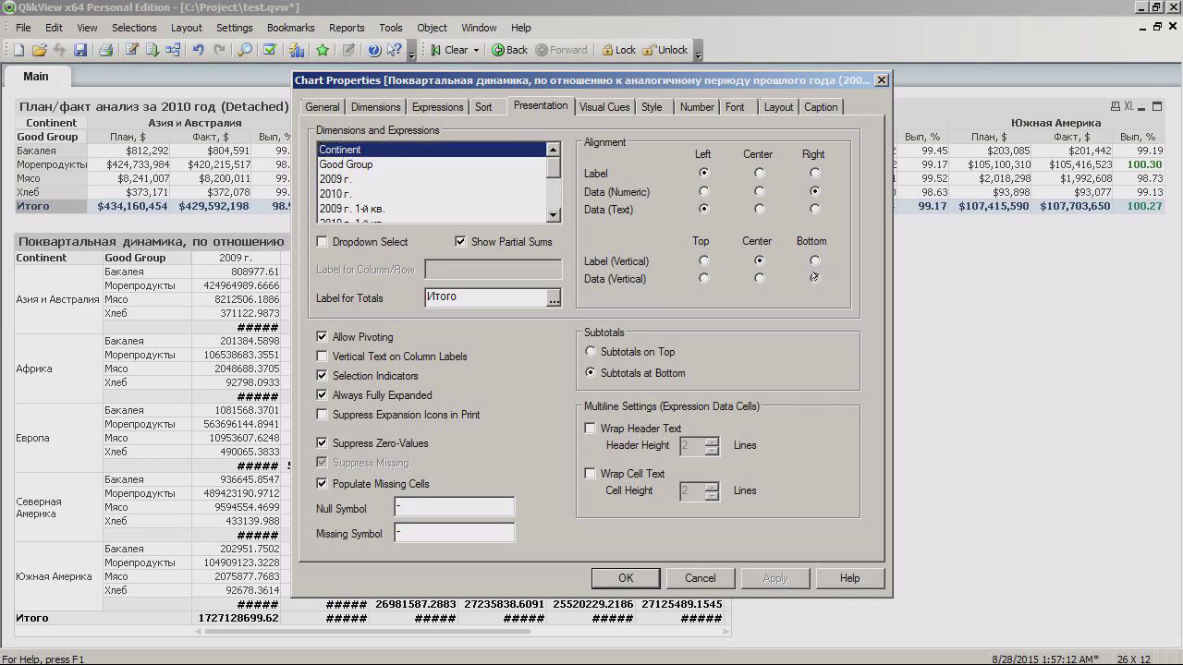
click(624, 578)
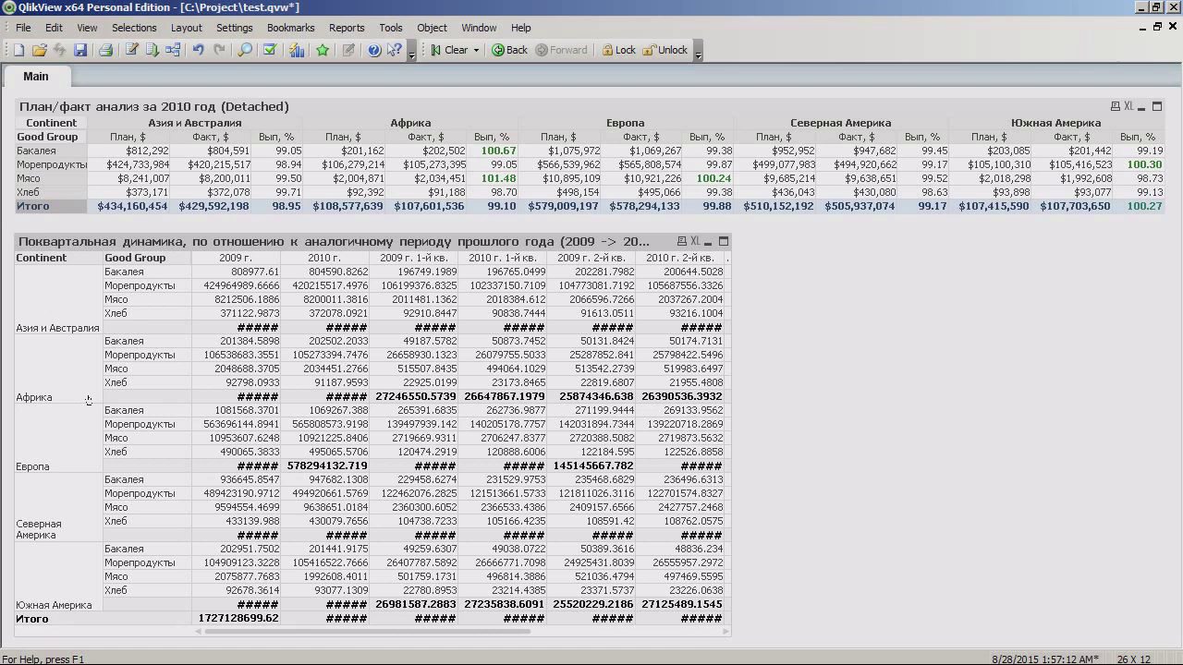
Step: Open the quarterly table's visual cues and examine in the Excel report template which 2010 and quarterly values are coloured green, returning to QlikView
right_click(457, 243)
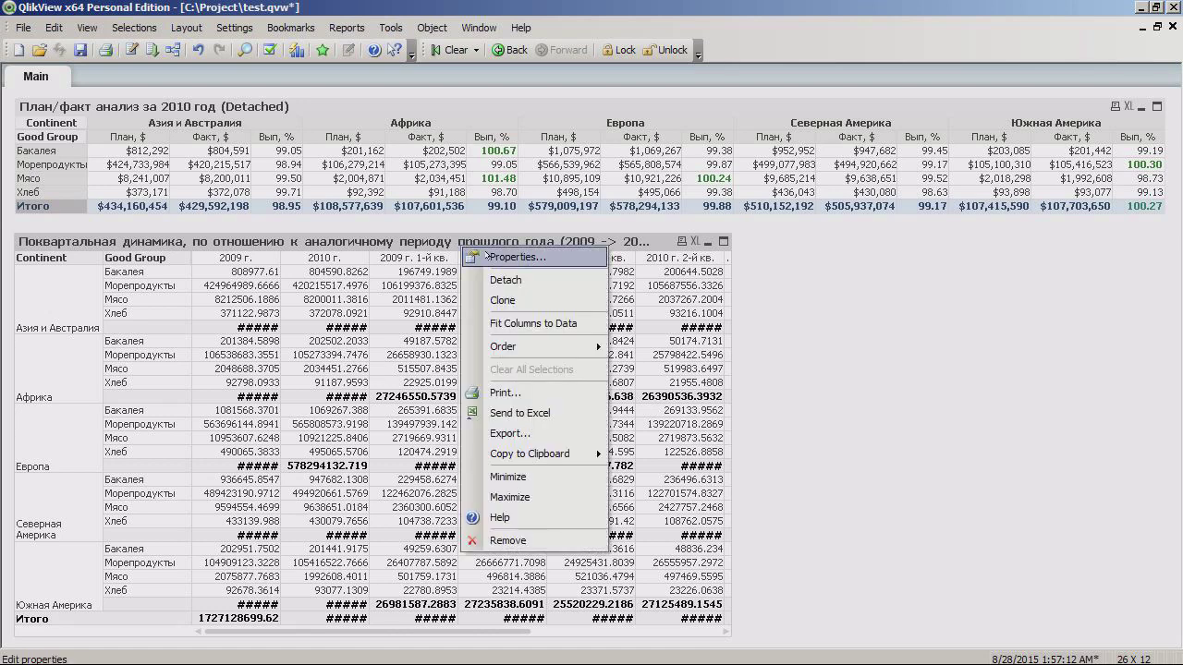
click(487, 255)
click(602, 104)
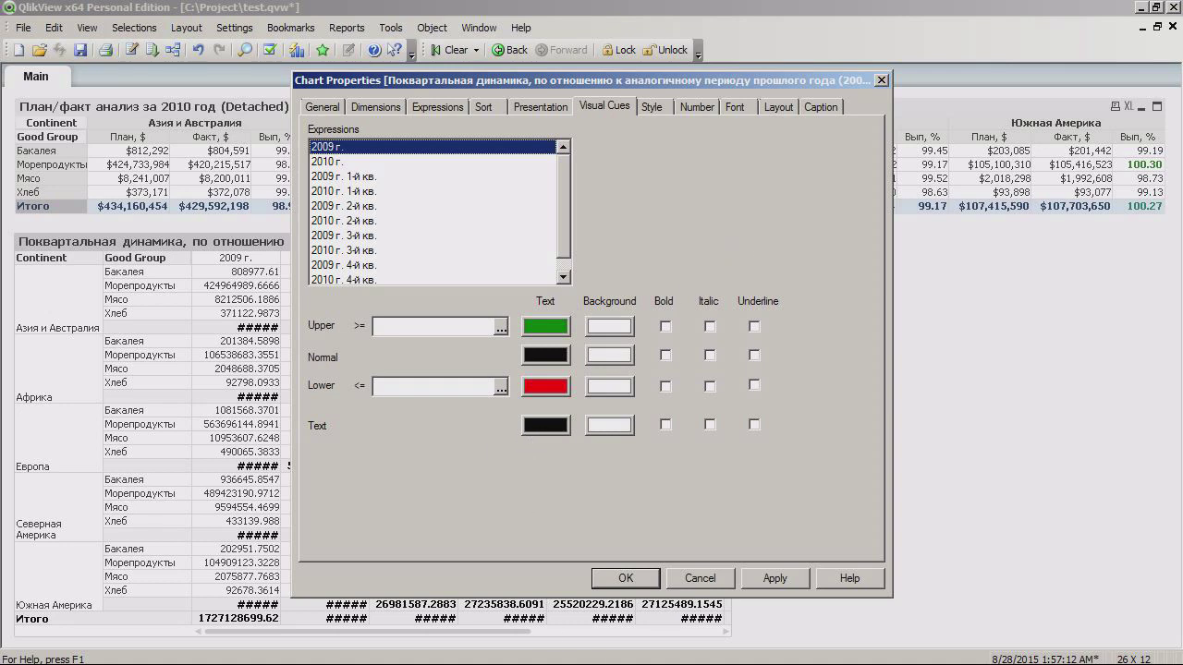
key(alt+Tab)
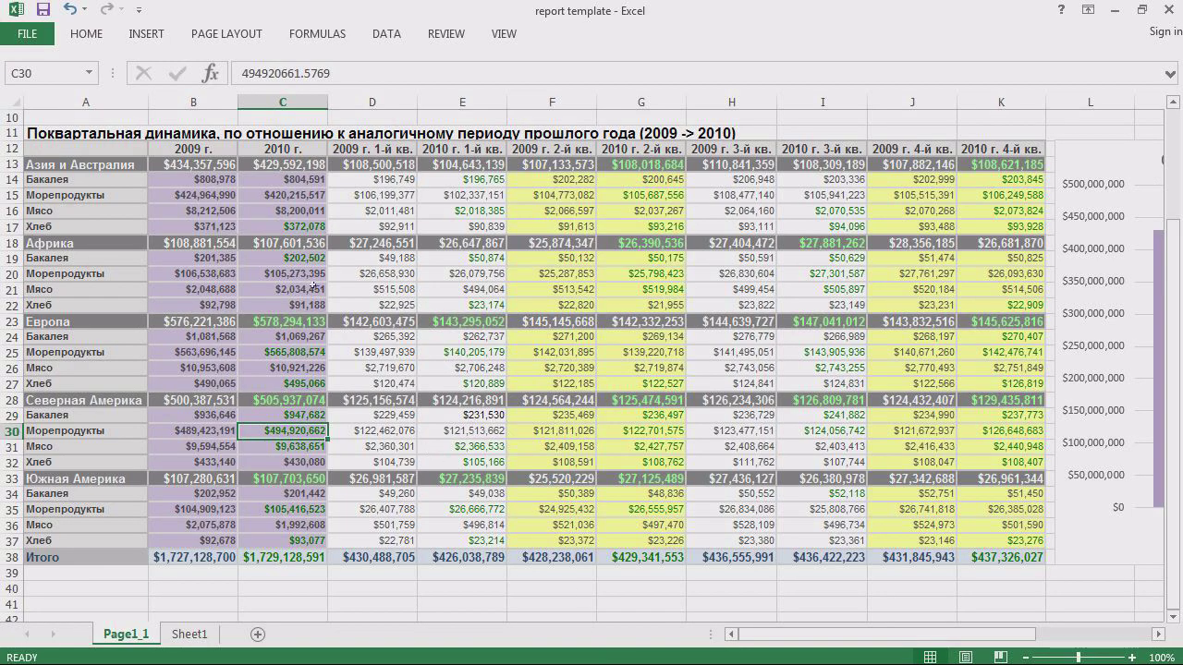
click(291, 211)
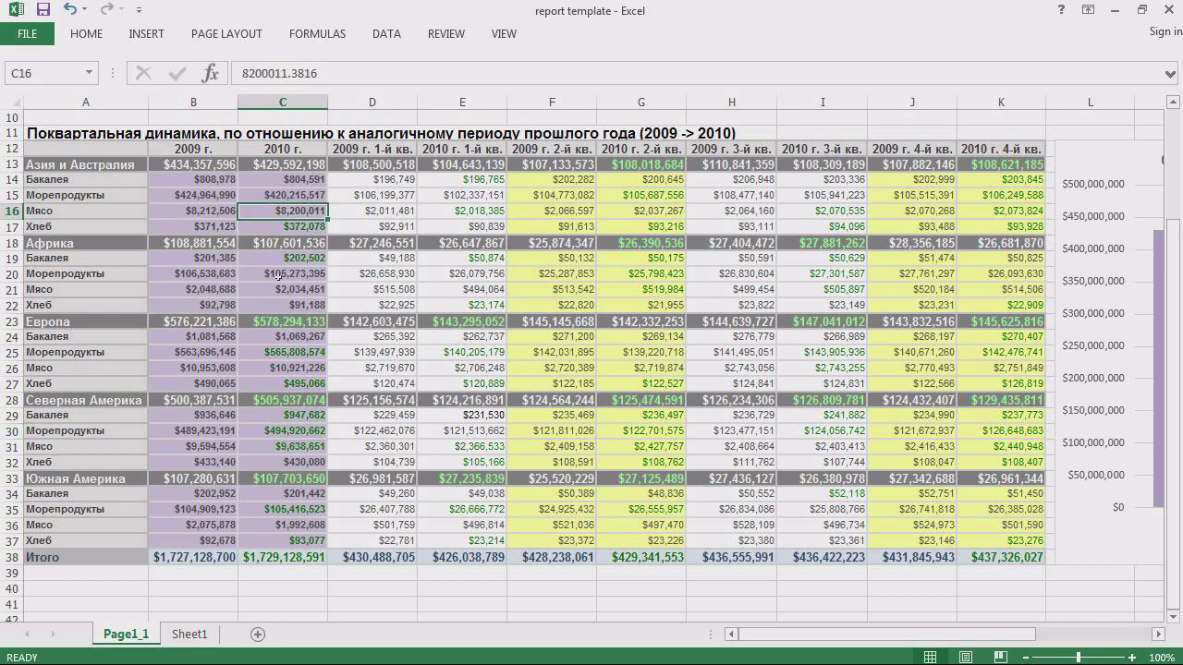
click(301, 224)
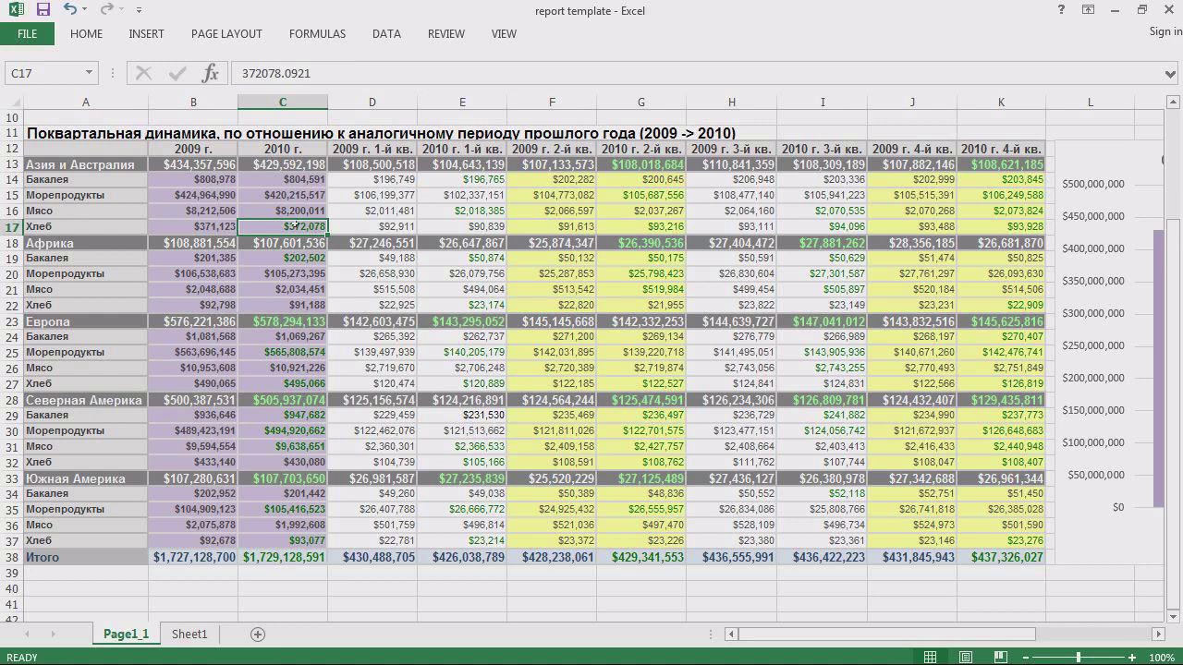
click(292, 261)
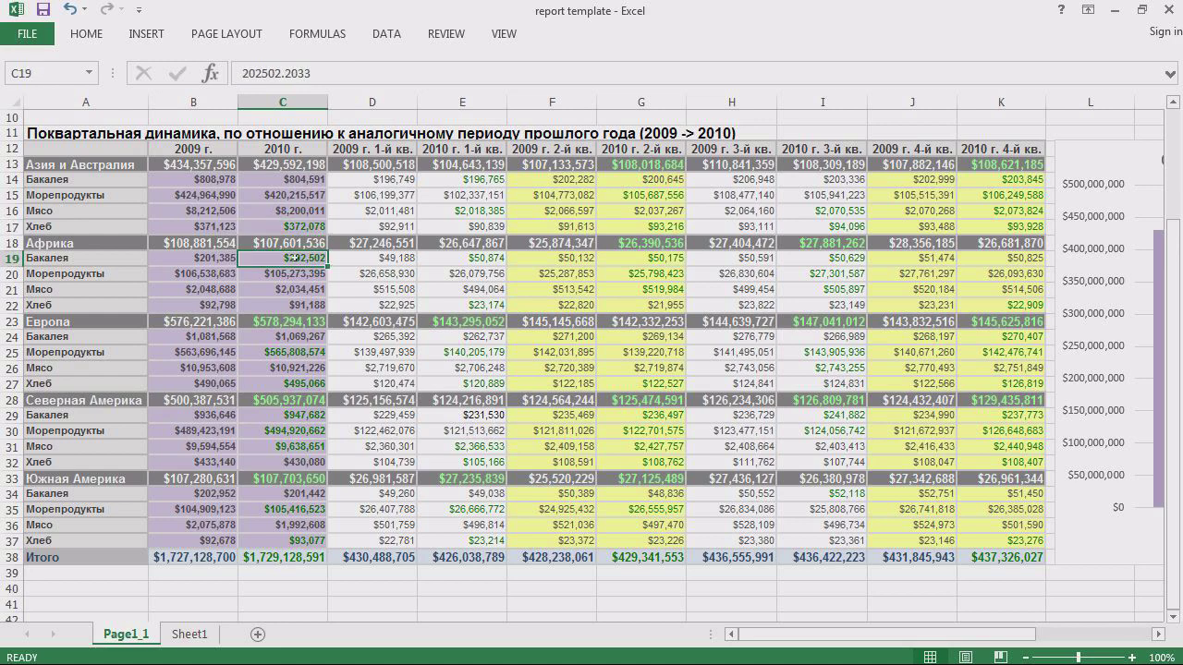
click(477, 179)
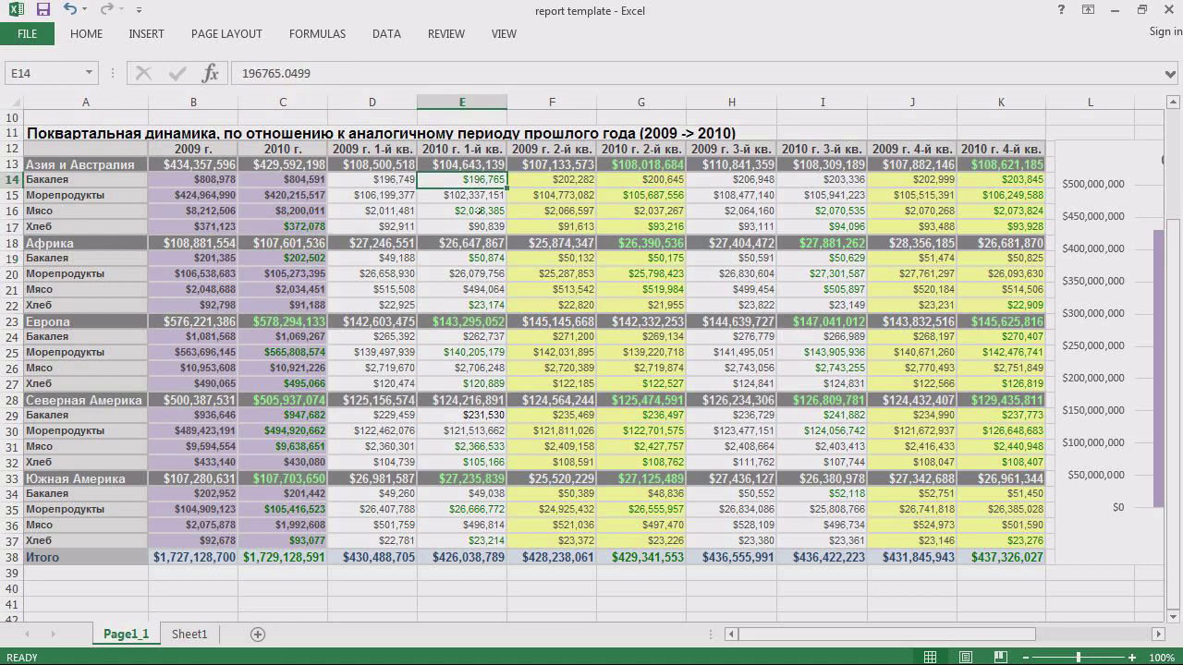
click(478, 211)
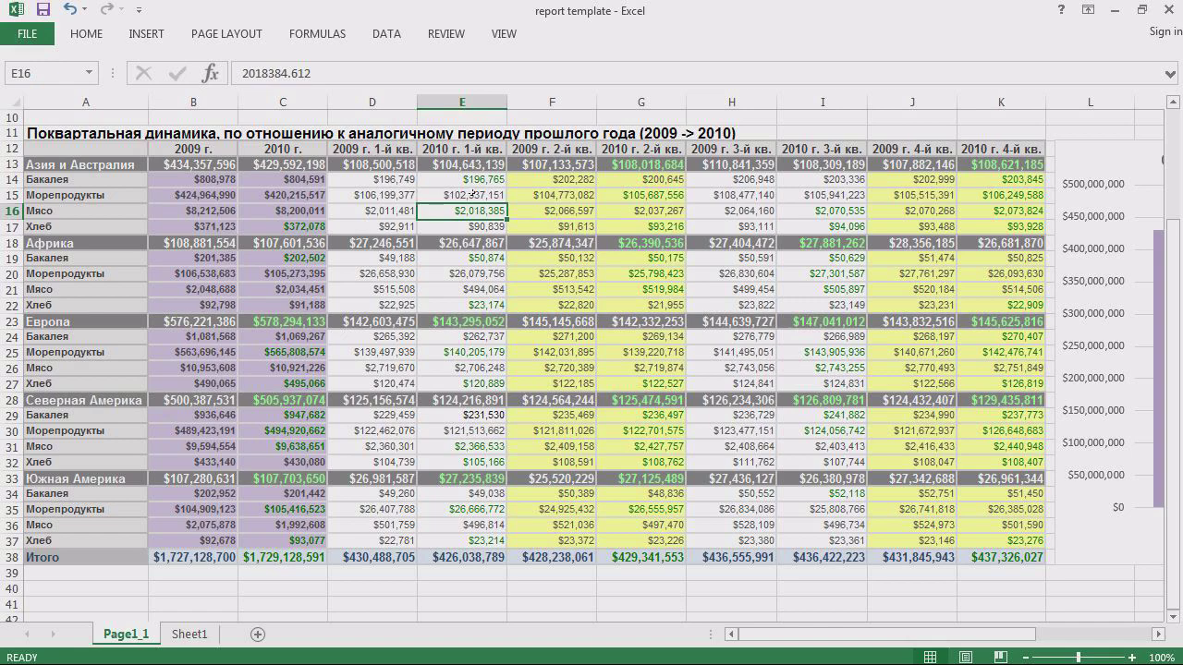
click(469, 195)
click(470, 181)
click(299, 227)
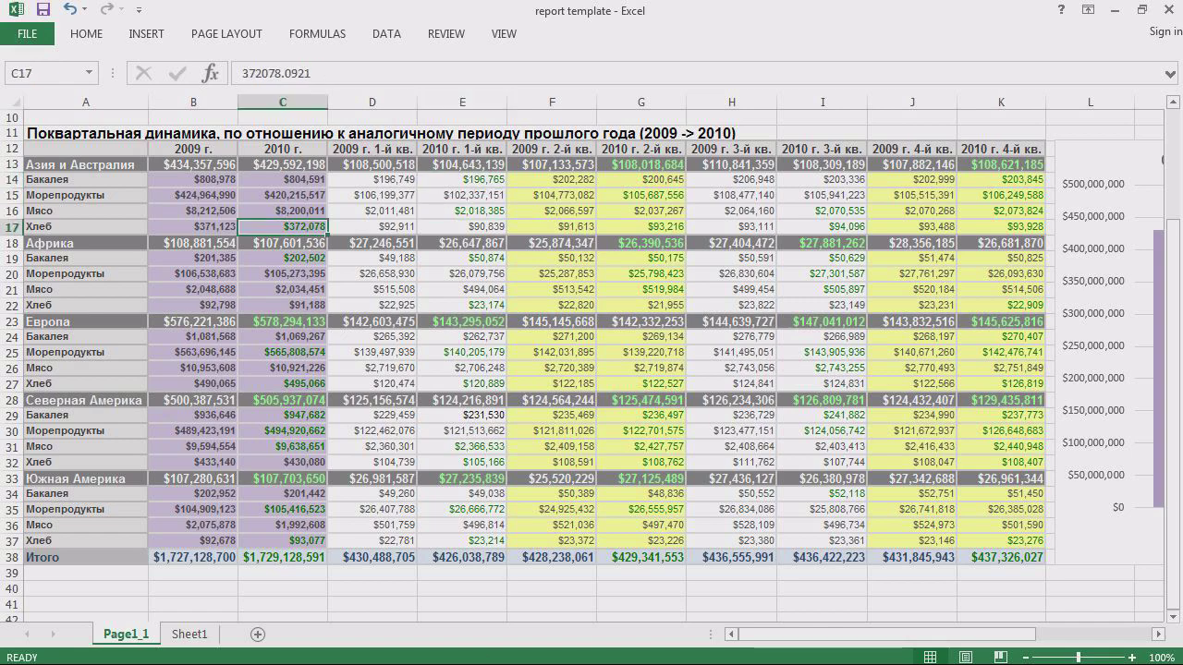
click(478, 645)
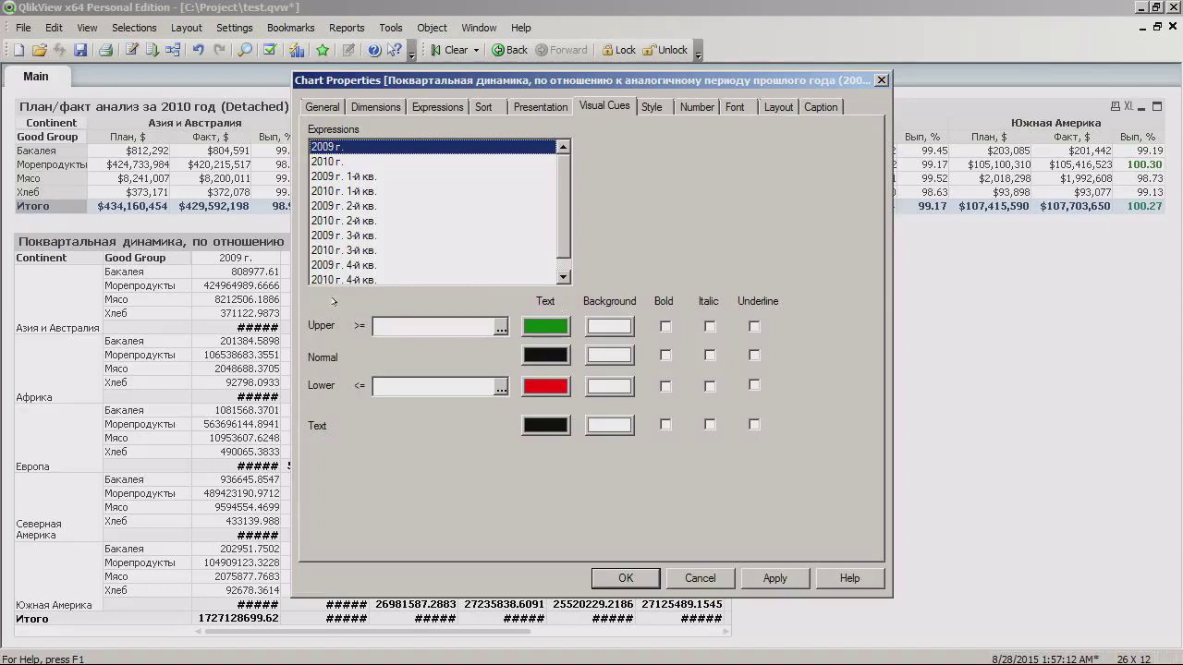
click(374, 325)
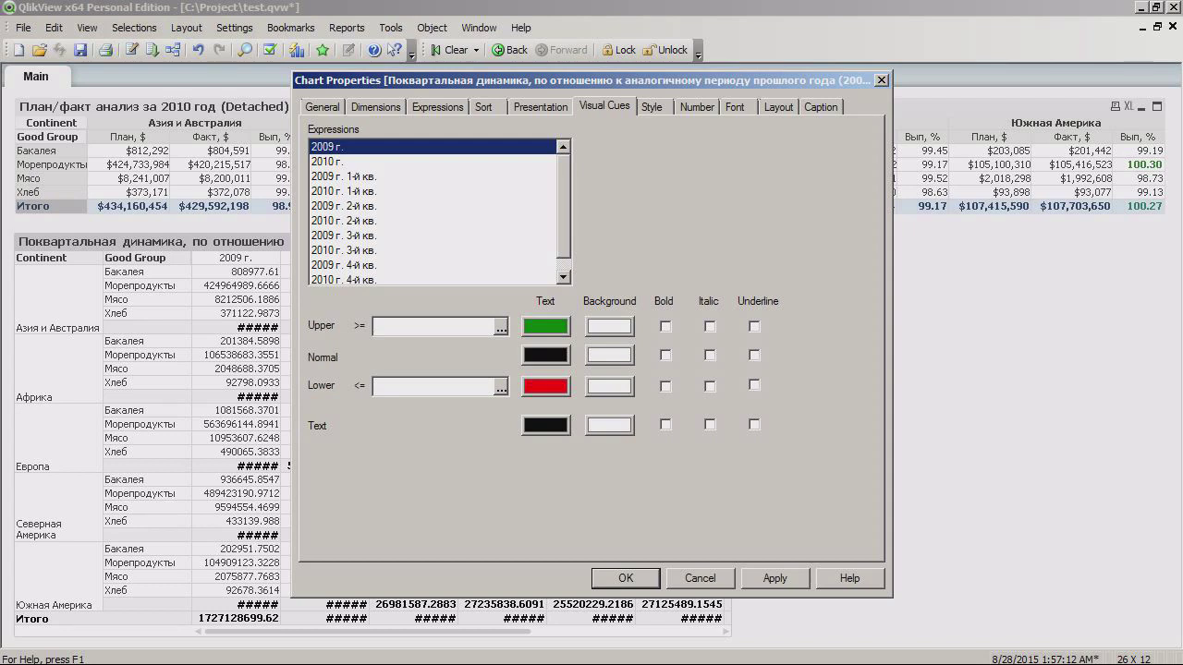
click(336, 159)
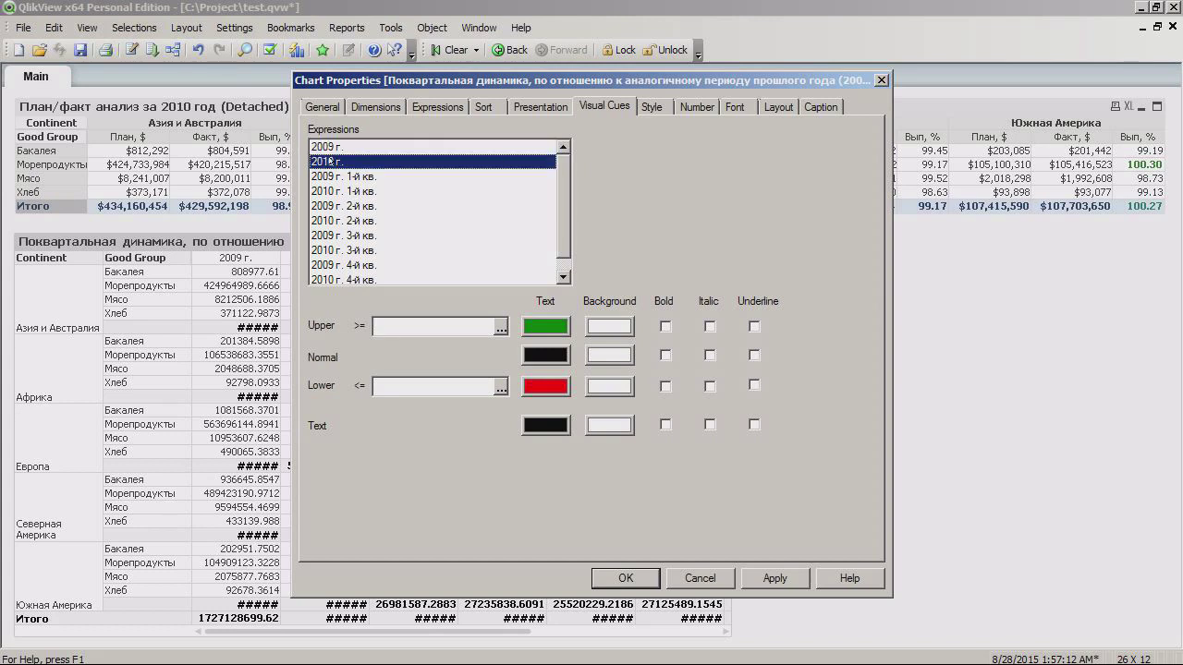
click(374, 327)
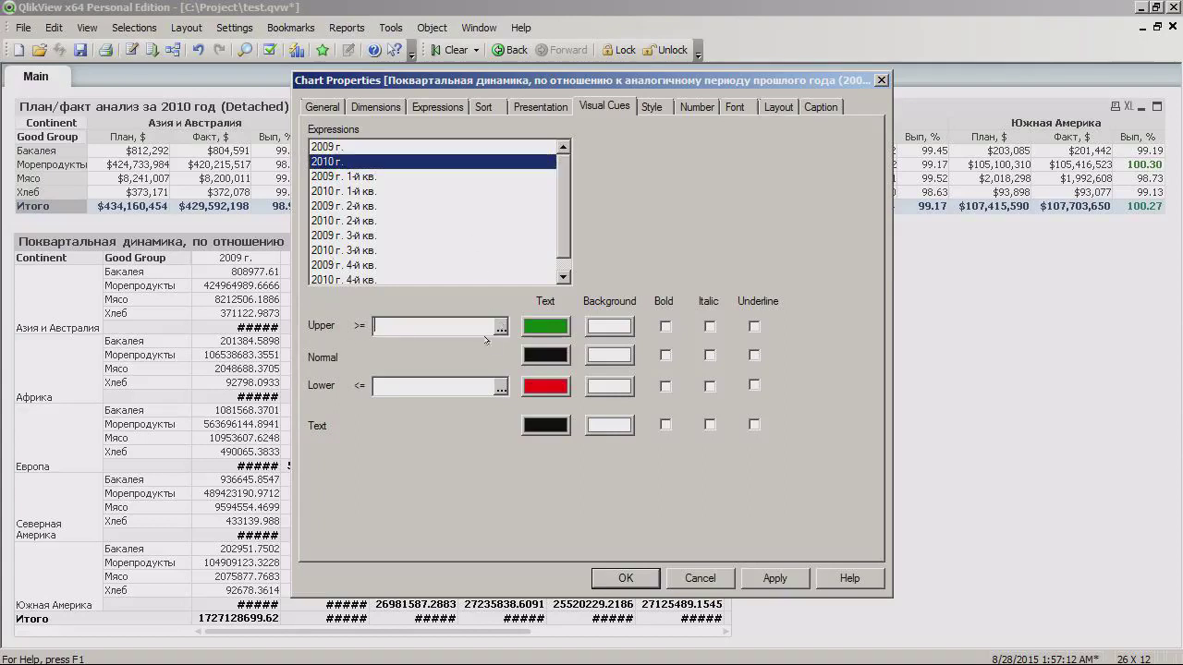
click(500, 327)
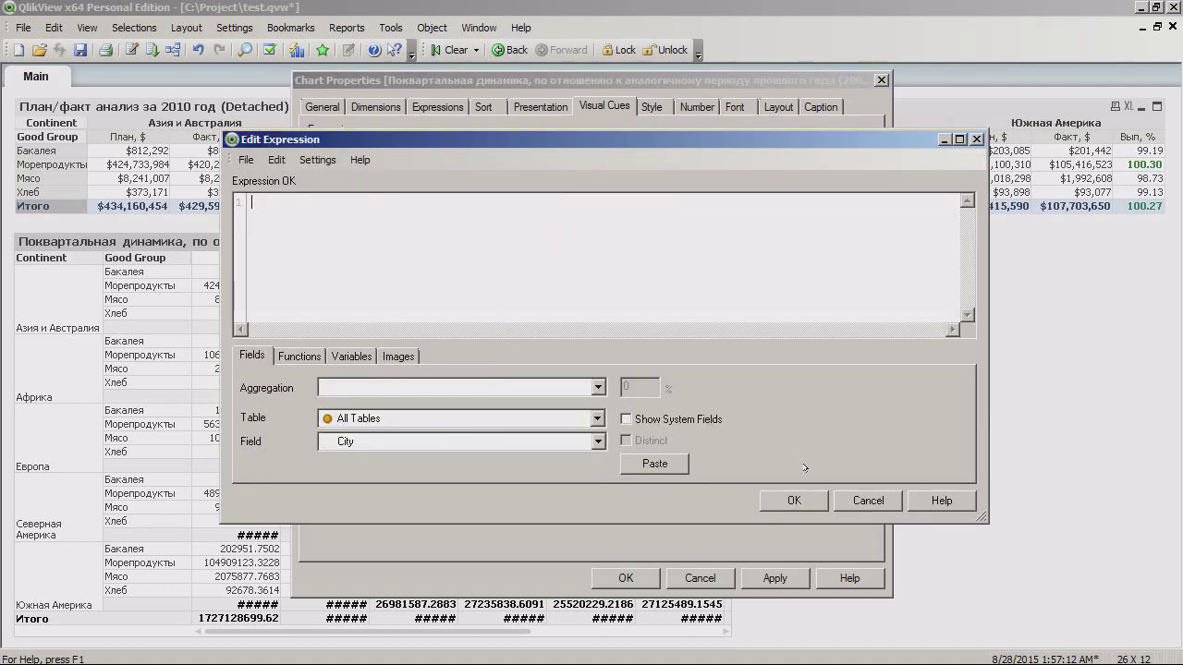
click(850, 500)
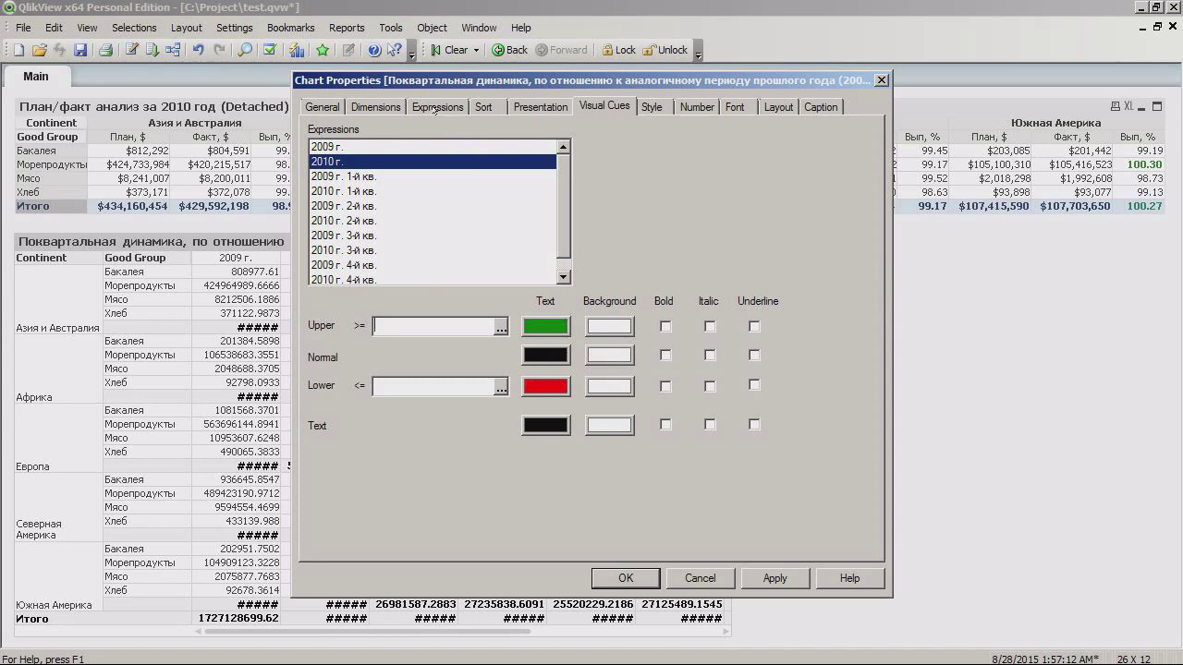
Step: Set the upper visual-cue limit of the "2010 г." expression to the 2009 definition, Sum(If(Year = 2009, [Sales Summa], 0)), and confirm the chart properties
click(436, 106)
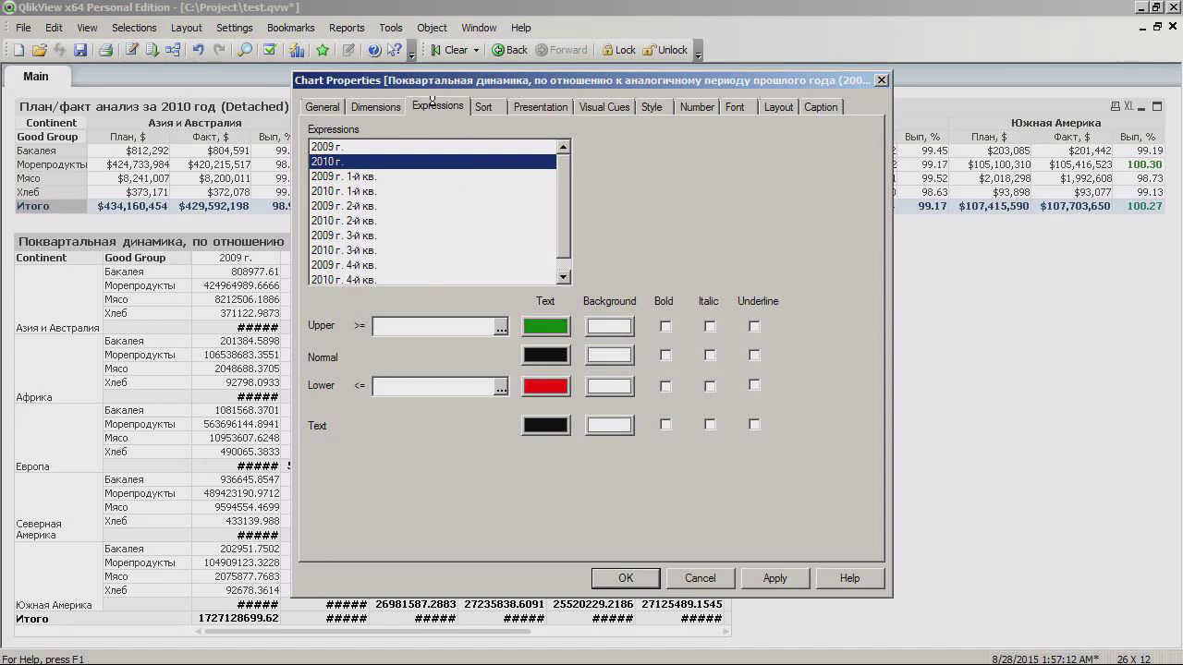
click(632, 232)
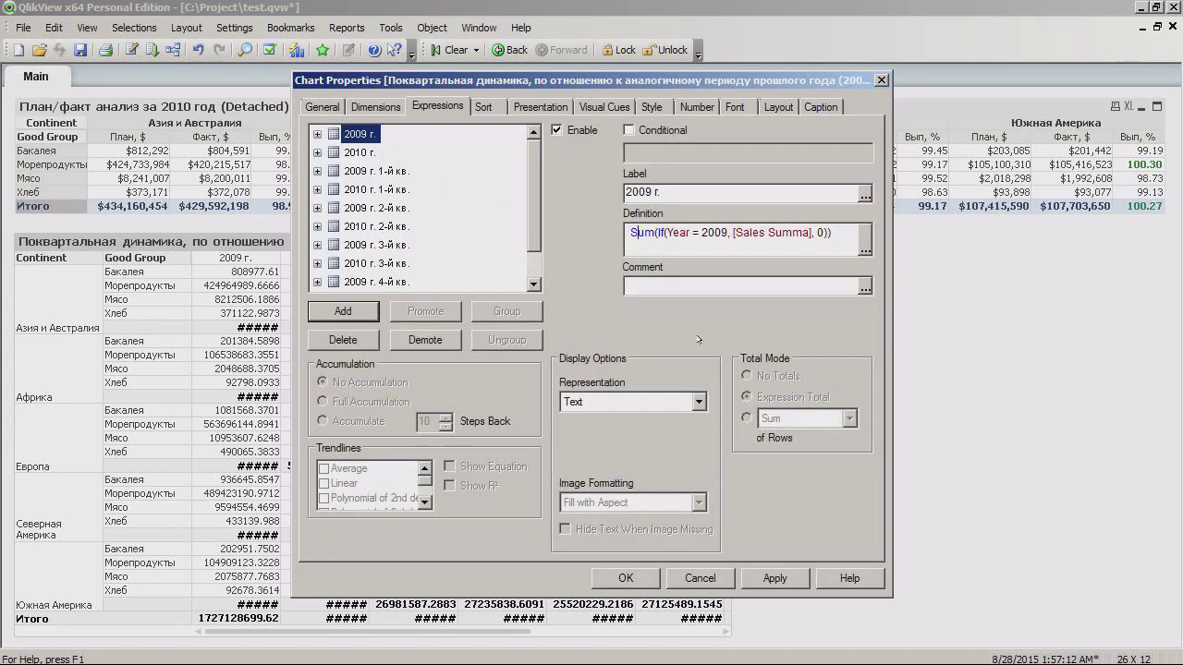
key(ctrl+a)
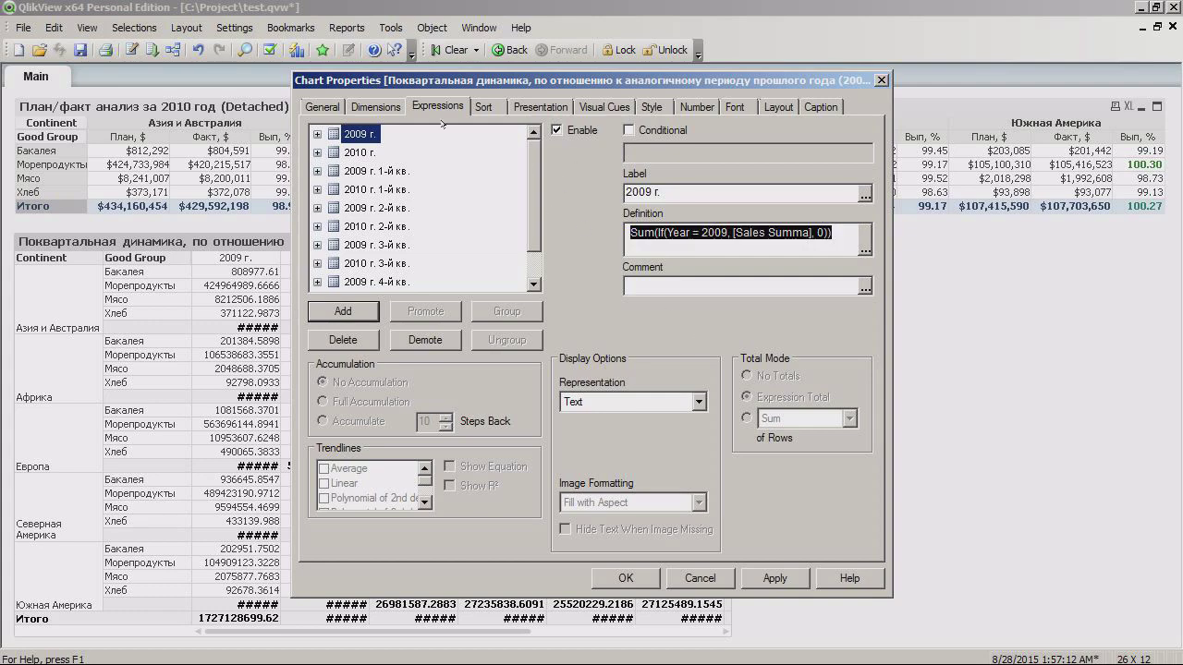
click(596, 107)
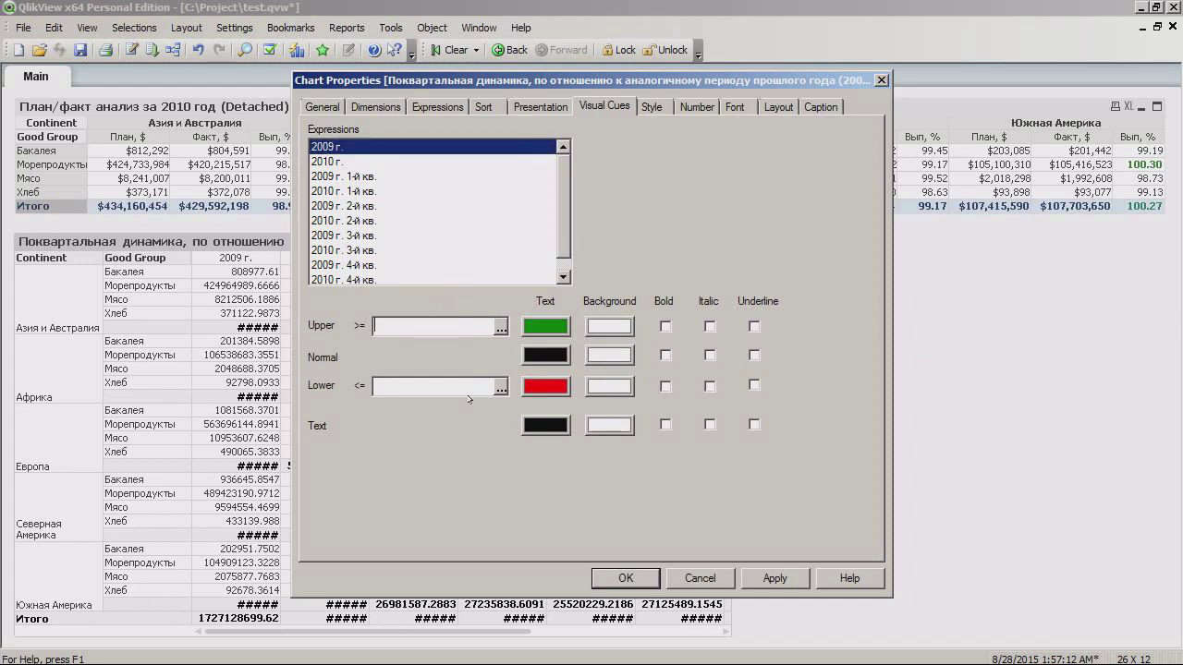
key(ctrl+v)
key(ctrl+a)
key(Delete)
click(331, 161)
key(ctrl+v)
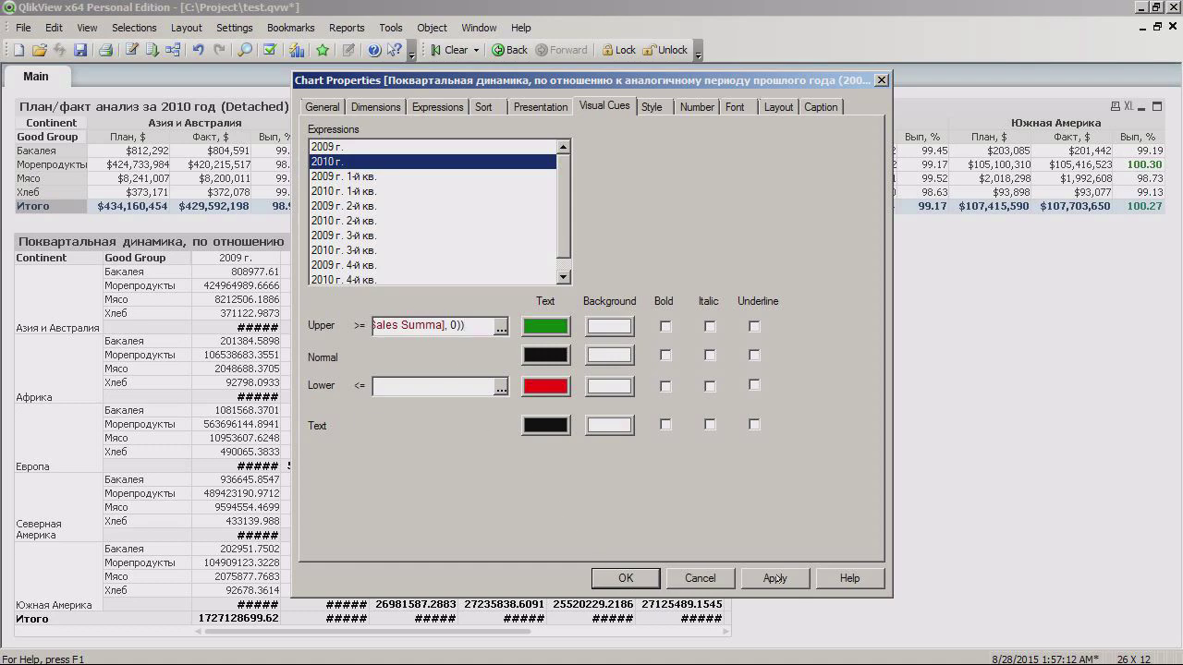
click(624, 578)
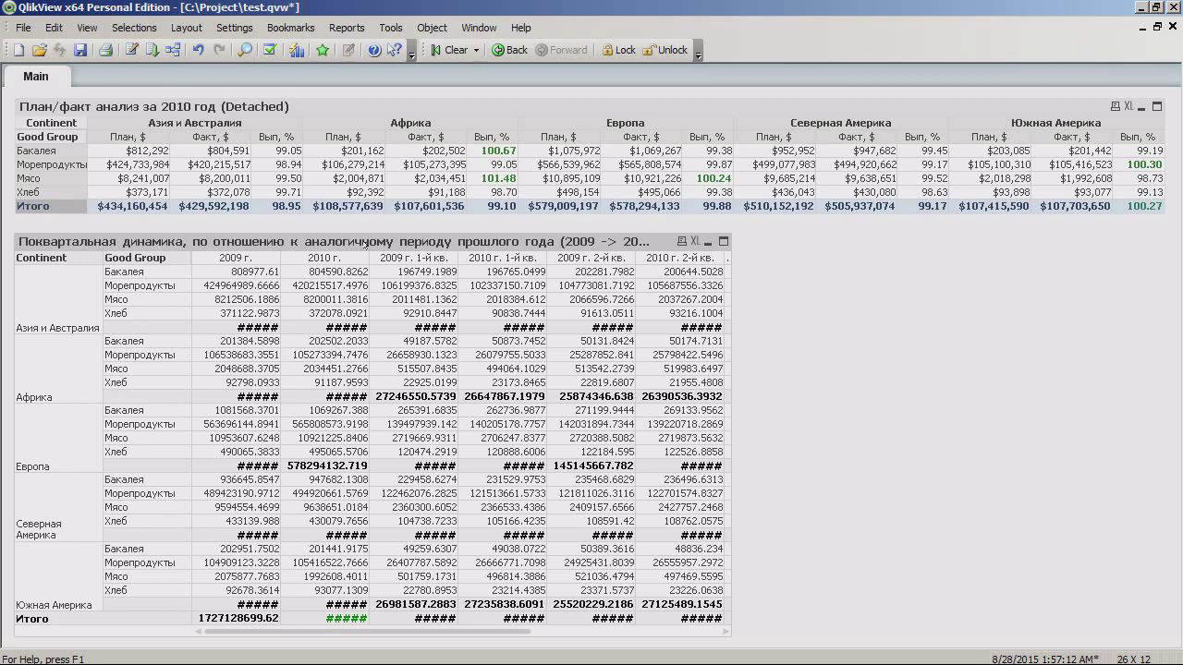
Step: Clear the upper visual-cue limit of the "2010 г." expression in the quarterly table's properties
right_click(370, 239)
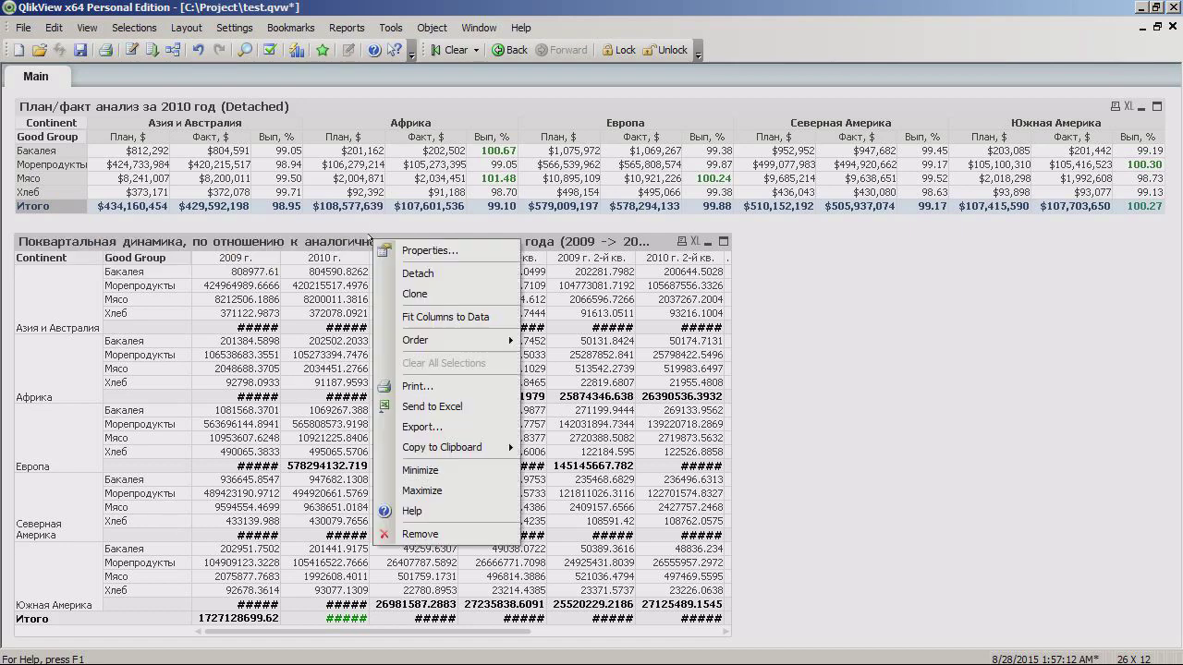
click(416, 249)
click(386, 163)
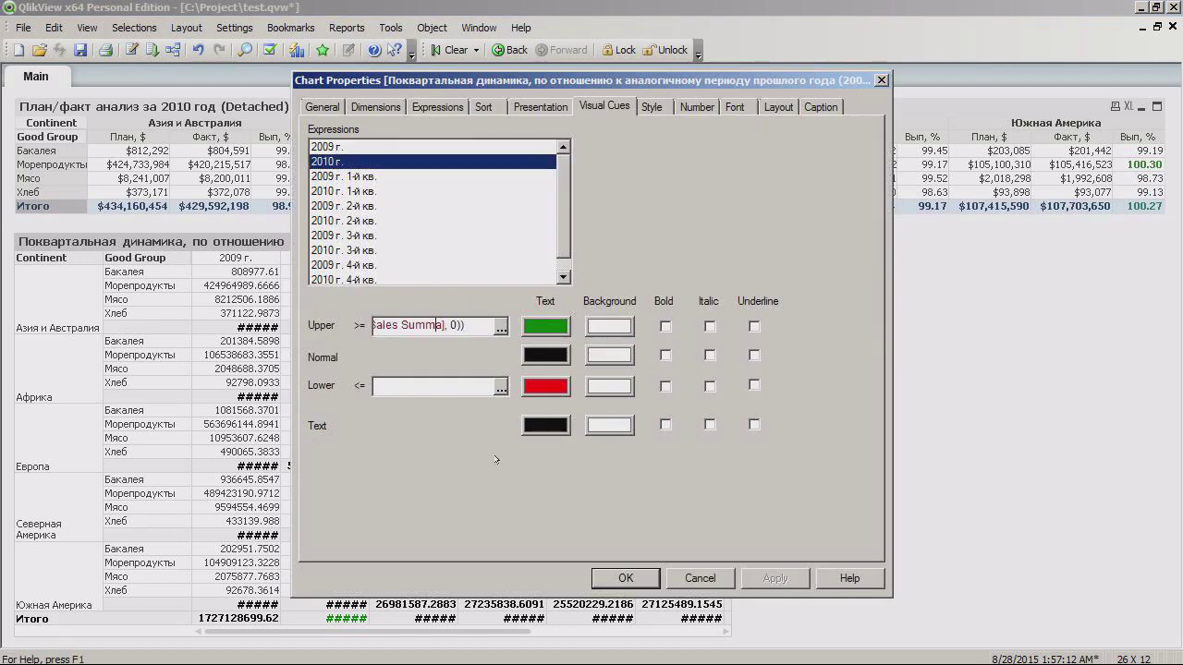
key(Home)
key(shift+End)
key(Delete)
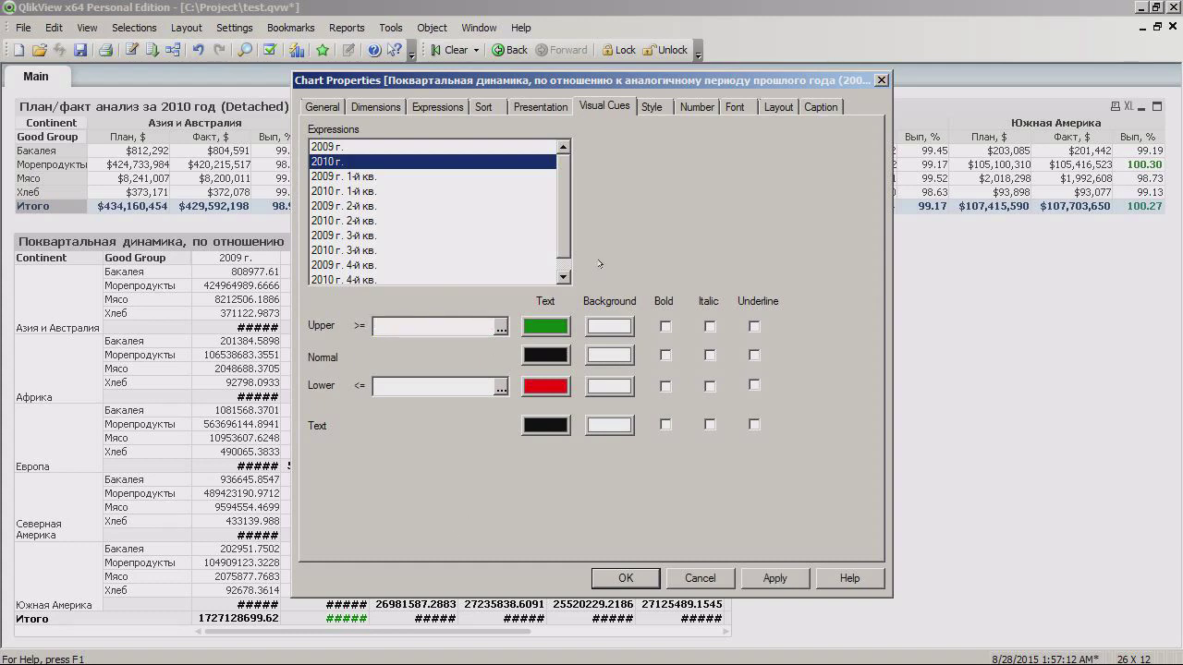
Step: Enter two copies of Sum(If(Year = 2009, [Sales Summa], 0)) joined by < as the Text Color definition of the "2010 г." expression
click(440, 108)
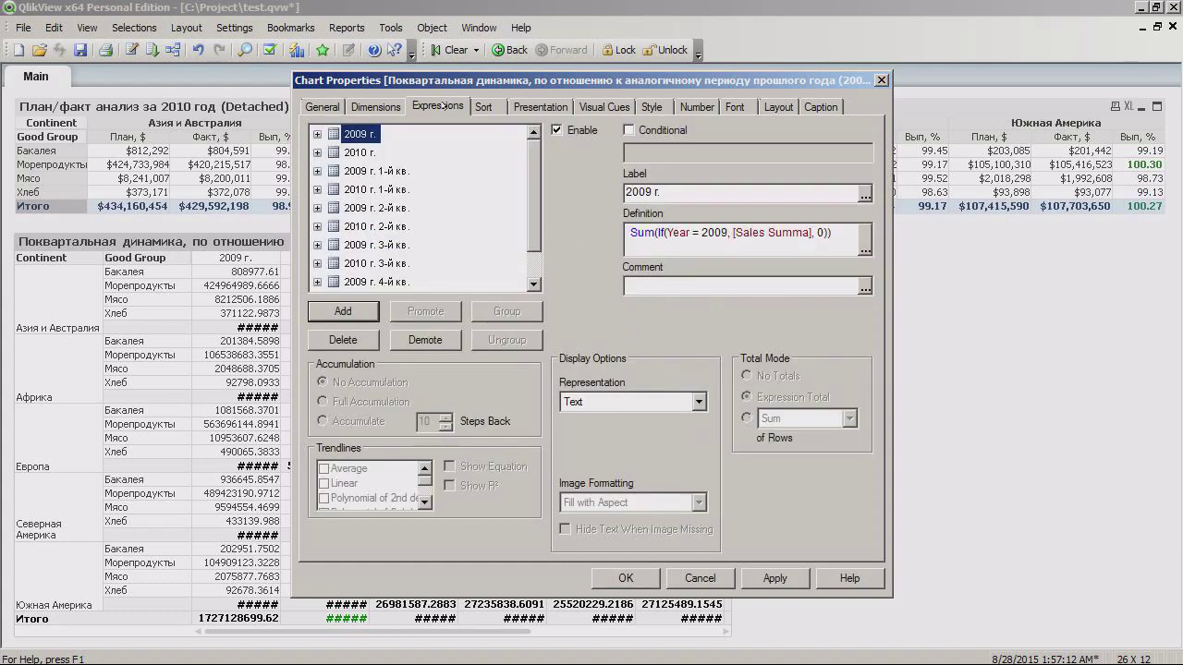
click(354, 151)
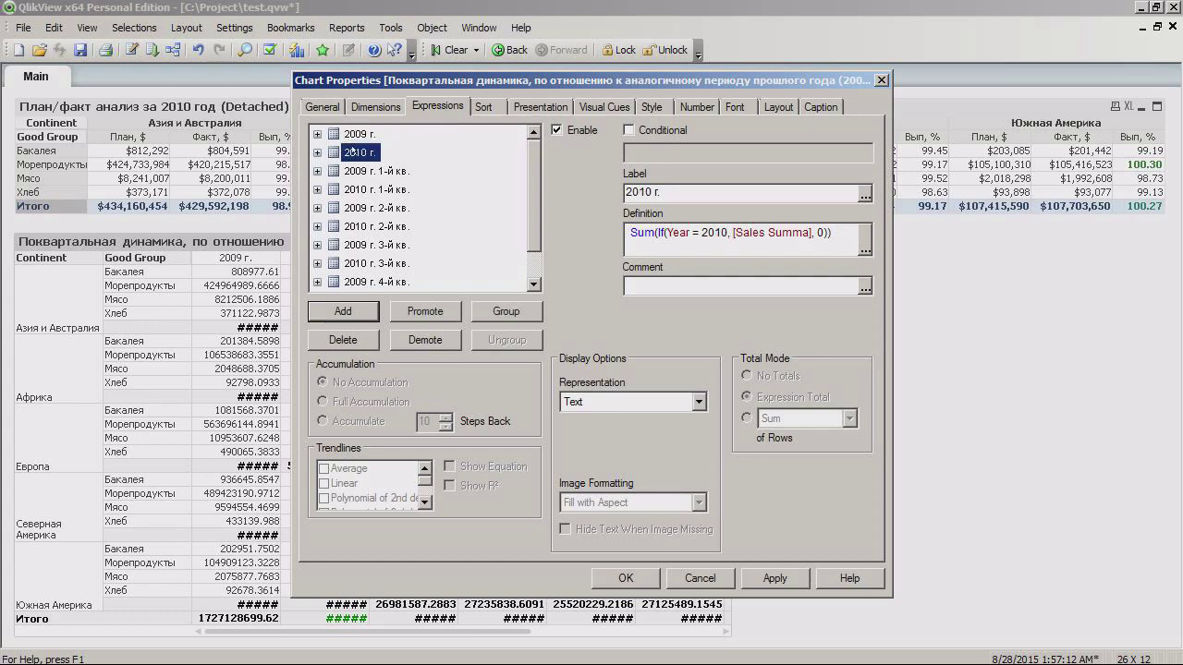
click(317, 153)
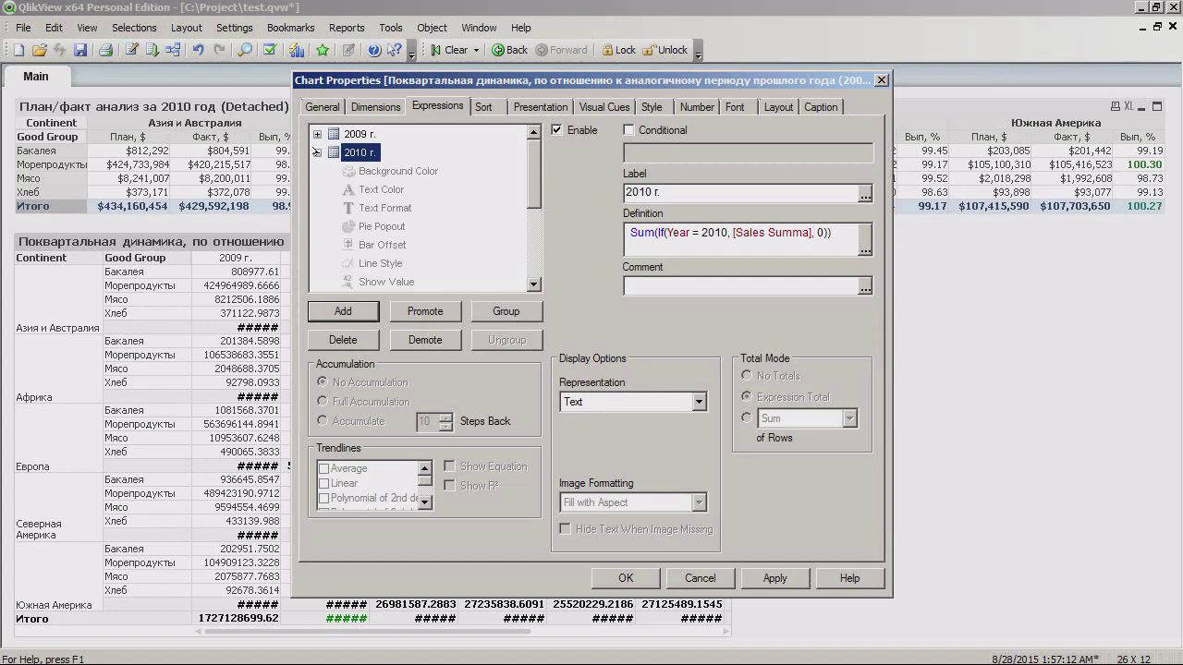
click(360, 190)
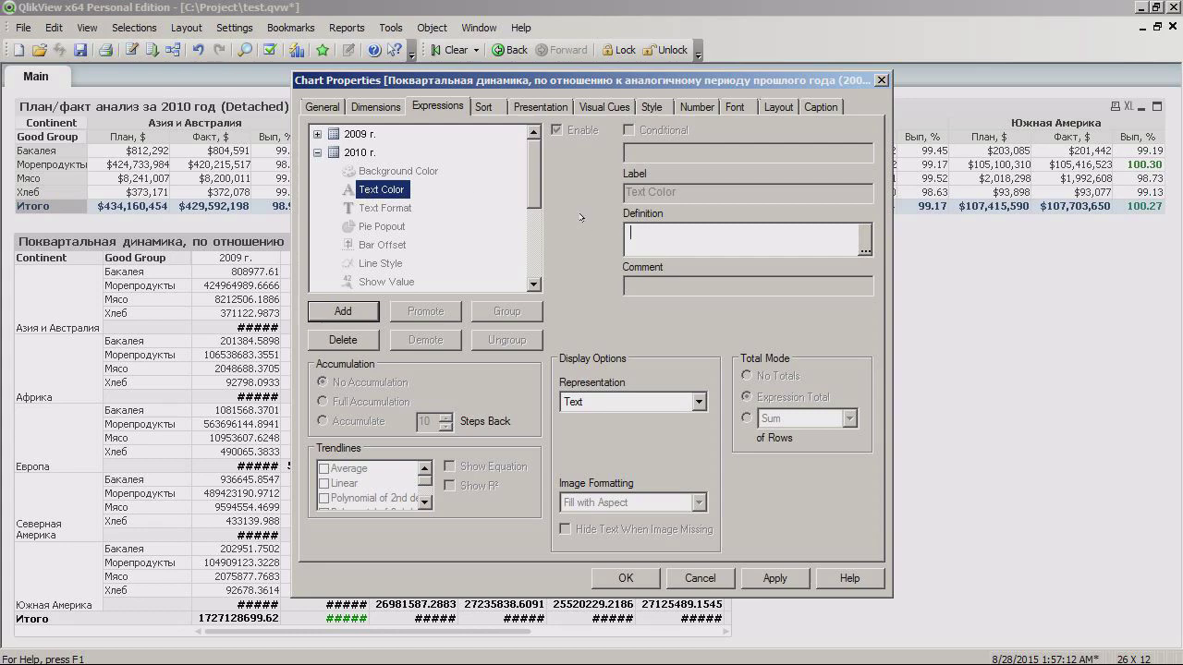
click(630, 233)
click(865, 241)
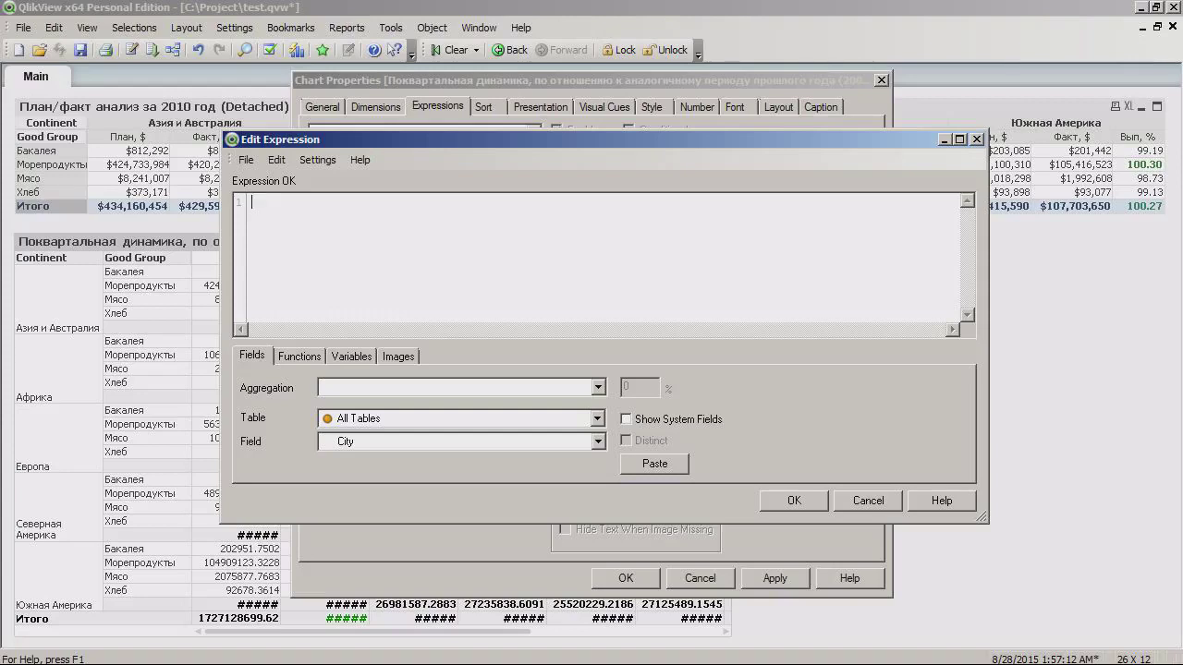
text(Sum(If(Year = 2009, [Sales Summa], 0)))
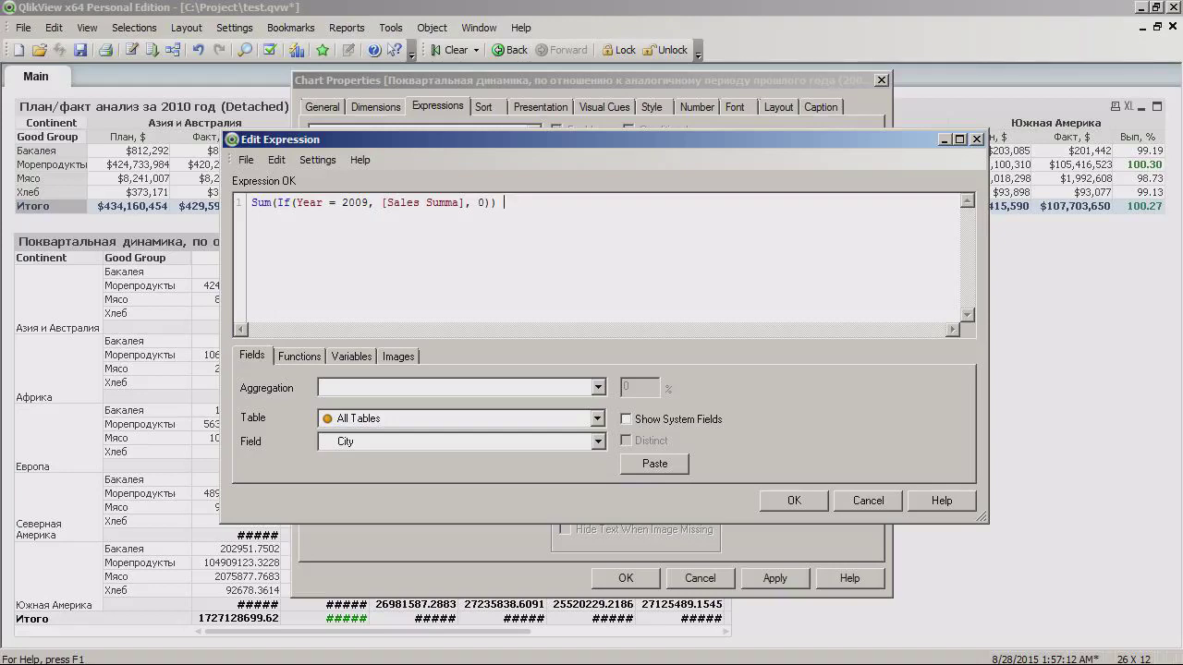
text(<)
text(Sum(If(Year = 2009, [Sales Summa], 0)))
Step: Change the year in the second sum of the Text Color comparison to 2010
key(Left)
key(Left)
key(Left)
key(Left)
key(Left)
key(Left)
key(Left)
key(Left)
key(Left)
key(Left)
key(Left)
key(Left)
key(Left)
key(Left)
key(Left)
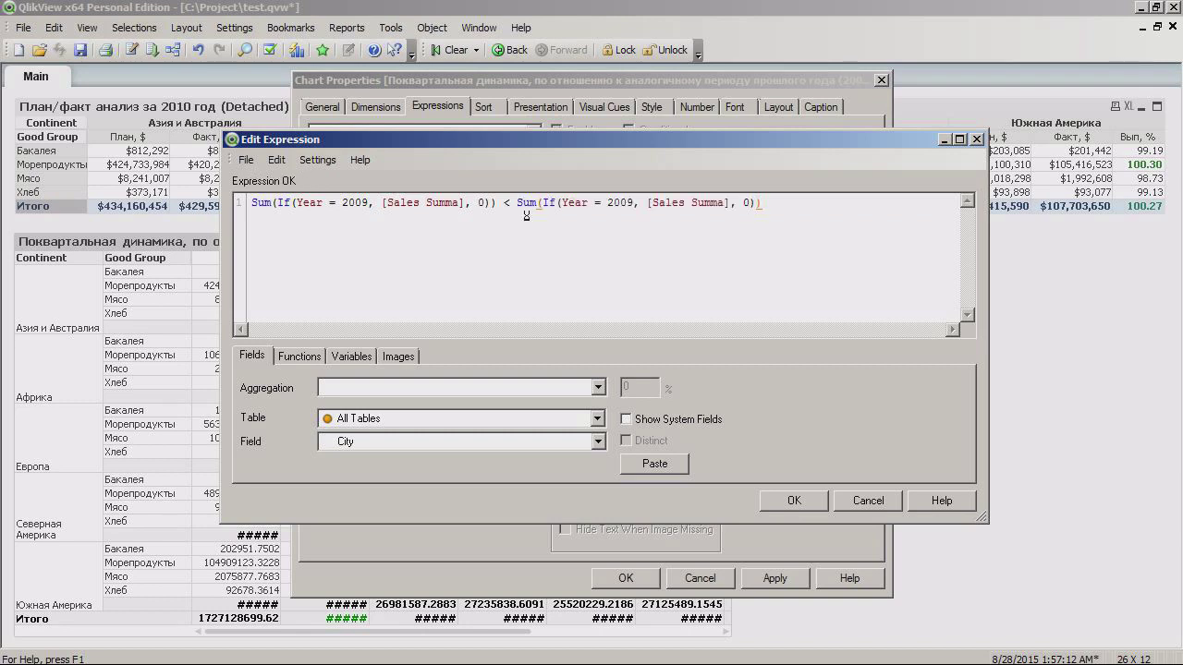
key(BackSpace)
key(BackSpace)
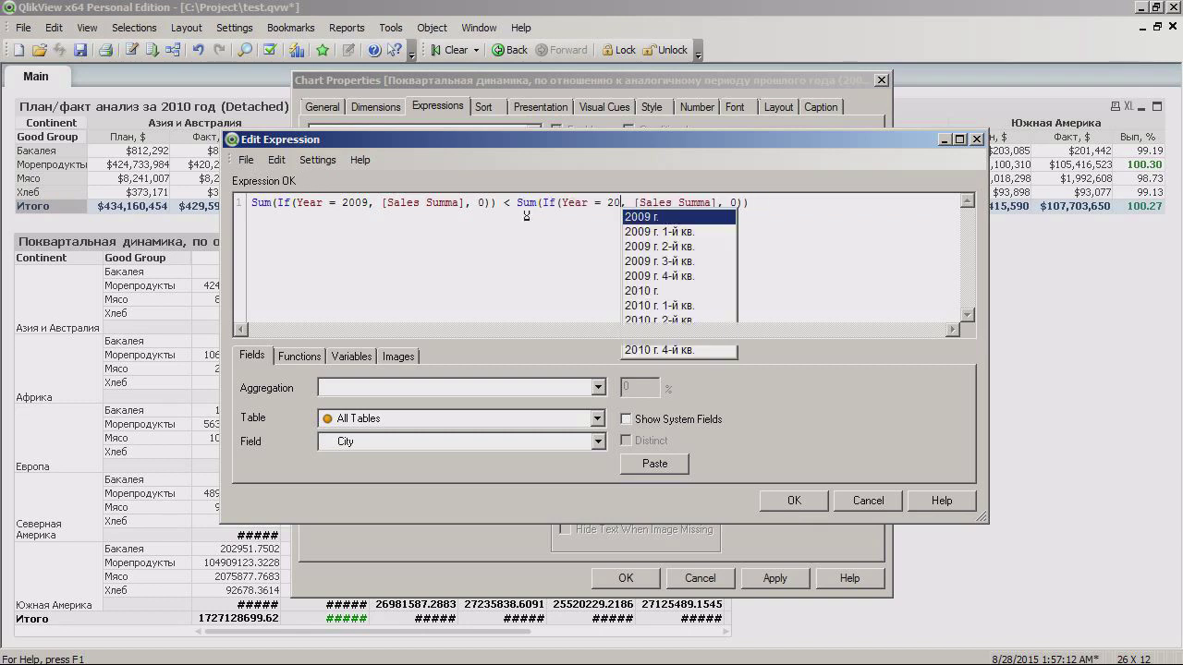
text(10)
key(Escape)
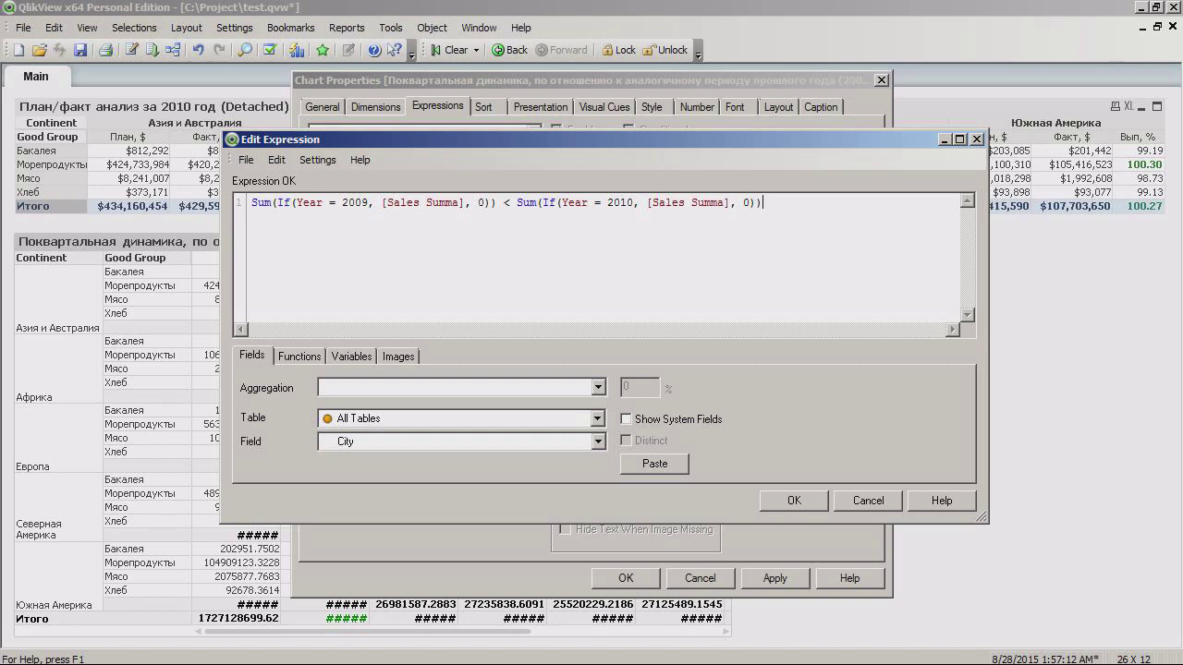
Step: Wrap the Text Color comparison of the "2010 г." expression in an If function, with the comparison as its condition followed by a comma
key(End)
text(,if()
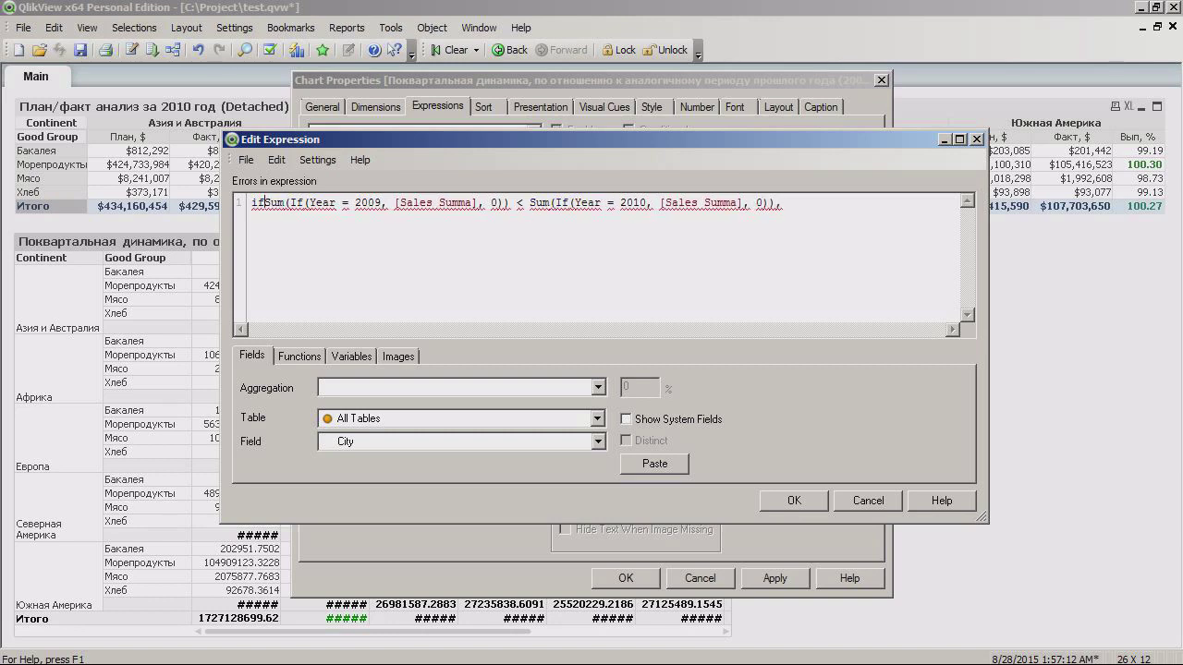
key(Home)
key(Delete)
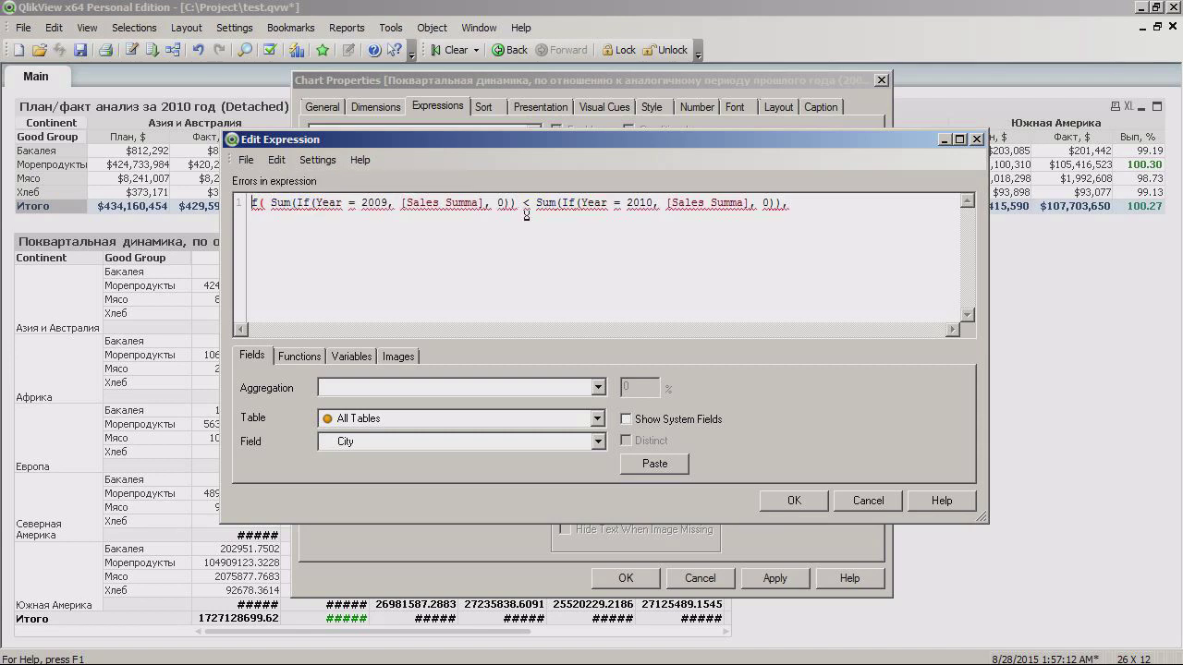
text(I)
key(End)
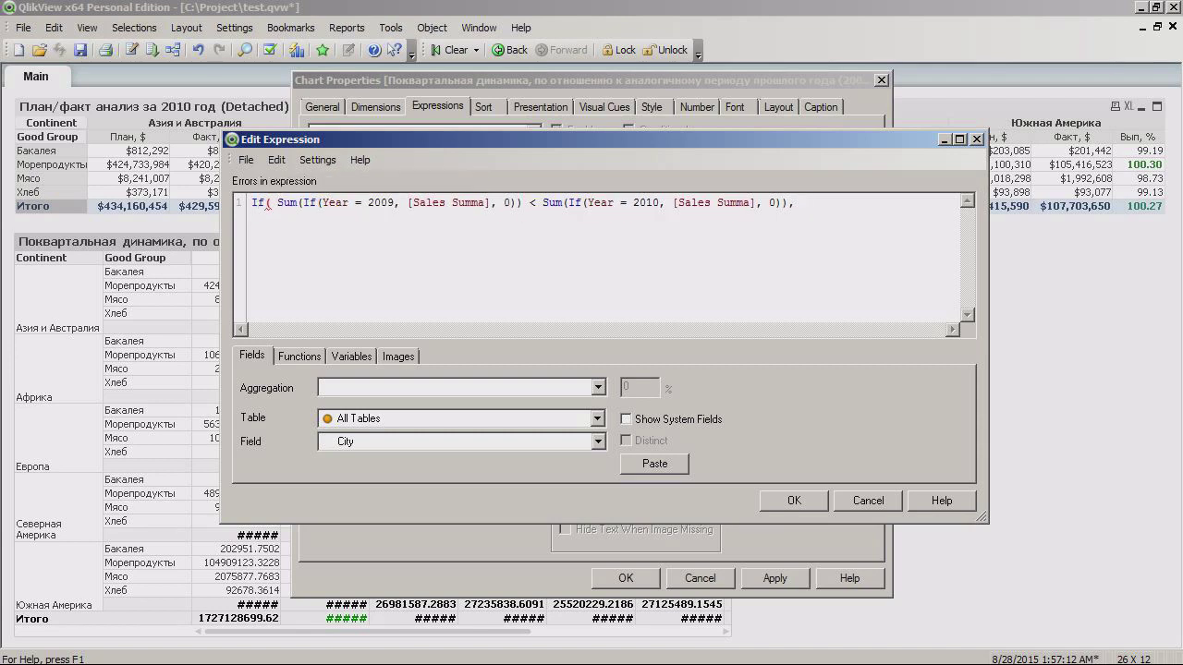
key(Home)
key(Right)
key(Right)
key(Right)
key(Delete)
key(End)
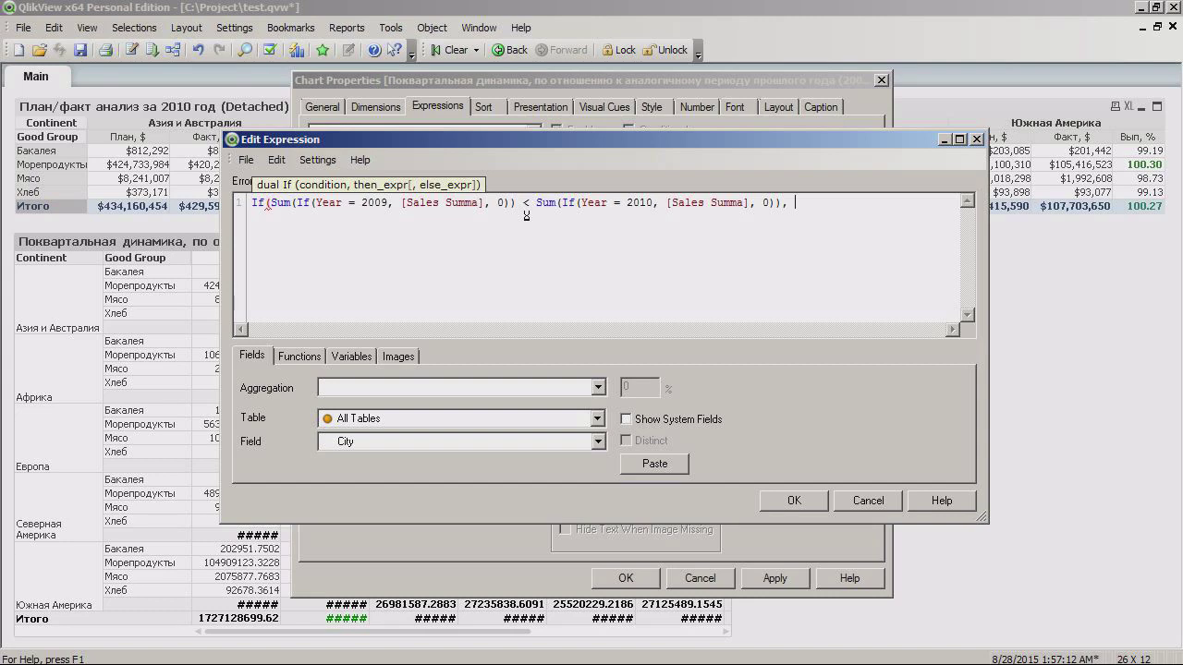
Step: Insert the Color function RGB(0, 102, 0) as the then value of the If expression, followed by a comma
click(311, 356)
click(370, 388)
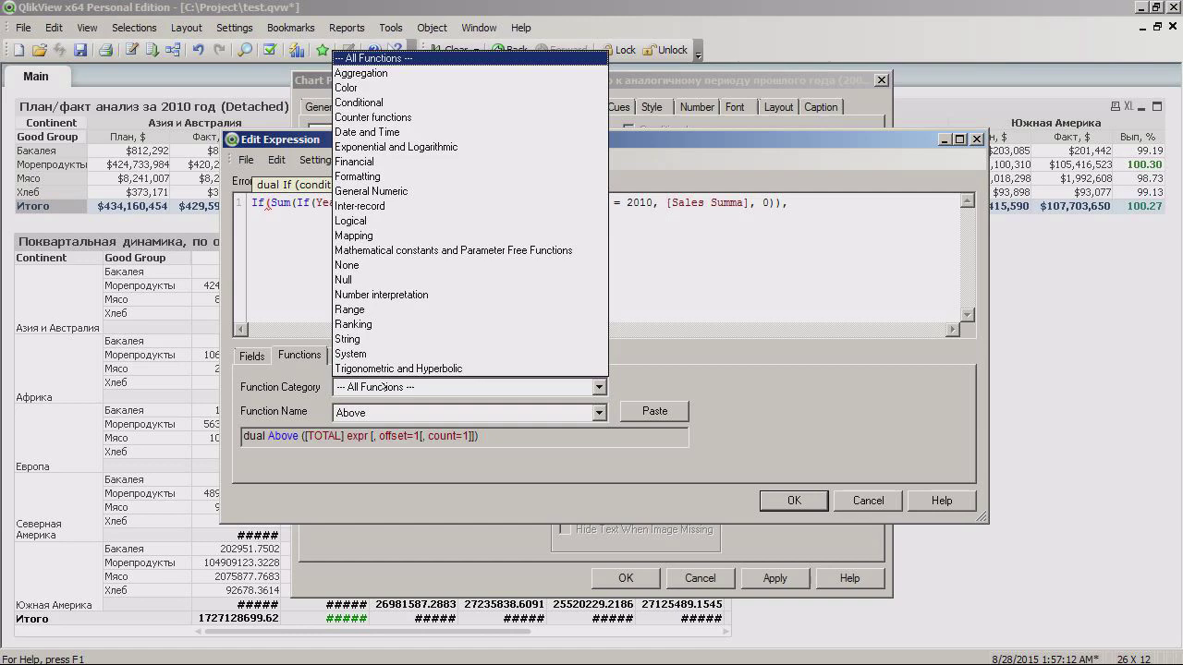
click(380, 87)
click(423, 416)
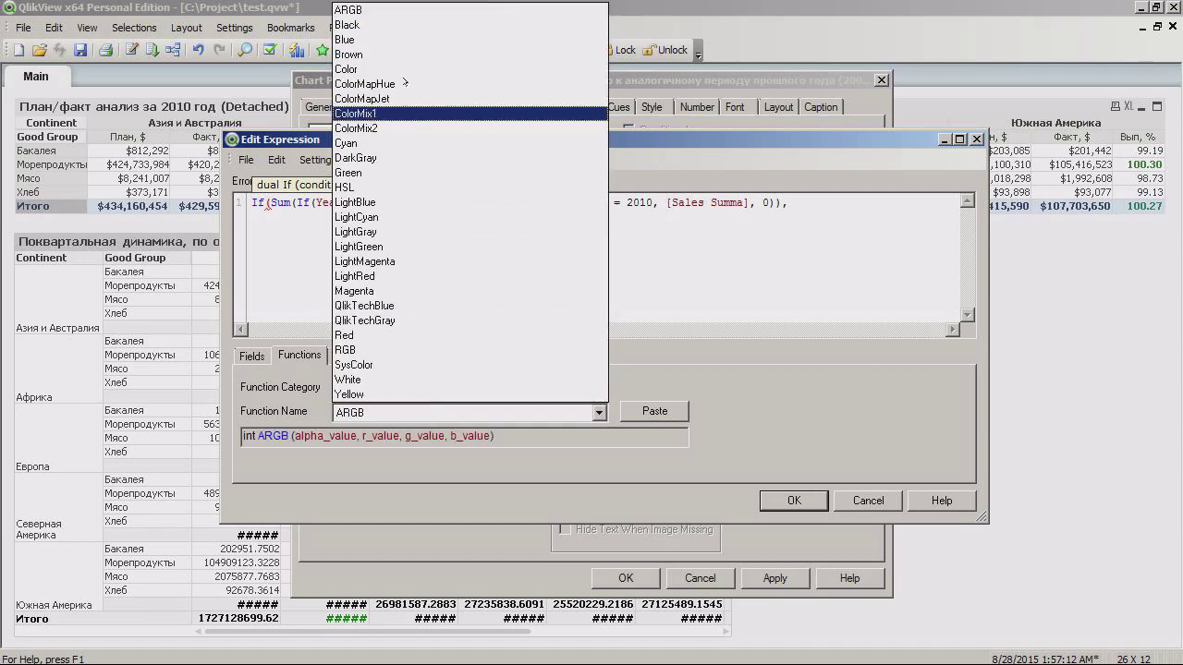
click(390, 350)
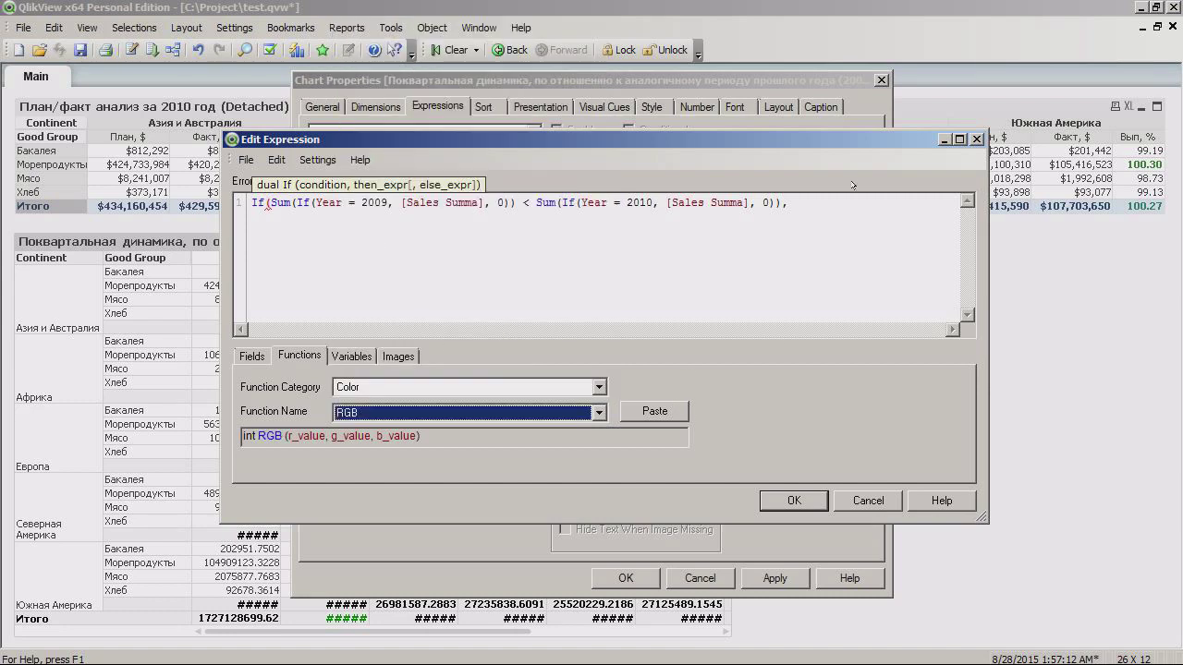
click(655, 411)
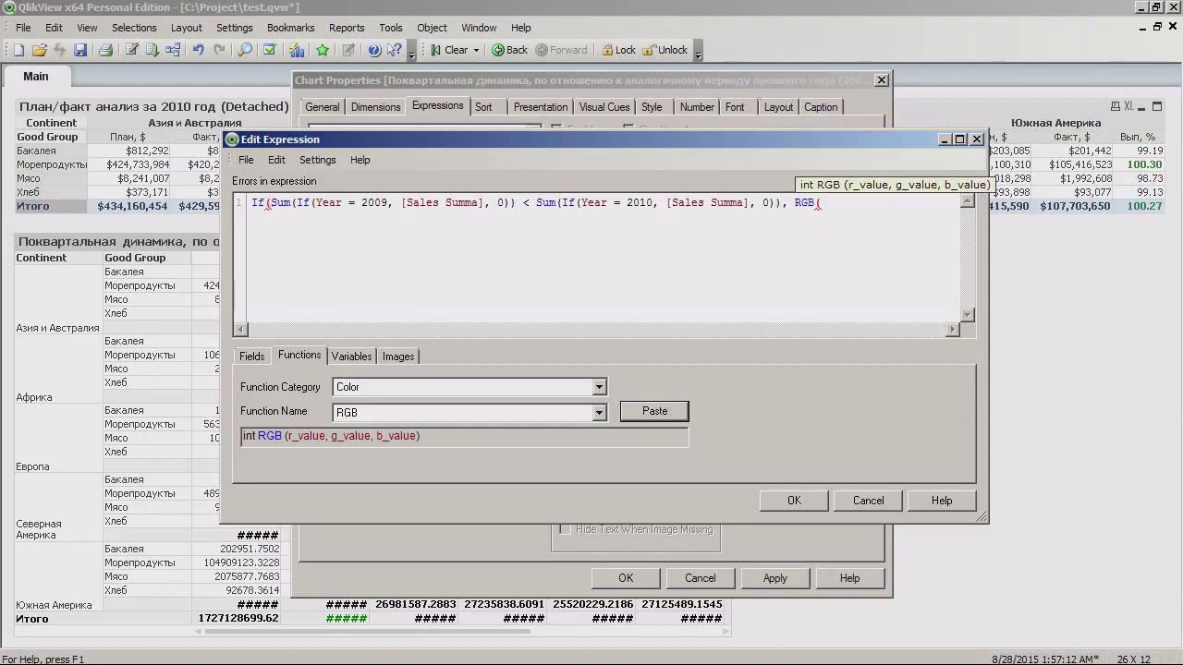
text(0, 102, 0),)
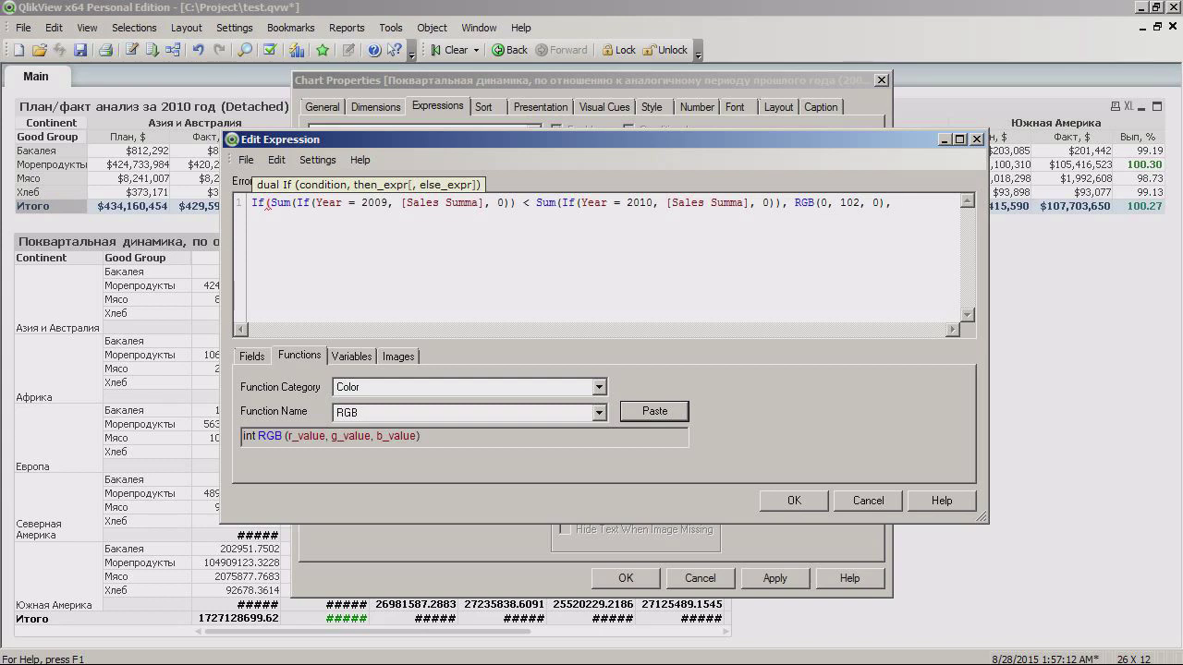
Step: Duplicate RGB(0, 102, 0) as the else value and close the If function's parenthesis
click(794, 203)
key(shift+Right)
key(shift+Right)
key(shift+Right)
key(shift+Right)
key(shift+Right)
key(shift+Right)
key(shift+Right)
key(shift+Right)
key(shift+Right)
key(shift+Right)
key(shift+Right)
key(shift+Right)
key(shift+Right)
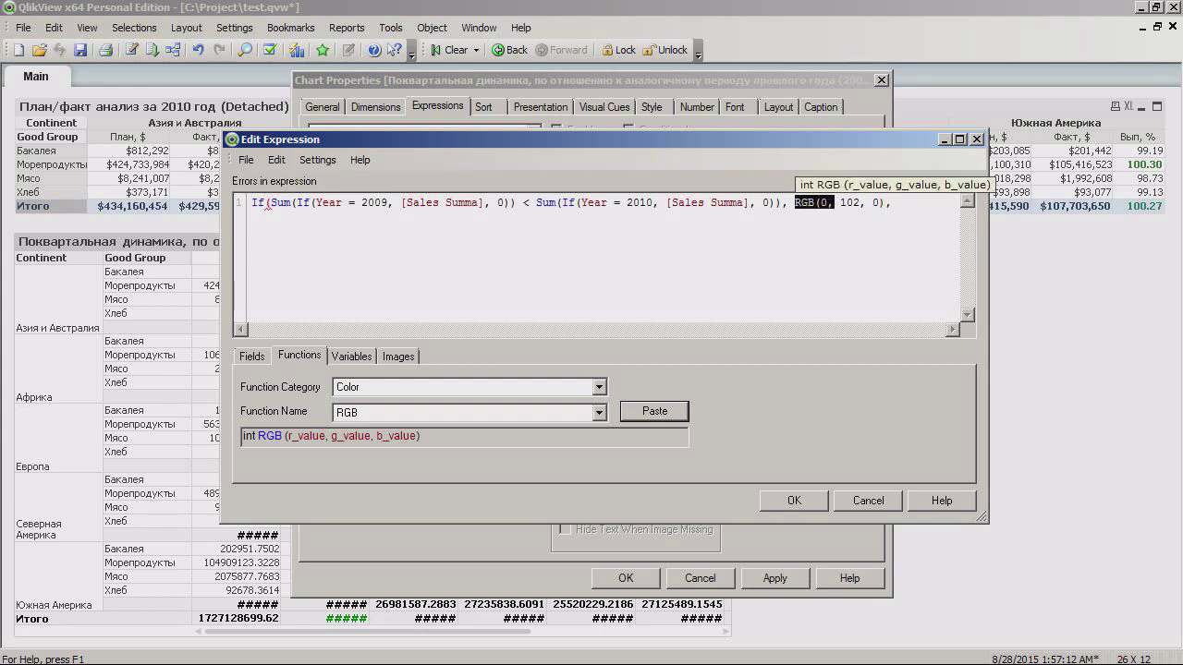
key(shift+Right)
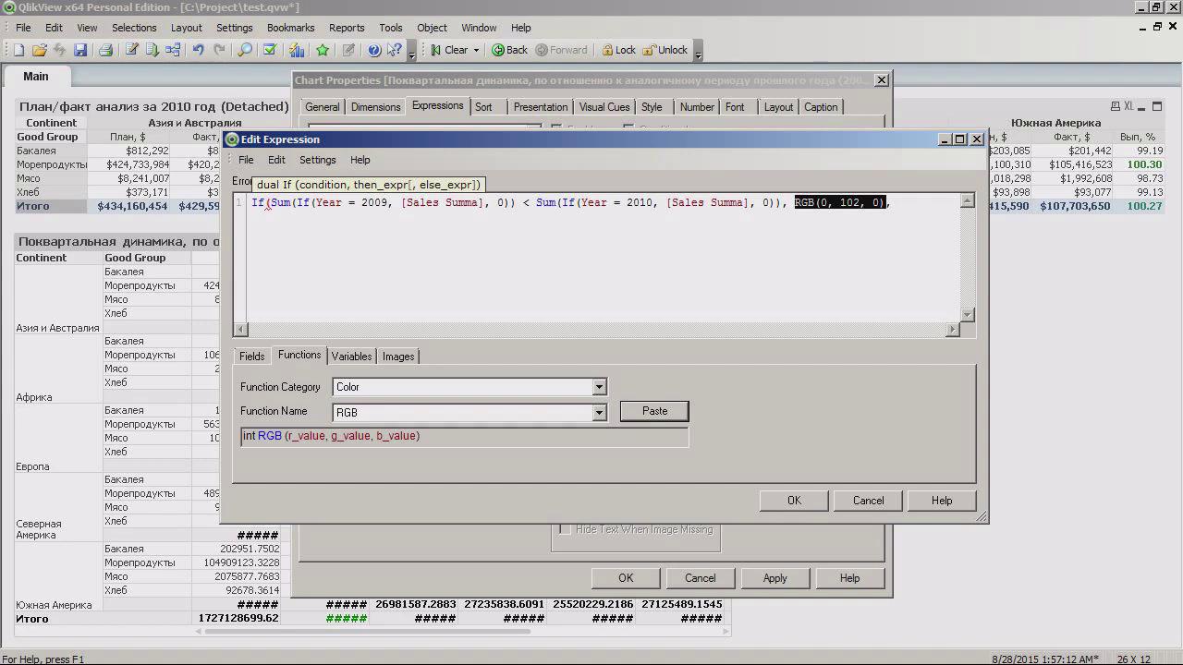
key(ctrl+c)
key(End)
key(ctrl+v)
text())
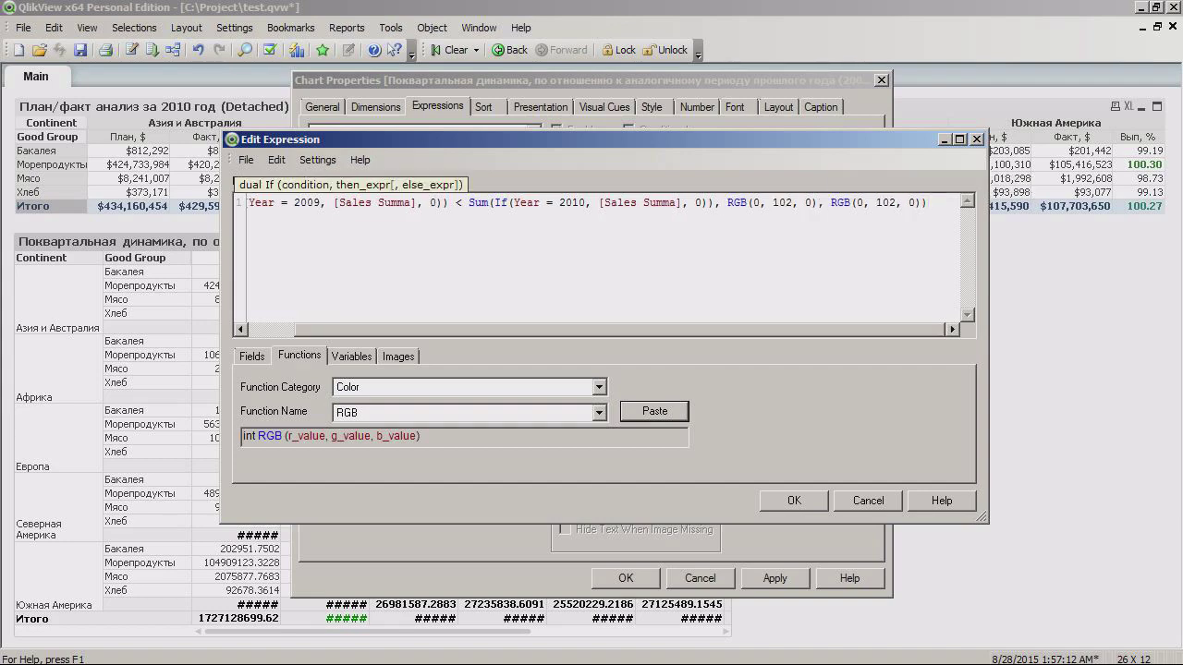
Step: Change the else color to RGB(0, 0, 0), then accept the expression and the chart properties
key(Delete)
key(Delete)
key(Delete)
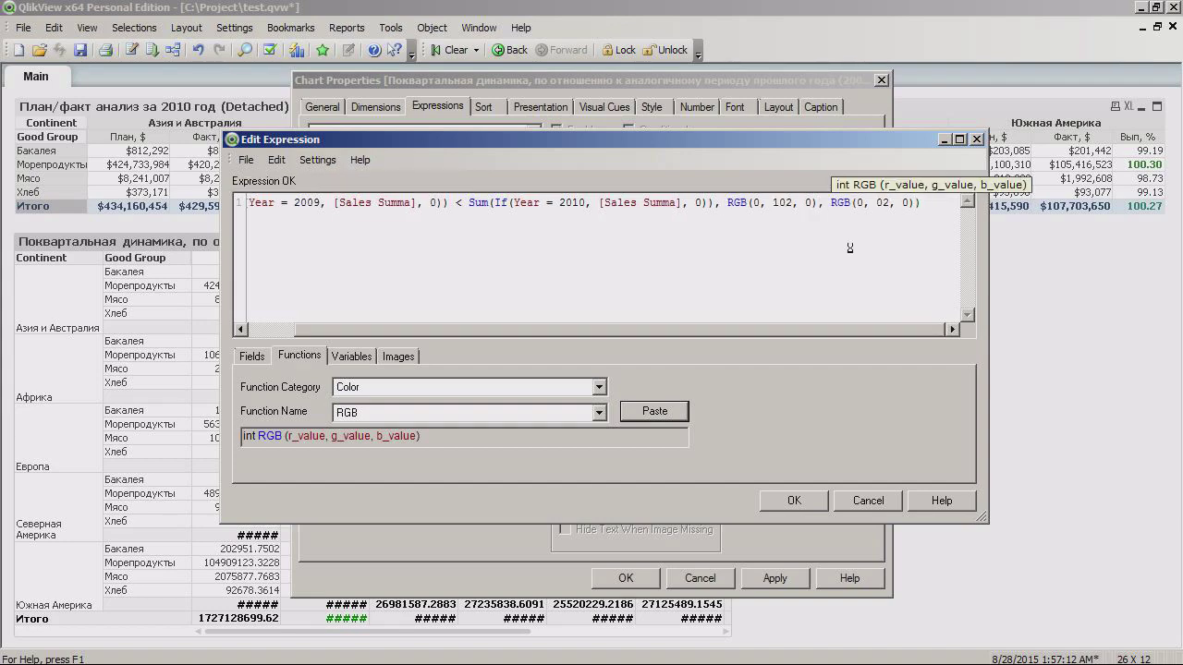
text(0)
click(796, 500)
click(797, 500)
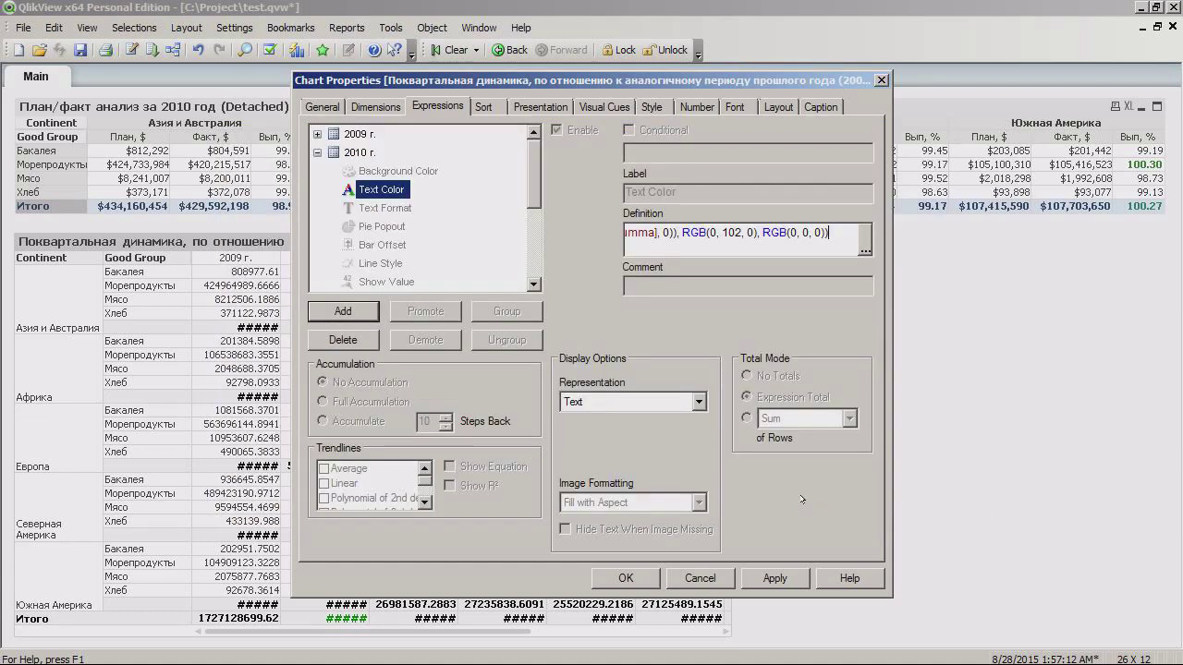
click(627, 577)
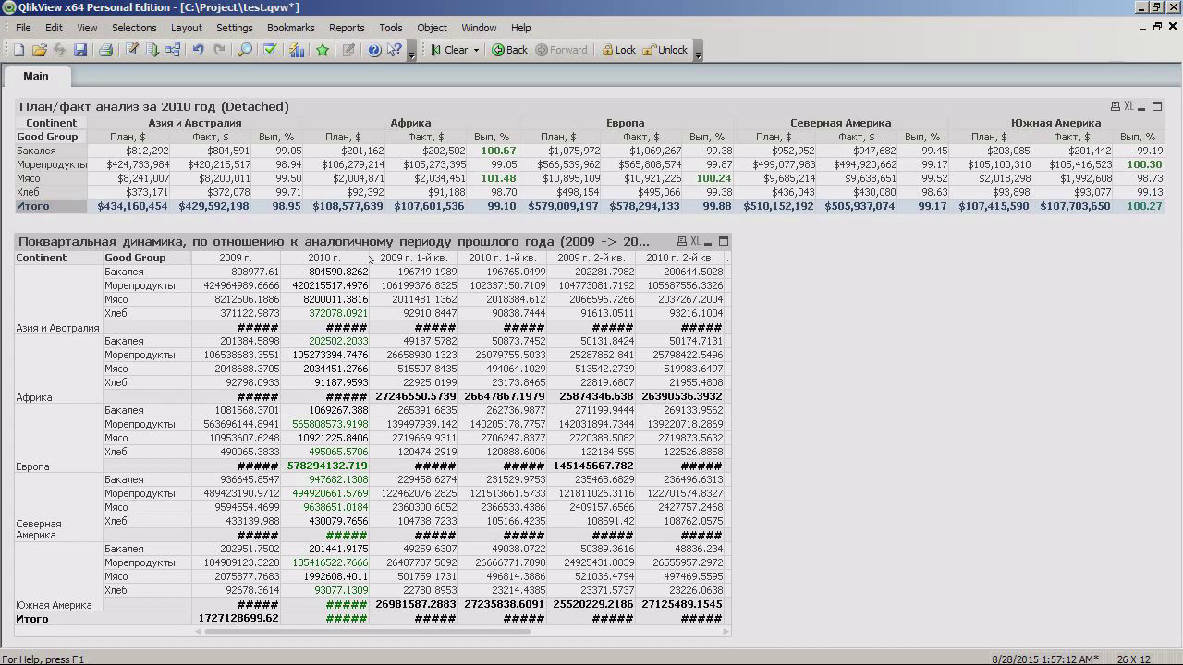
Step: Begin the Text Color definition of "2010 г. 1-й кв." with If(Sum(If(Quarter = 200901, [Sales Summa], 0)) < Sum(If(Quarter = 201001, [Sales Summa], 0))
right_click(390, 240)
click(434, 243)
click(365, 171)
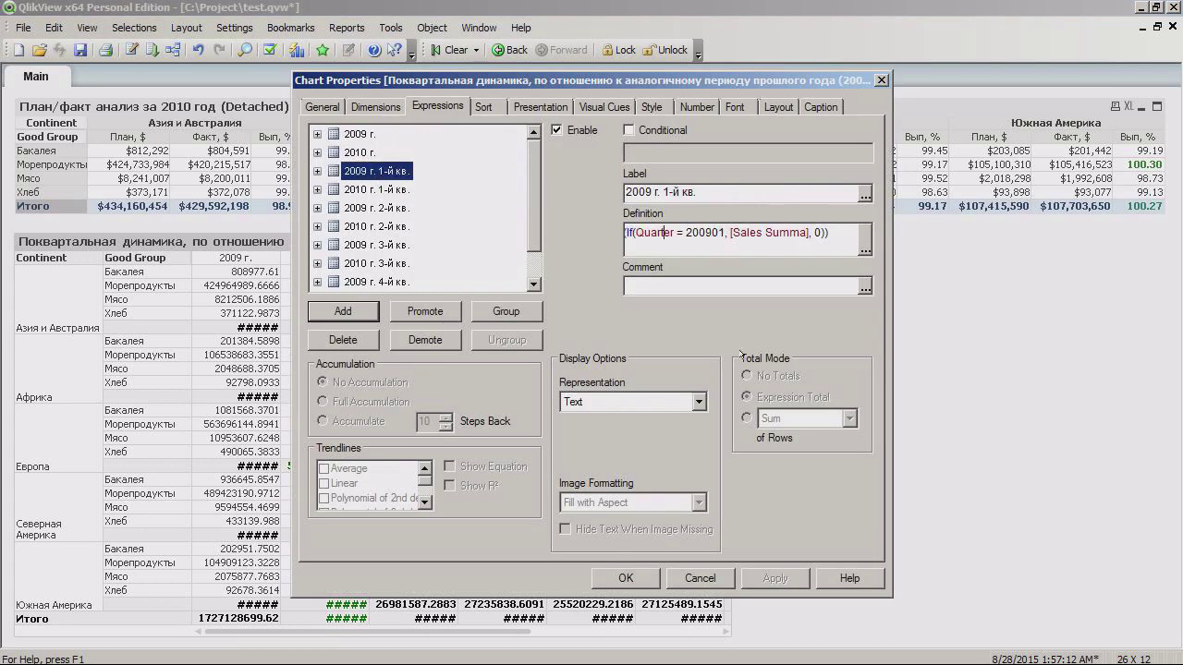
click(865, 243)
text(If(Sum()
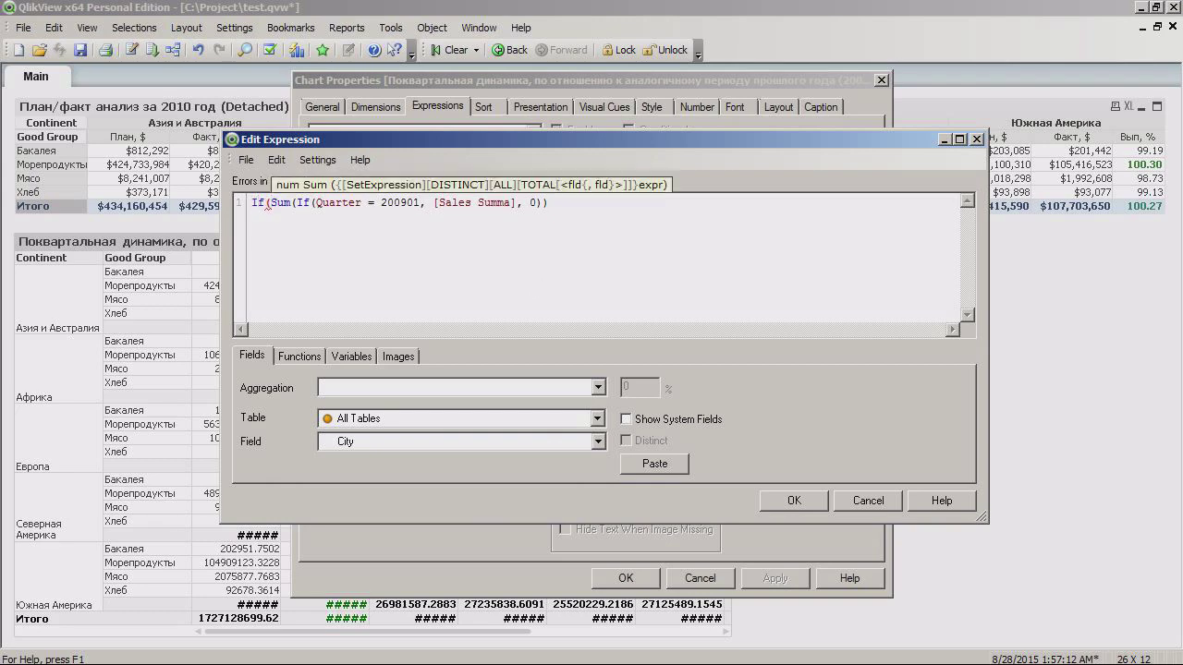
key(End)
text(<)
key(ctrl+v)
Step: Complete the first-quarter If formula with RGB(0, 102, 0) and RGB(0, 0, 0) as its results and confirm the chart properties
text(, RGB)
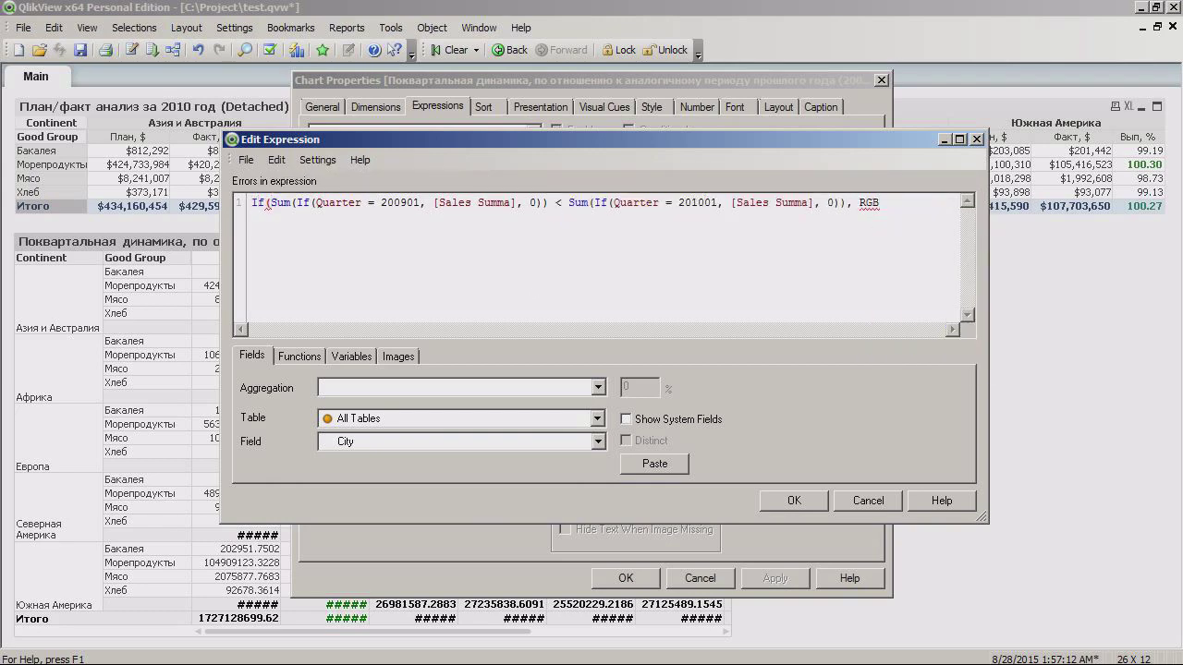
text((0, 102, 0), RGB(0, 0, 0)))
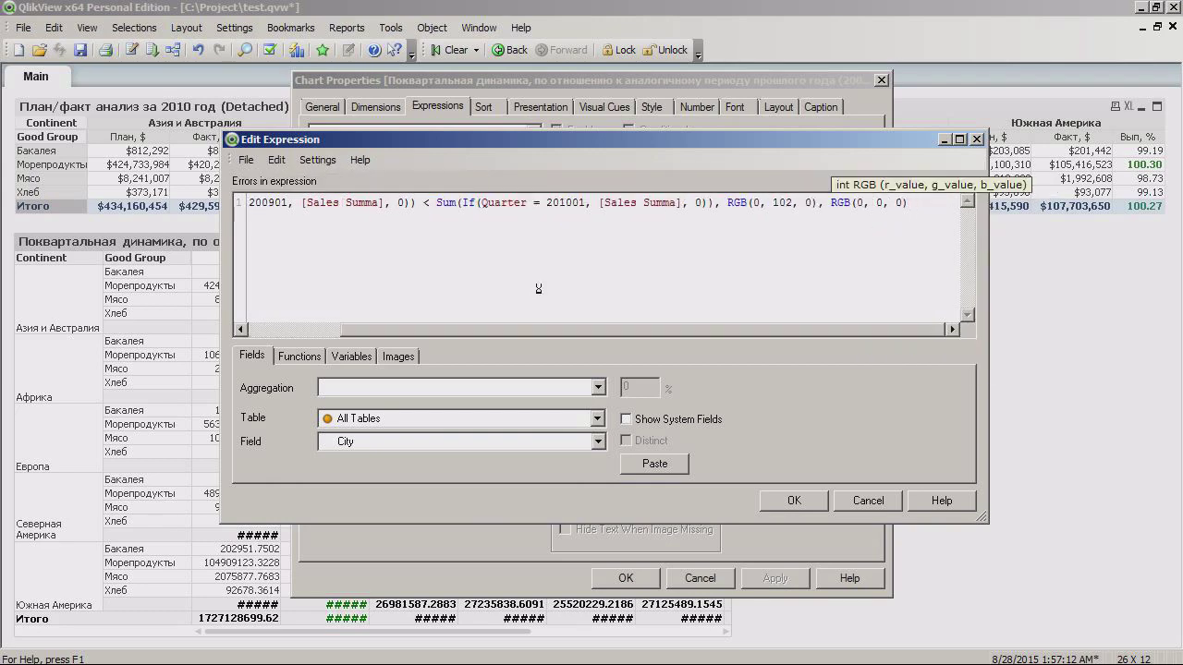
key(Home)
click(793, 500)
click(625, 577)
Step: Reuse the first-quarter color formula as the Text Color definition of "2010 г. 2-й кв.", adapting its quarters
right_click(523, 235)
click(555, 245)
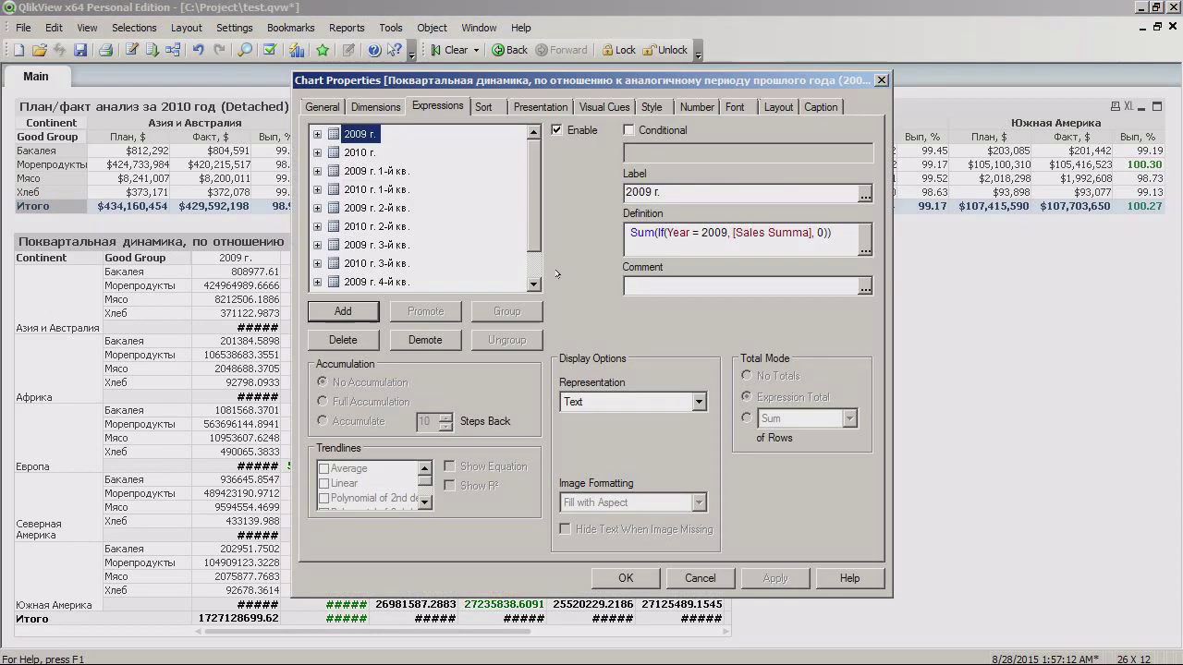
click(317, 208)
click(386, 245)
click(865, 247)
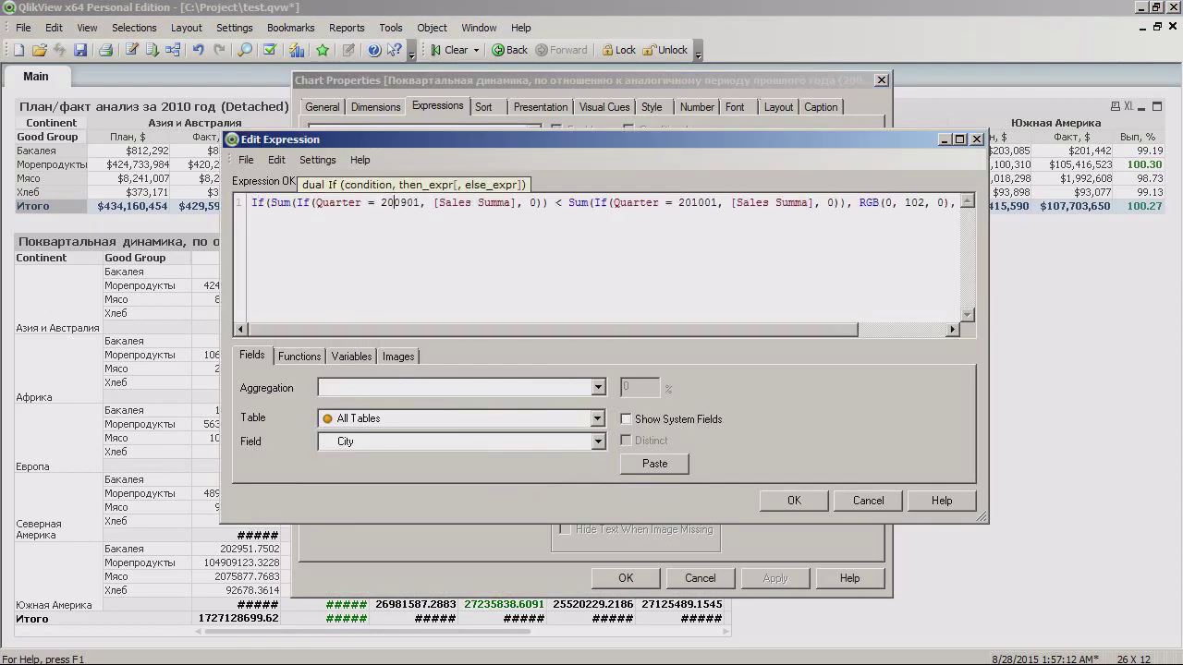
click(793, 500)
Step: Define the Text Color of "2010 г. 3-й кв." with the same If formula, comparing quarters 200903 and 201003
click(317, 244)
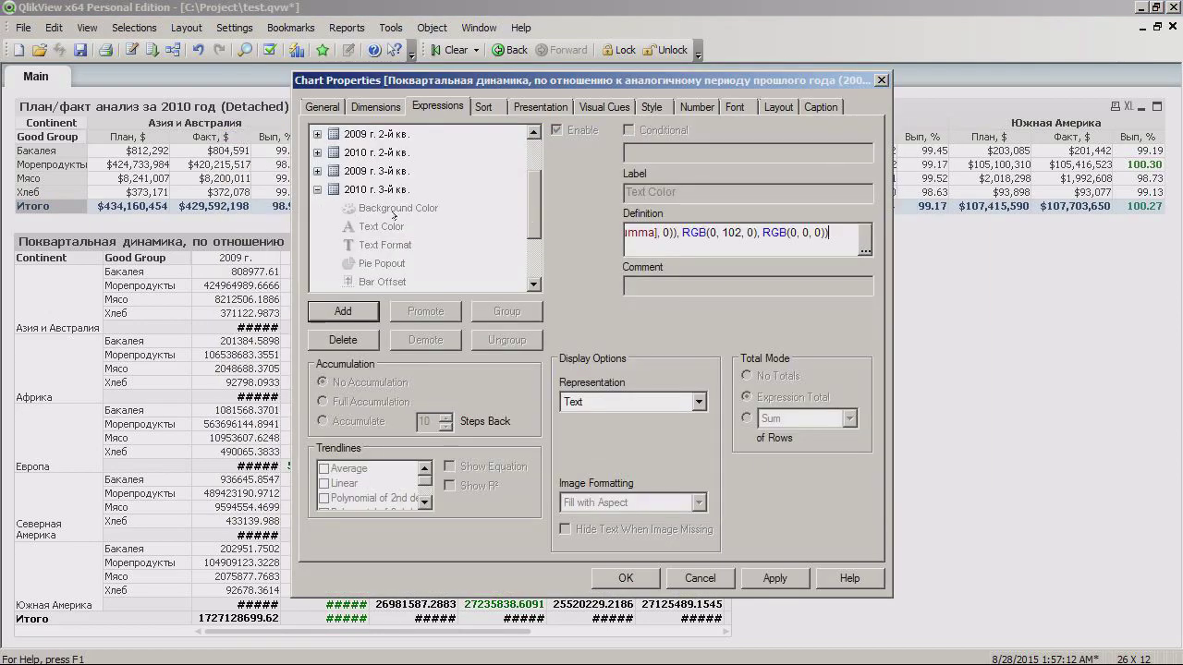
click(383, 223)
click(865, 247)
double_click(399, 202)
text(200903)
double_click(702, 202)
text(201003, [Sales Su)
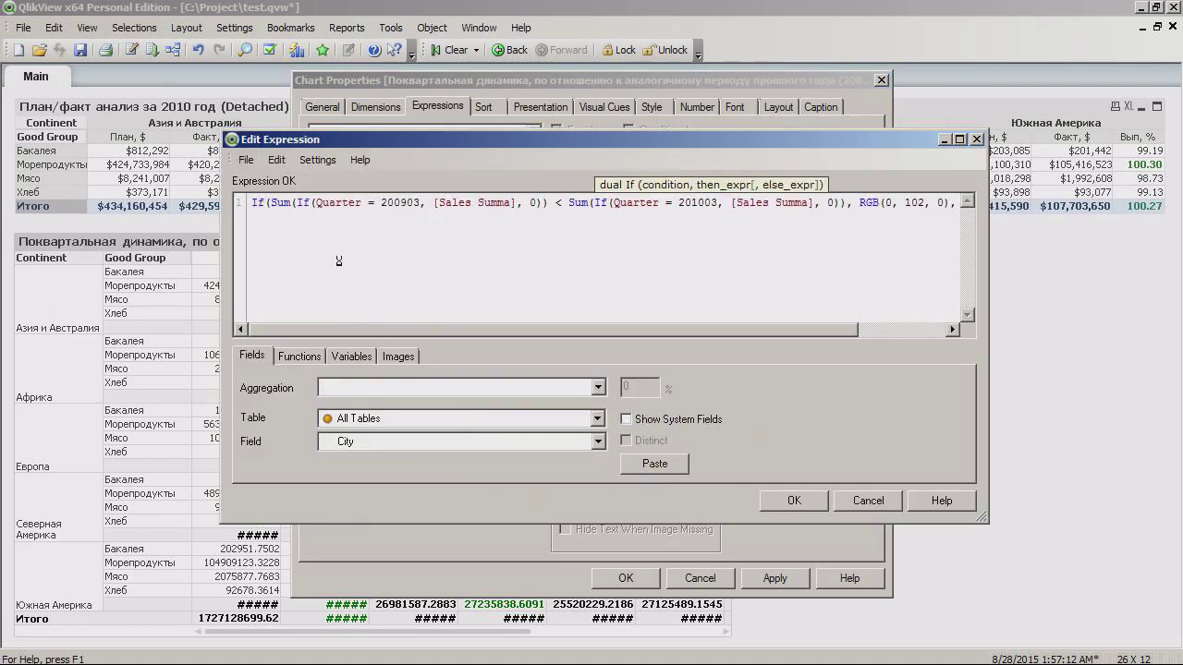
click(794, 500)
Step: Define the Text Color of "2010 г. 4-й кв." with the same If formula and its RGB colors, and confirm the chart properties
click(317, 263)
click(317, 226)
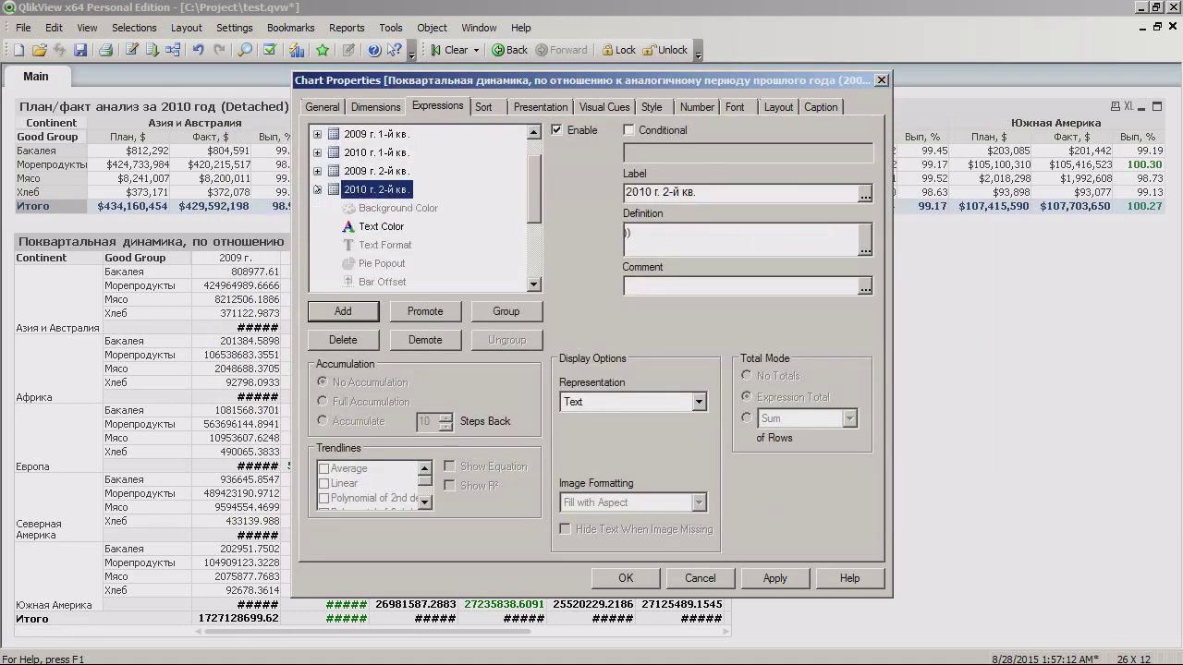
click(382, 226)
click(382, 263)
click(382, 264)
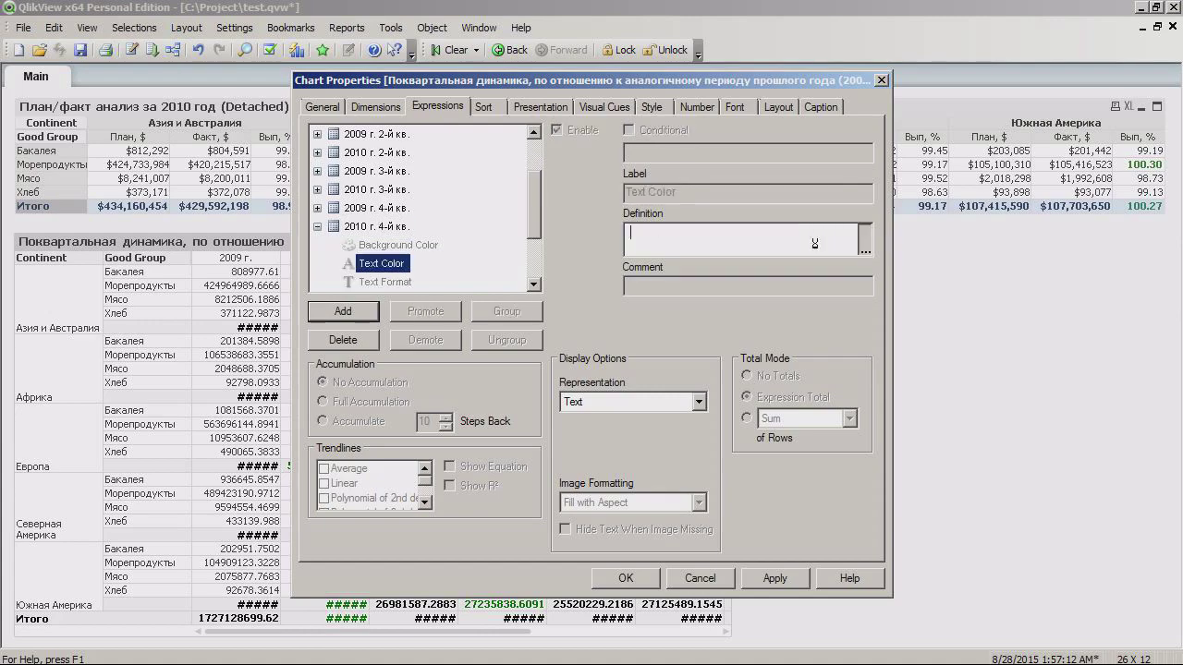
click(865, 248)
key(End)
click(794, 500)
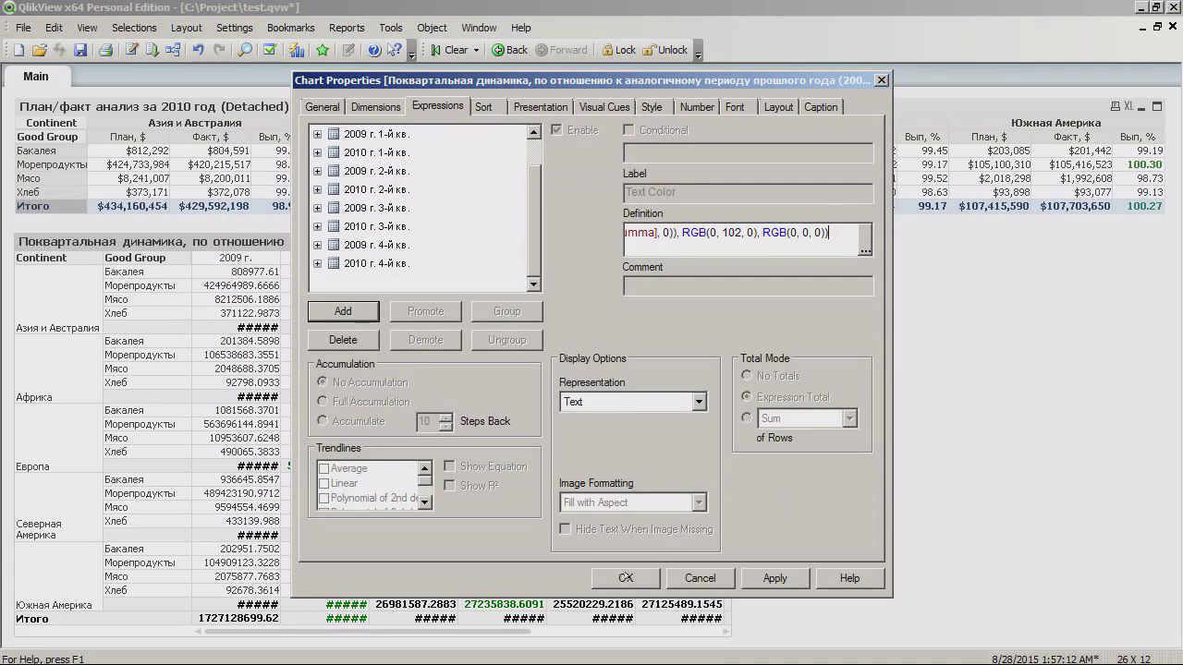
click(626, 577)
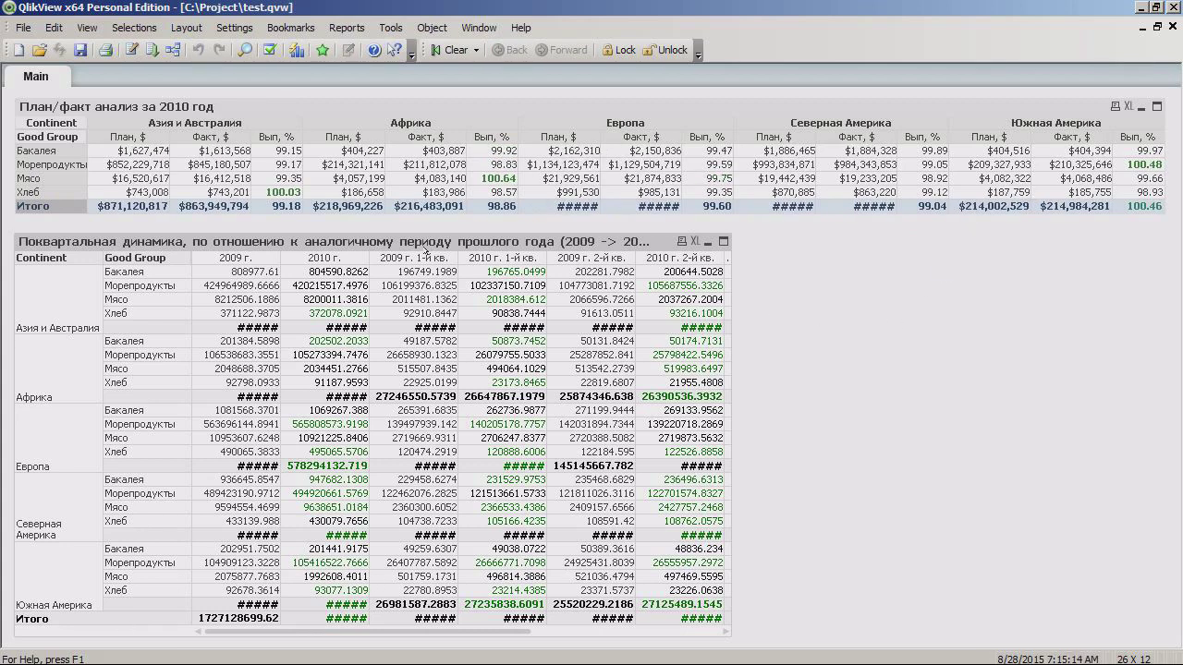
Step: Set the number format of all the quarterly table's expressions, "2009 г." through "2010 г. 4-й кв.", to Money
right_click(435, 244)
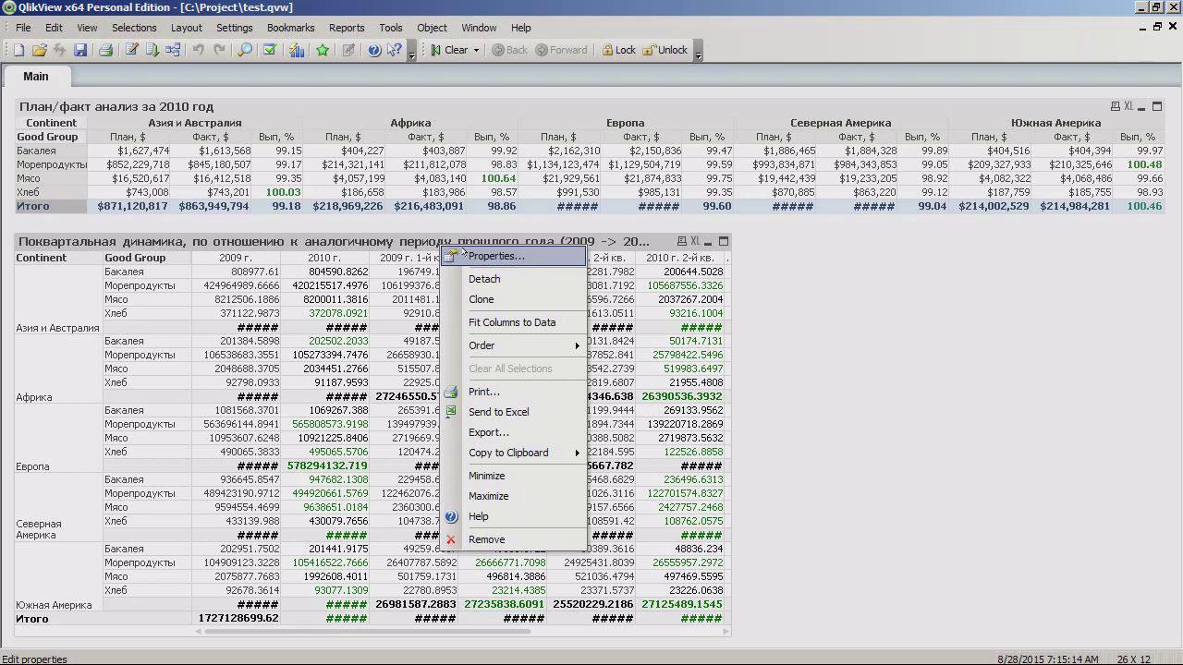
click(463, 255)
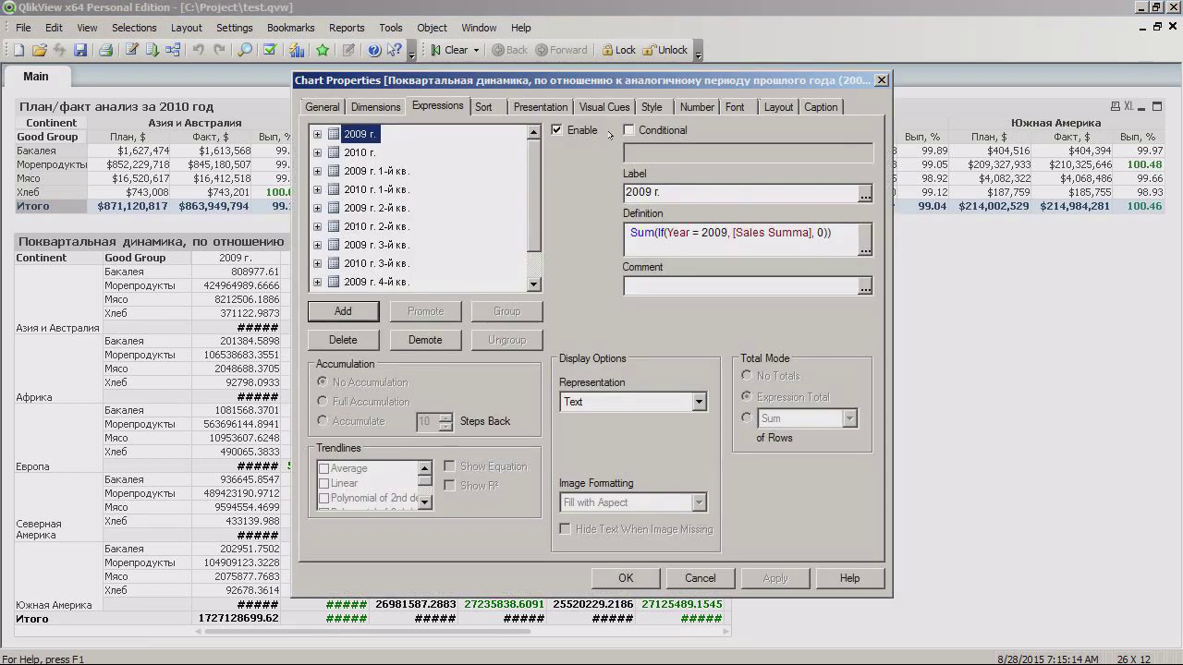
click(698, 106)
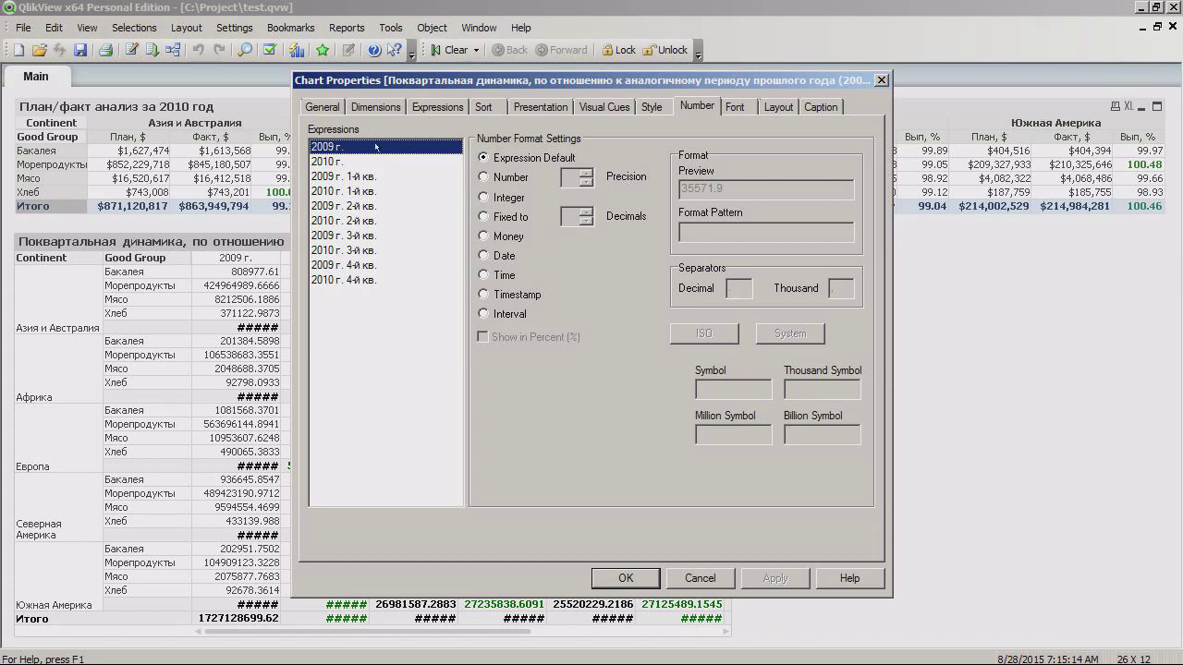
drag(375, 146, 366, 275)
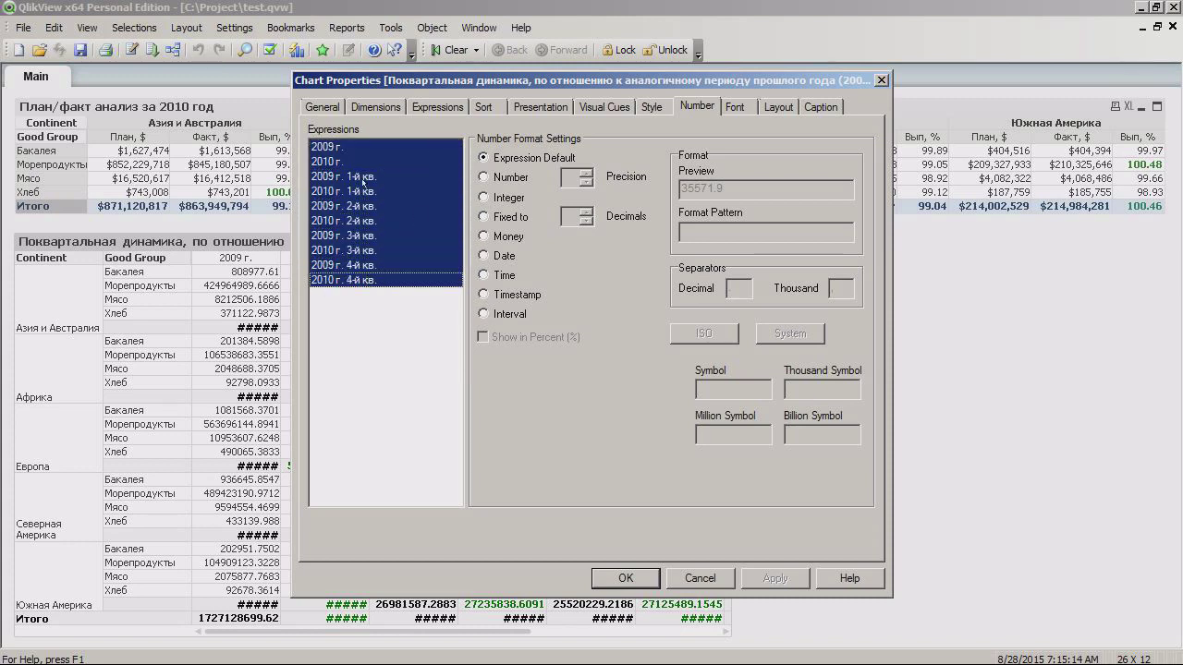
click(510, 238)
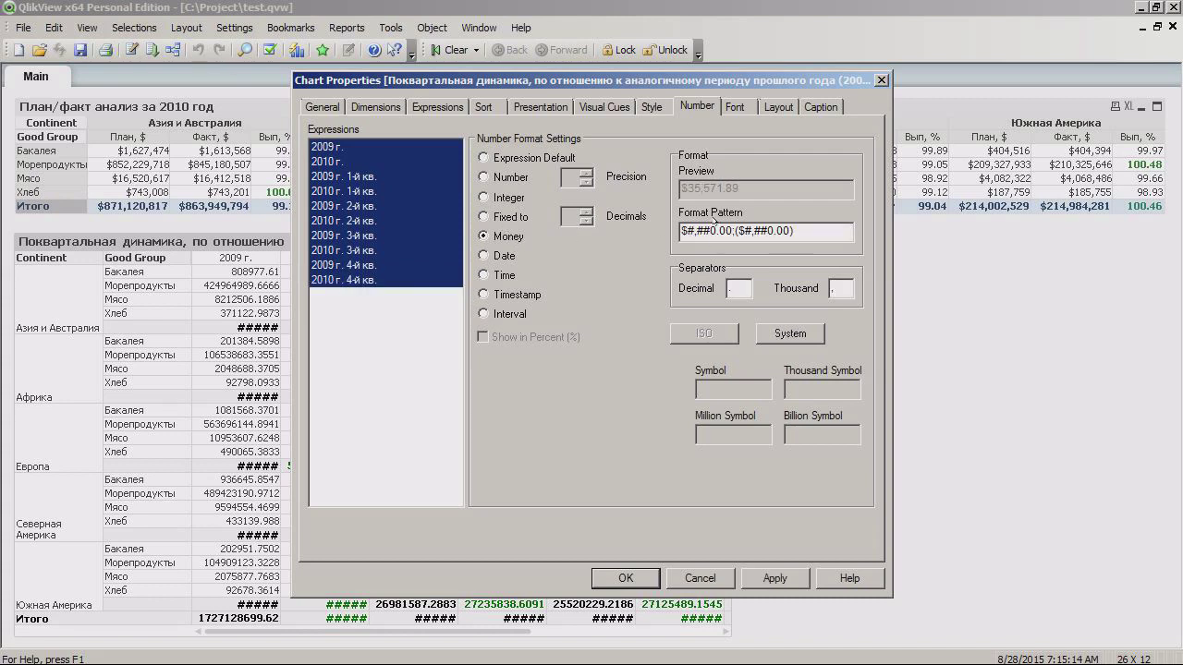
Step: Remove the decimal places from the Money format pattern of the selected expressions and confirm the chart properties
key(Delete)
key(Delete)
key(Delete)
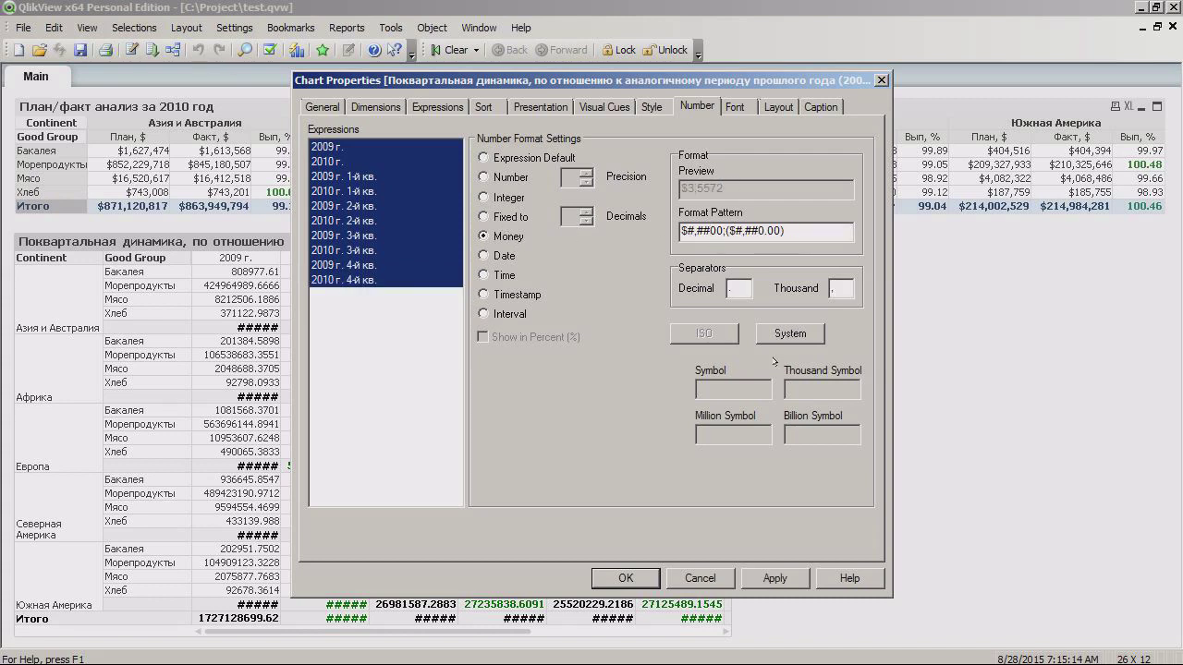
key(Delete)
key(Delete)
key(Delete)
click(625, 577)
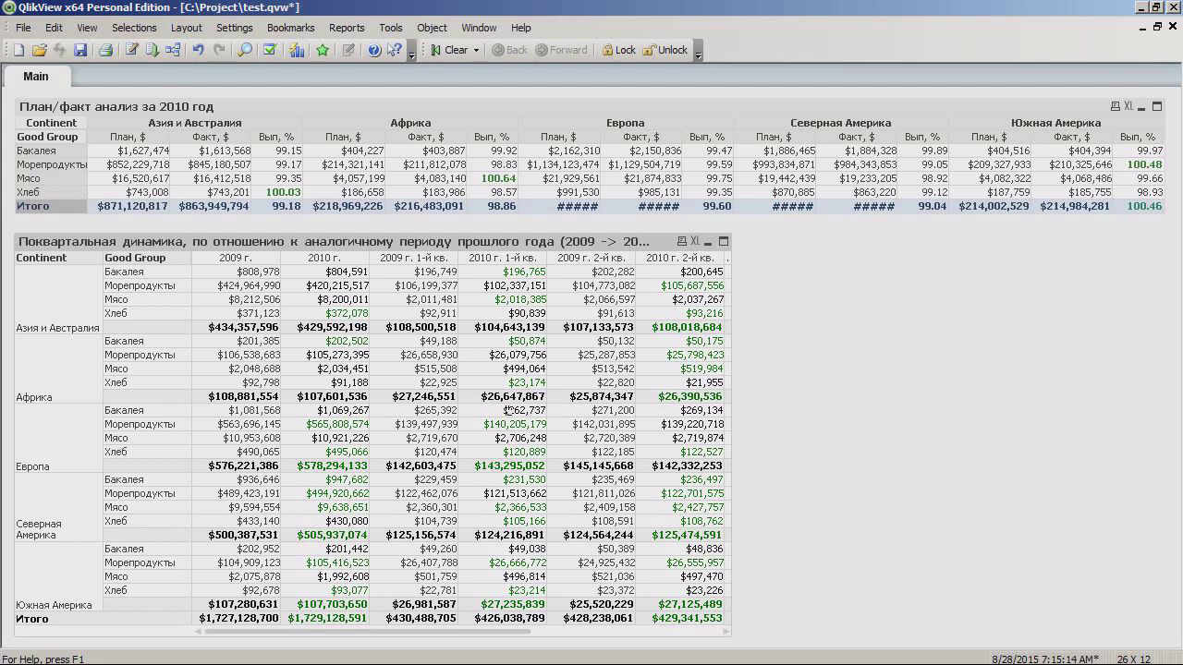
Step: Fit the quarterly table's columns to their data, and check the table's cell colors in the Excel report template
right_click(505, 258)
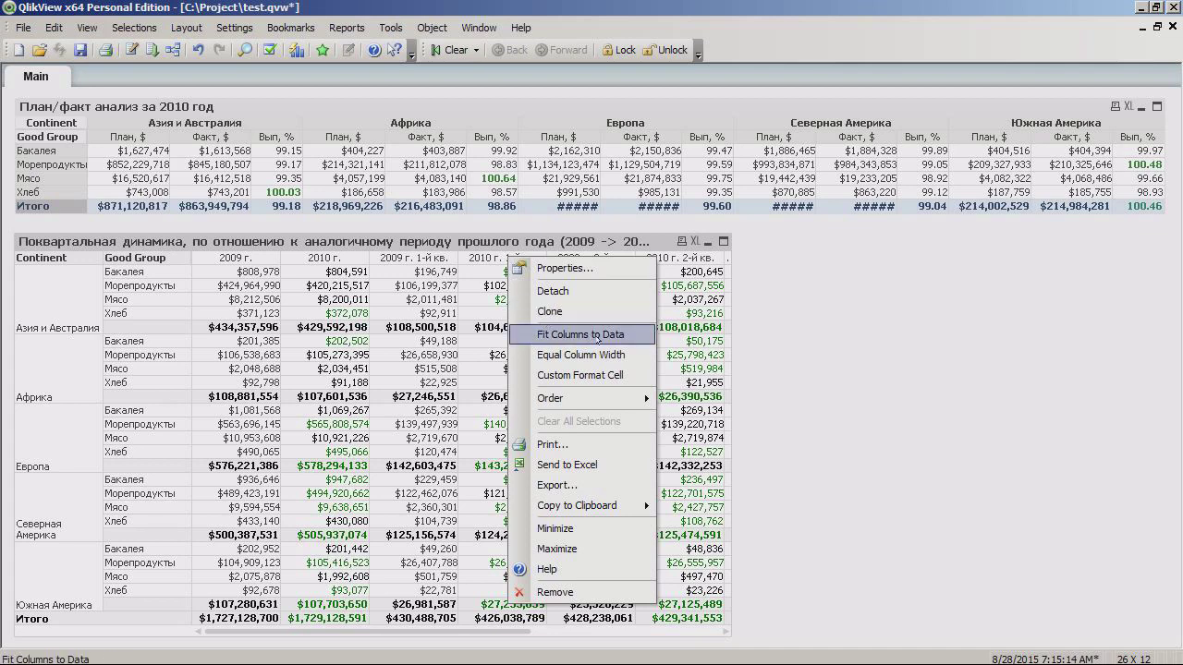
click(618, 335)
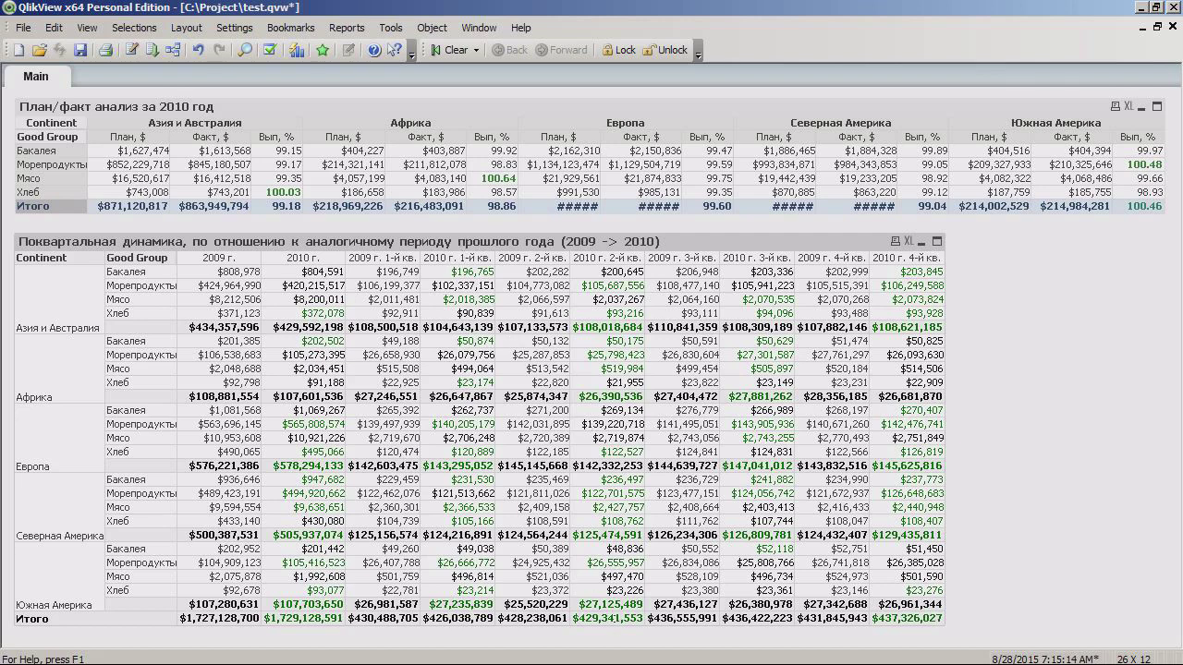
key(alt+Tab)
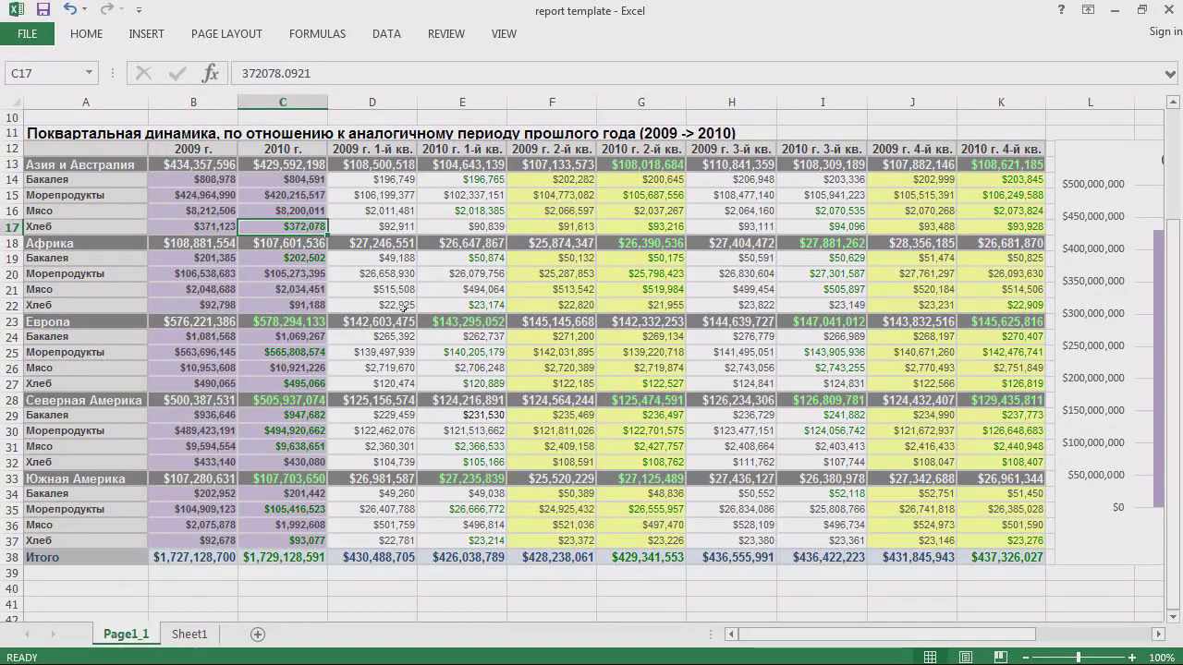
scroll(270, 211, up, 1)
scroll(270, 211, down, 1)
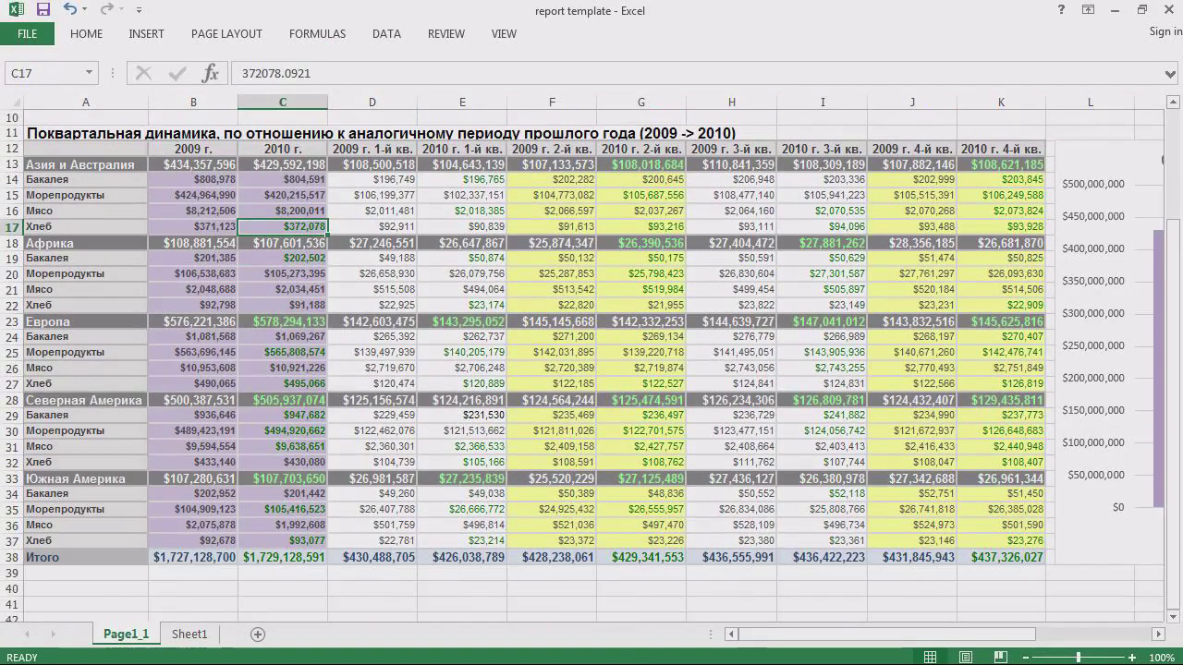
Step: Back in QlikView, custom-format the Continent cells with a gray background (RGB 191, 191, 191) and the 2-й кв. and 4-й кв. expressions with yellow
key(alt+Tab)
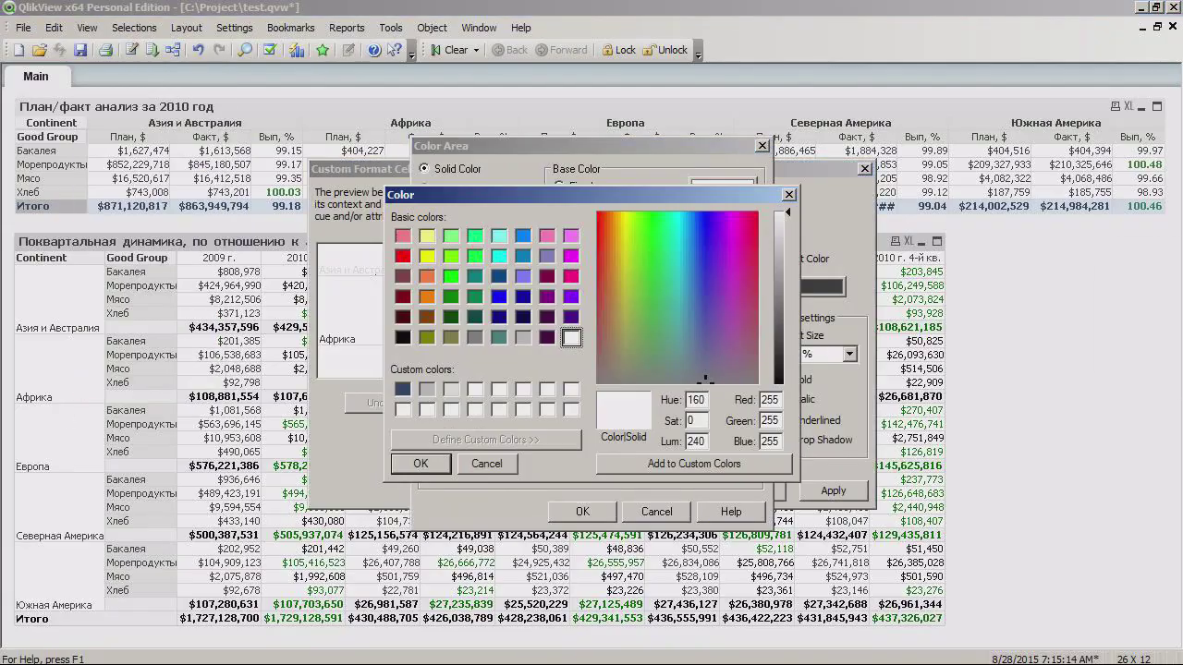
click(474, 389)
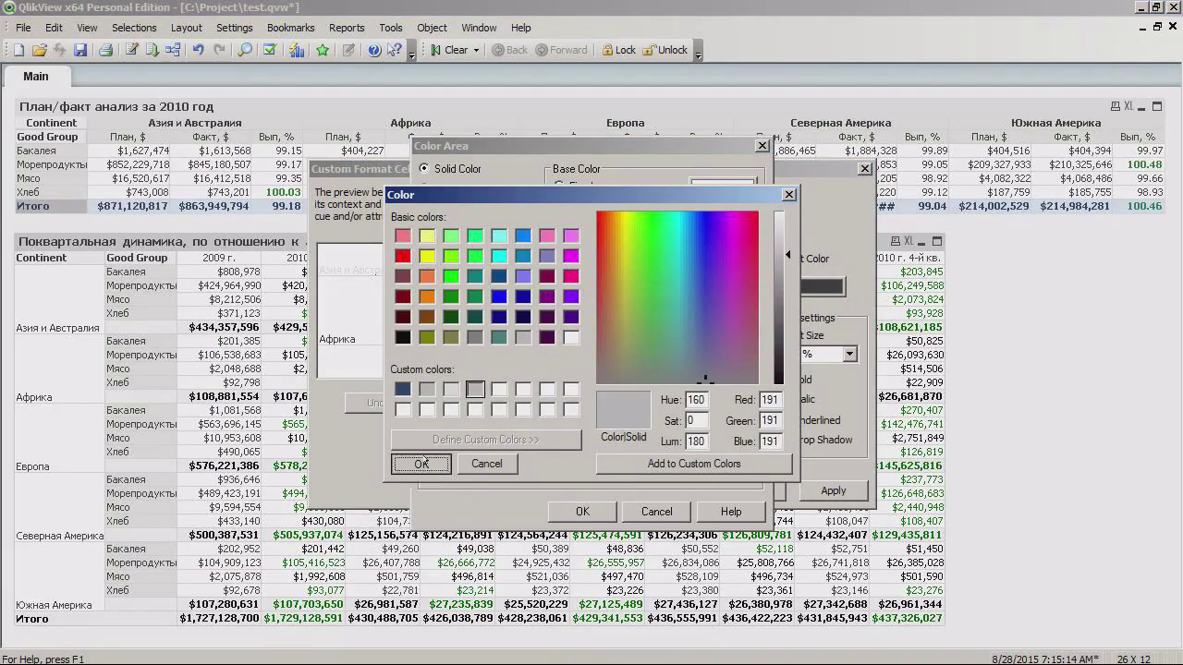
click(421, 464)
click(563, 504)
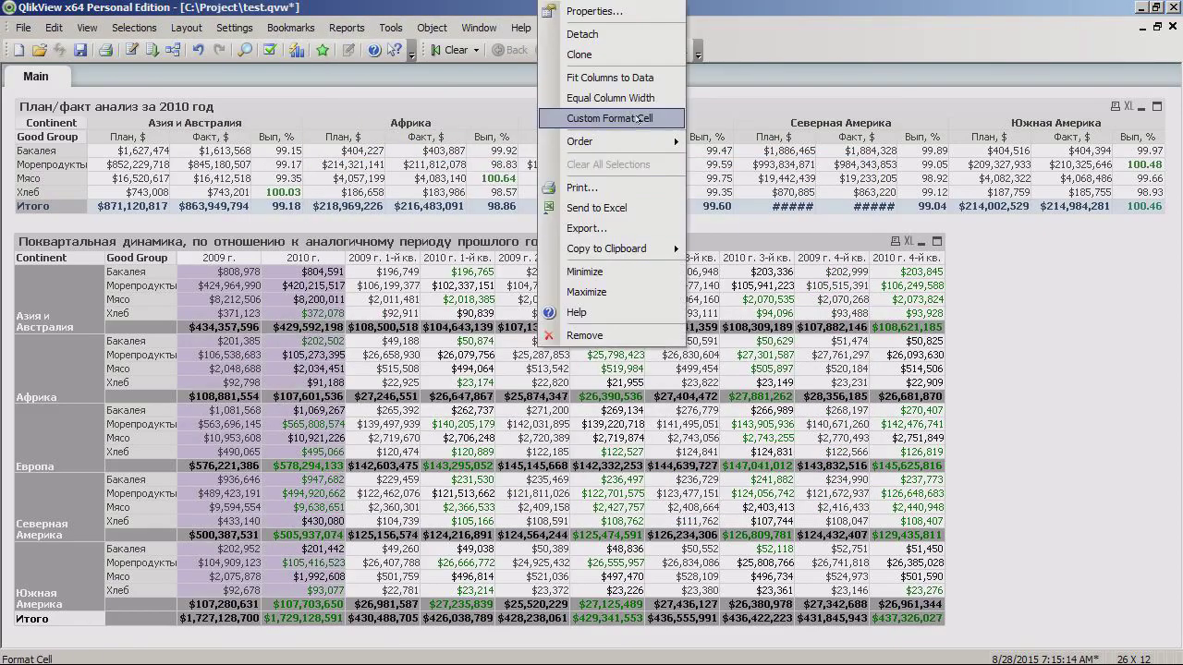
click(639, 118)
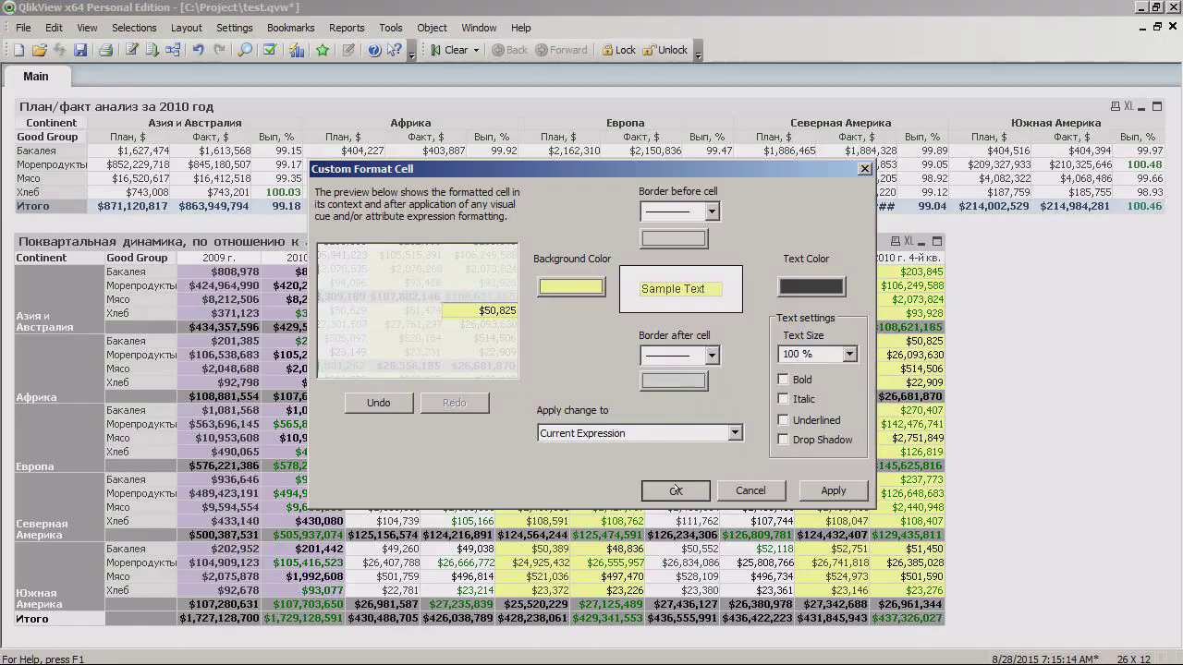
click(676, 491)
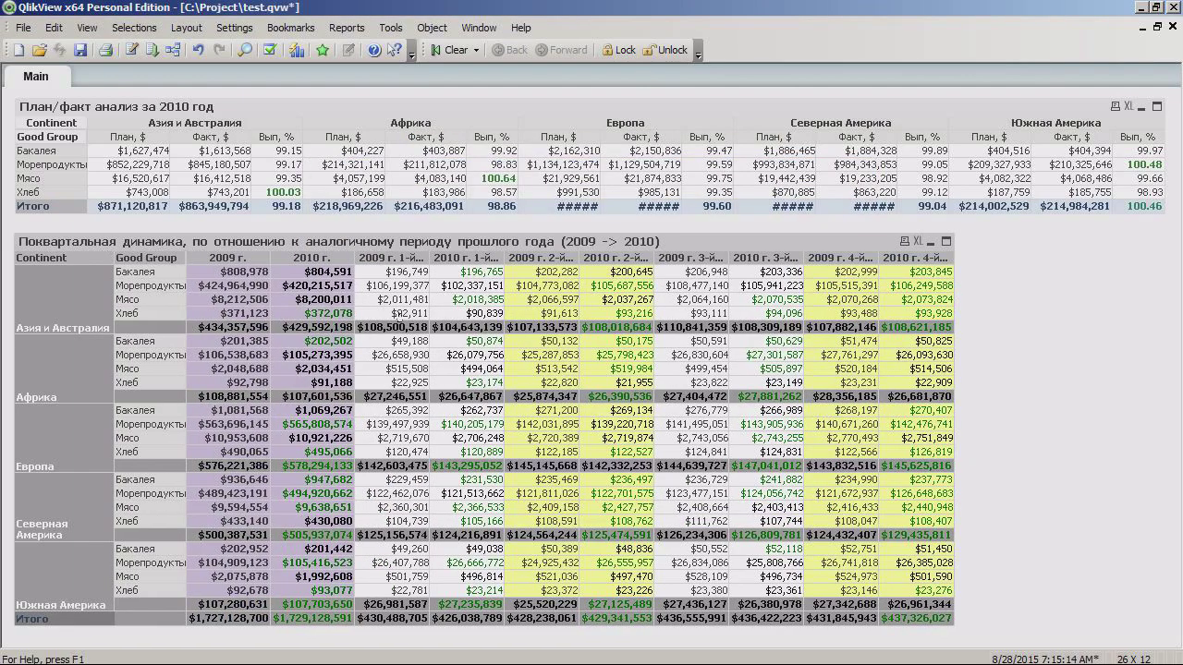
Step: Refit the quarterly table's columns to their data and reposition the table slightly on the sheet
right_click(753, 406)
click(795, 185)
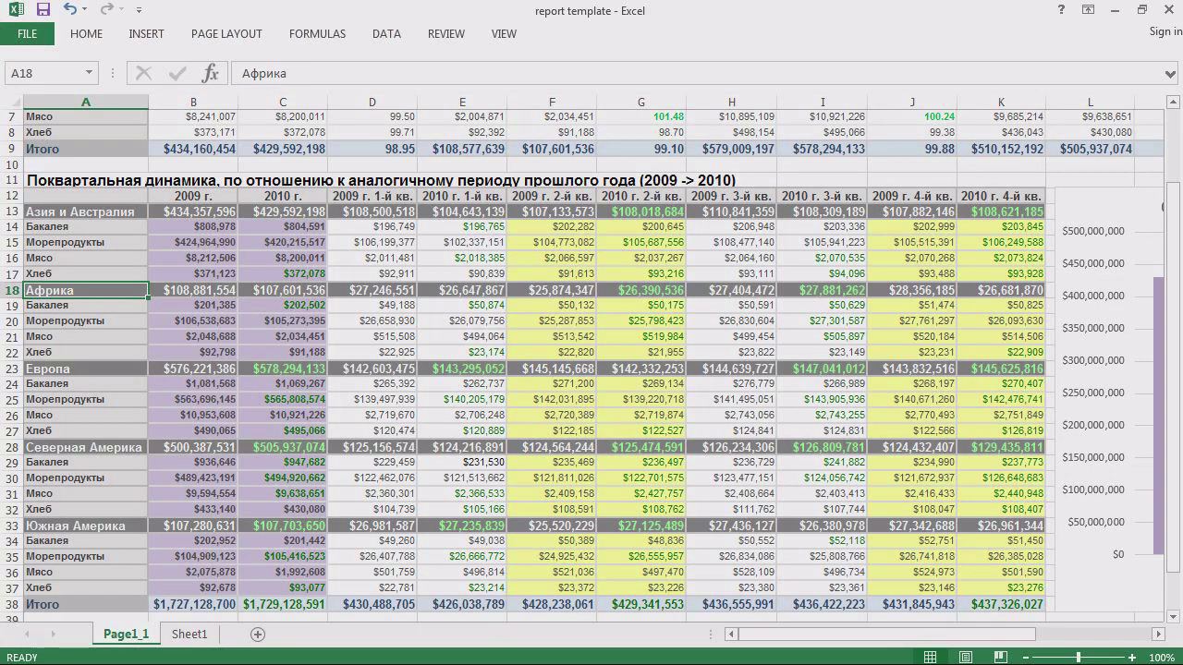
click(397, 648)
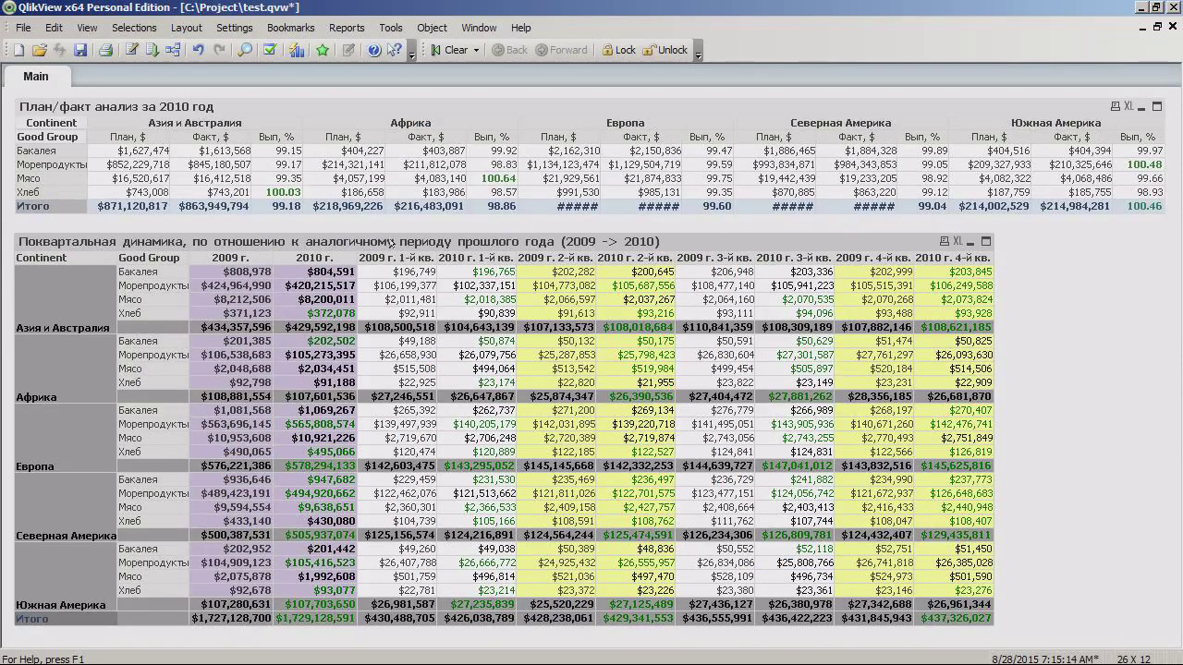
drag(392, 243, 379, 243)
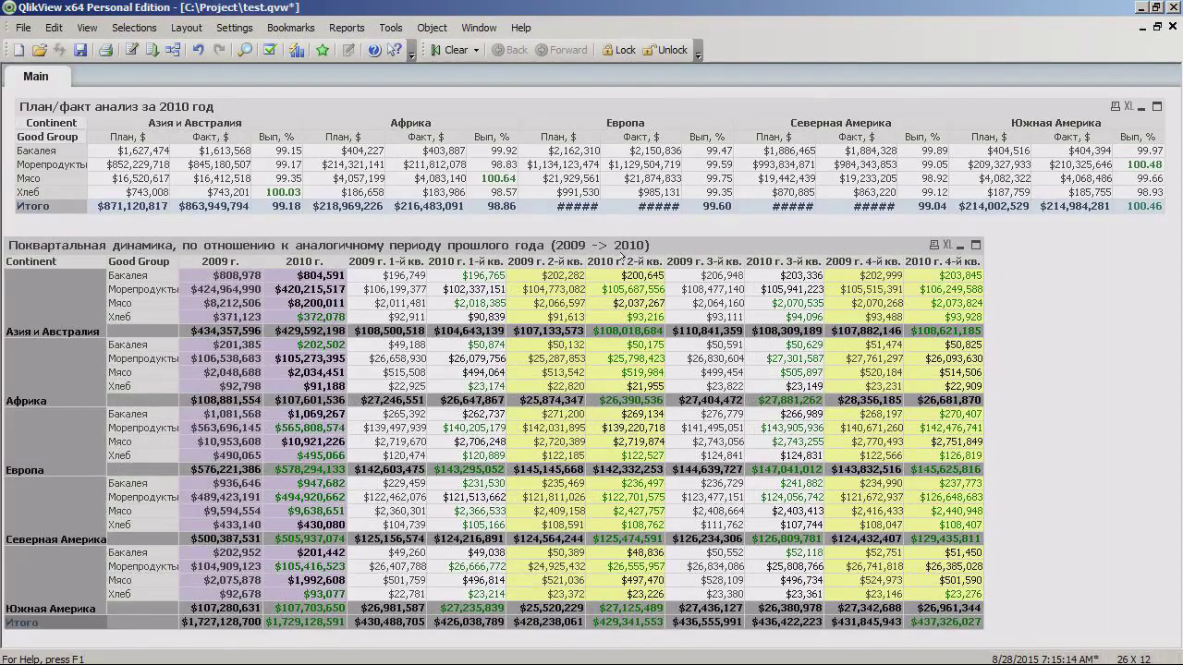
drag(641, 245, 645, 244)
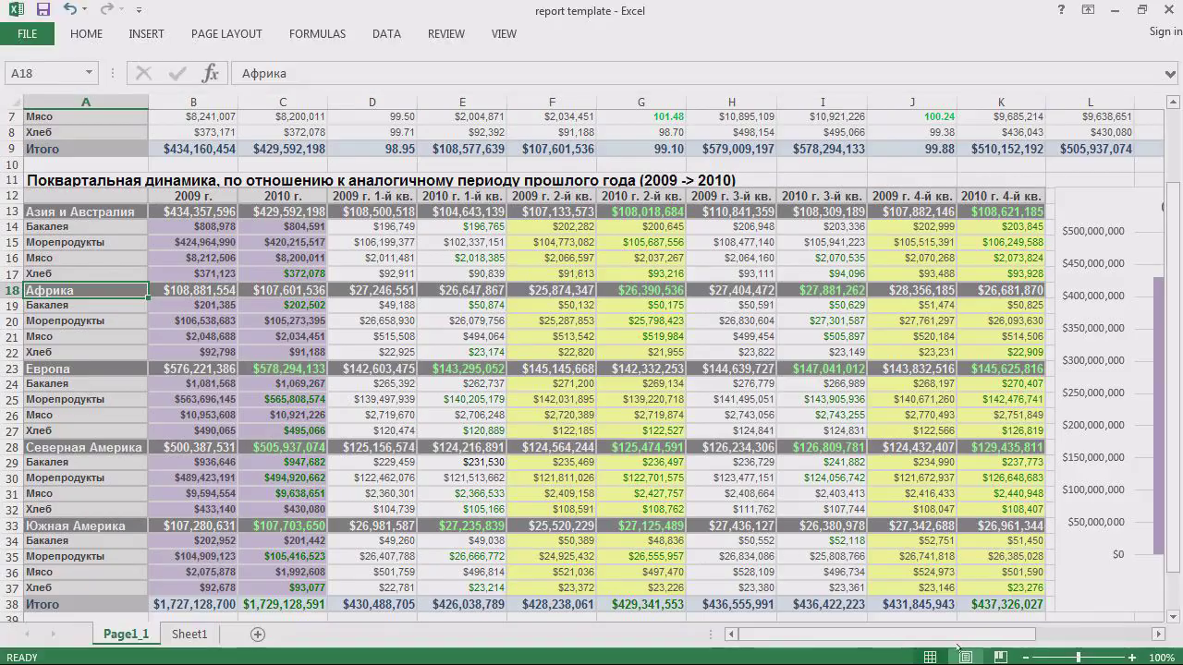
Step: View the sales chart in the Excel template, and start a new chart object on the QlikView sheet
drag(887, 634, 1000, 634)
mouse_move(771, 459)
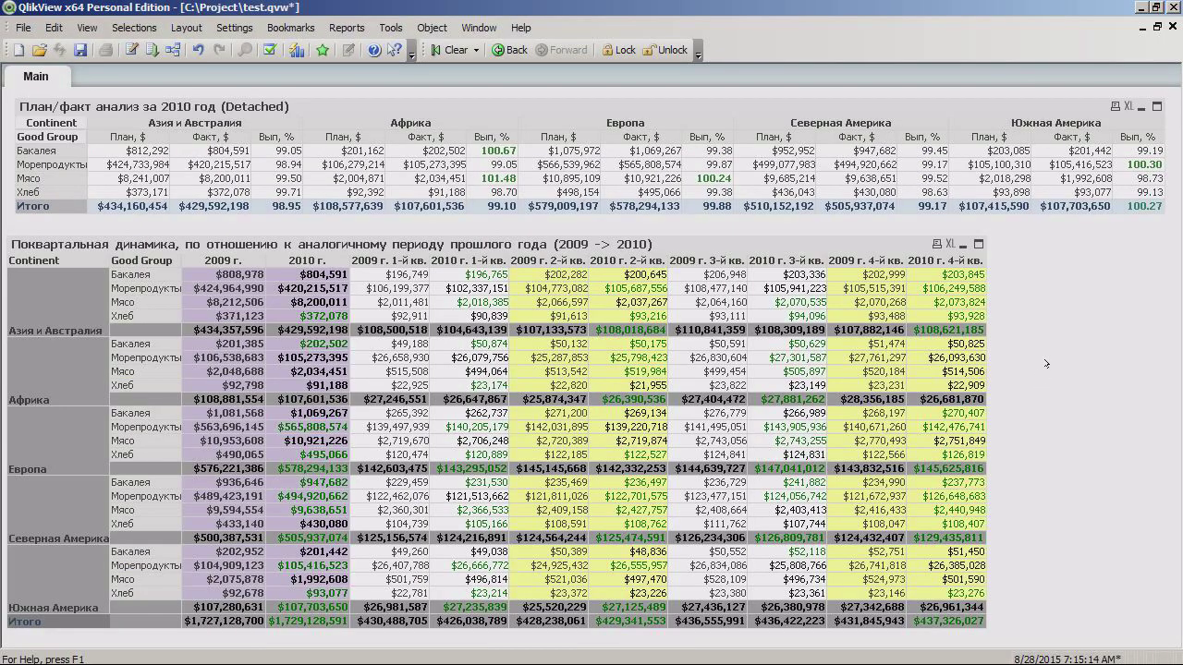
right_click(1045, 362)
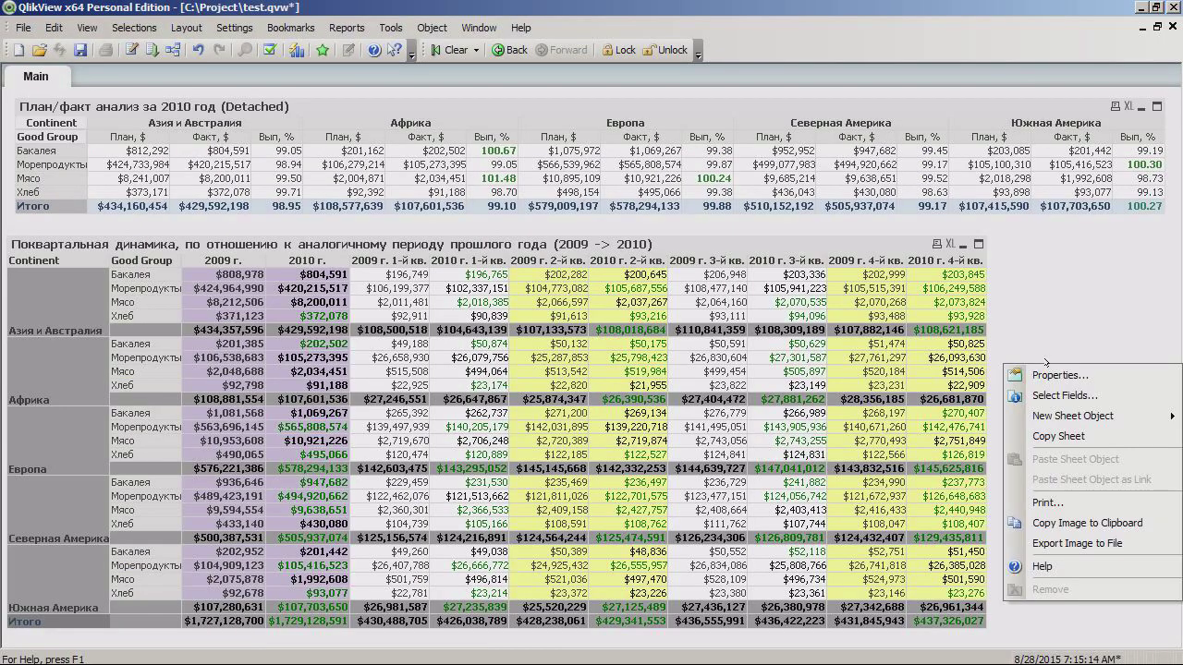
mouse_move(1062, 418)
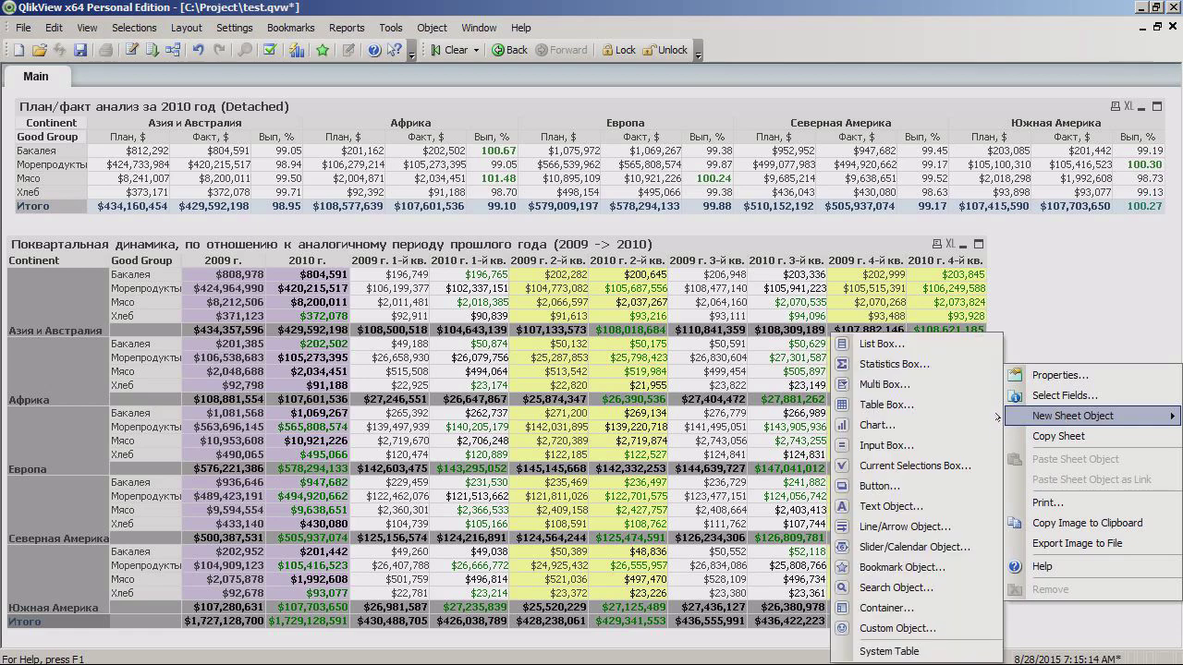
click(877, 425)
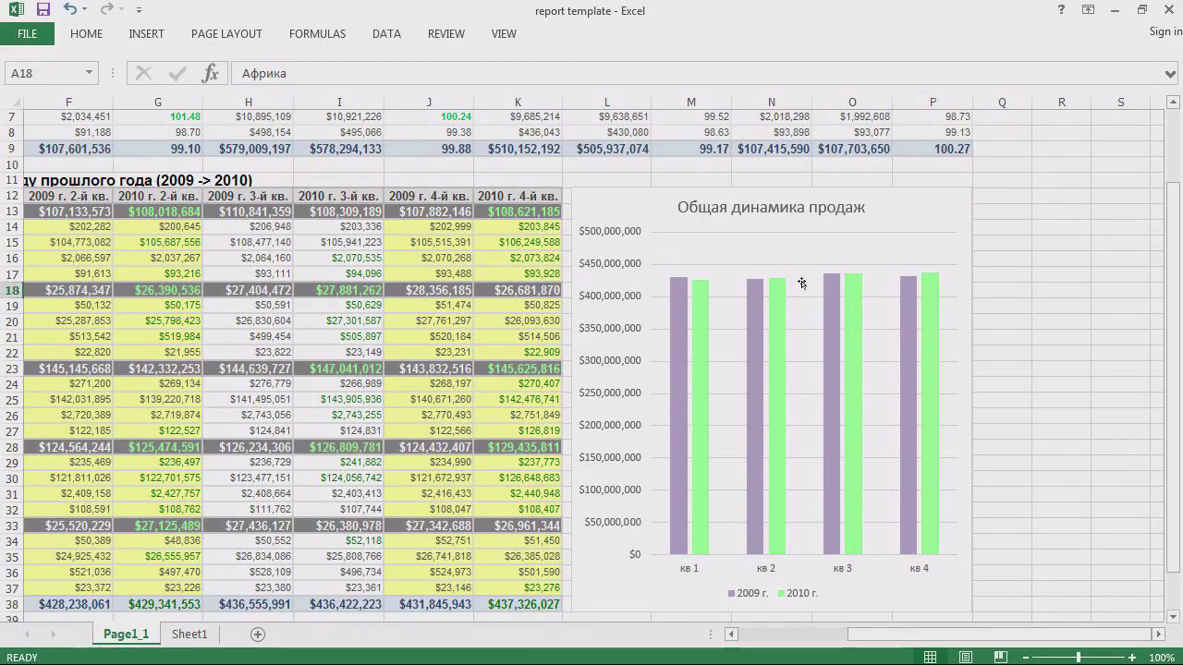
Step: Copy the chart title "Общая динамика продаж" from the Excel template and set it as the new QlikView bar chart's window title
click(763, 208)
double_click(763, 208)
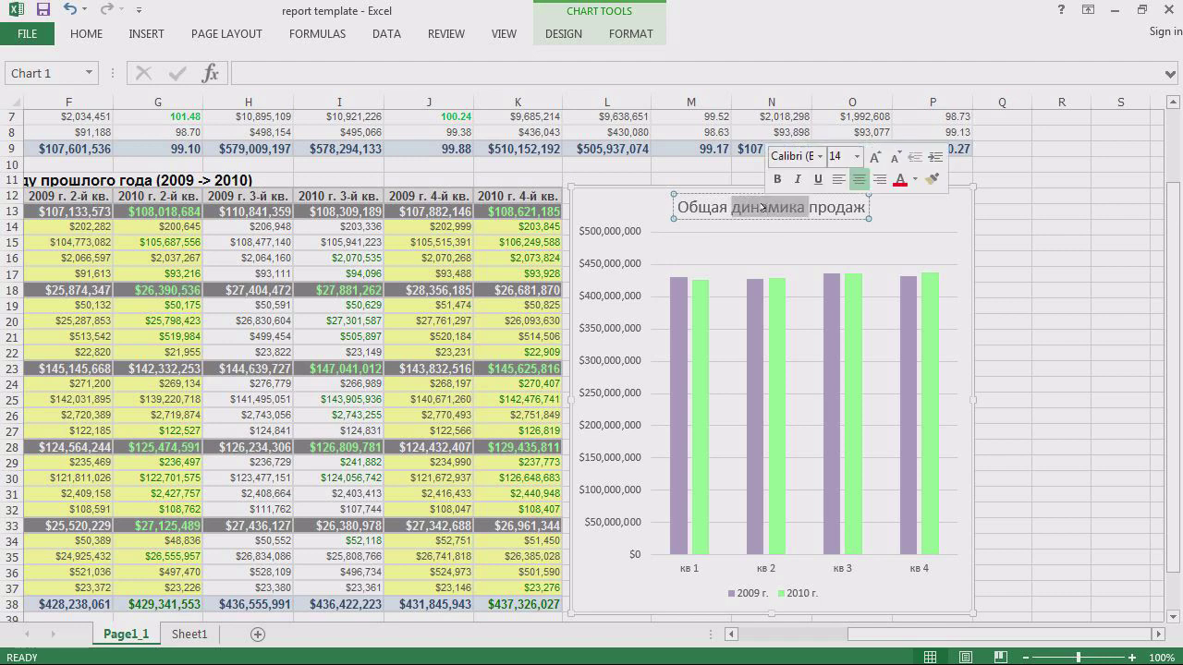
triple_click(764, 208)
key(ctrl+c)
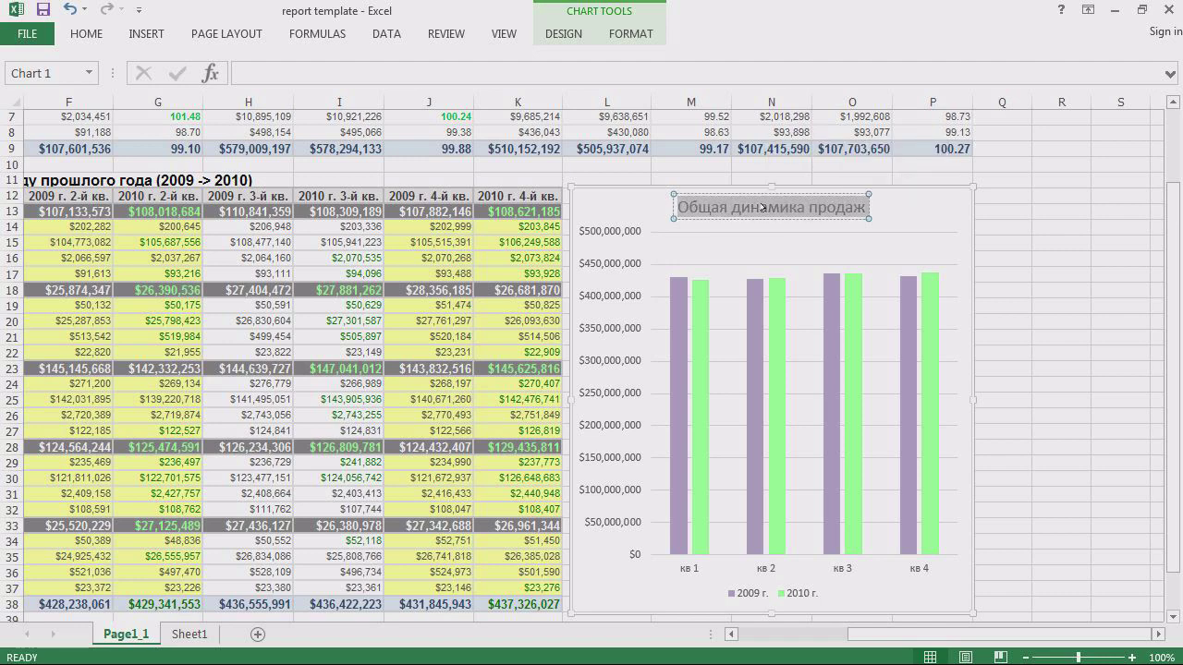
key(alt+Tab)
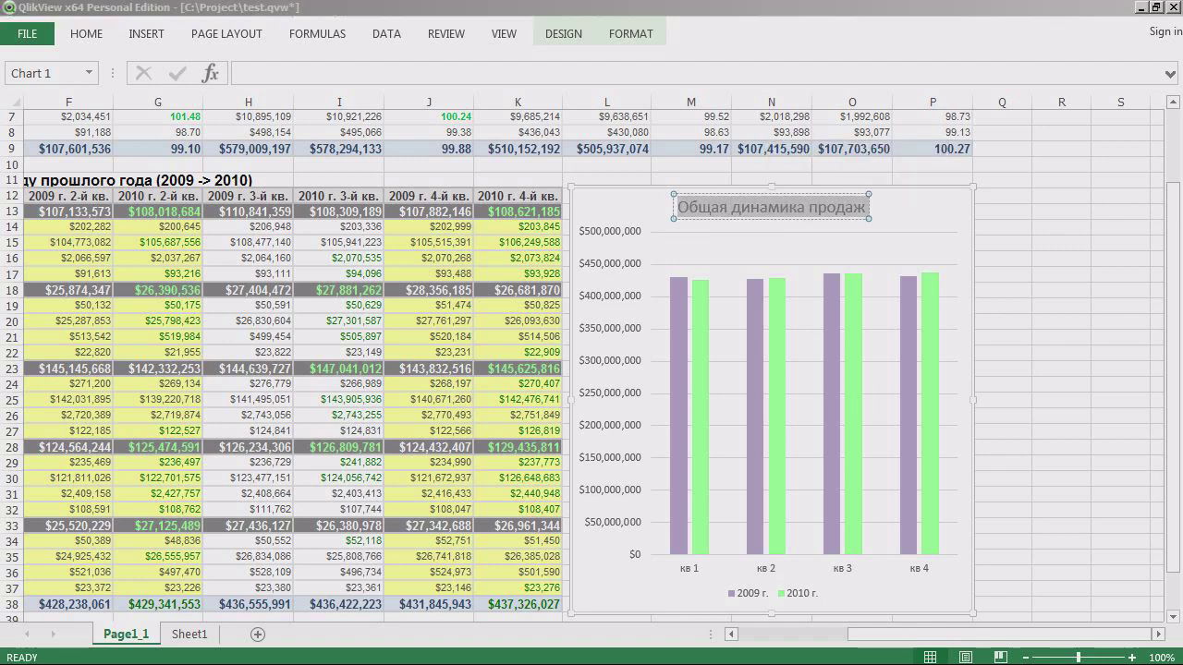
key(ctrl+v)
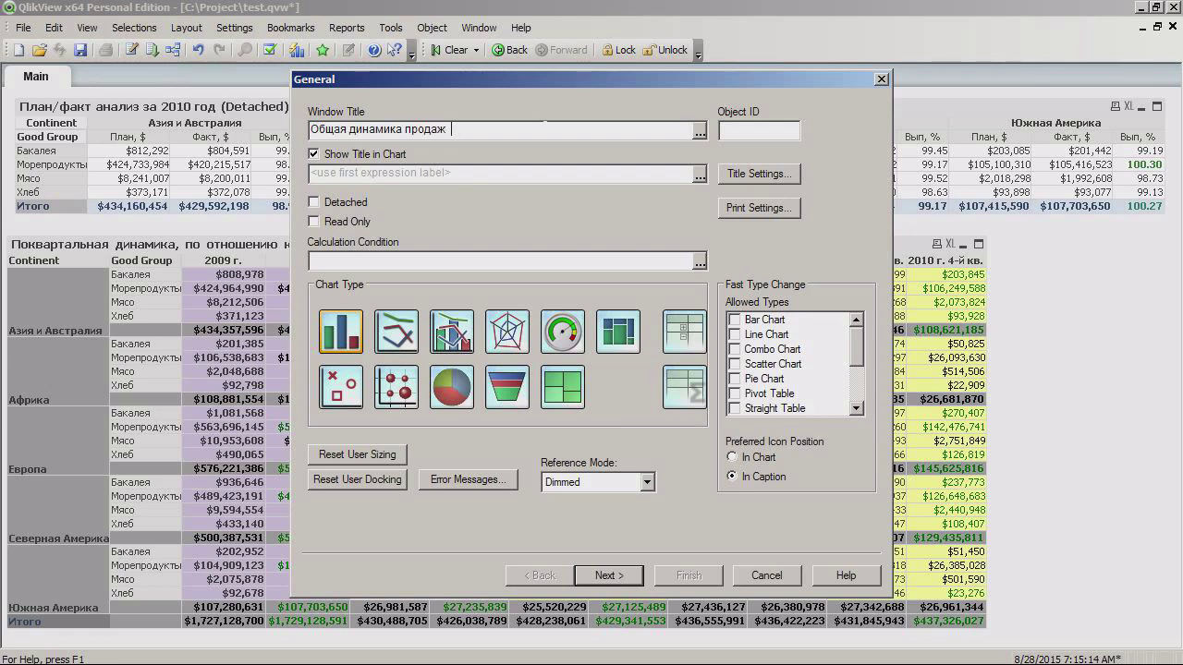
click(626, 575)
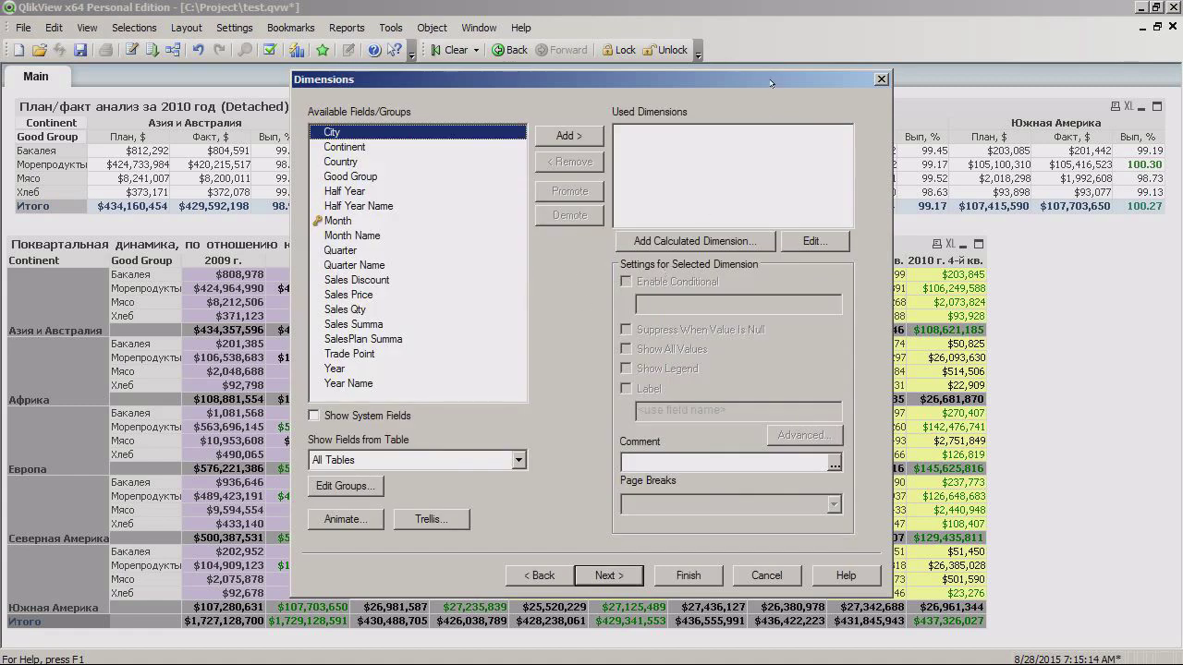
Step: Add the calculated dimension = 'кв ' & (Round(((Quarter / 100) - Round(Quarter / 100)) * 100)), copying the formula from Notepad
drag(775, 83, 774, 124)
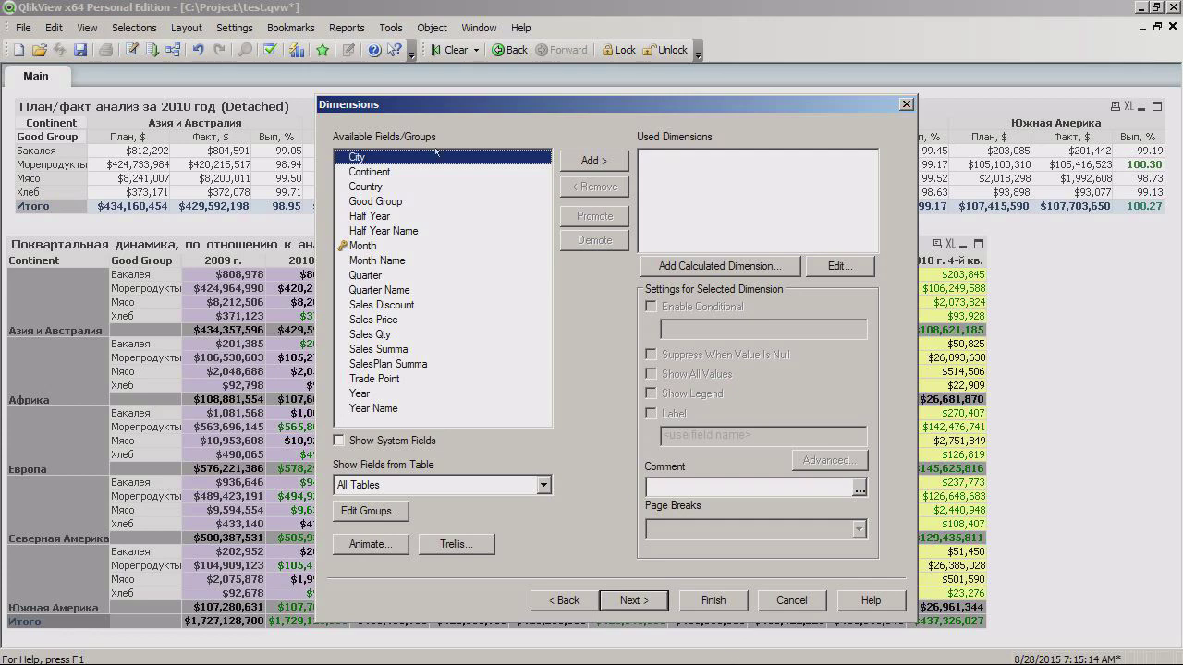
click(732, 268)
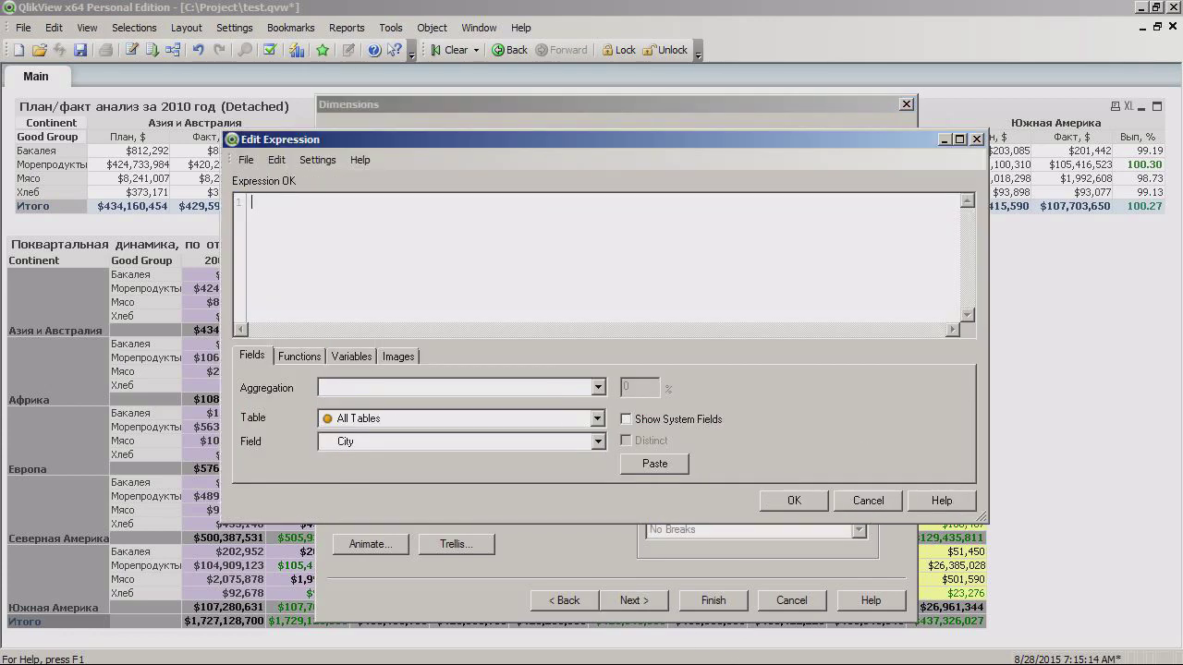
key(alt+Tab)
key(ctrl+a)
key(ctrl+c)
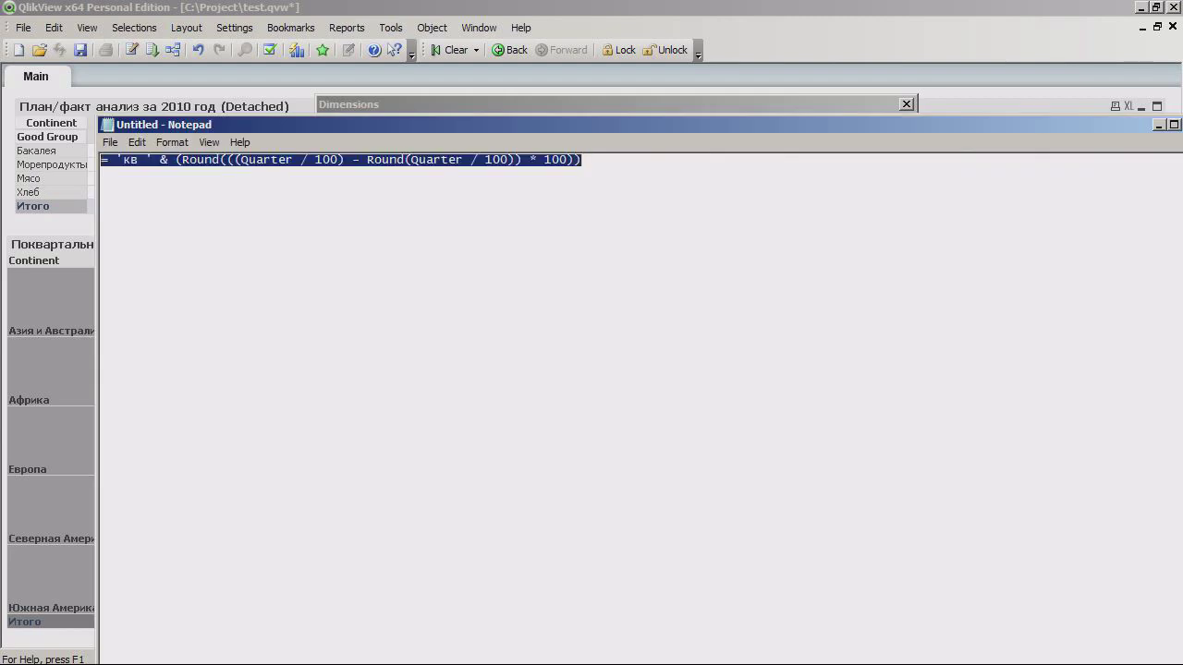
key(alt+Tab)
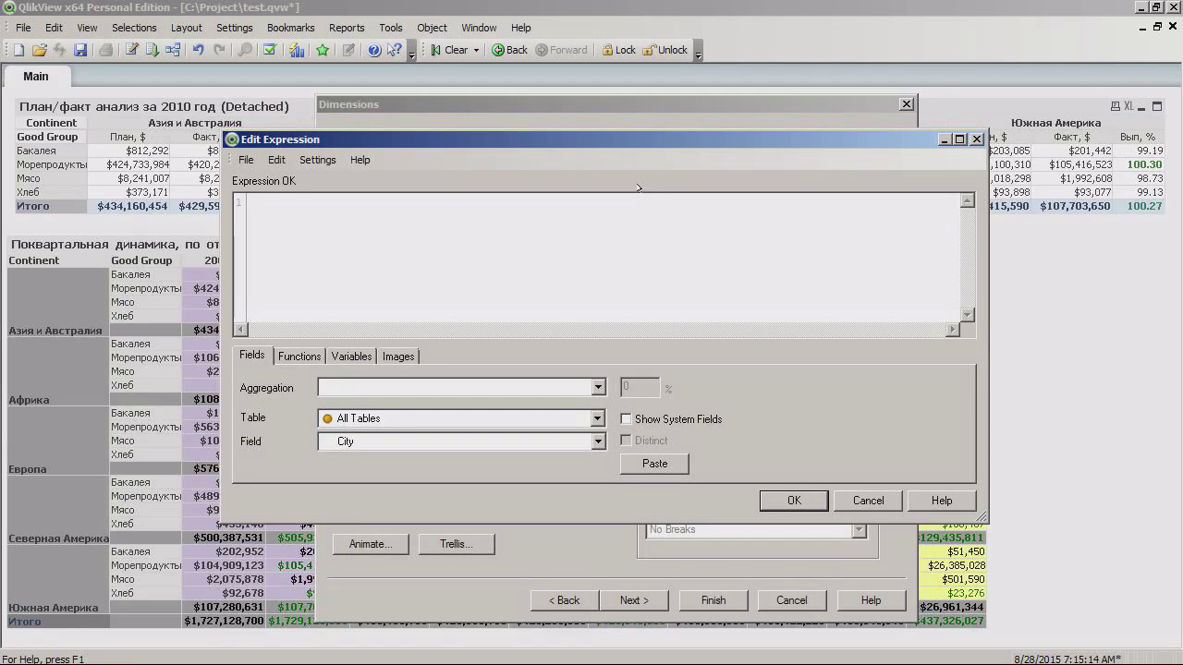
key(ctrl+v)
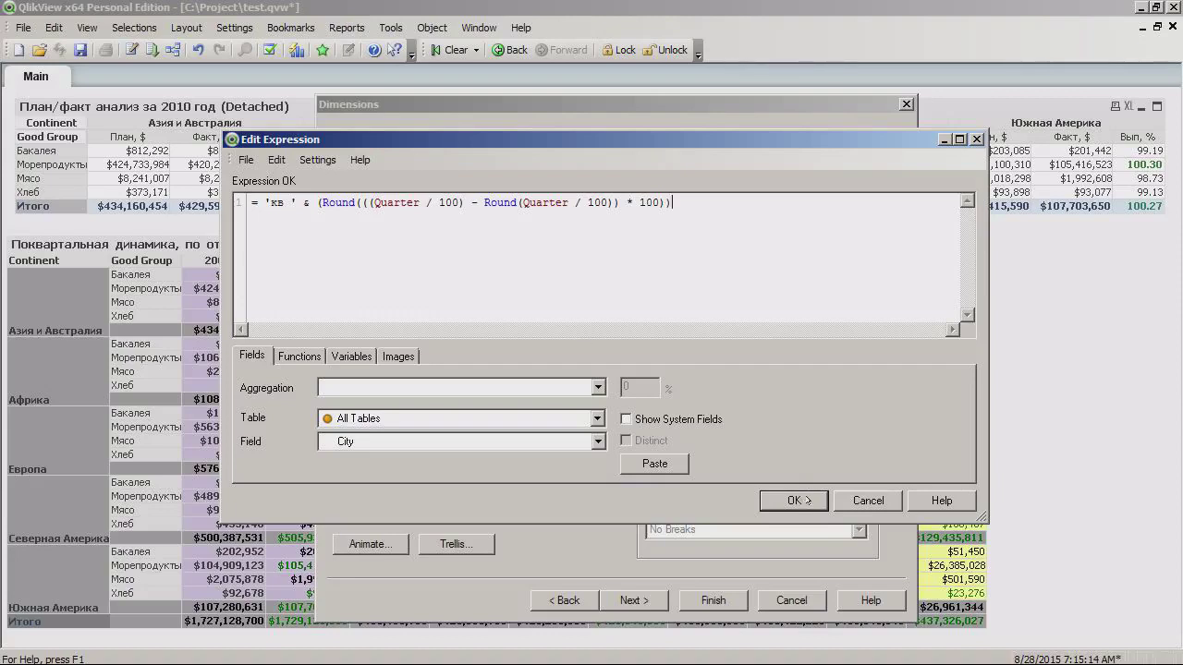
click(805, 501)
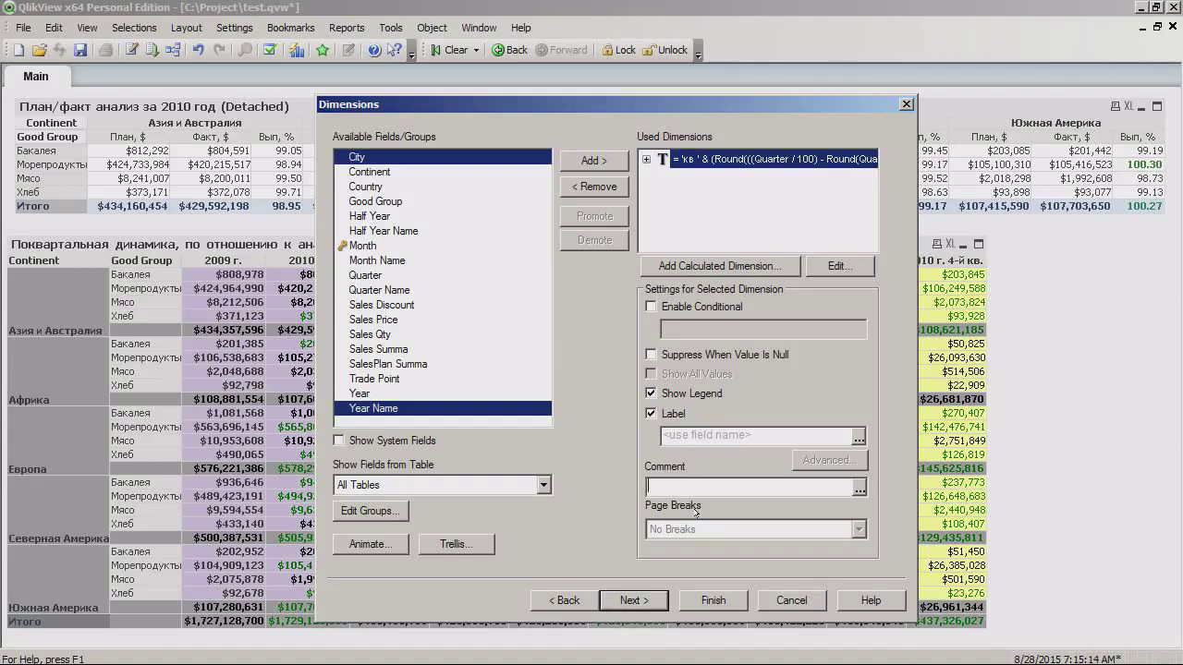
Step: Label the calculated dimension "Квартал" and add Year as the second dimension
click(718, 435)
text(Квартал)
double_click(380, 394)
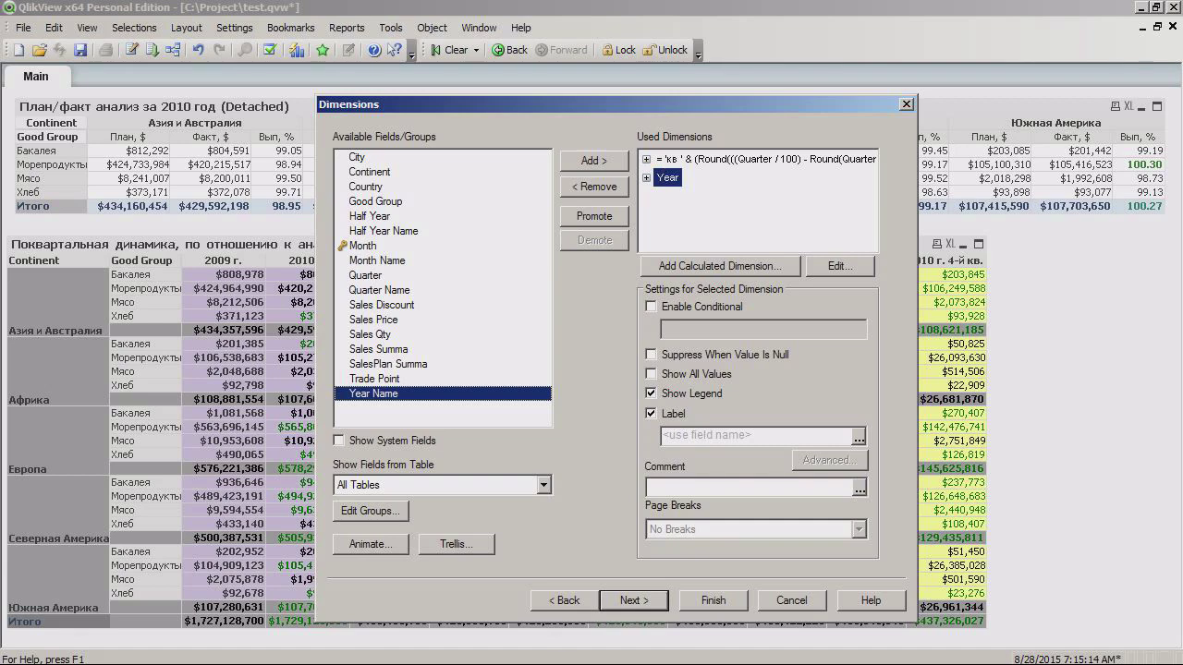
click(629, 599)
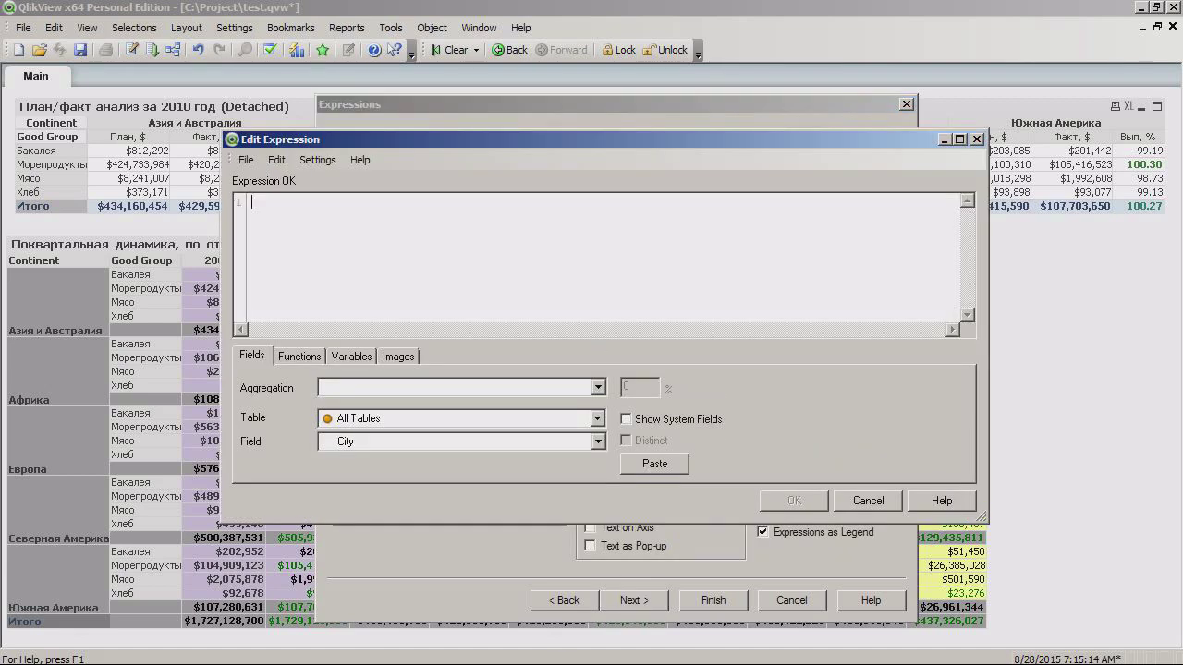
Step: Add the expression Sum ([Sales Summa]) using the Sum aggregation on the Sales Summa field, and finish creating the chart
click(587, 385)
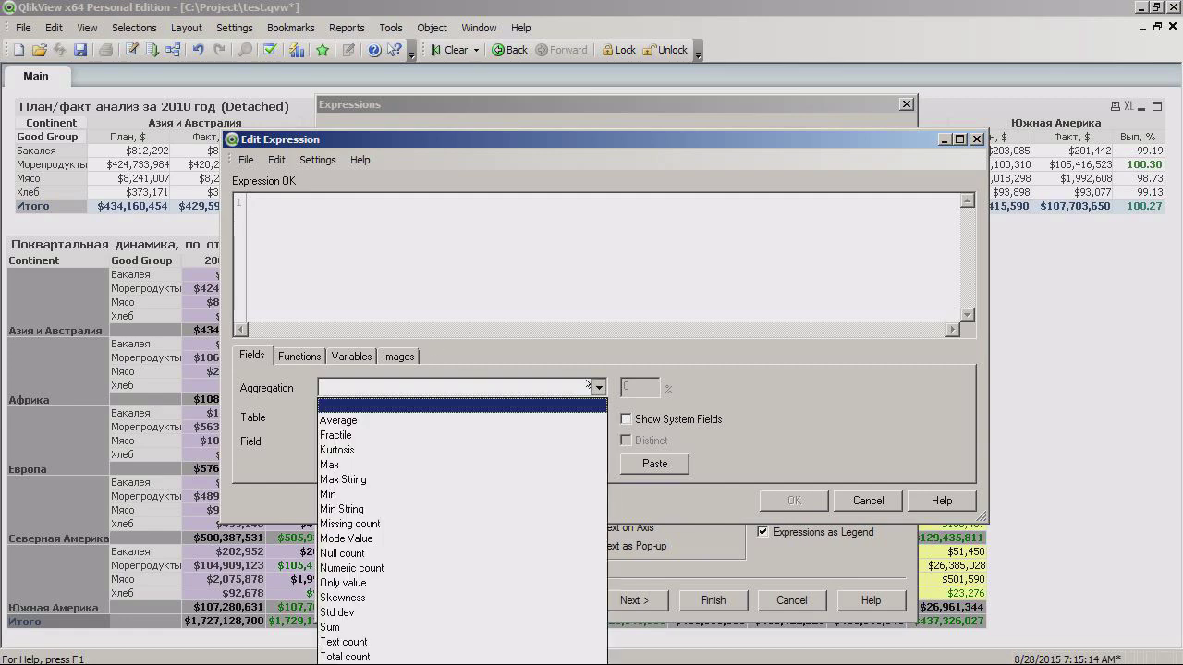
click(388, 627)
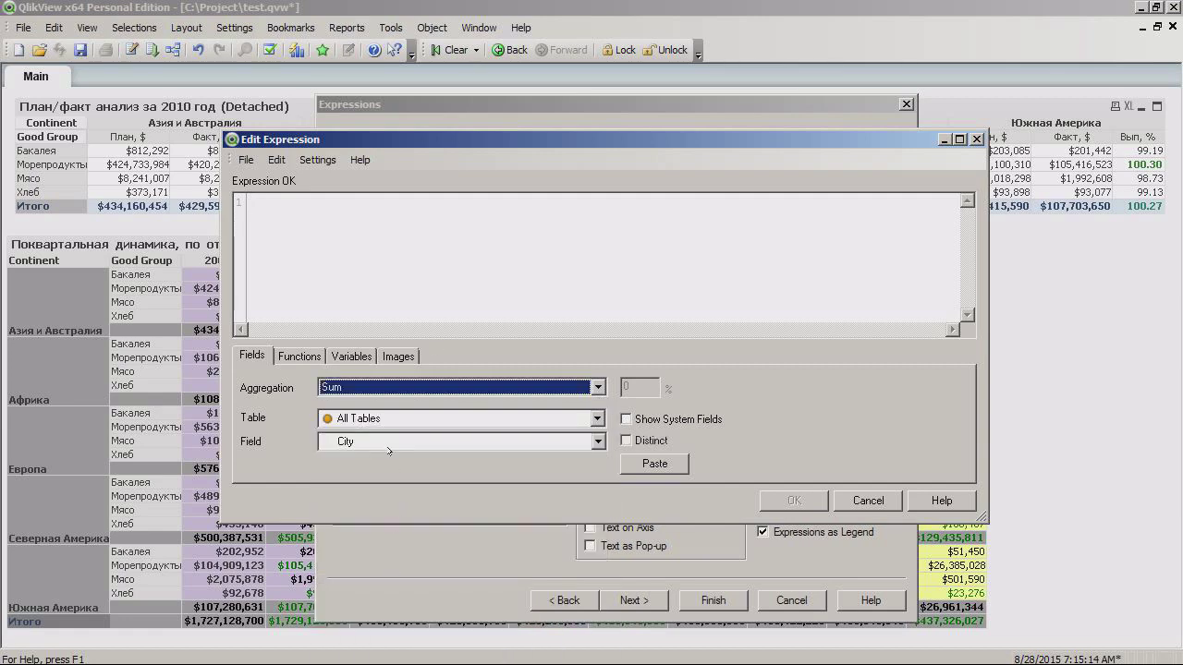
click(402, 440)
click(418, 368)
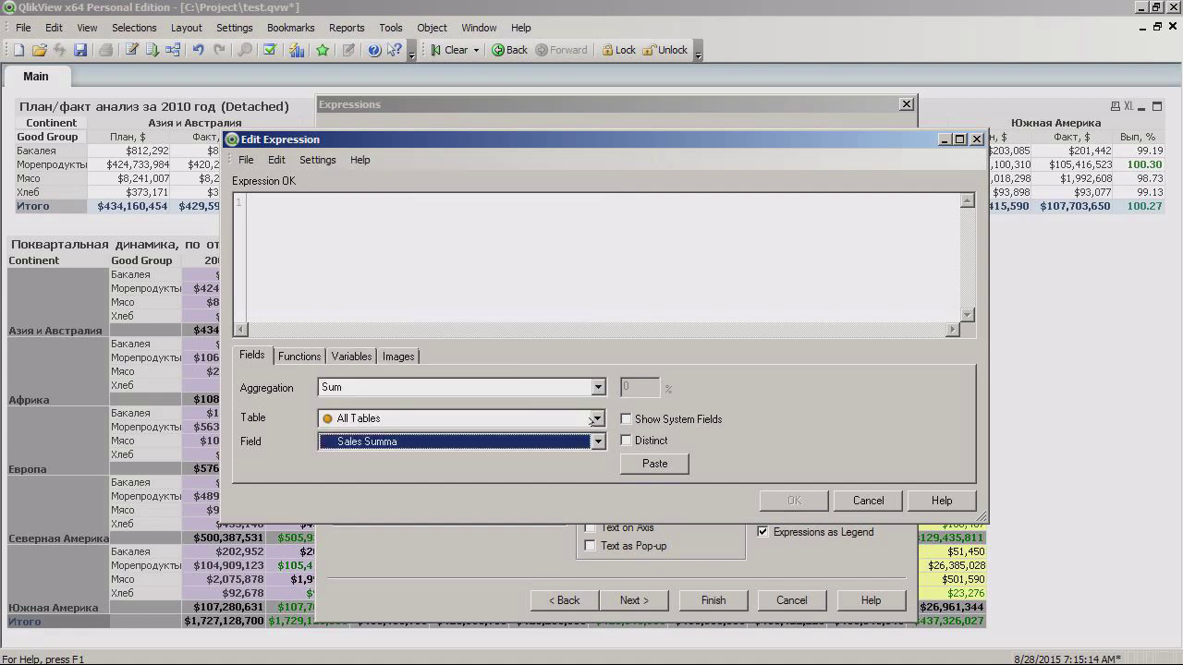
click(681, 467)
click(794, 500)
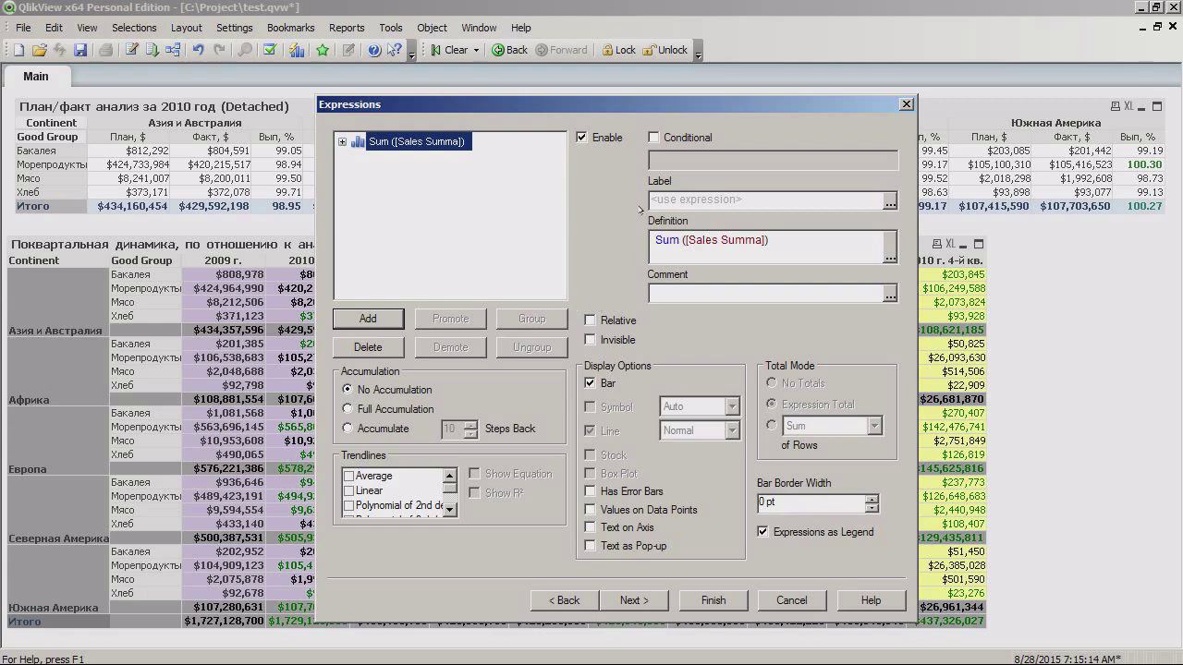
click(684, 600)
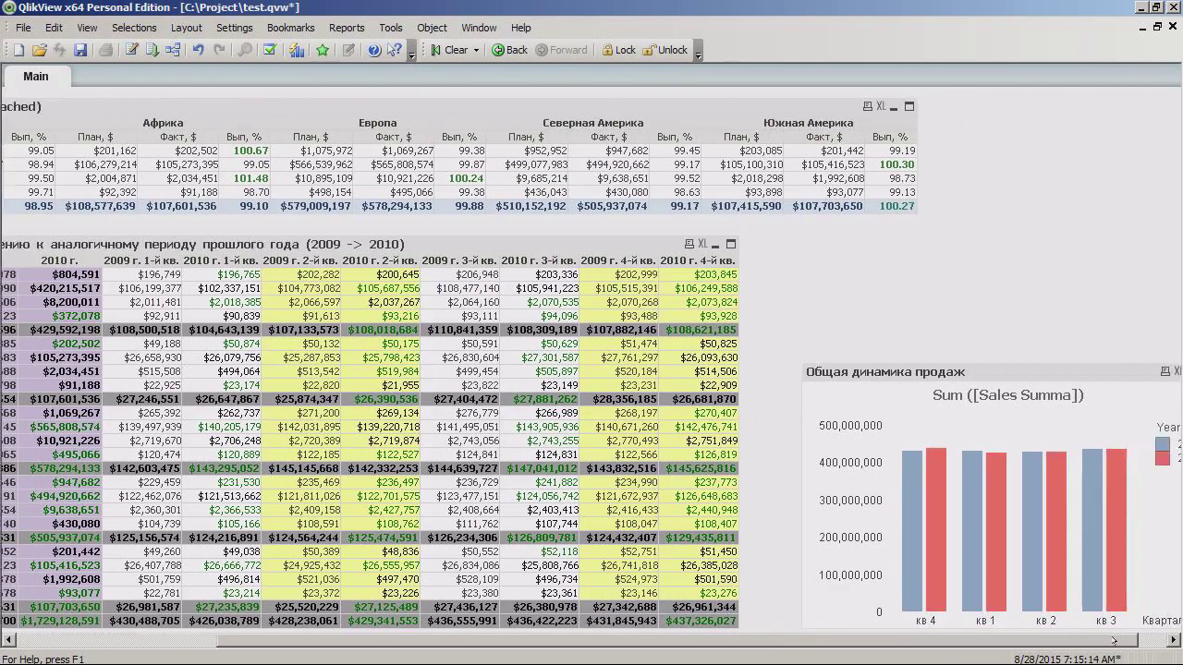
Step: Move the bar chart beside the quarterly table and give its Sum ([Sales Summa]) expression a blank label, using the Excel template's chart as reference
drag(1008, 375, 953, 241)
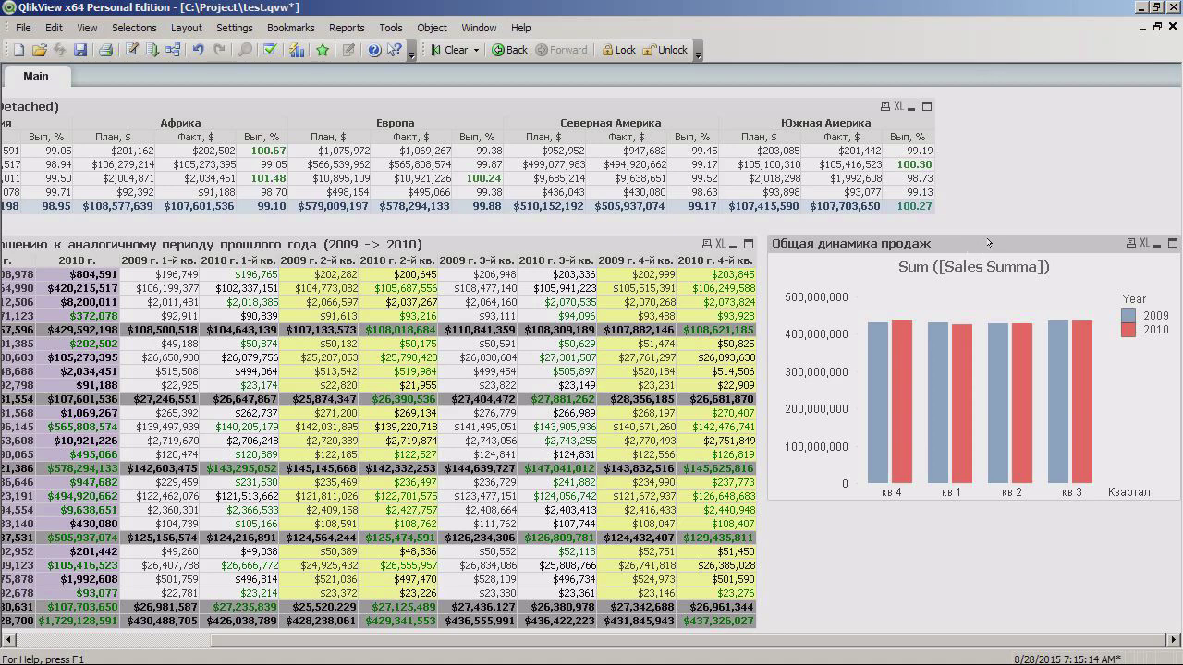
right_click(989, 243)
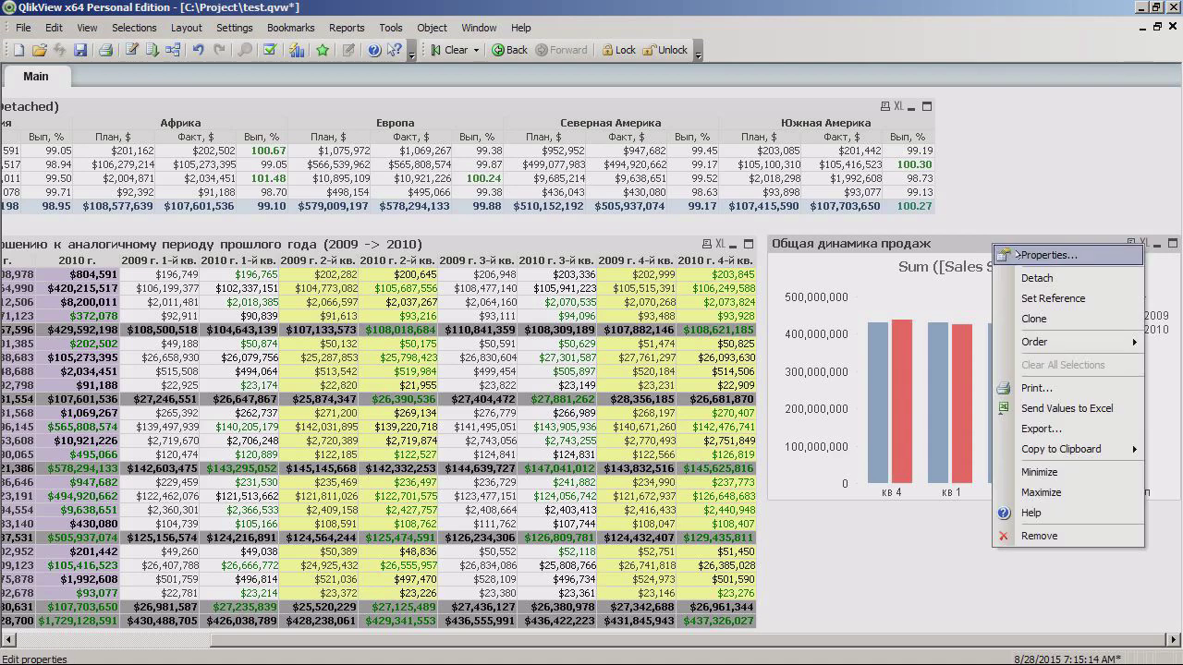
click(1028, 255)
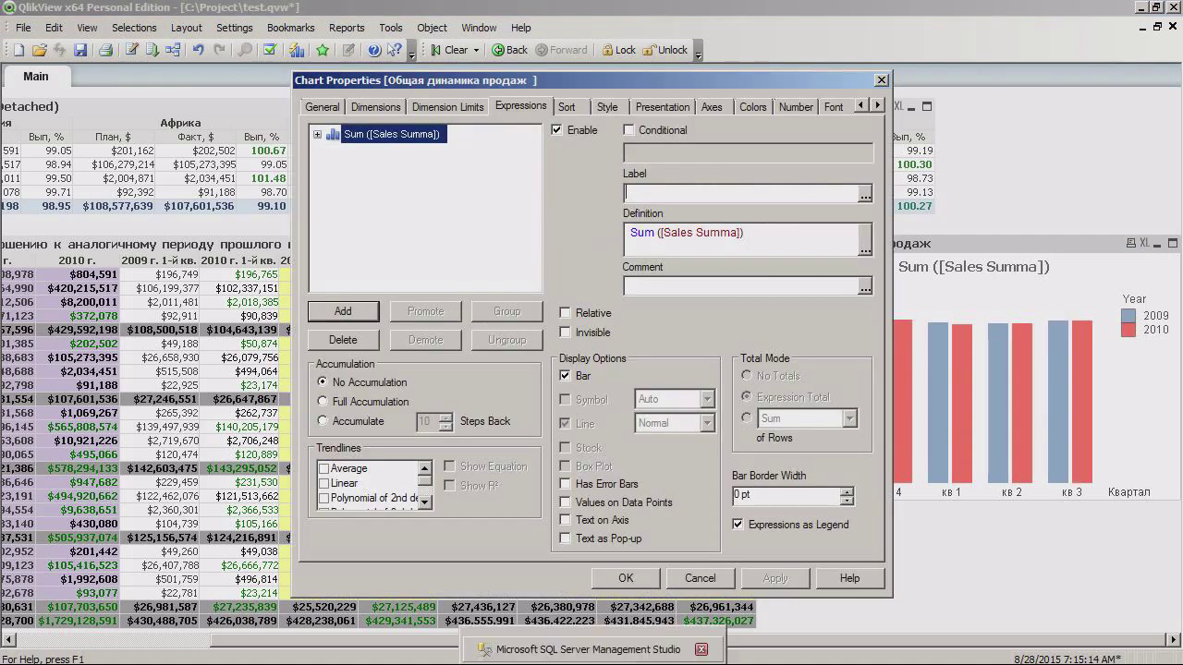
click(416, 647)
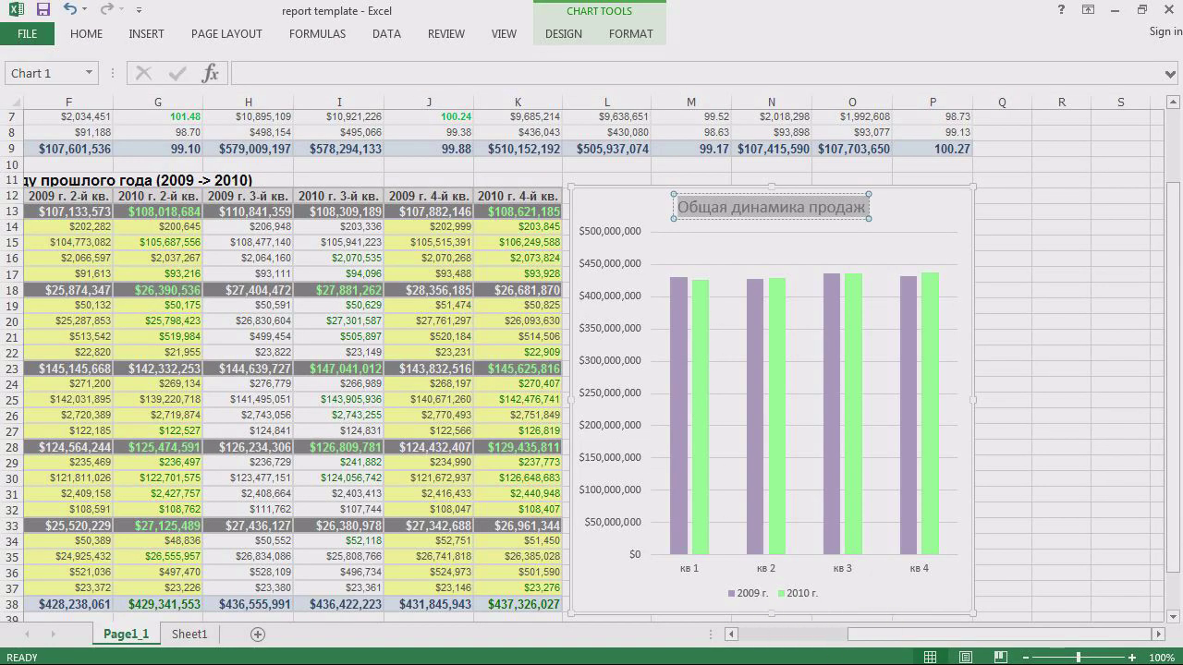
click(850, 648)
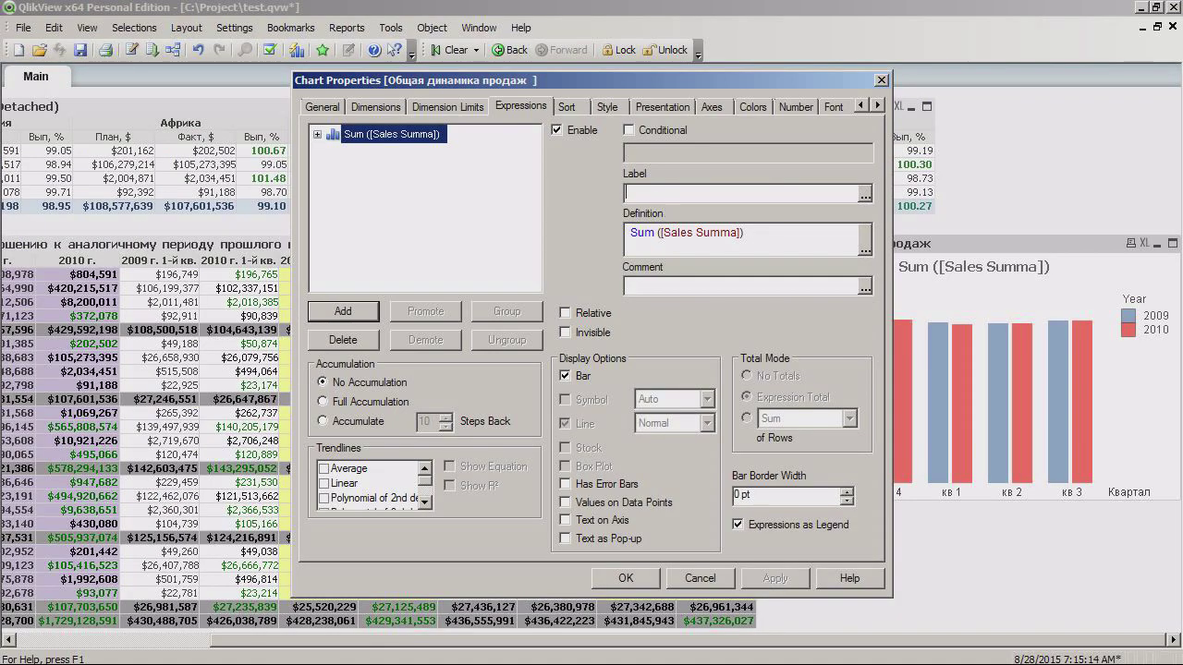
key(F2)
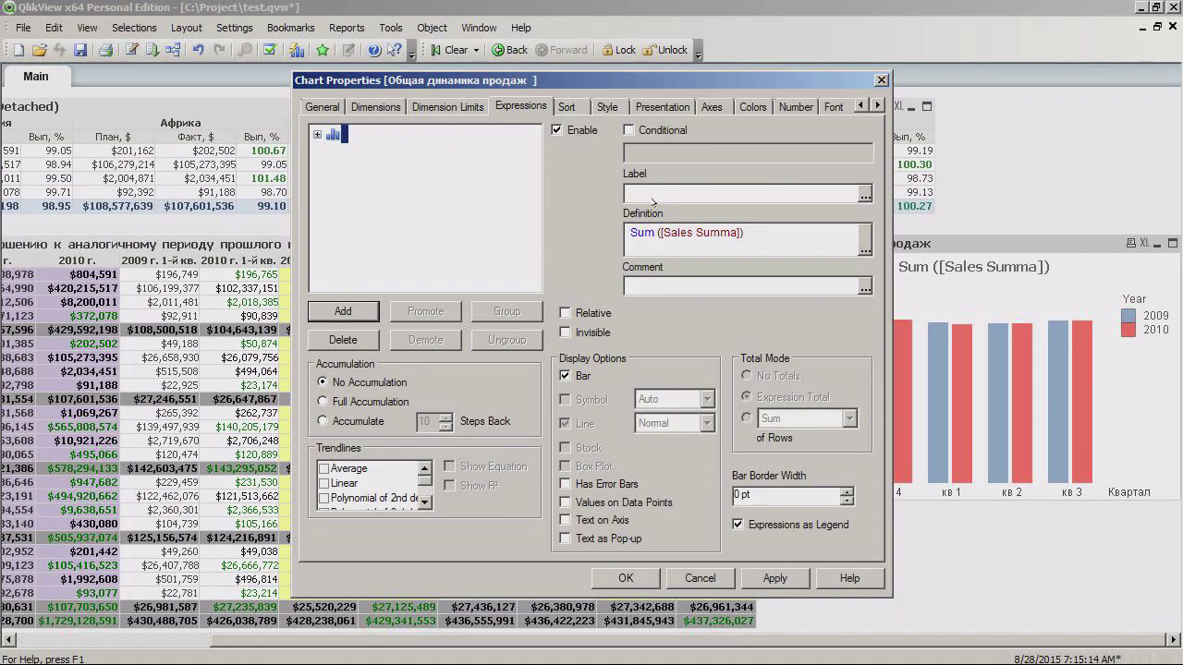
click(774, 576)
drag(765, 76, 573, 153)
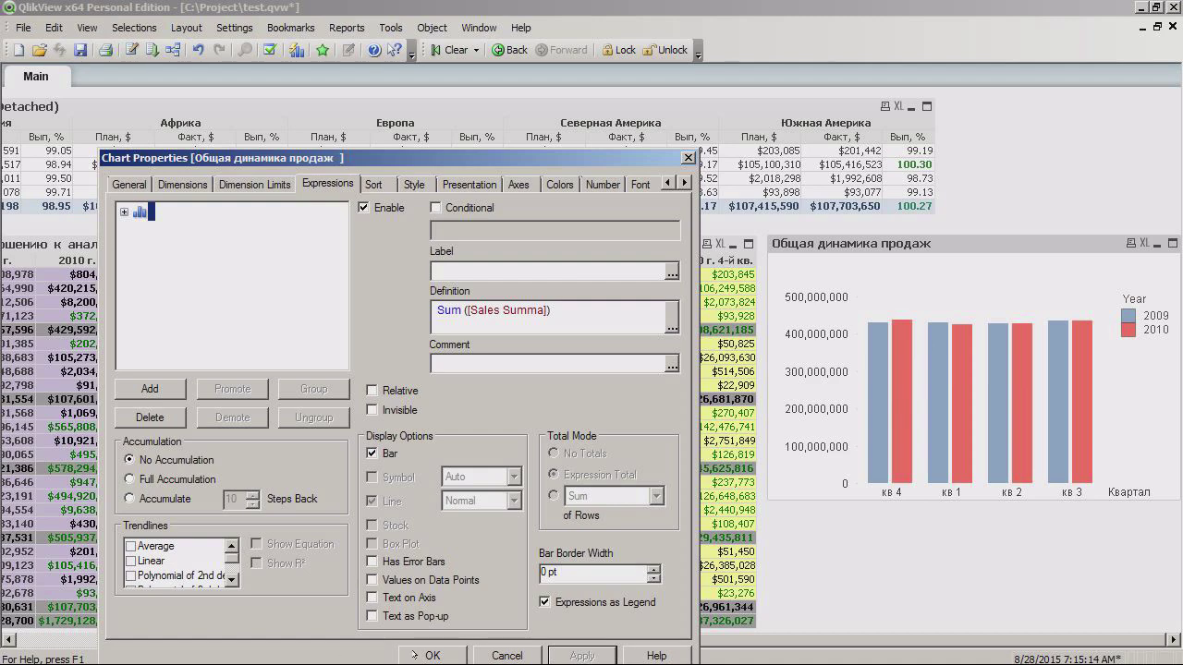
click(431, 655)
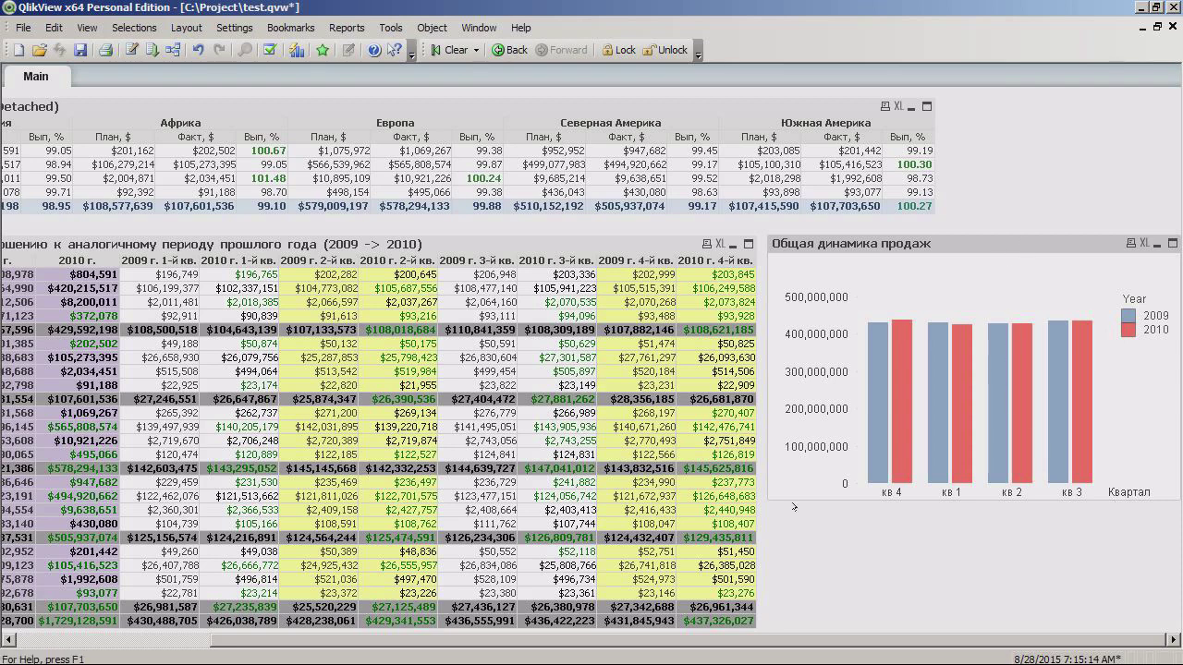
Step: Resize the bar chart to fill the space beside the quarterly table at about the table's height, shifting the table slightly toward the sheet's left edge
drag(764, 500, 754, 610)
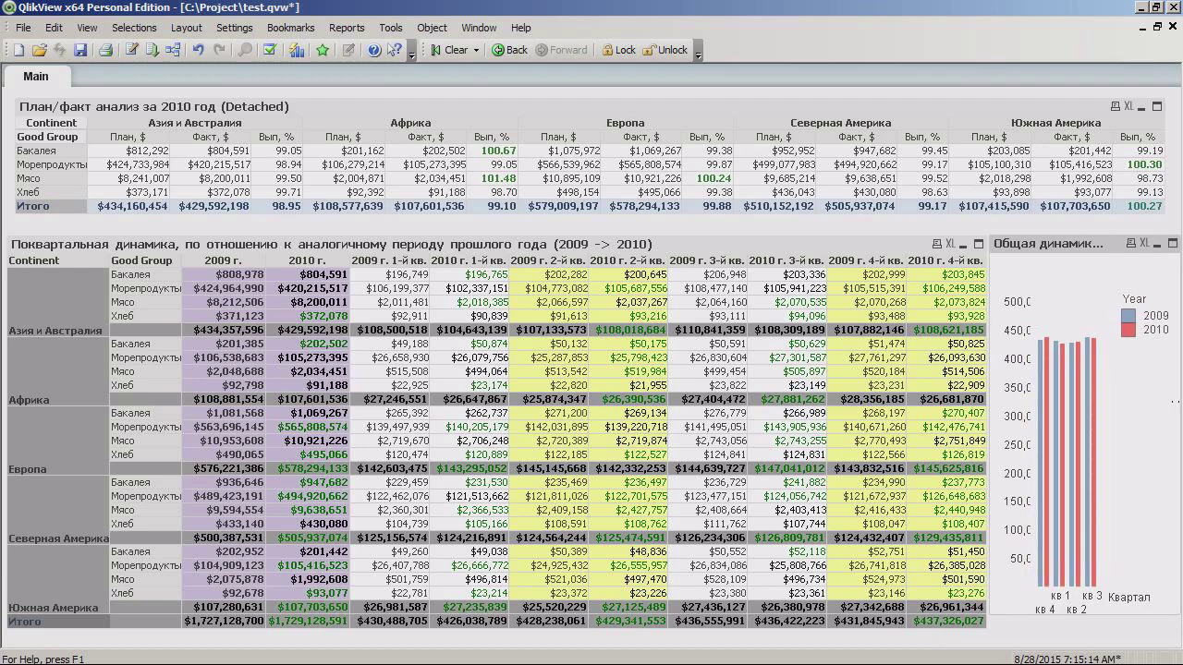
click(800, 243)
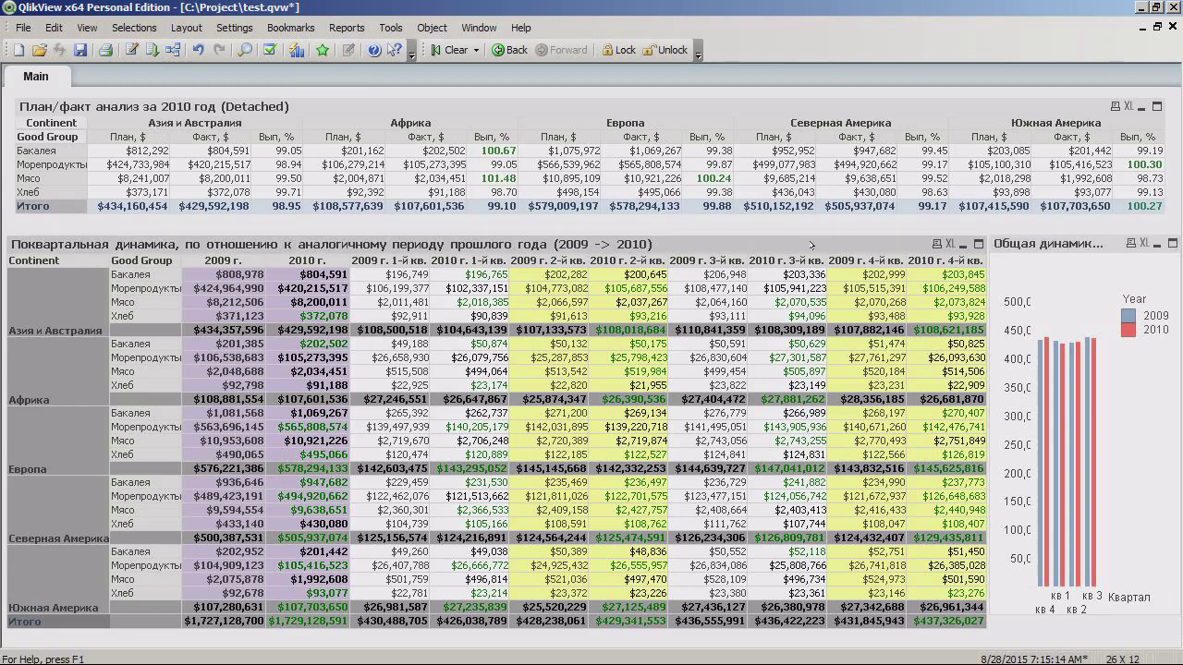
drag(811, 245, 803, 241)
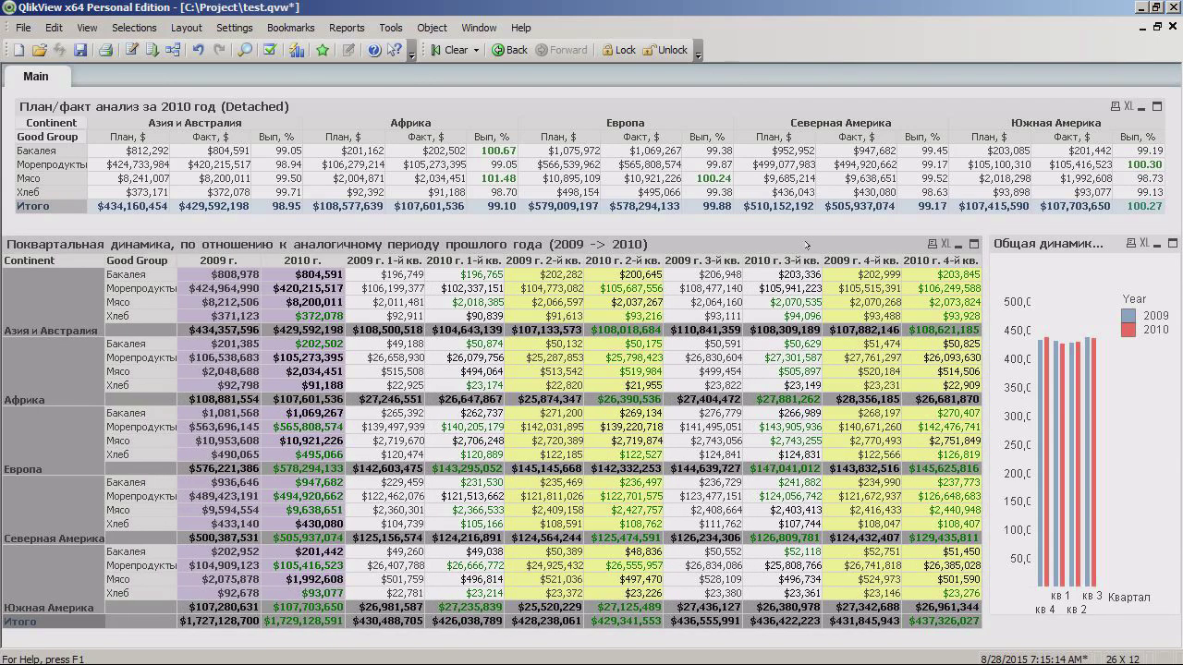
drag(987, 277, 980, 277)
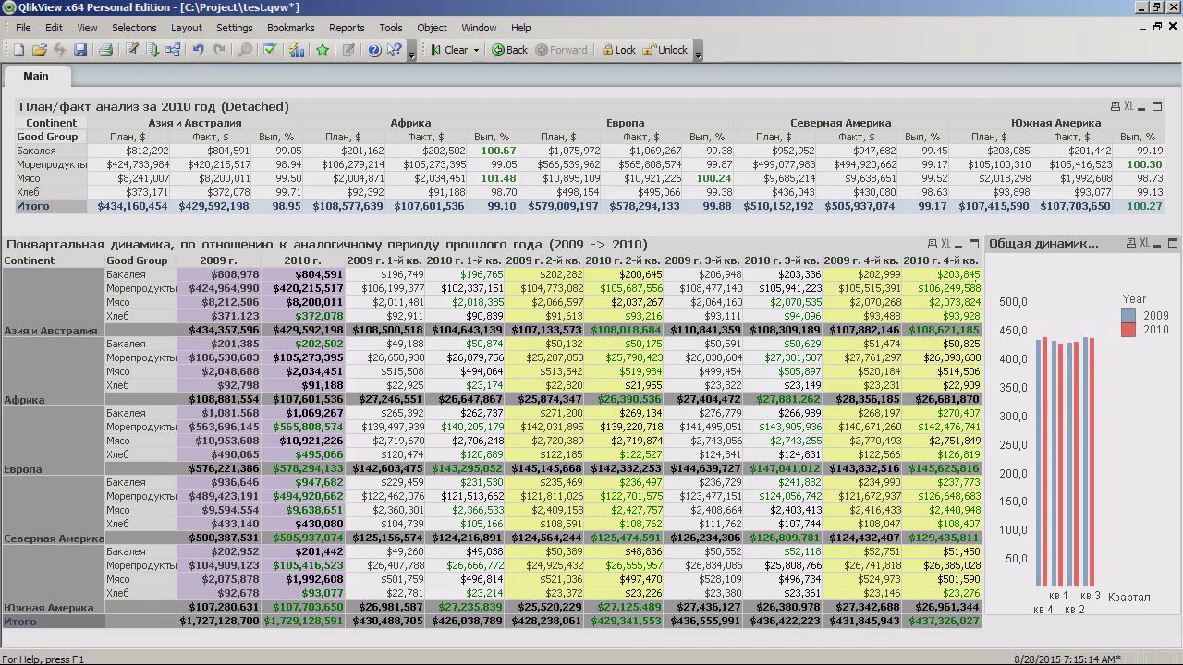